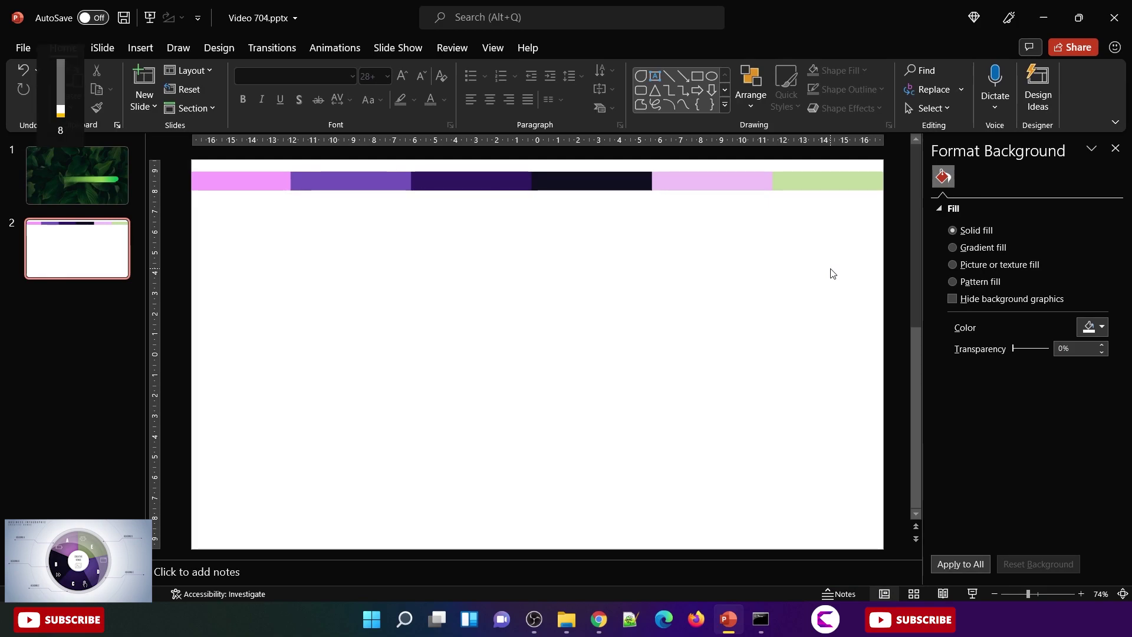
Step: Switch the slide background to a radial gradient from the centre, removing the extra stop
{"action": "right_click", "coordinate": [362, 306]}
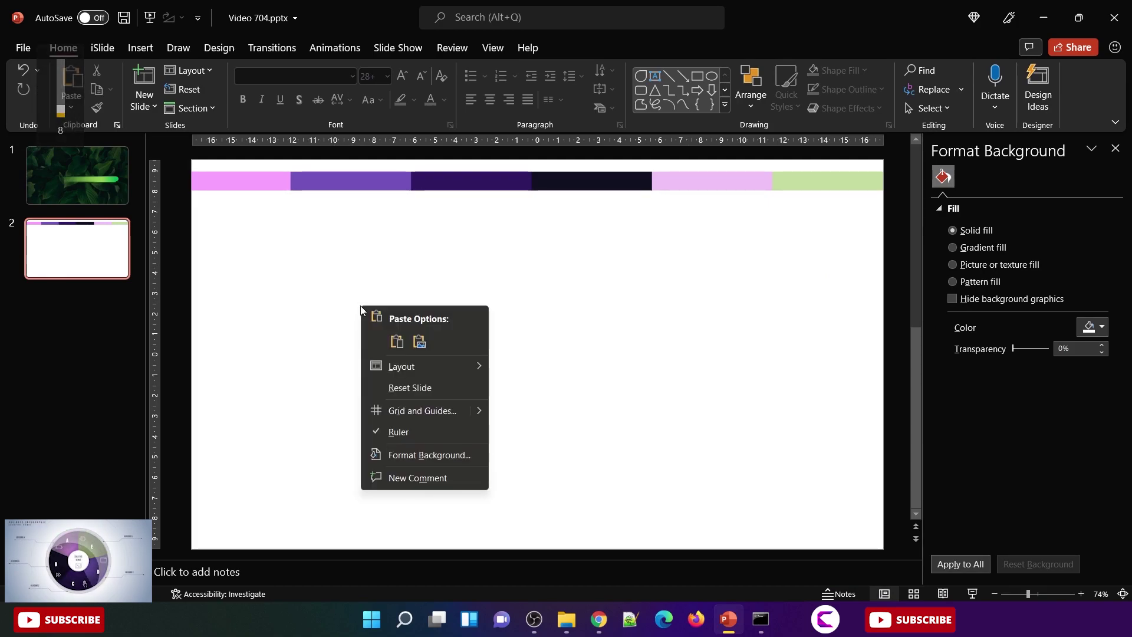
{"action": "left_click", "coordinate": [420, 458]}
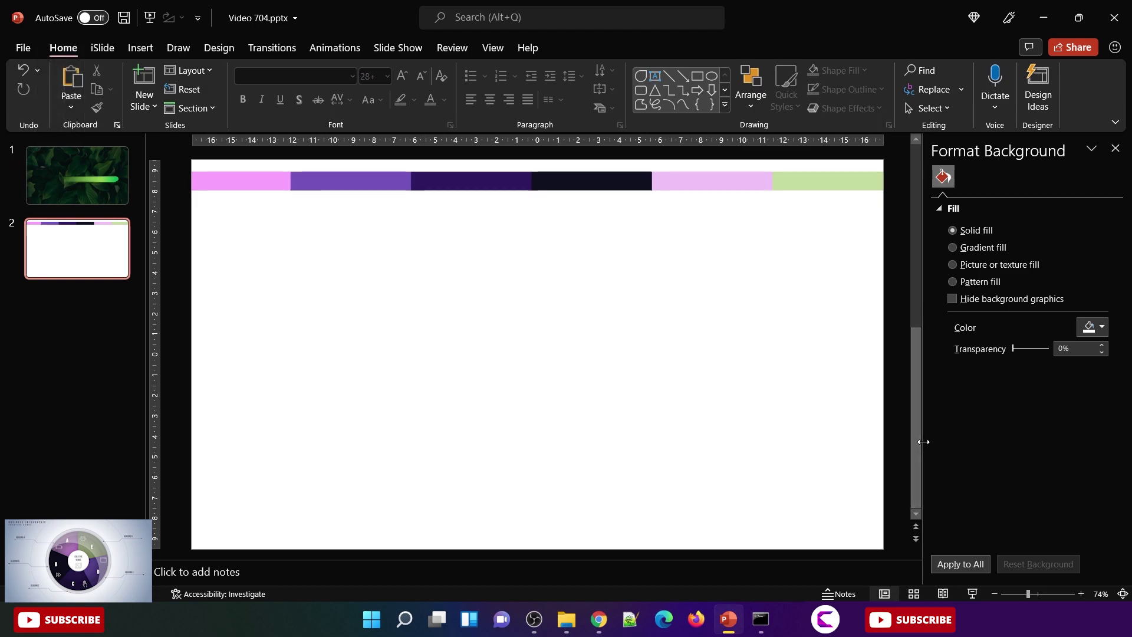
{"action": "left_click", "coordinate": [983, 248]}
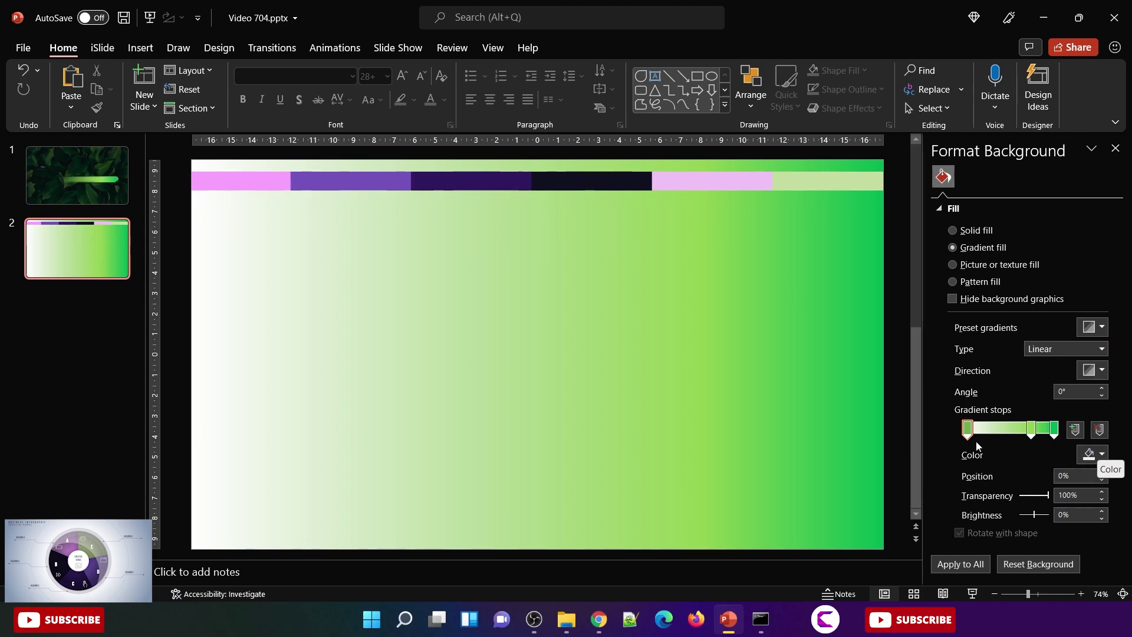
{"action": "left_click", "coordinate": [1099, 429]}
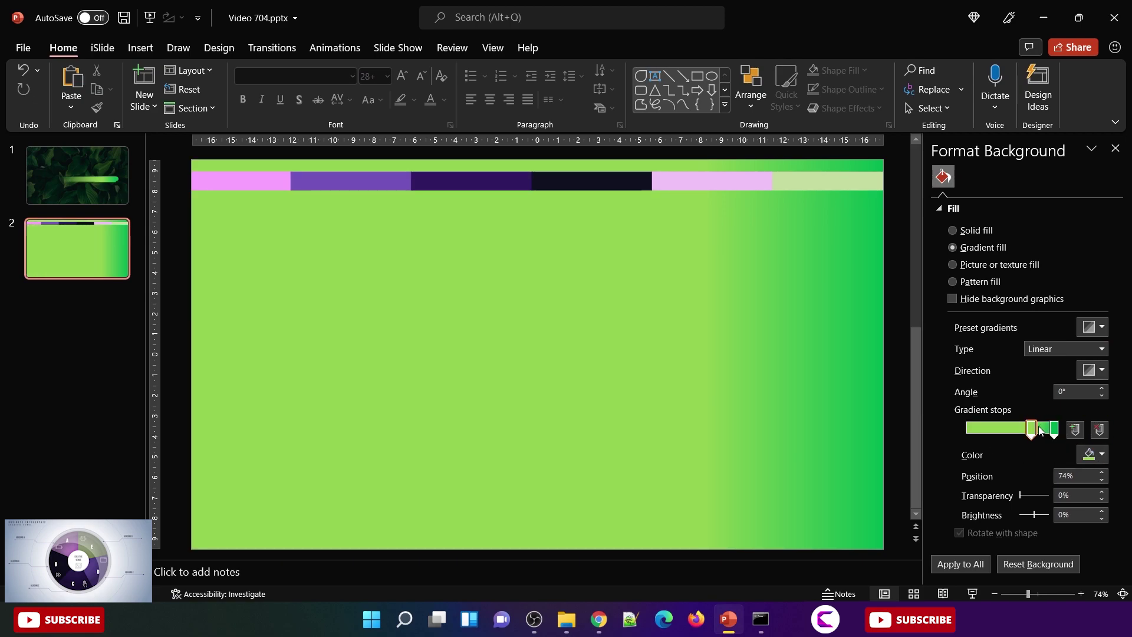
{"action": "left_click_drag", "start_coordinate": [1039, 430], "coordinate": [923, 431]}
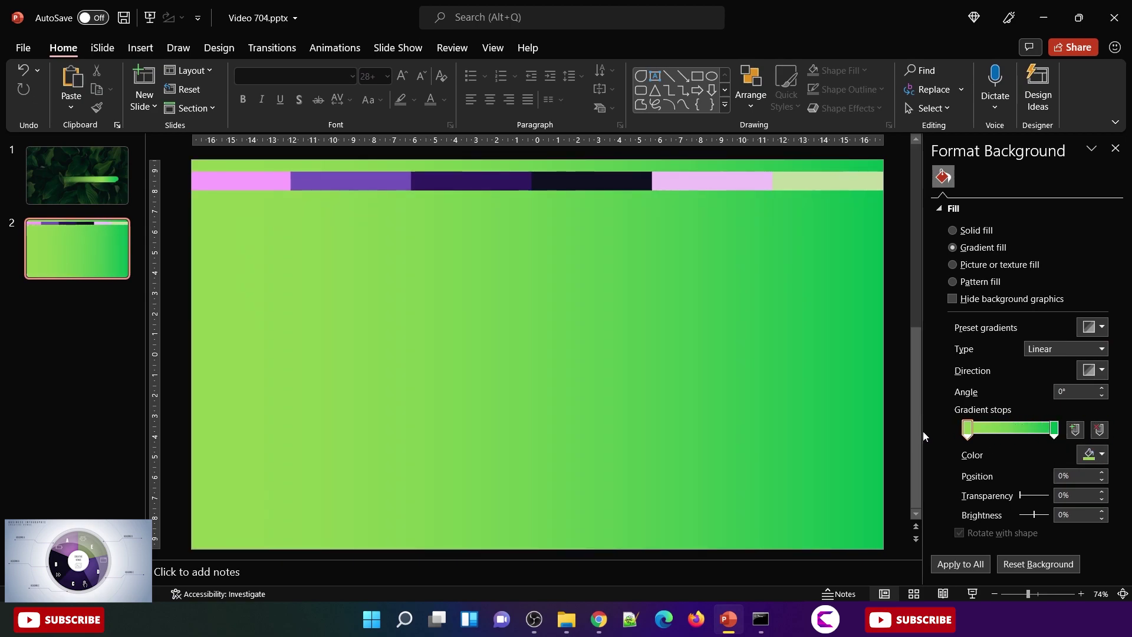
{"action": "left_click", "coordinate": [1100, 348]}
{"action": "left_click", "coordinate": [1050, 375]}
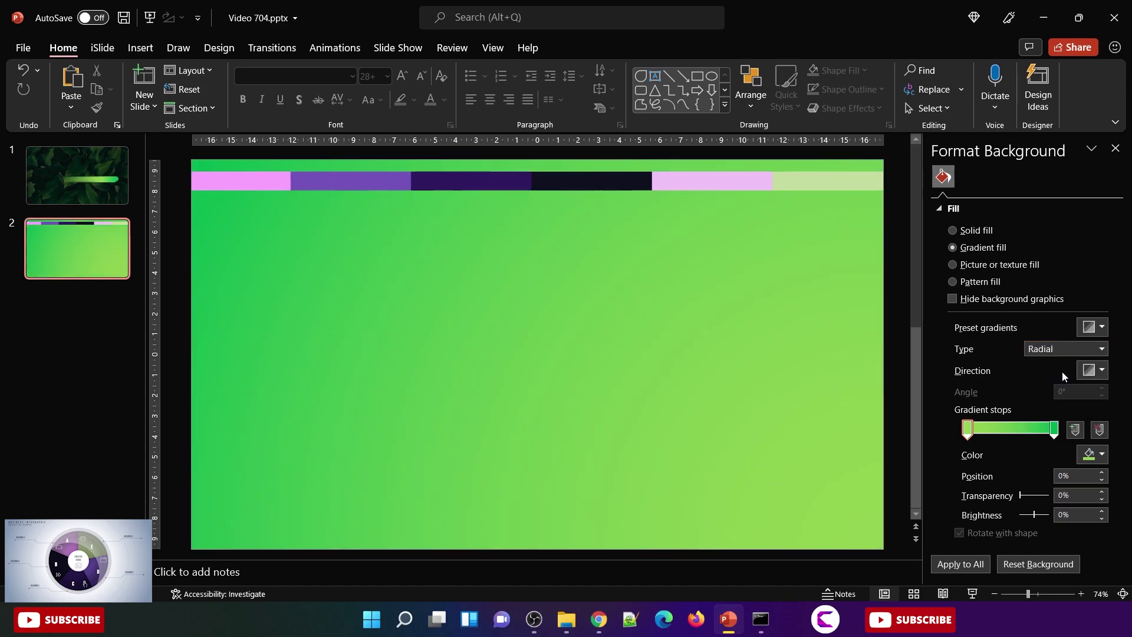
{"action": "left_click", "coordinate": [1094, 370]}
{"action": "left_click", "coordinate": [1034, 402]}
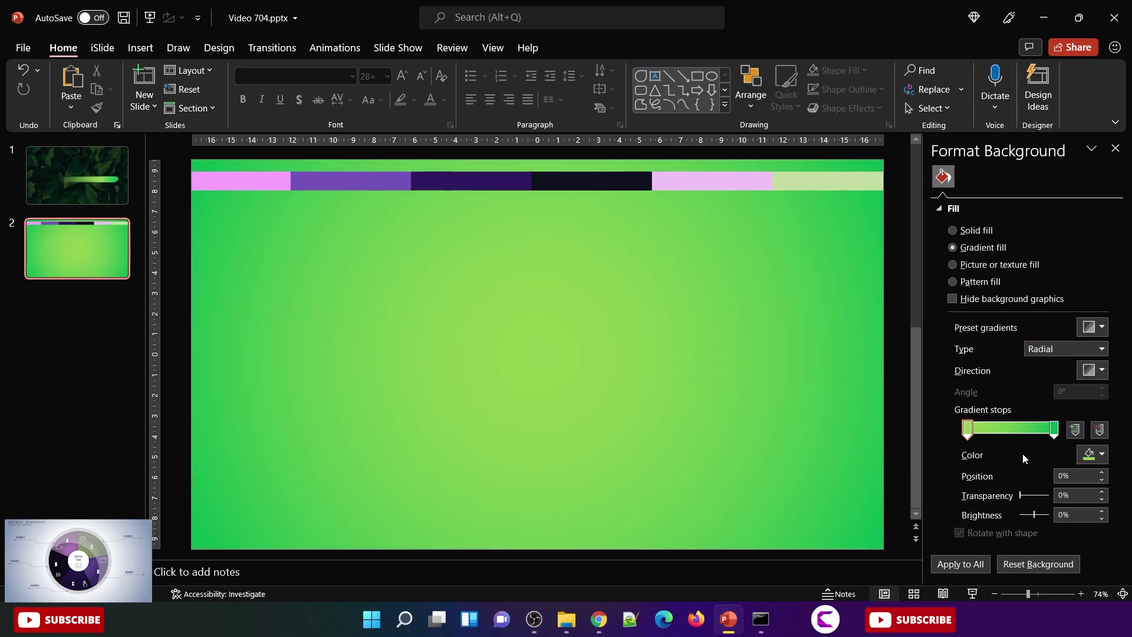
Step: Make the gradient's centre stop white and its end stop light grey at 60% brightness
{"action": "left_click", "coordinate": [1101, 455]}
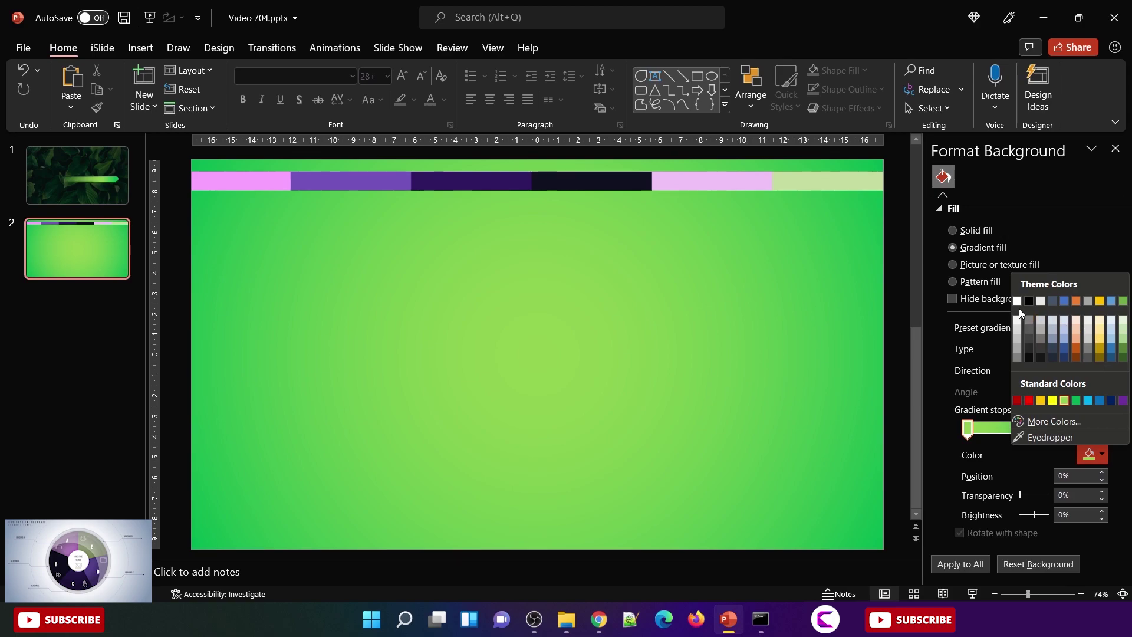
{"action": "left_click", "coordinate": [1019, 303]}
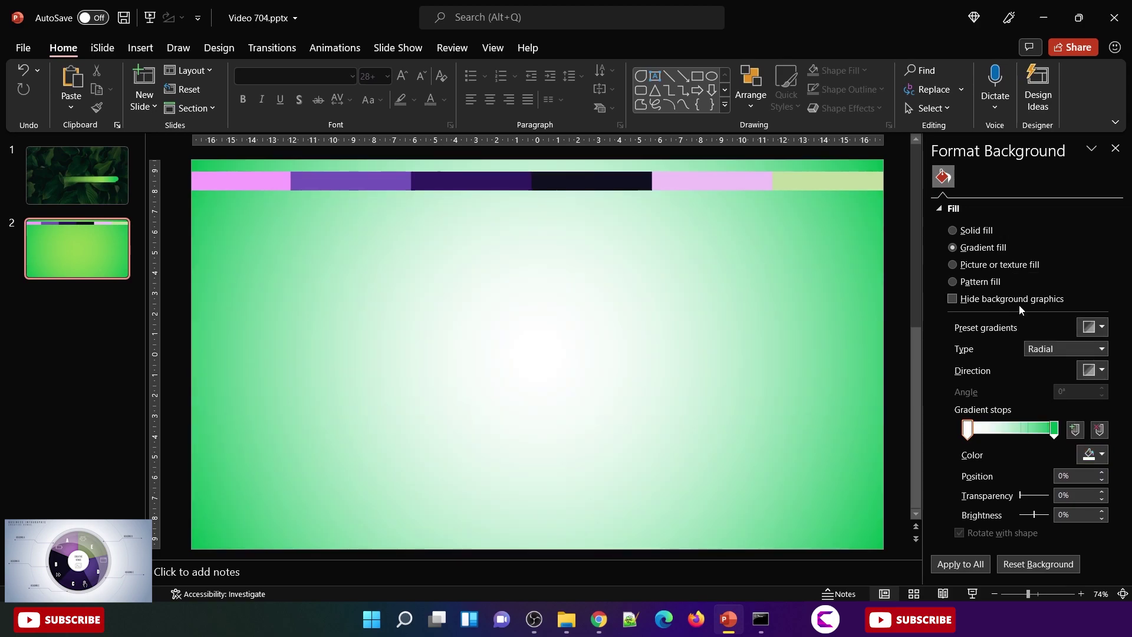
{"action": "left_click", "coordinate": [1055, 427]}
{"action": "left_click", "coordinate": [1096, 454]}
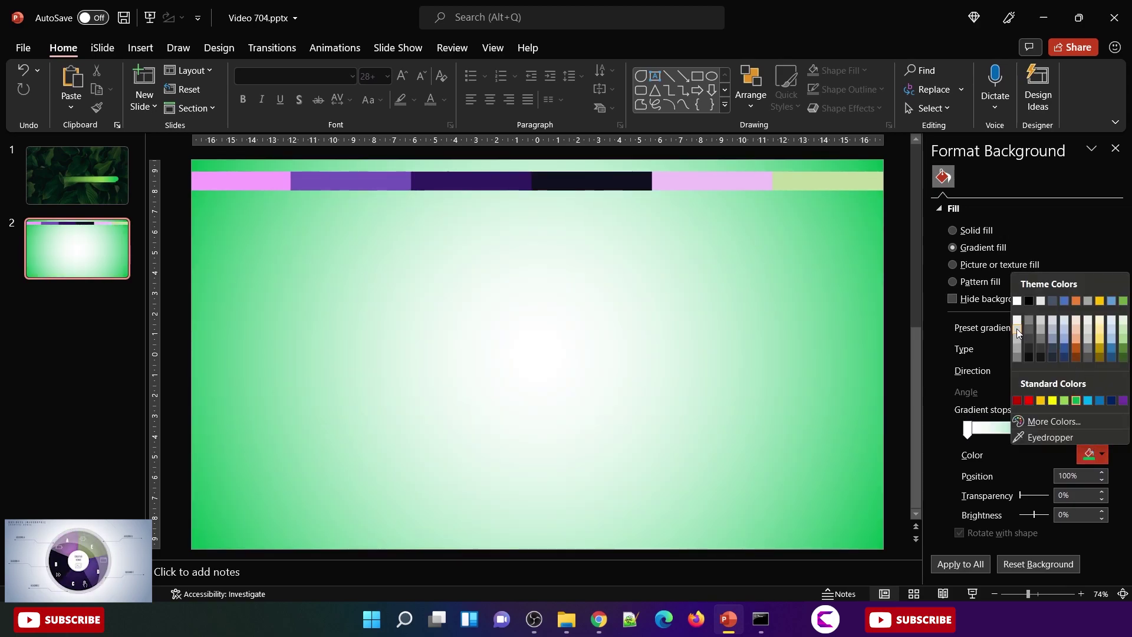
{"action": "left_click", "coordinate": [1057, 324]}
{"action": "left_click", "coordinate": [1092, 457]}
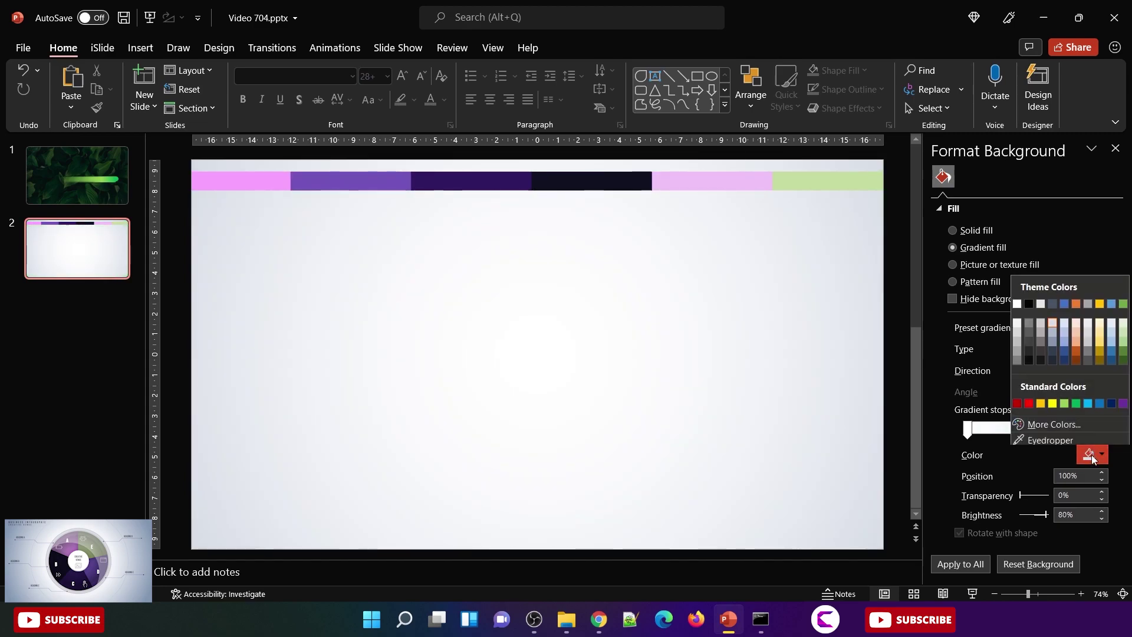
{"action": "left_click", "coordinate": [1049, 331]}
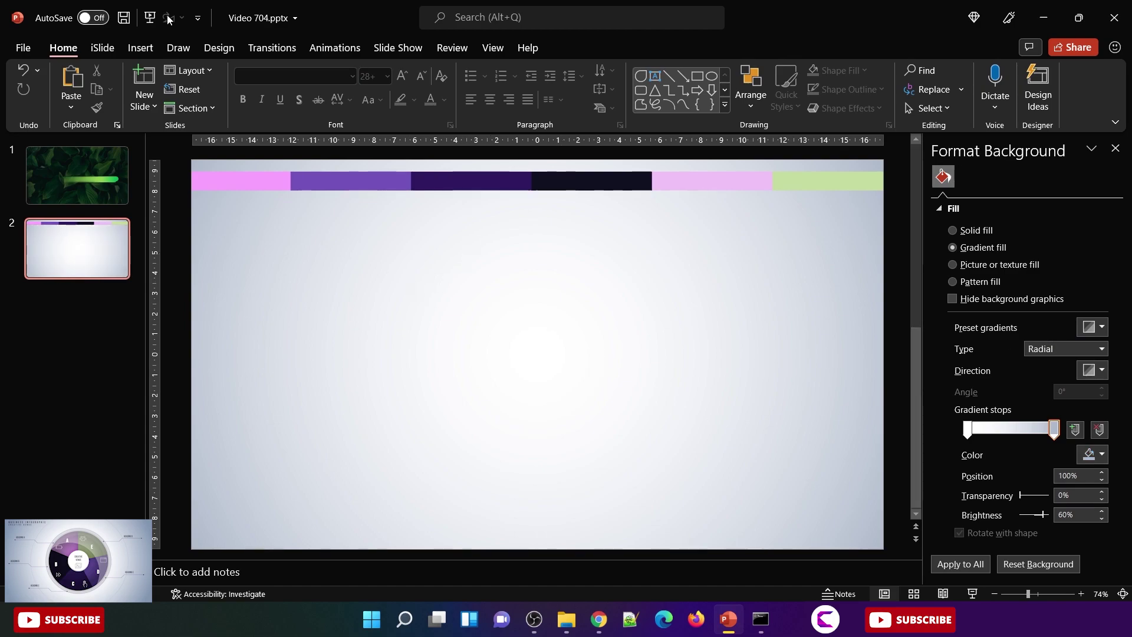
Step: Draw a Partial Circle pie, centre it, trim it to a narrow wedge and paste a copy
{"action": "left_click", "coordinate": [140, 47]}
{"action": "left_click", "coordinate": [244, 85]}
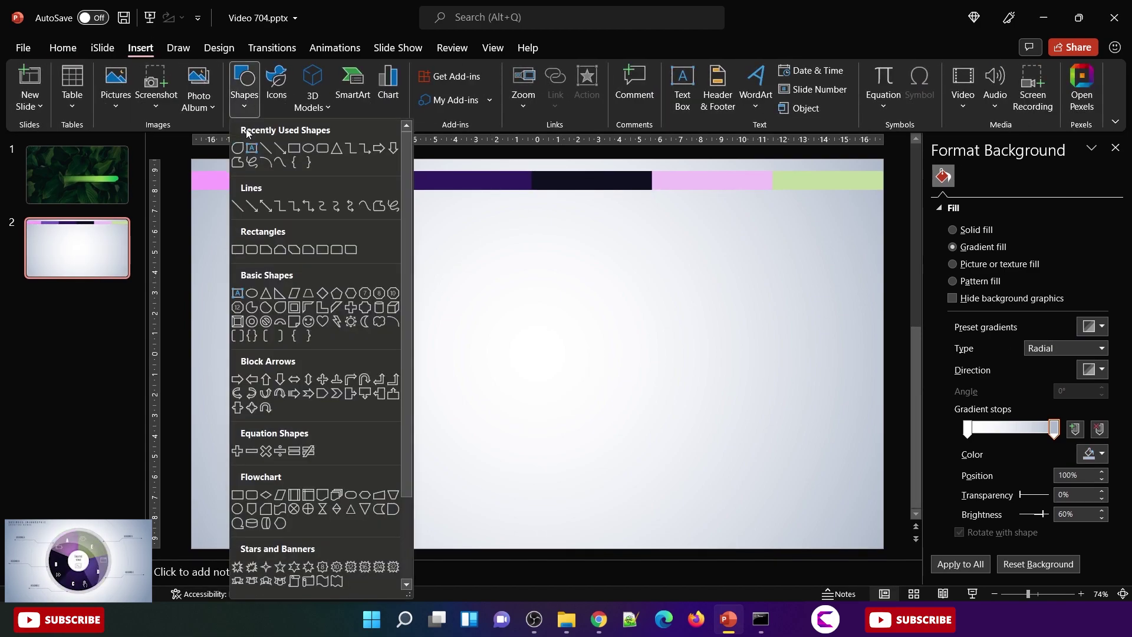
{"action": "left_click", "coordinate": [252, 308]}
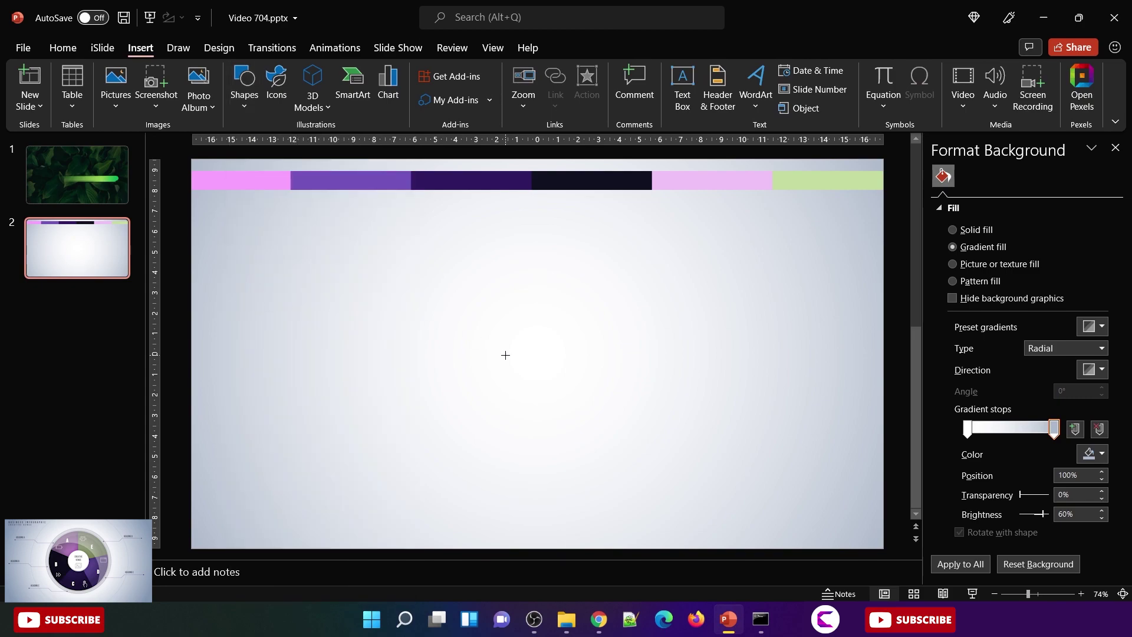
{"action": "mouse_move", "coordinate": [495, 326]}
{"action": "left_mouse_down"}
{"action": "mouse_move", "coordinate": [614, 434]}
{"action": "mouse_move", "coordinate": [778, 526]}
{"action": "mouse_move", "coordinate": [775, 581]}
{"action": "left_mouse_up"}
{"action": "left_click_drag", "start_coordinate": [576, 476], "coordinate": [487, 374]}
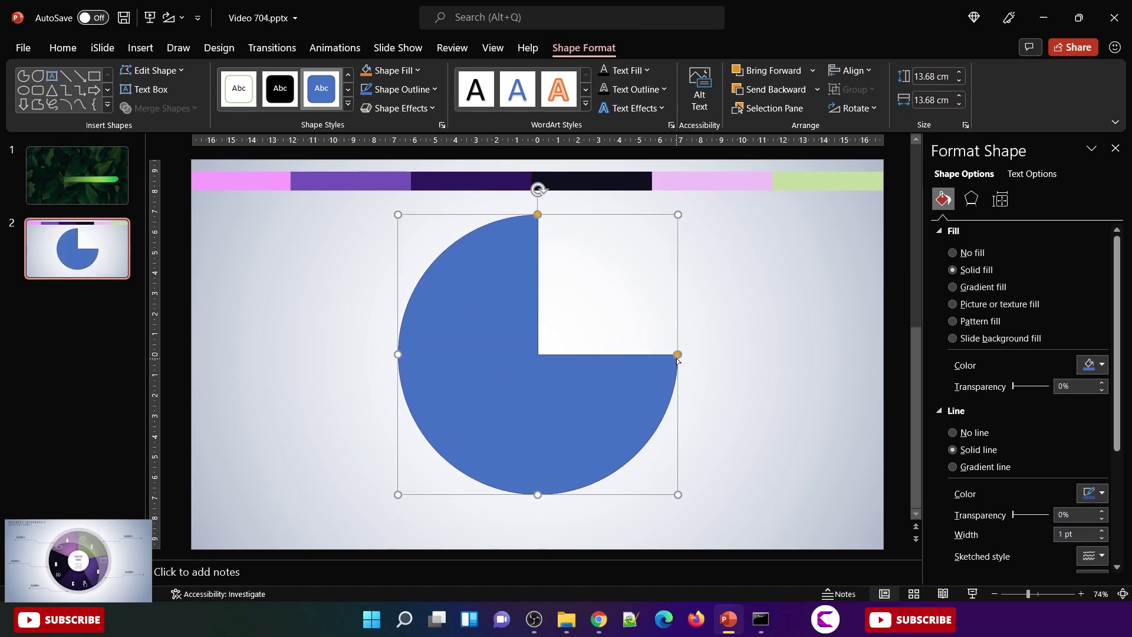
{"action": "left_click_drag", "start_coordinate": [676, 360], "coordinate": [416, 310]}
{"action": "key", "text": "ctrl+v"}
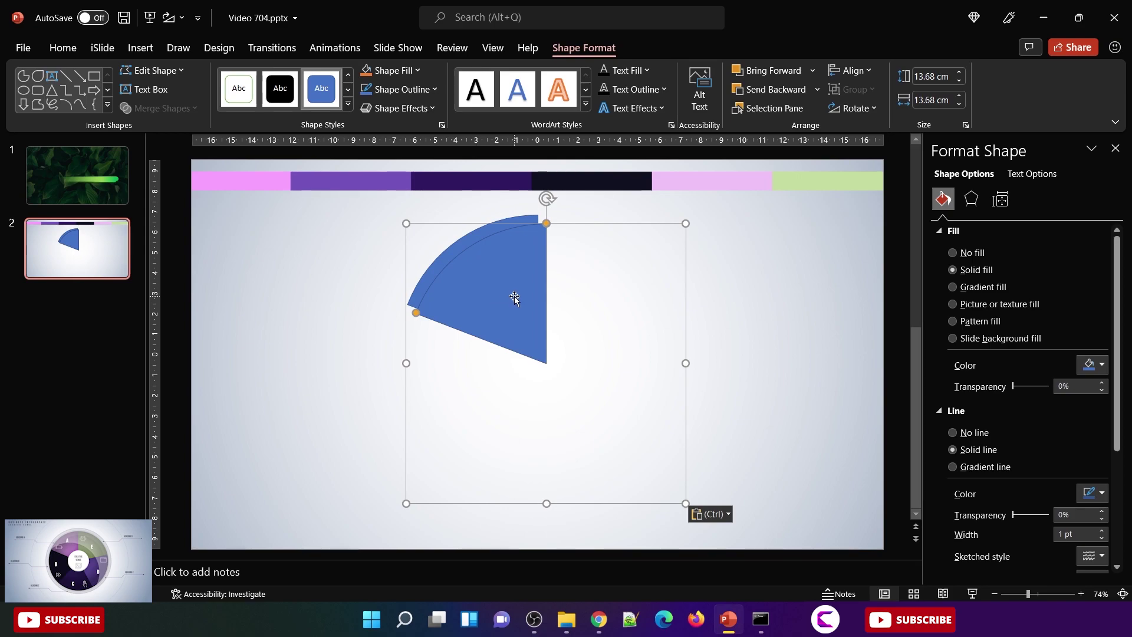
Step: Align the pasted copy and reshape it into a second wedge below the first
{"action": "left_click_drag", "start_coordinate": [513, 299], "coordinate": [506, 287]}
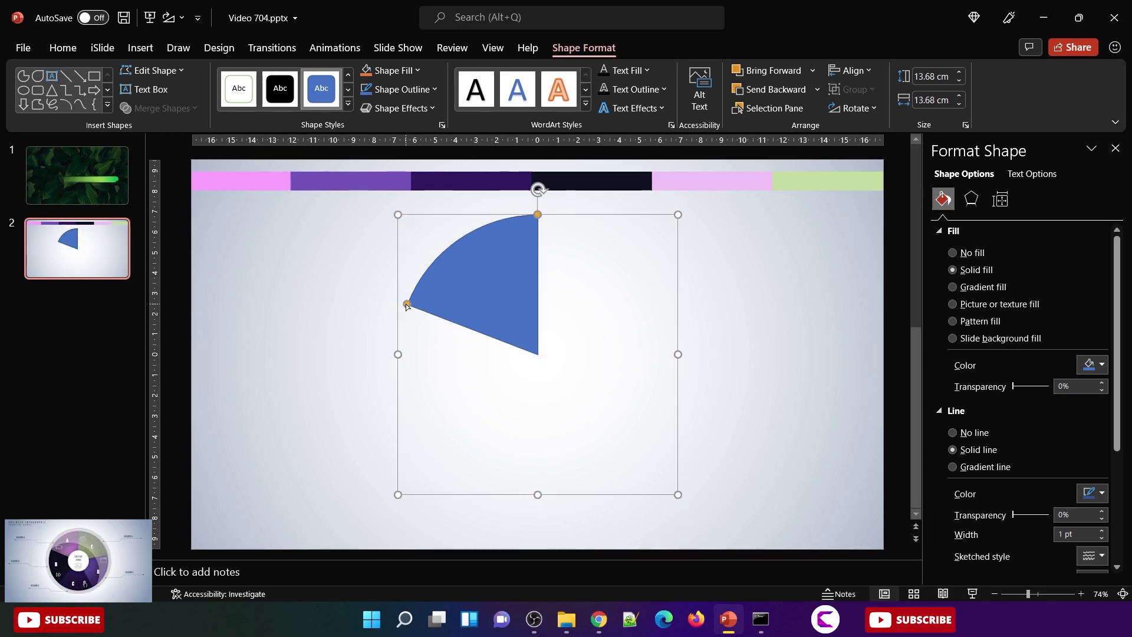
{"action": "left_click_drag", "start_coordinate": [408, 305], "coordinate": [450, 452]}
{"action": "left_click_drag", "start_coordinate": [536, 215], "coordinate": [408, 304]}
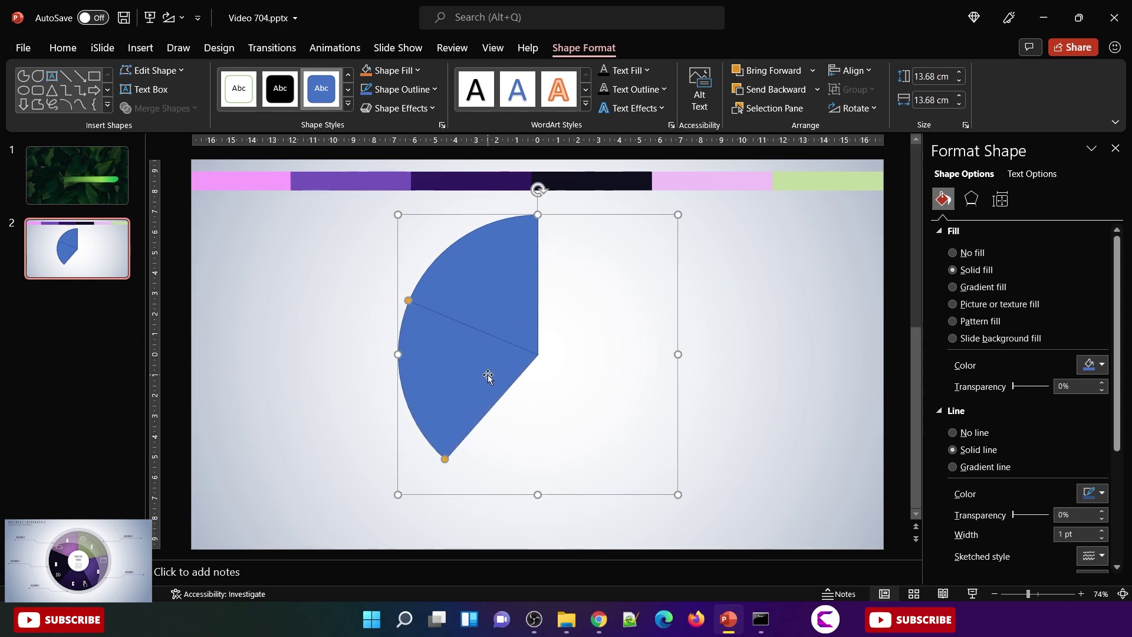
Step: Copy, paste and reshape a third wedge extending around the bottom of the circle
{"action": "key", "text": "ctrl+c"}
{"action": "key", "text": "ctrl+v"}
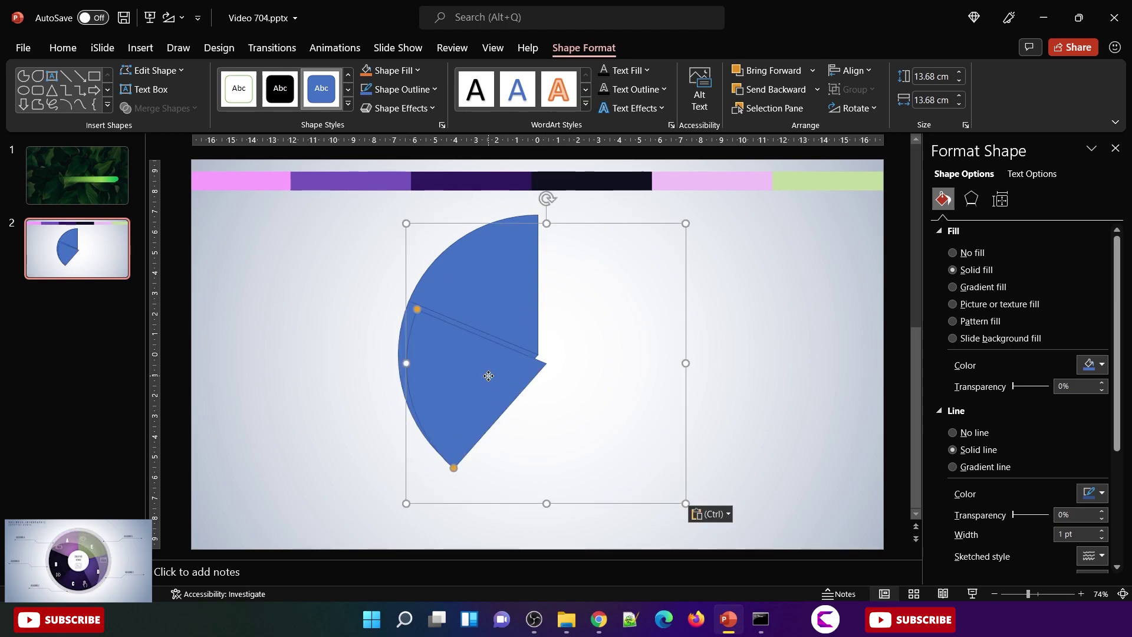
{"action": "left_click_drag", "start_coordinate": [487, 375], "coordinate": [482, 369]}
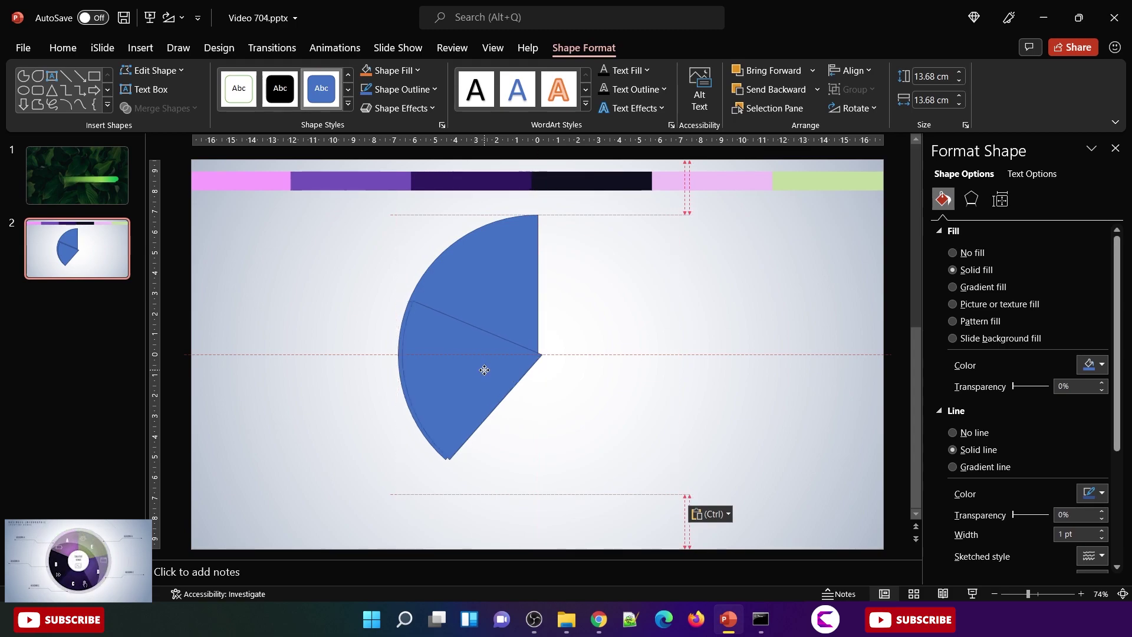
{"action": "left_click_drag", "start_coordinate": [482, 370], "coordinate": [483, 371]}
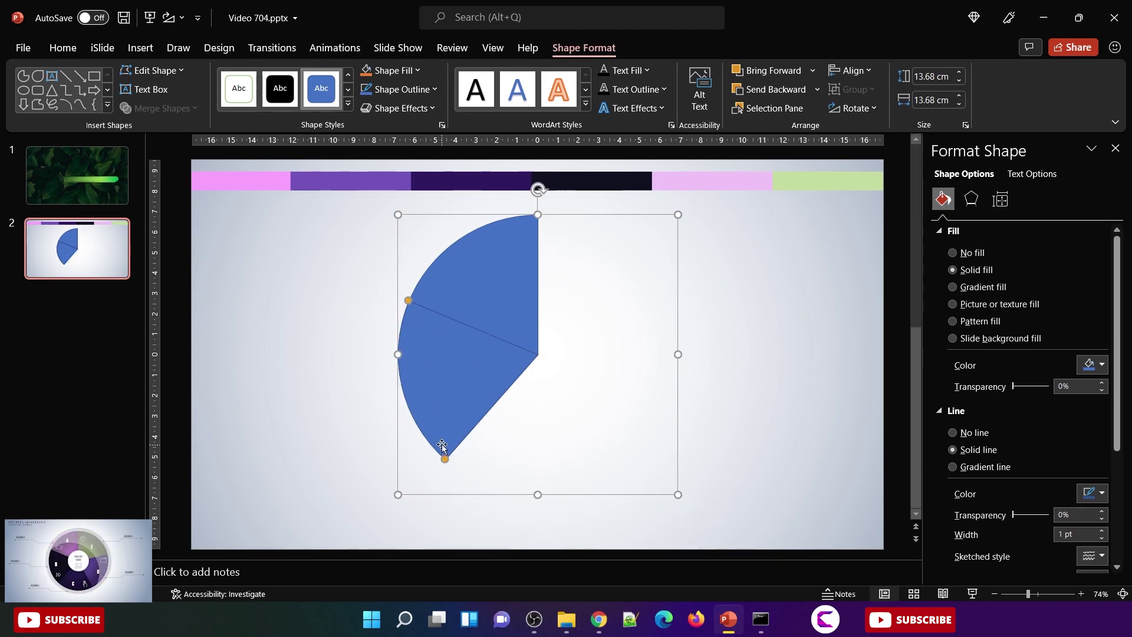
{"action": "left_click_drag", "start_coordinate": [445, 459], "coordinate": [589, 446]}
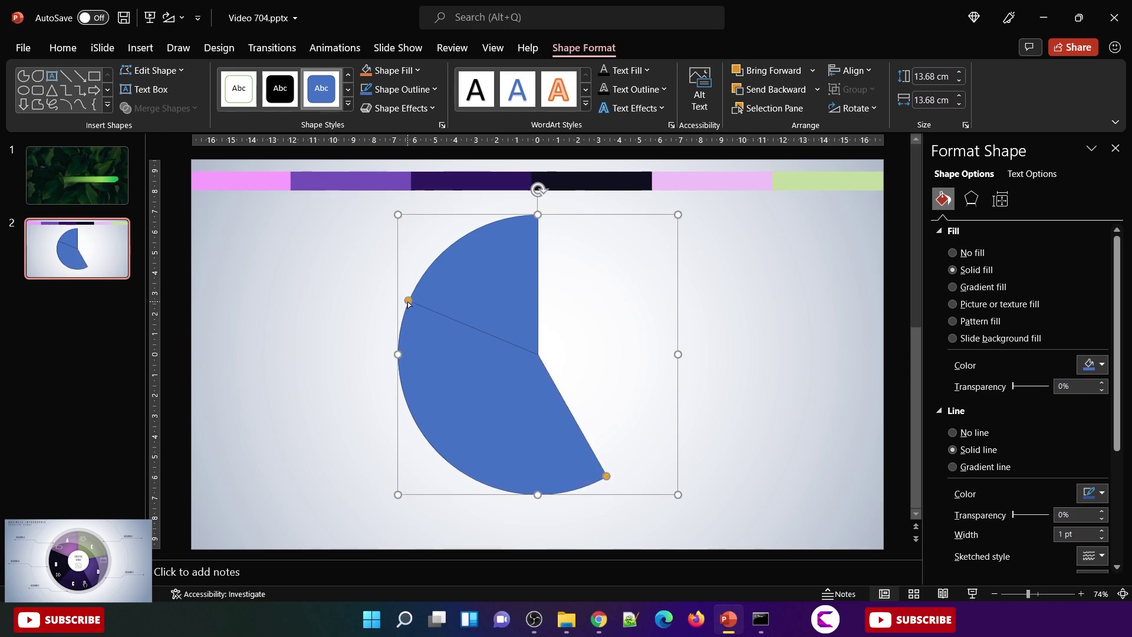
{"action": "left_click_drag", "start_coordinate": [408, 302], "coordinate": [441, 453]}
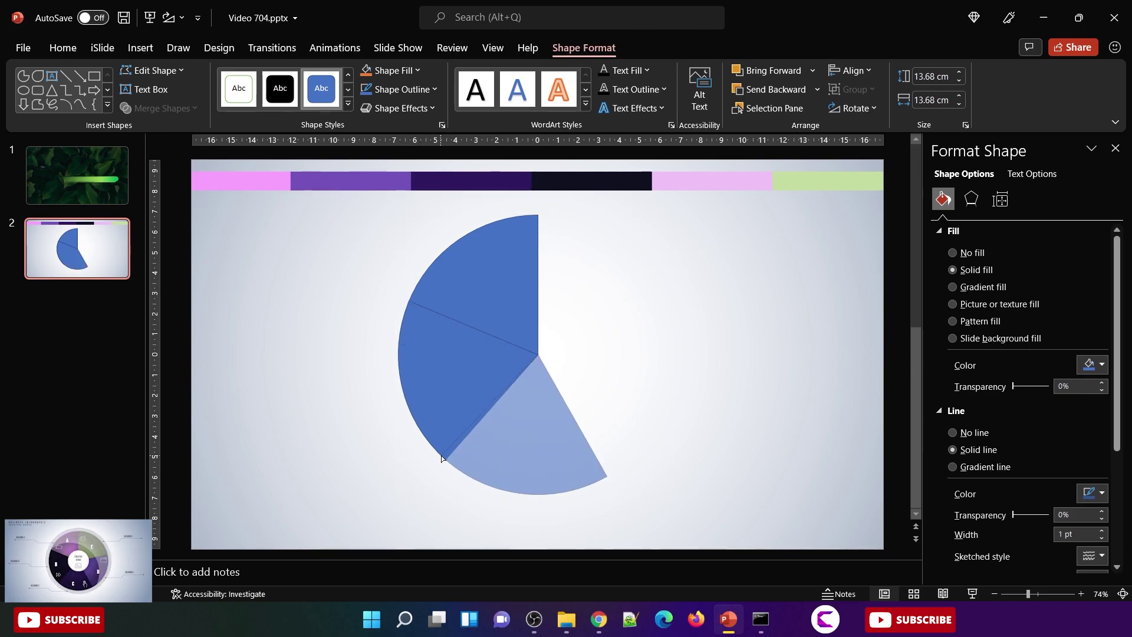
{"action": "left_click_drag", "start_coordinate": [444, 459], "coordinate": [444, 459]}
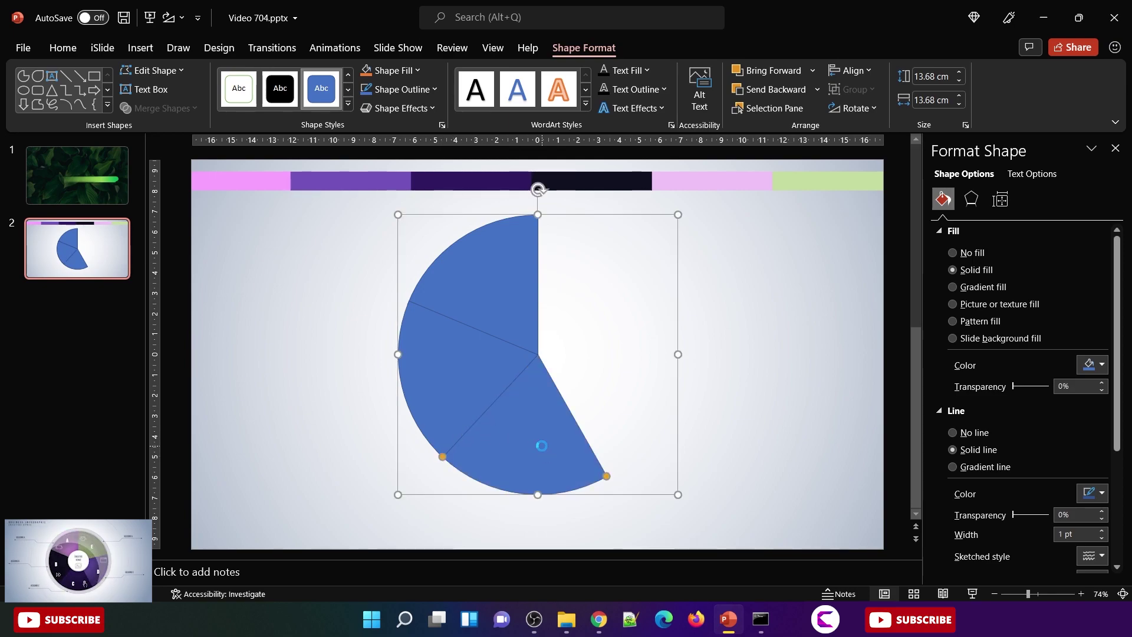
Step: Paste a fourth wedge and stretch it along the rim toward the right side
{"action": "key", "text": "ctrl+v"}
{"action": "left_click_drag", "start_coordinate": [550, 444], "coordinate": [539, 435]}
{"action": "left_click_drag", "start_coordinate": [608, 478], "coordinate": [673, 324]}
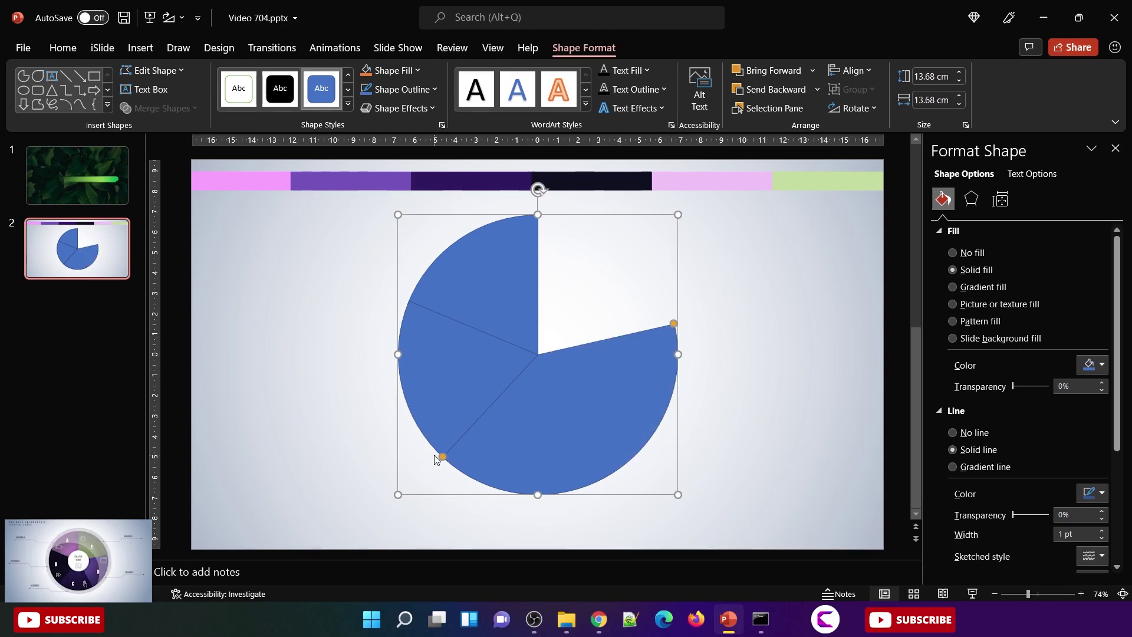
{"action": "left_click_drag", "start_coordinate": [442, 457], "coordinate": [498, 473]}
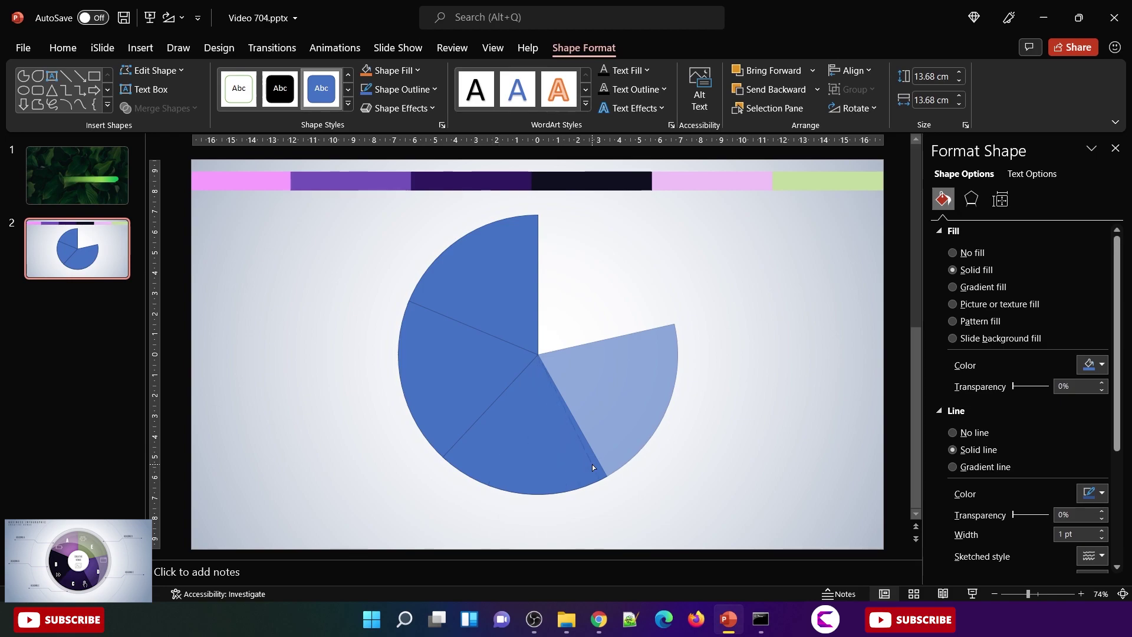
{"action": "left_click_drag", "start_coordinate": [598, 465], "coordinate": [598, 466]}
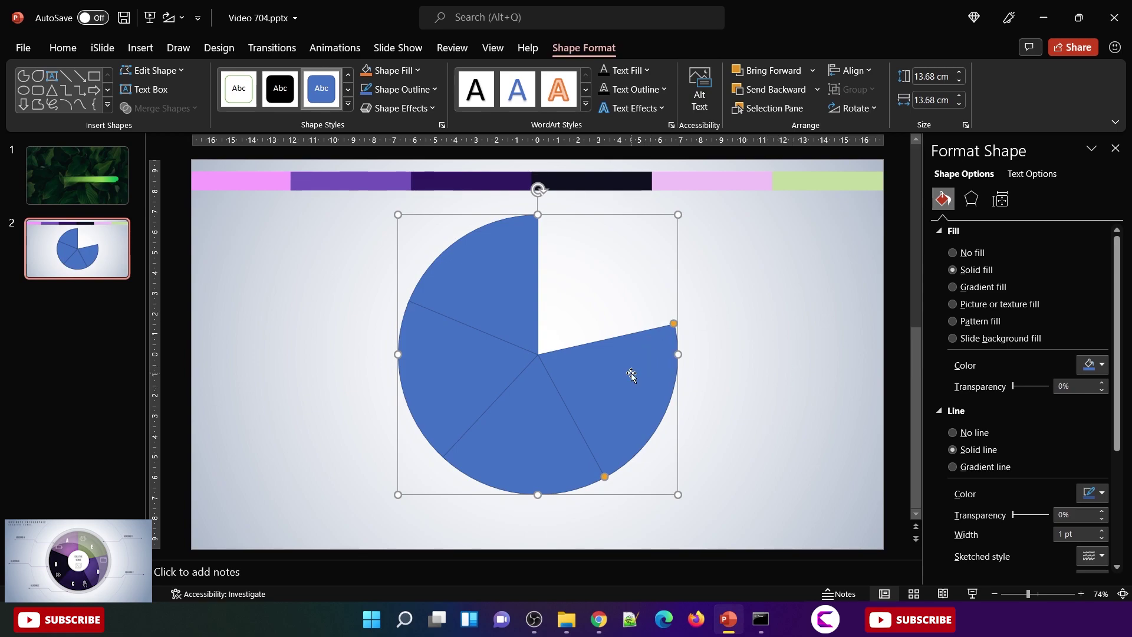
Step: Paste a fifth wedge and stretch it to close the upper-right gap
{"action": "key", "text": "ctrl+v"}
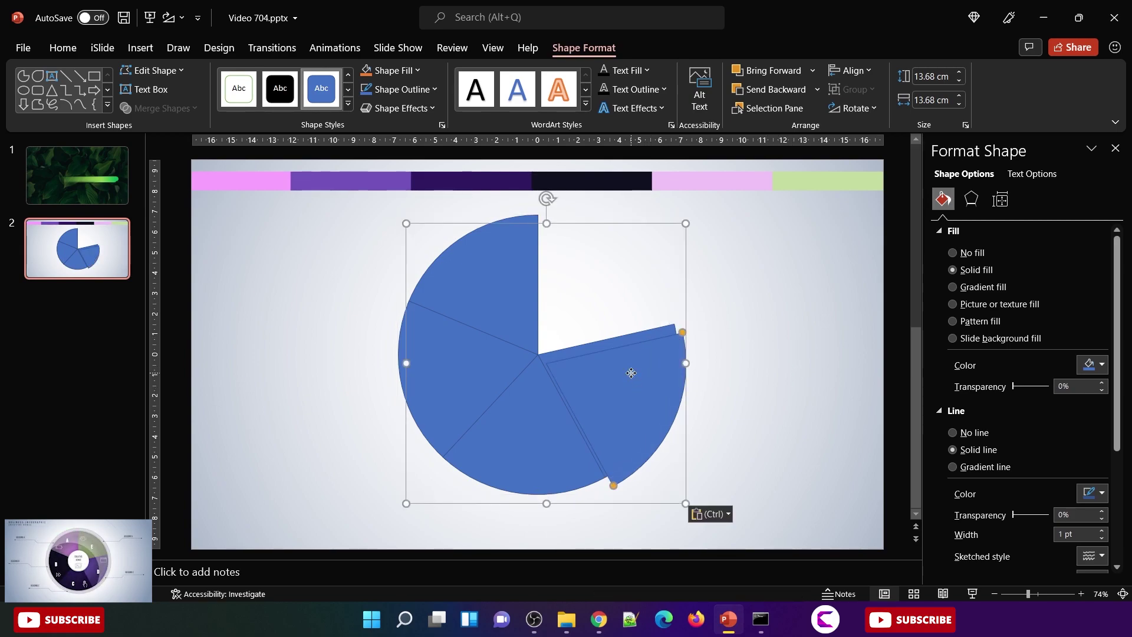
{"action": "left_click_drag", "start_coordinate": [632, 372], "coordinate": [623, 366]}
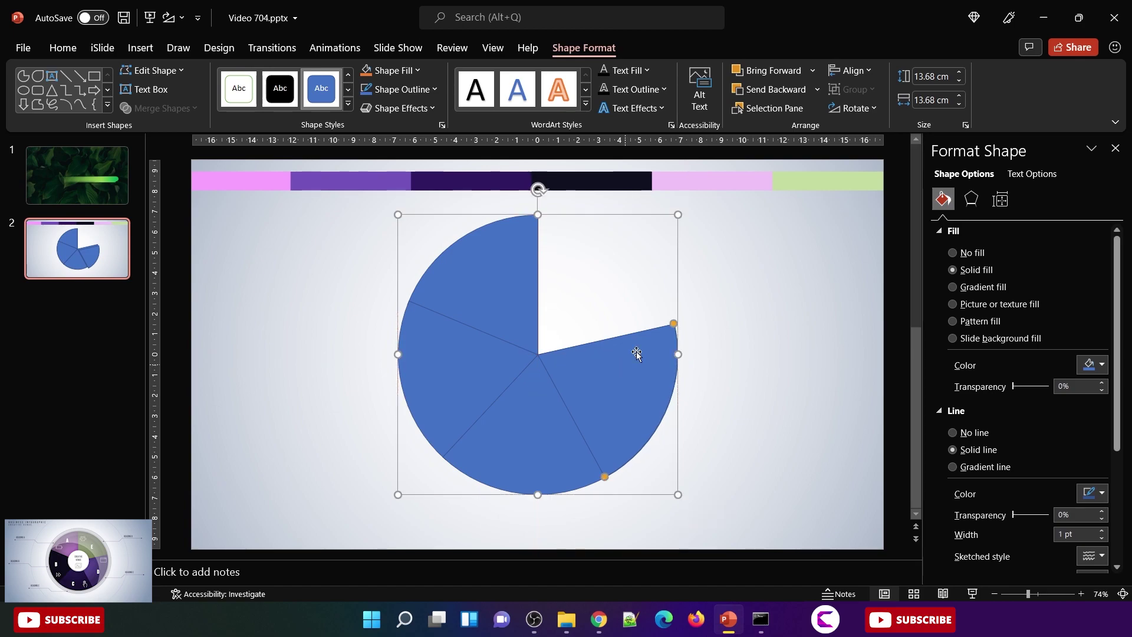
{"action": "left_click_drag", "start_coordinate": [674, 324], "coordinate": [536, 231]}
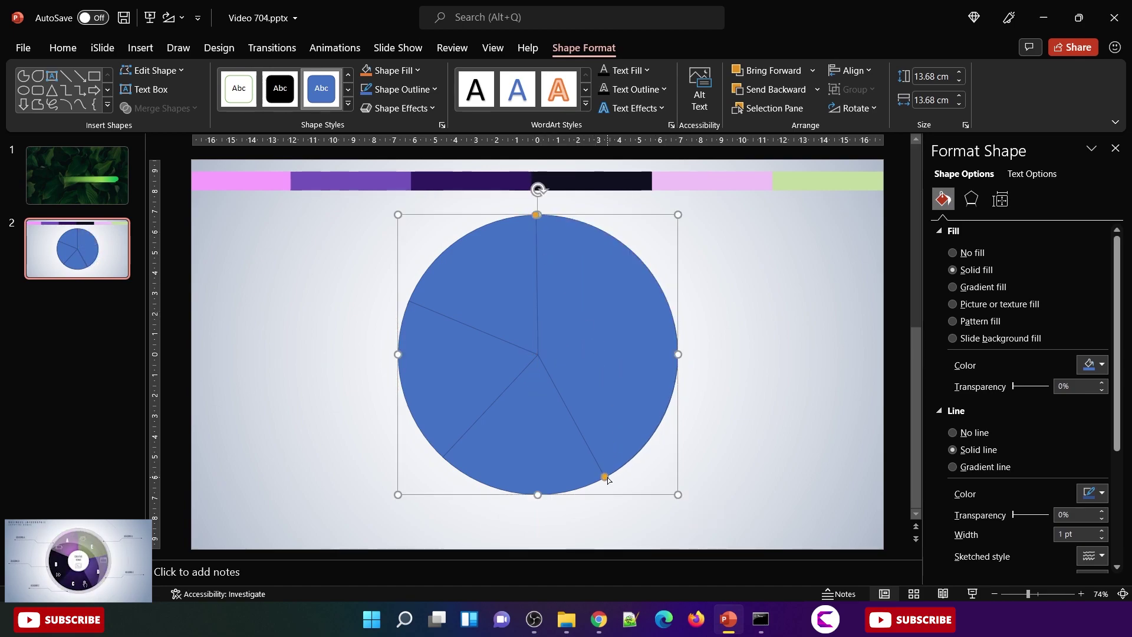
{"action": "left_click", "coordinate": [677, 404]}
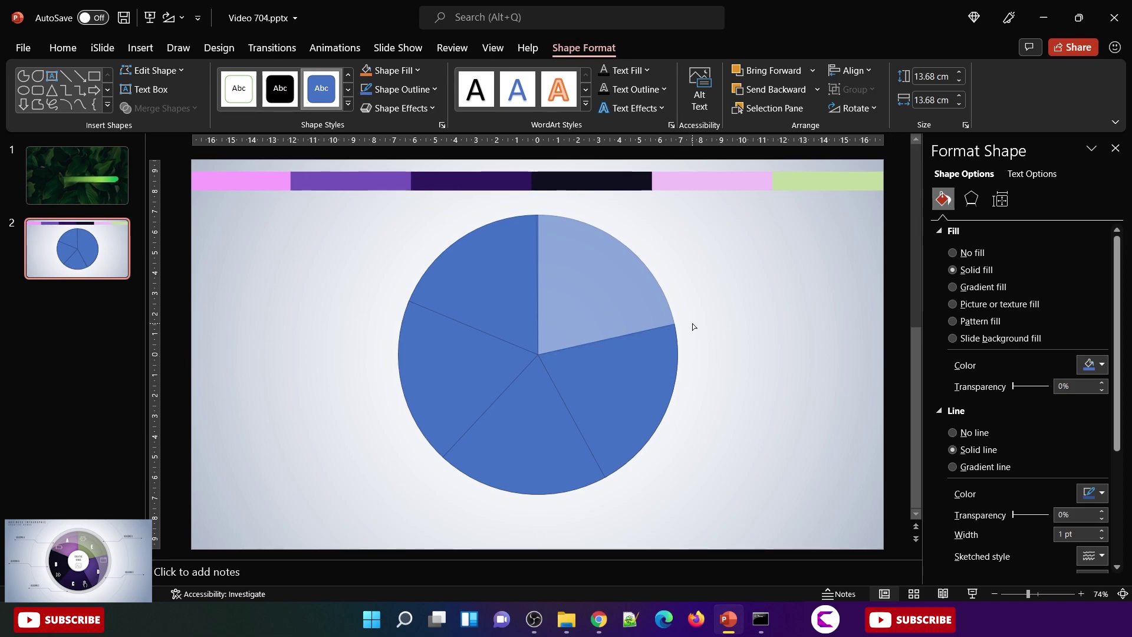
Step: Select all five pie slices and set their outline to No line
{"action": "key", "text": "ctrl+z"}
{"action": "key", "text": "ctrl+z"}
{"action": "left_click", "coordinate": [721, 343]}
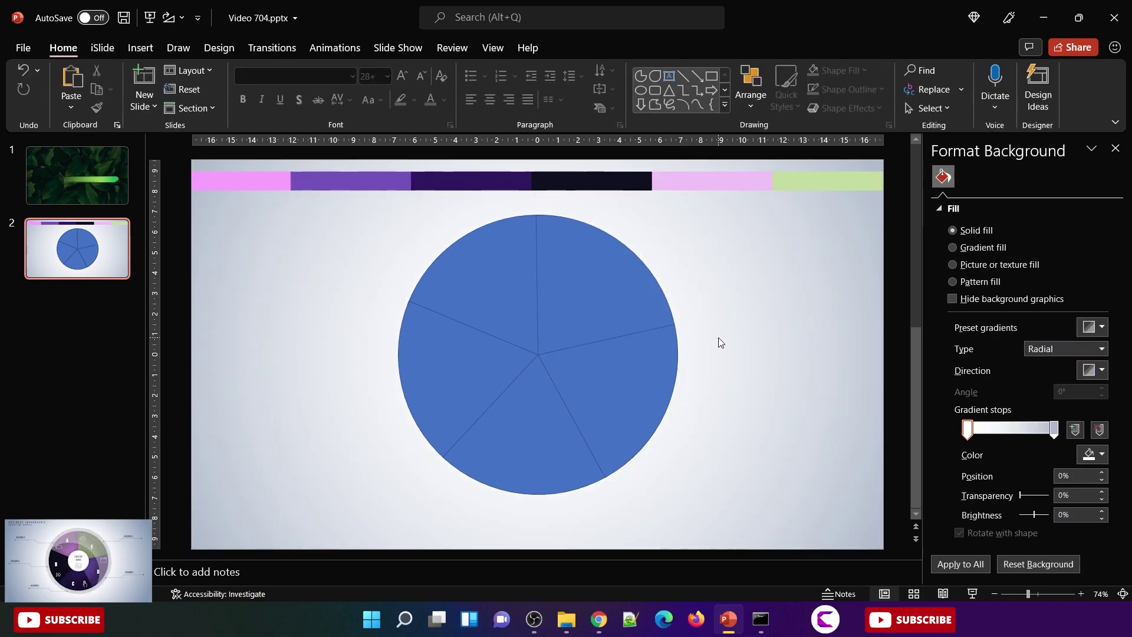
{"action": "key", "text": "ctrl+y"}
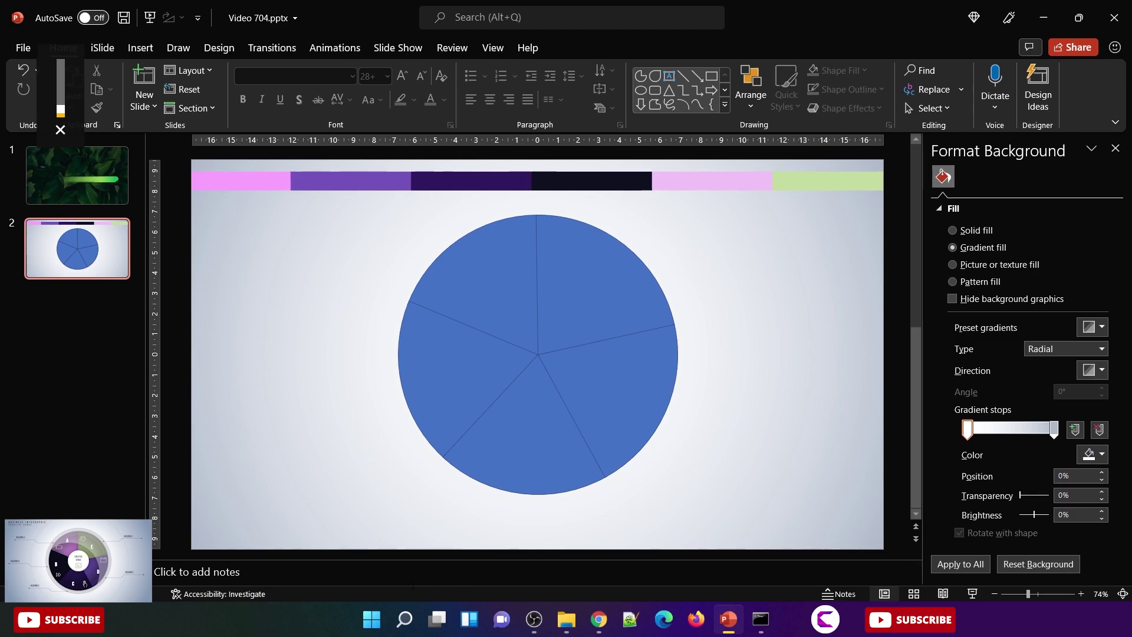
{"action": "left_click_drag", "start_coordinate": [365, 525], "coordinate": [719, 203]}
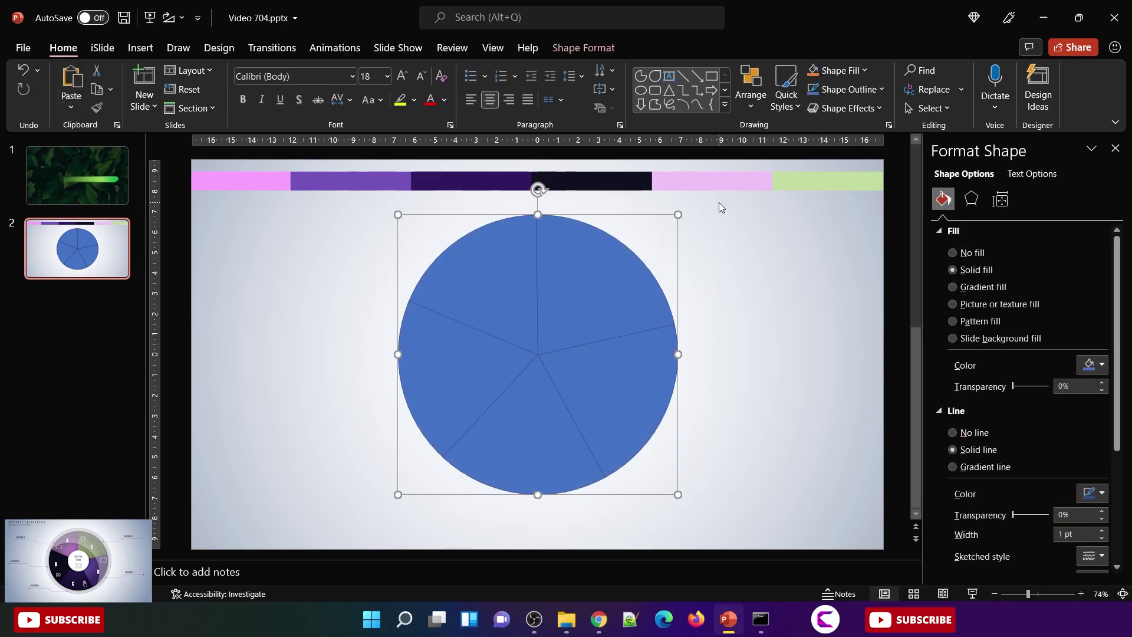
{"action": "left_click", "coordinate": [968, 434]}
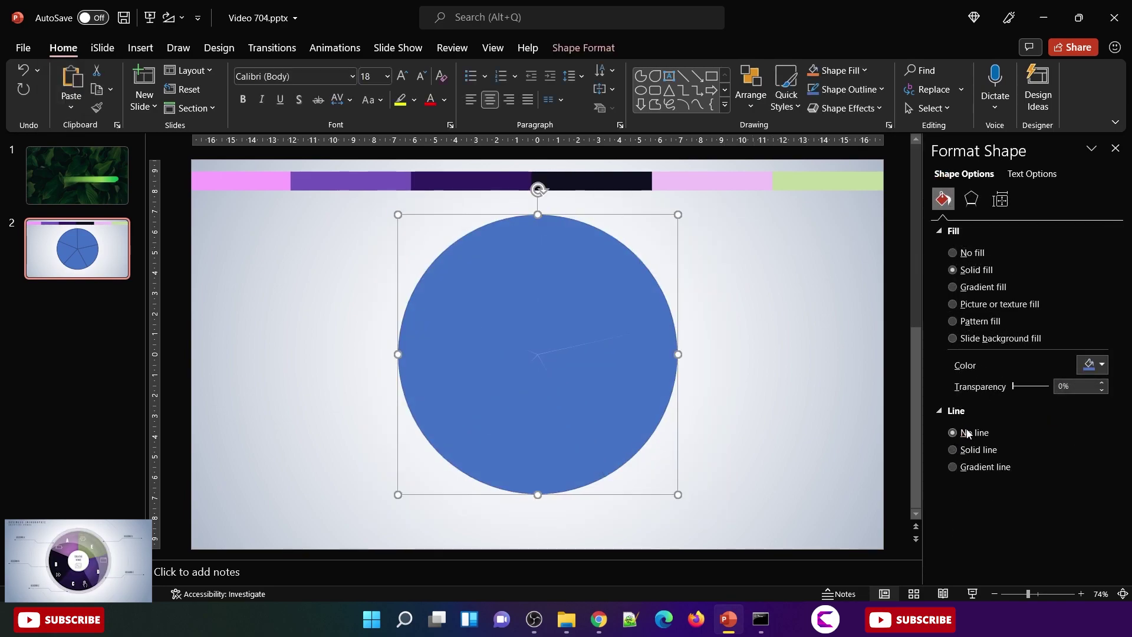
{"action": "left_click", "coordinate": [770, 411]}
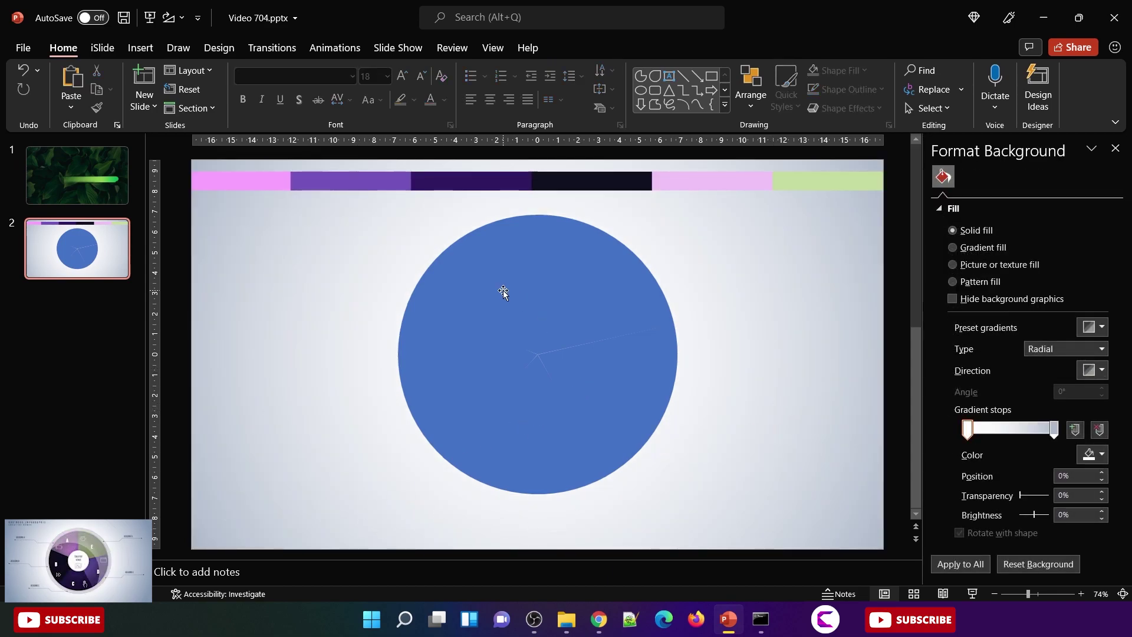
Step: Give the upper-right pie slice a linear gradient fill
{"action": "left_click", "coordinate": [541, 296]}
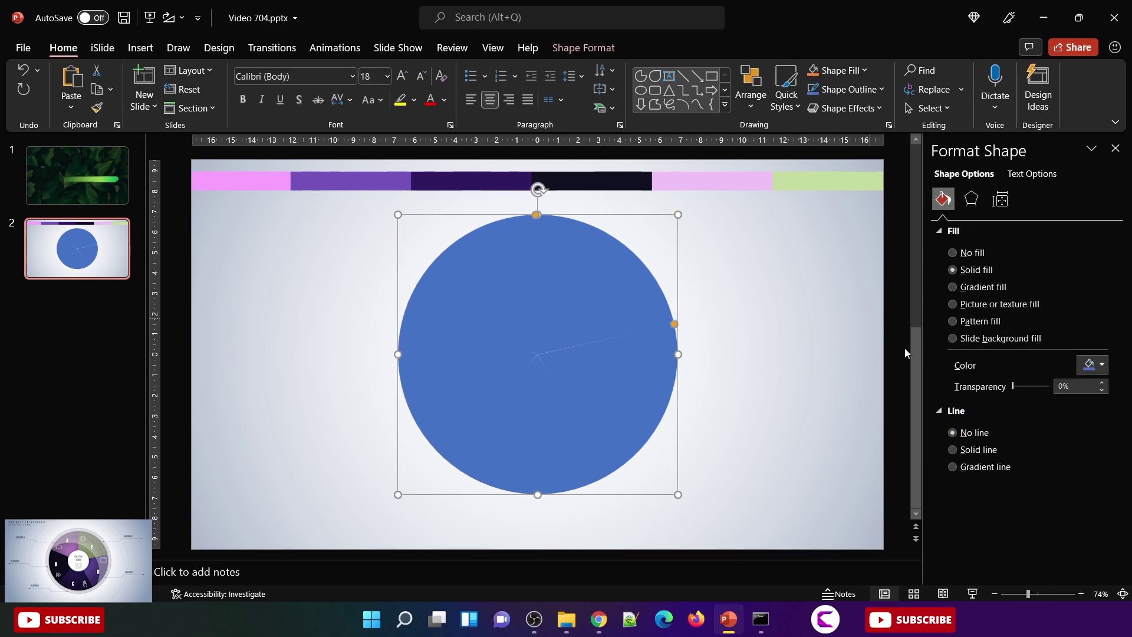
{"action": "left_click", "coordinate": [984, 289]}
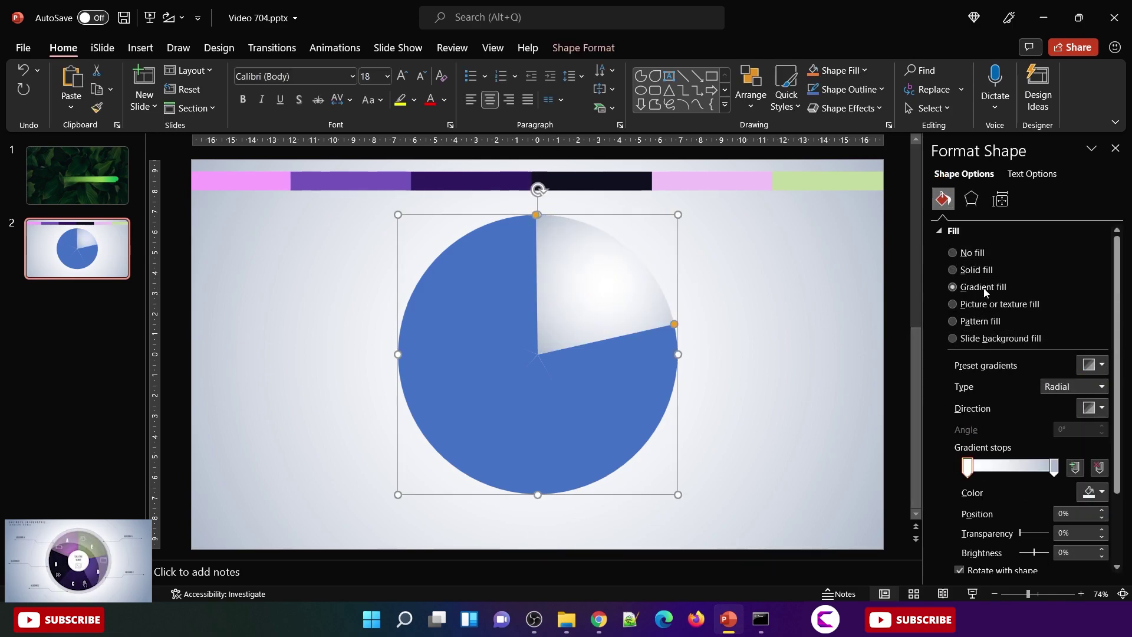
{"action": "left_click", "coordinate": [1078, 388]}
{"action": "left_click", "coordinate": [1063, 403]}
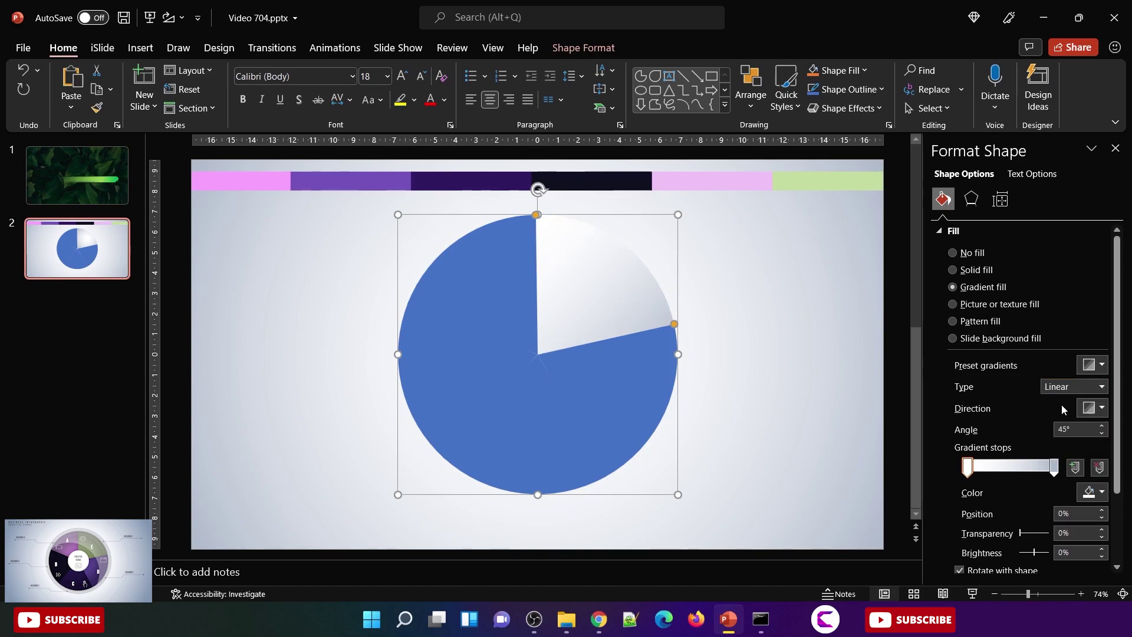
Step: Eyedrop the green top bar for both gradient stops, then darken the end stop
{"action": "left_click", "coordinate": [1096, 492]}
{"action": "left_click", "coordinate": [1089, 477]}
{"action": "left_click", "coordinate": [830, 181]}
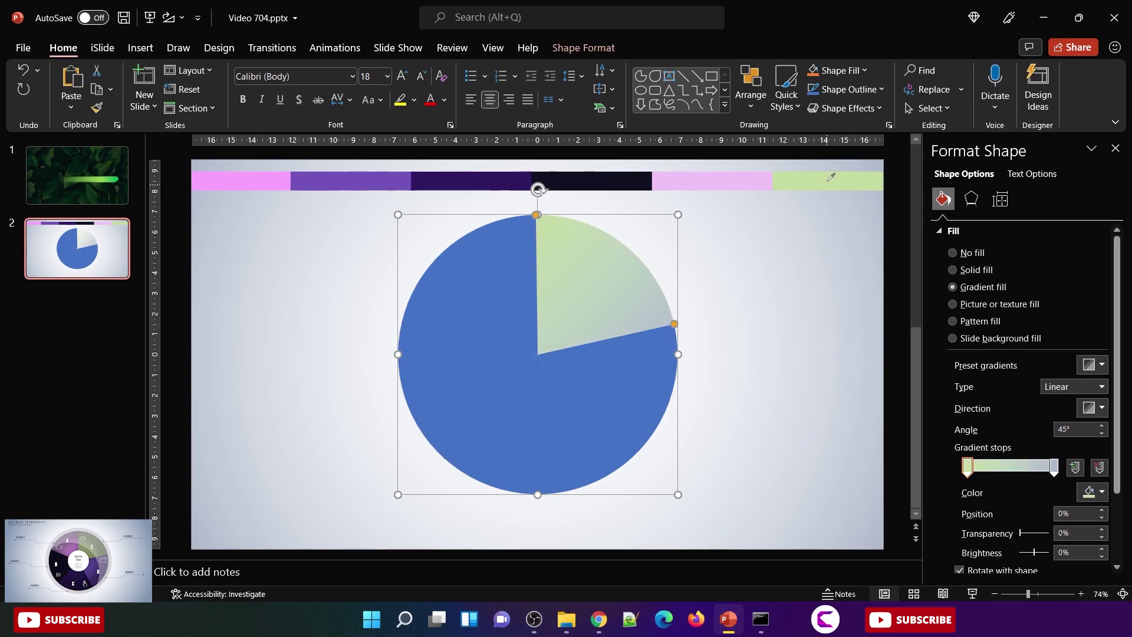
{"action": "left_click", "coordinate": [1055, 466]}
{"action": "left_click", "coordinate": [1096, 492]}
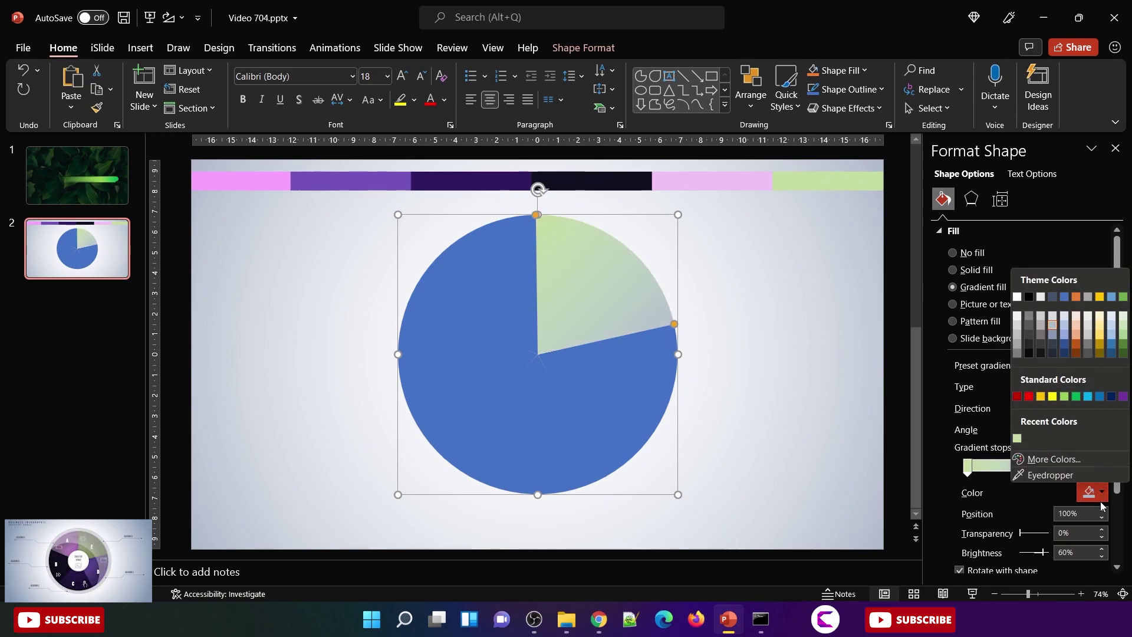
{"action": "left_click", "coordinate": [1047, 476]}
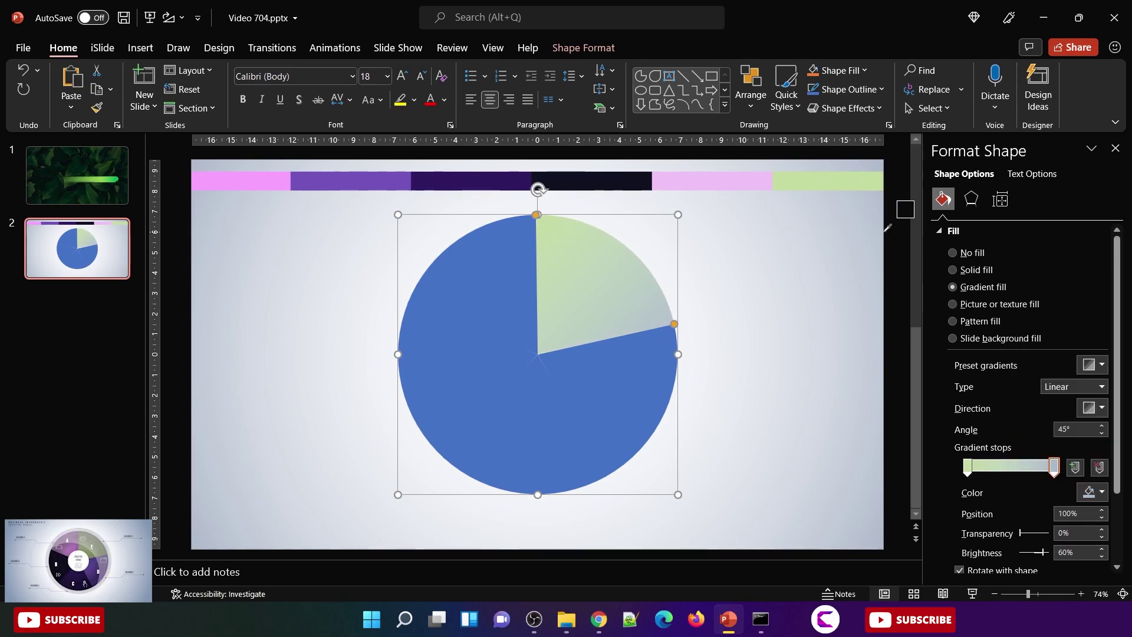
{"action": "left_click", "coordinate": [843, 180]}
{"action": "left_click", "coordinate": [1096, 493]}
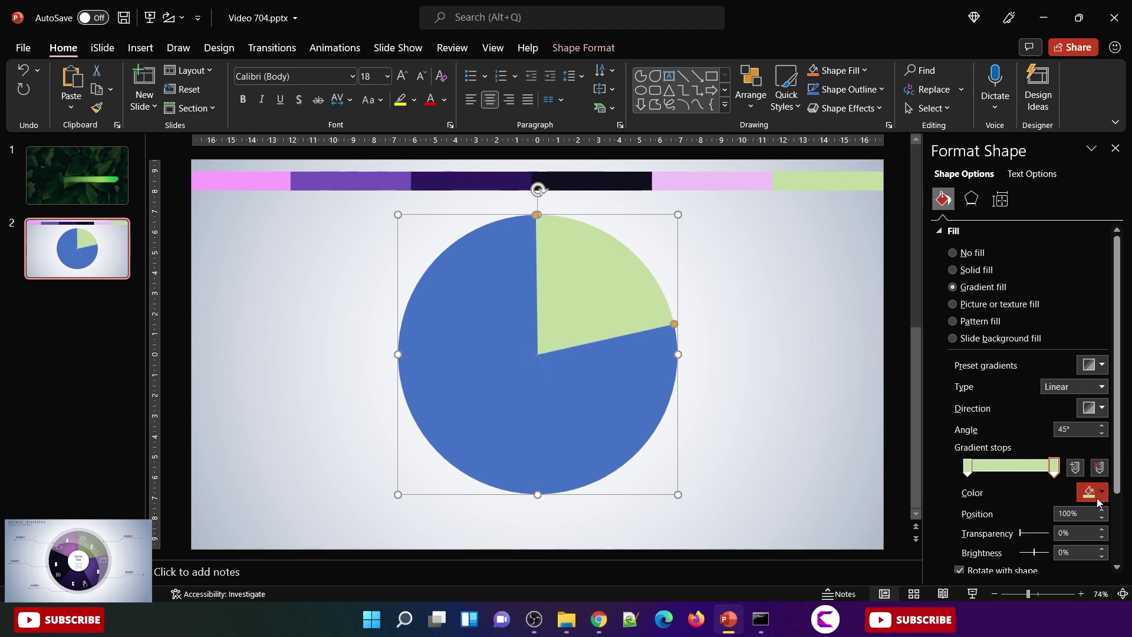
{"action": "left_click", "coordinate": [1078, 471]}
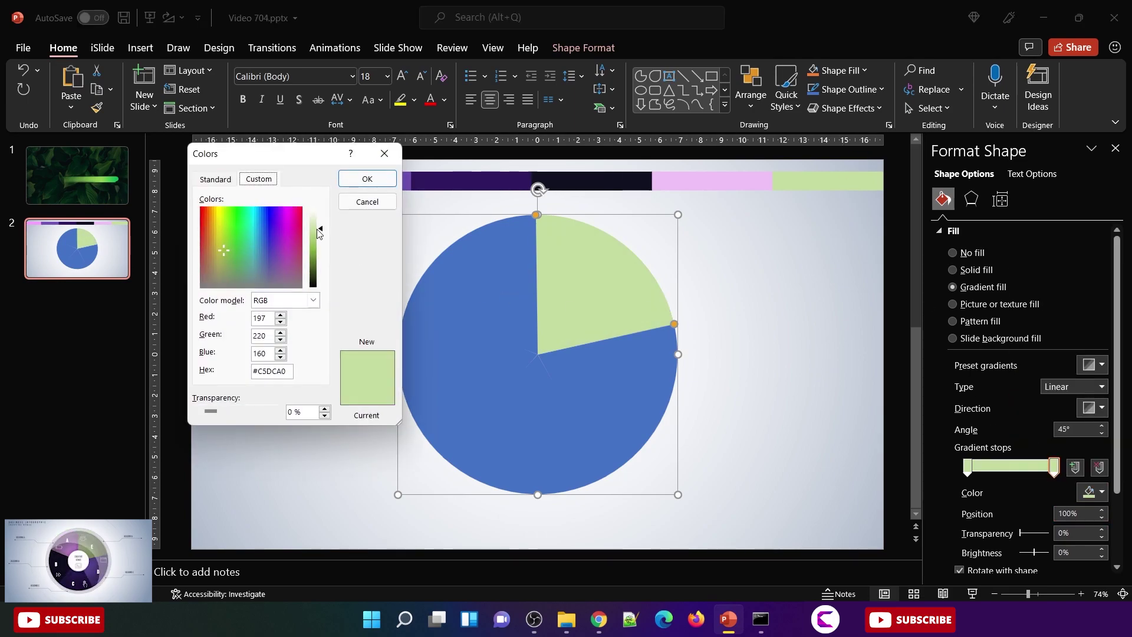
{"action": "left_click_drag", "start_coordinate": [322, 231], "coordinate": [323, 244]}
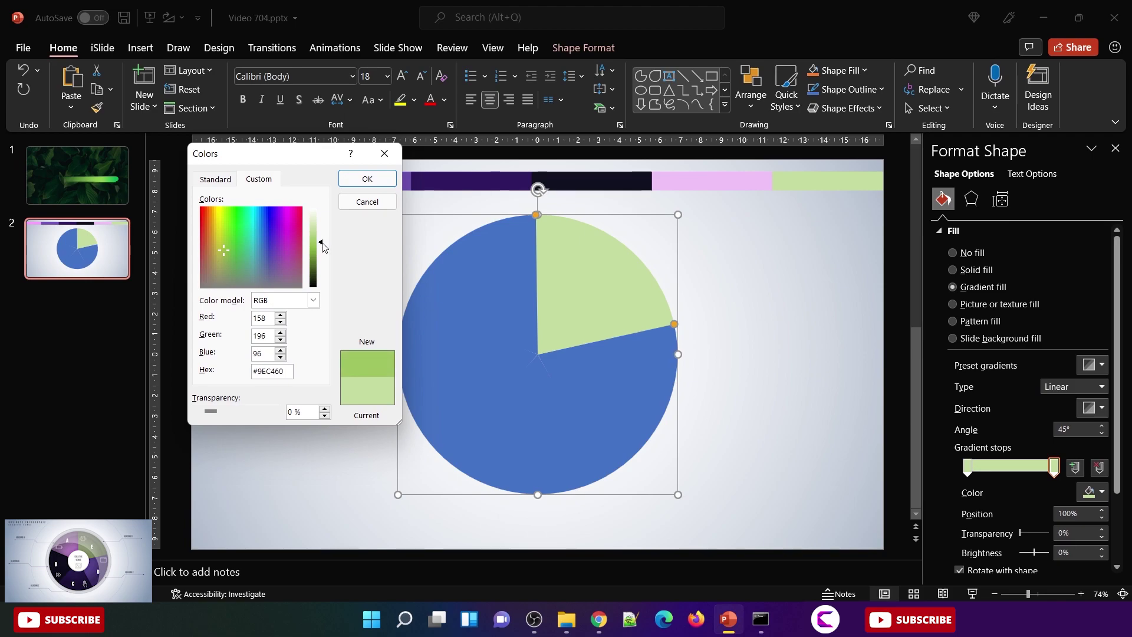
Step: Confirm the darker green and copy the gradient to the other four slices with Format Painter
{"action": "left_click", "coordinate": [368, 181]}
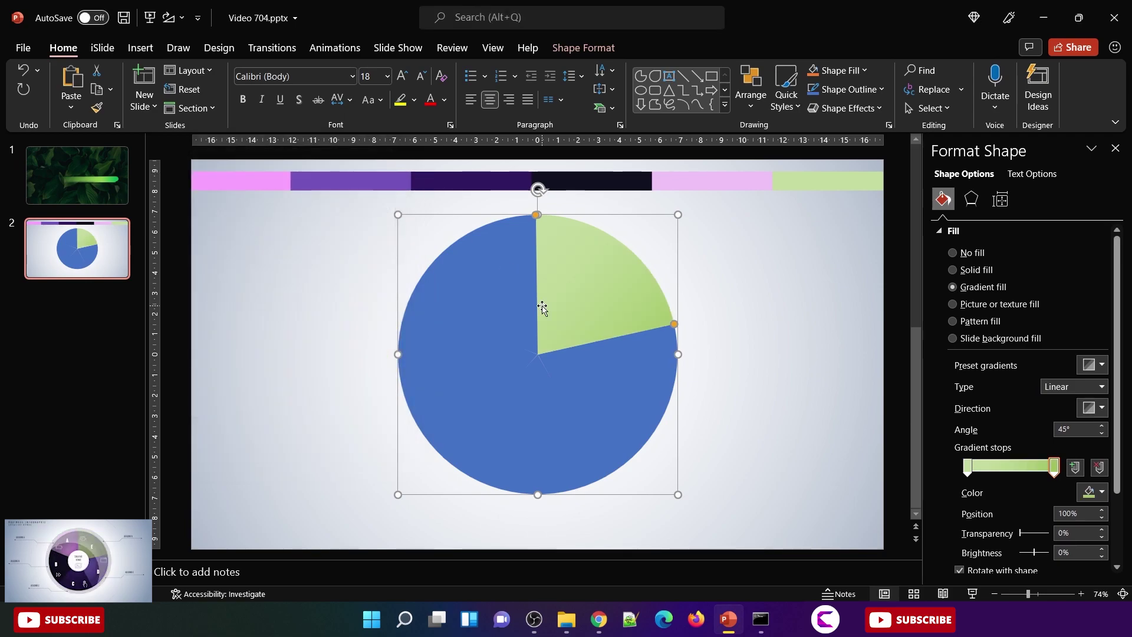
{"action": "left_click", "coordinate": [744, 386]}
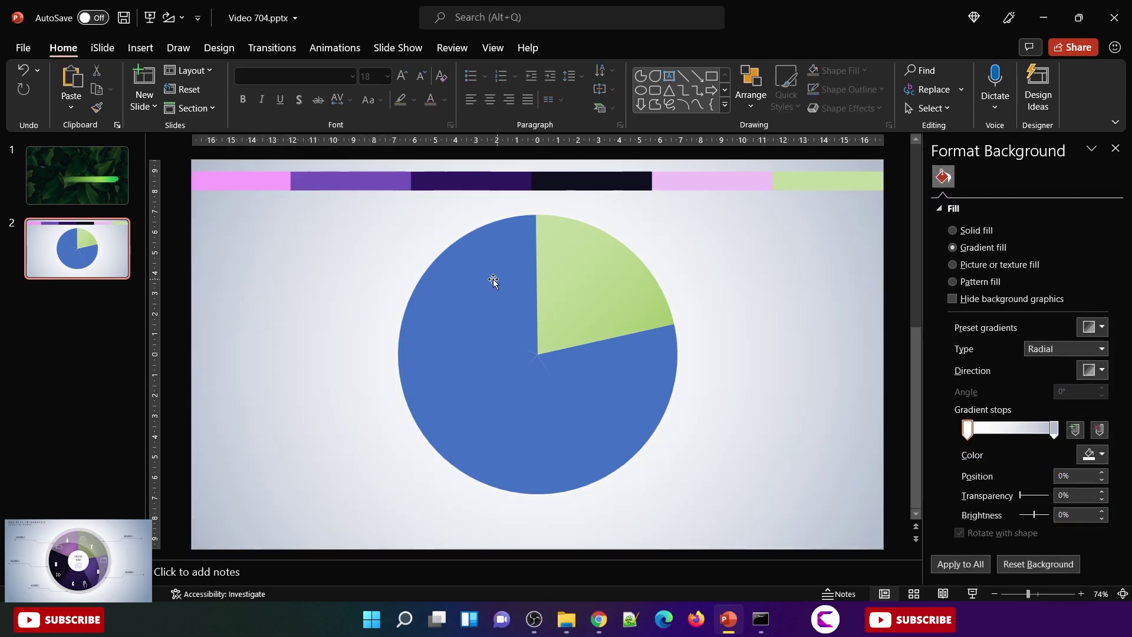
{"action": "left_click", "coordinate": [601, 276]}
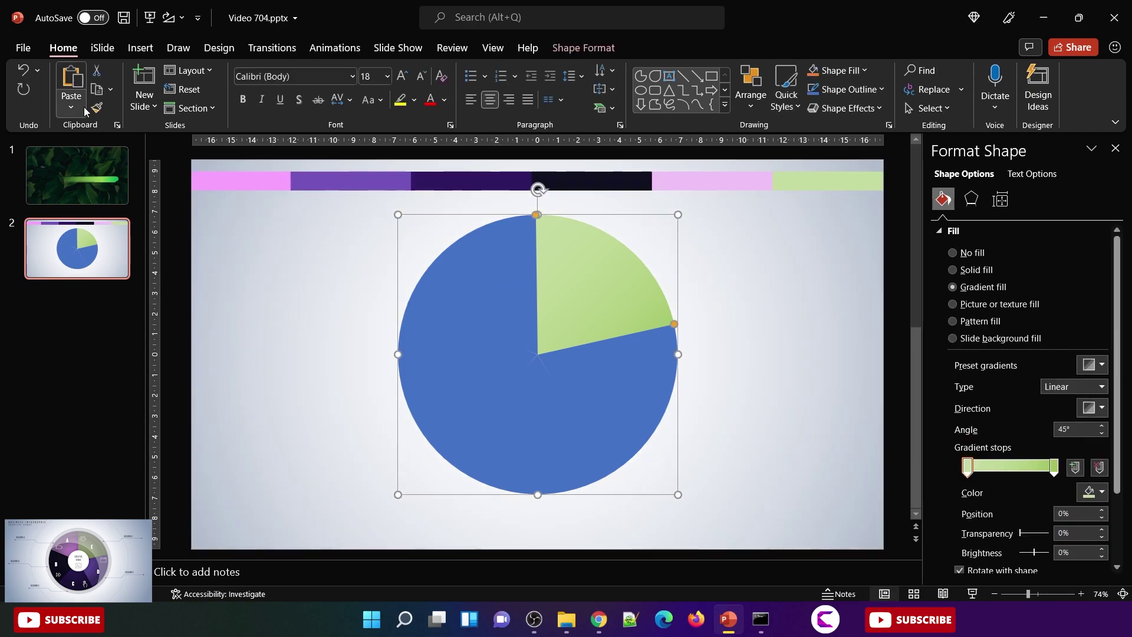
{"action": "left_click", "coordinate": [494, 291]}
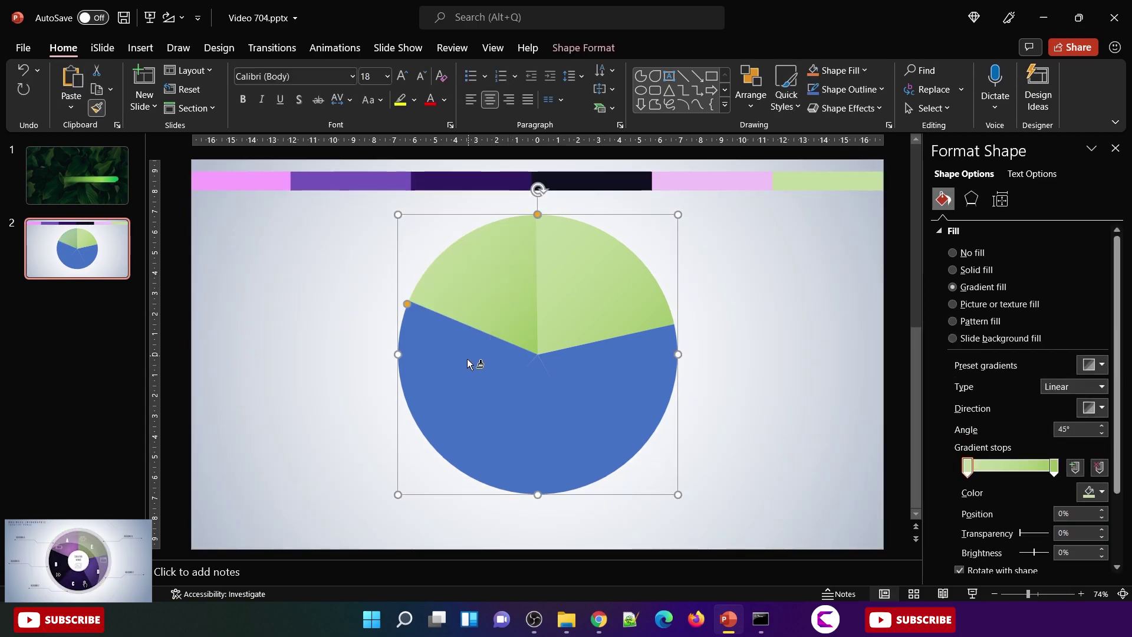
{"action": "left_click", "coordinate": [466, 360]}
{"action": "left_click", "coordinate": [516, 430]}
{"action": "left_click", "coordinate": [589, 396]}
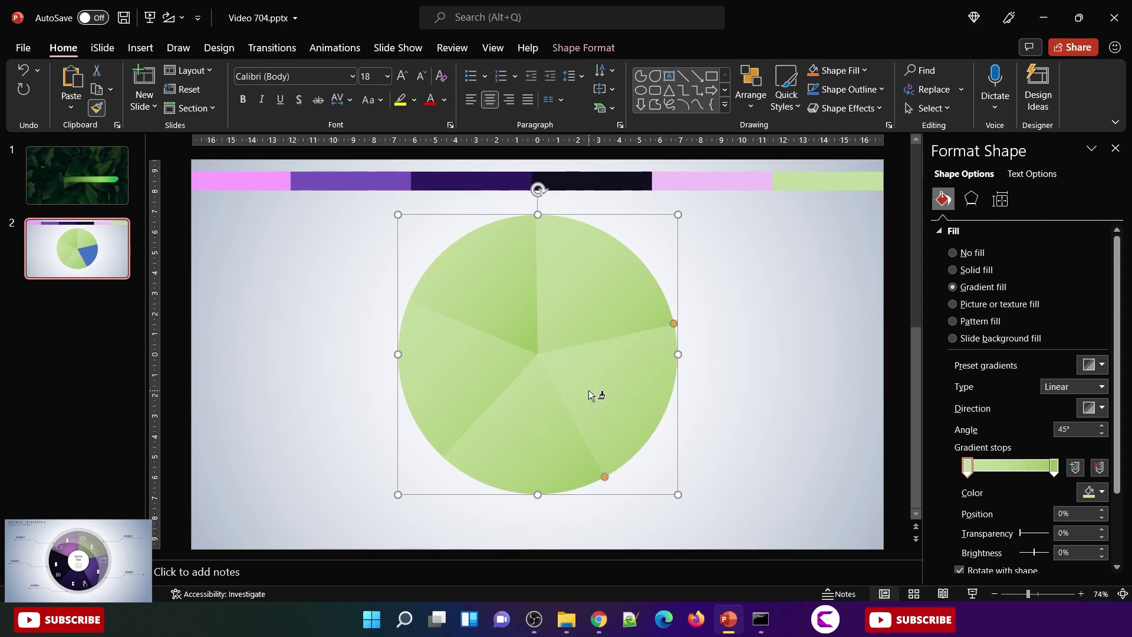
{"action": "left_click", "coordinate": [347, 340]}
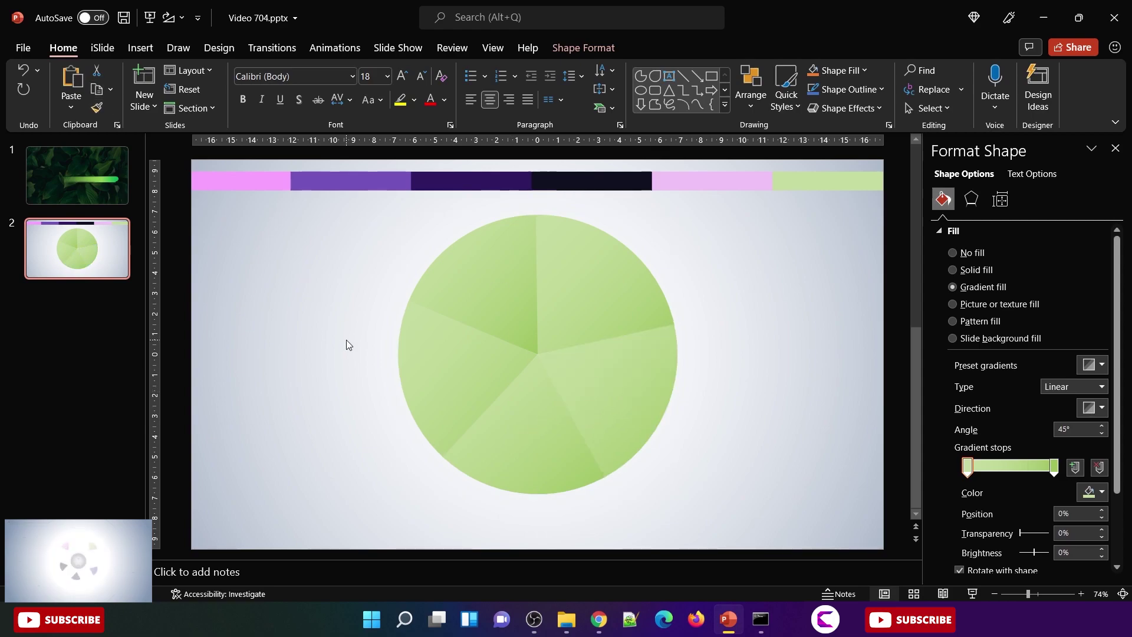
{"action": "left_click", "coordinate": [498, 280]}
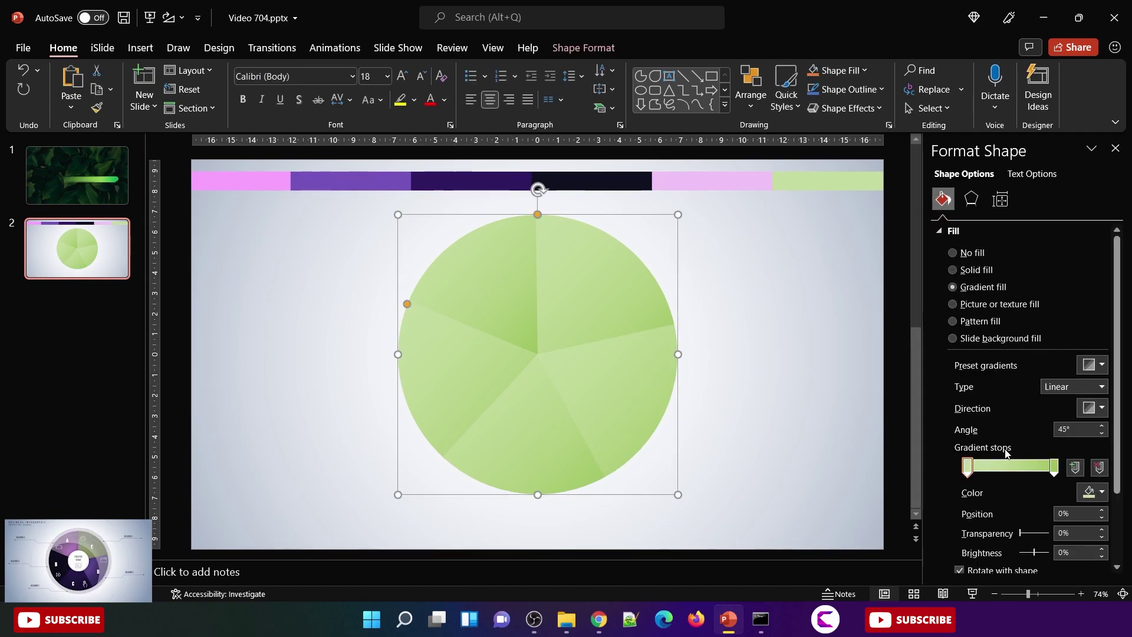
Step: Give the upper-left slice a gradient from the pink bar, deepening to magenta at its end
{"action": "left_click", "coordinate": [1094, 492]}
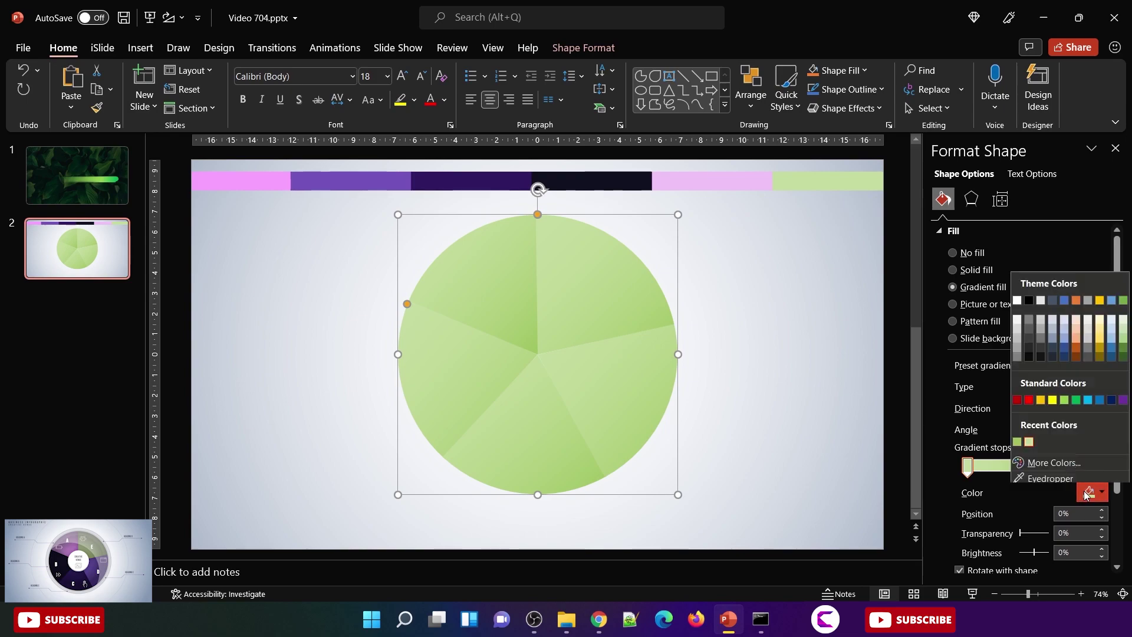
{"action": "left_click", "coordinate": [1053, 475]}
{"action": "left_click", "coordinate": [713, 178]}
{"action": "left_click", "coordinate": [1055, 466]}
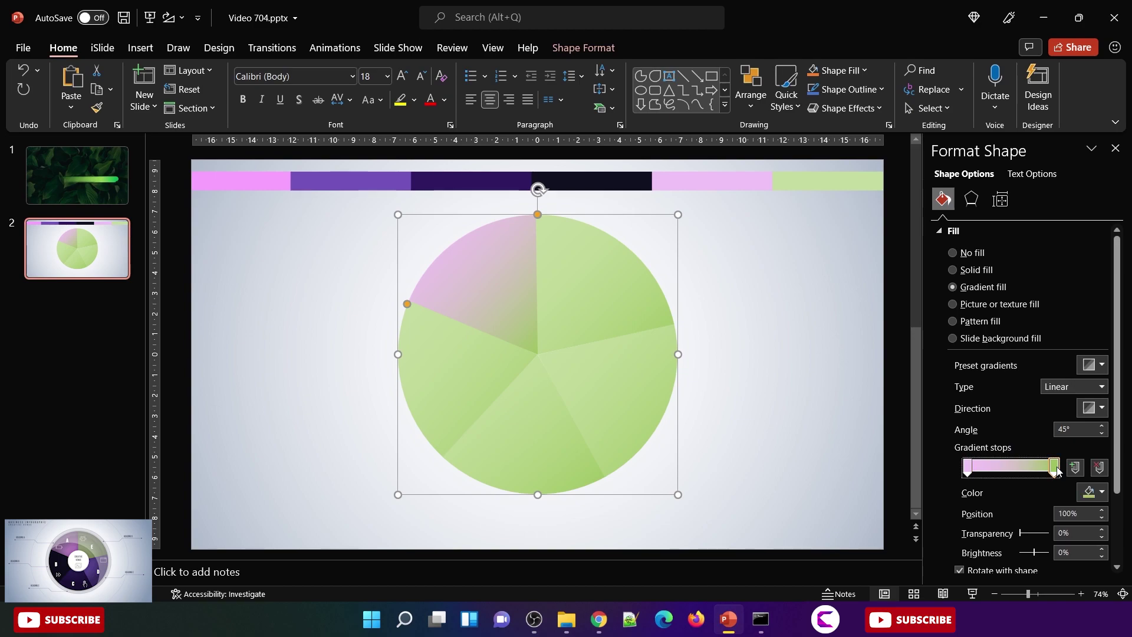
{"action": "left_click", "coordinate": [1090, 491]}
{"action": "left_click", "coordinate": [1052, 474]}
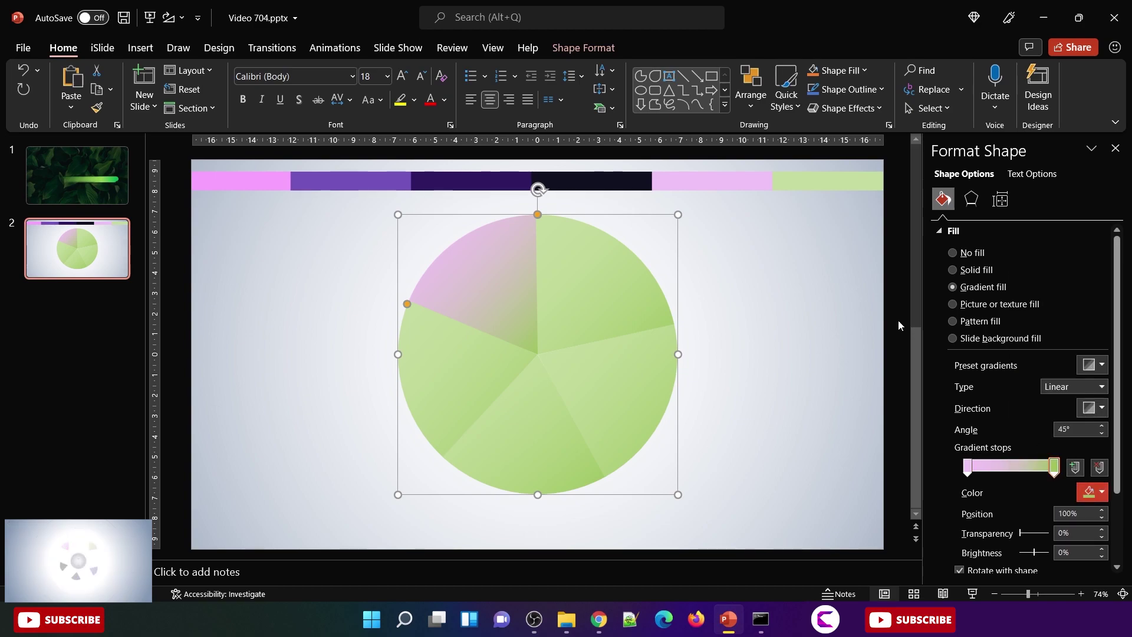
{"action": "left_click", "coordinate": [691, 172]}
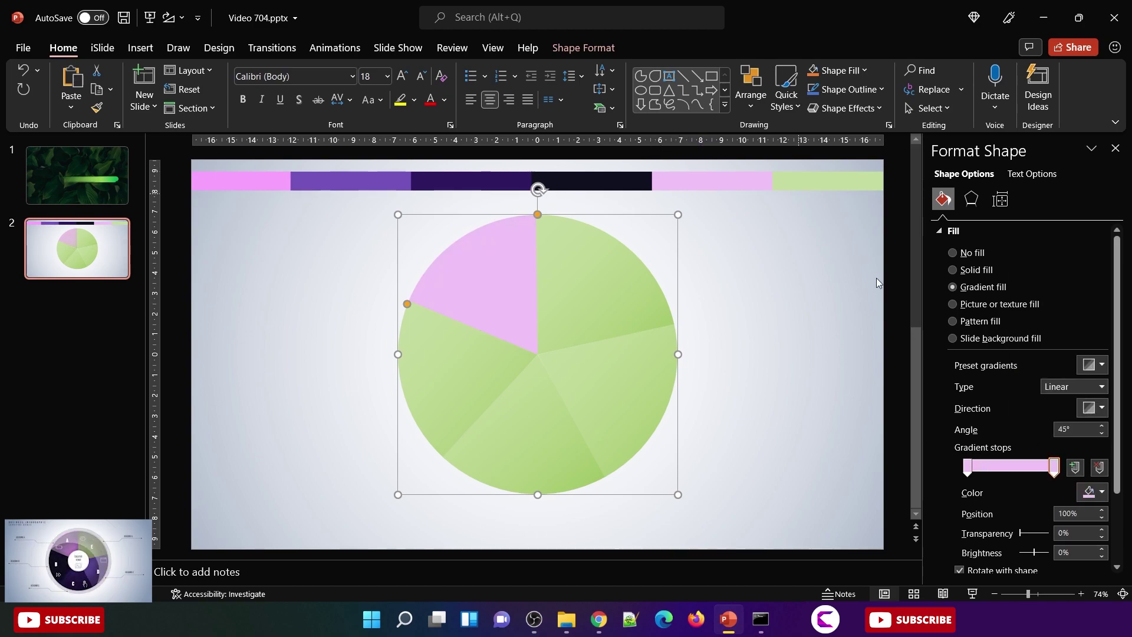
{"action": "left_click", "coordinate": [1089, 492]}
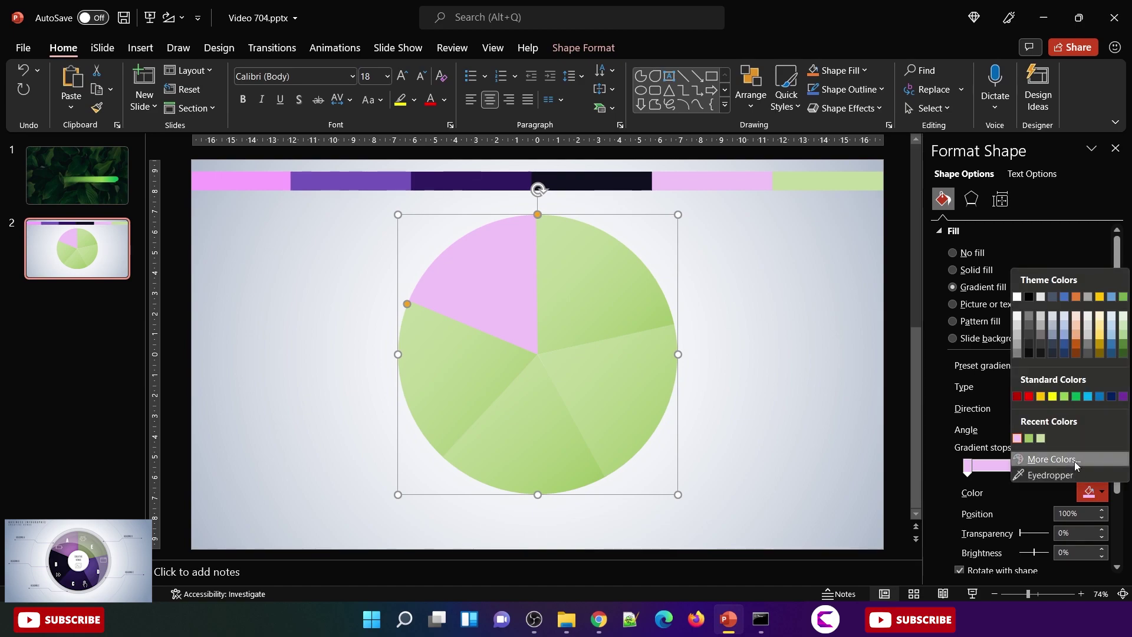
{"action": "left_click", "coordinate": [1053, 459]}
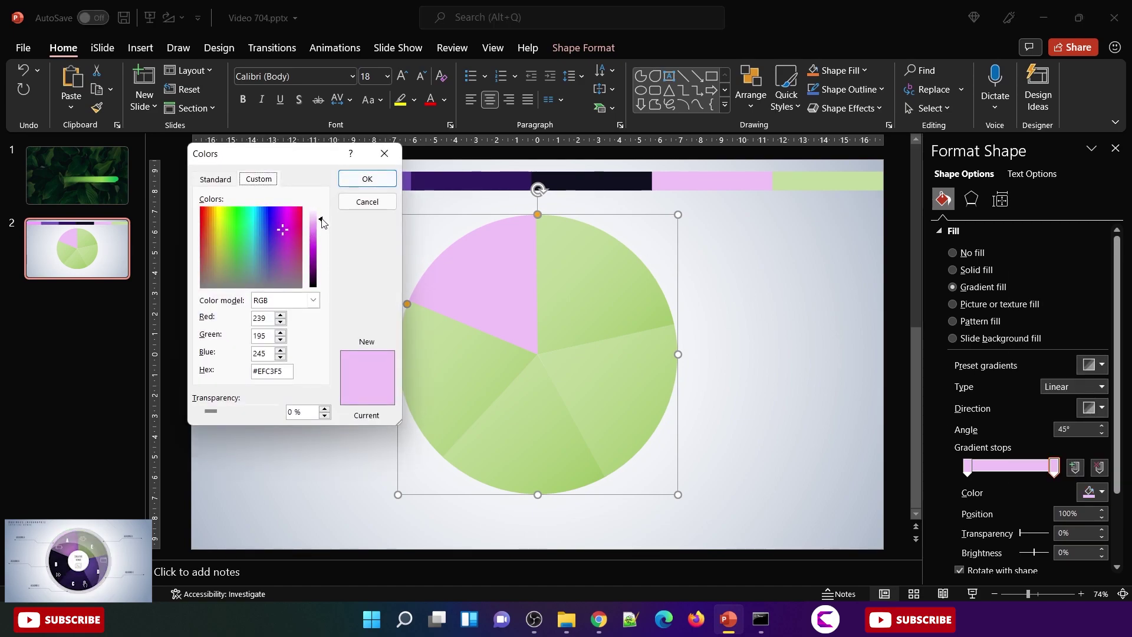
{"action": "left_click_drag", "start_coordinate": [322, 223], "coordinate": [322, 238]}
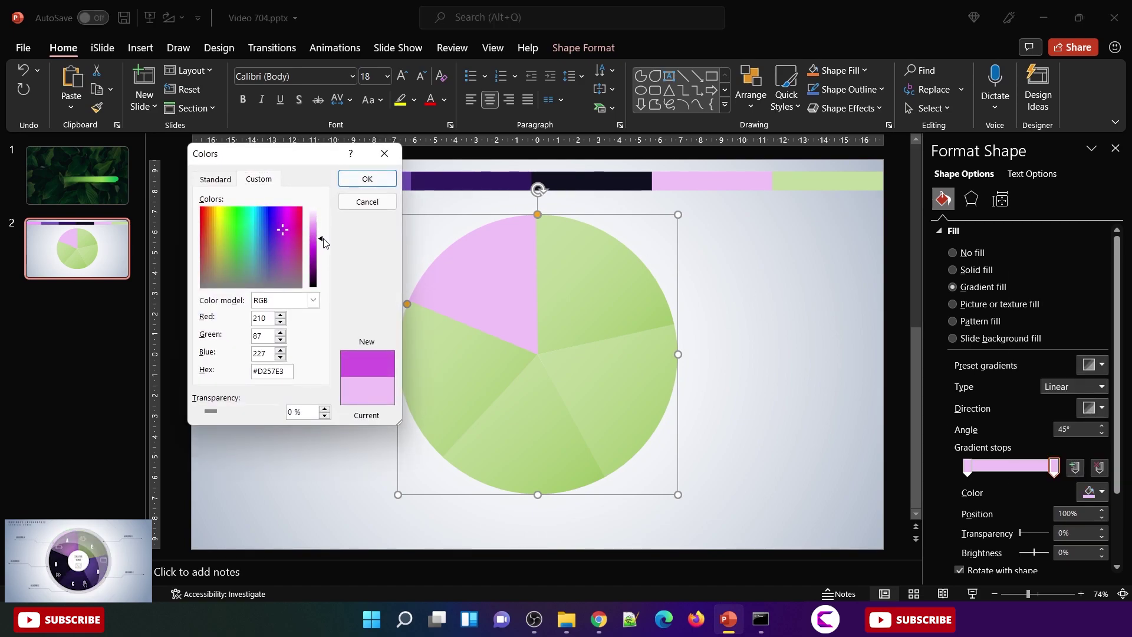
{"action": "left_click", "coordinate": [375, 186]}
Step: Darken the upper-right slice's green gradient stop to #7DA53D
{"action": "left_click", "coordinate": [589, 285]}
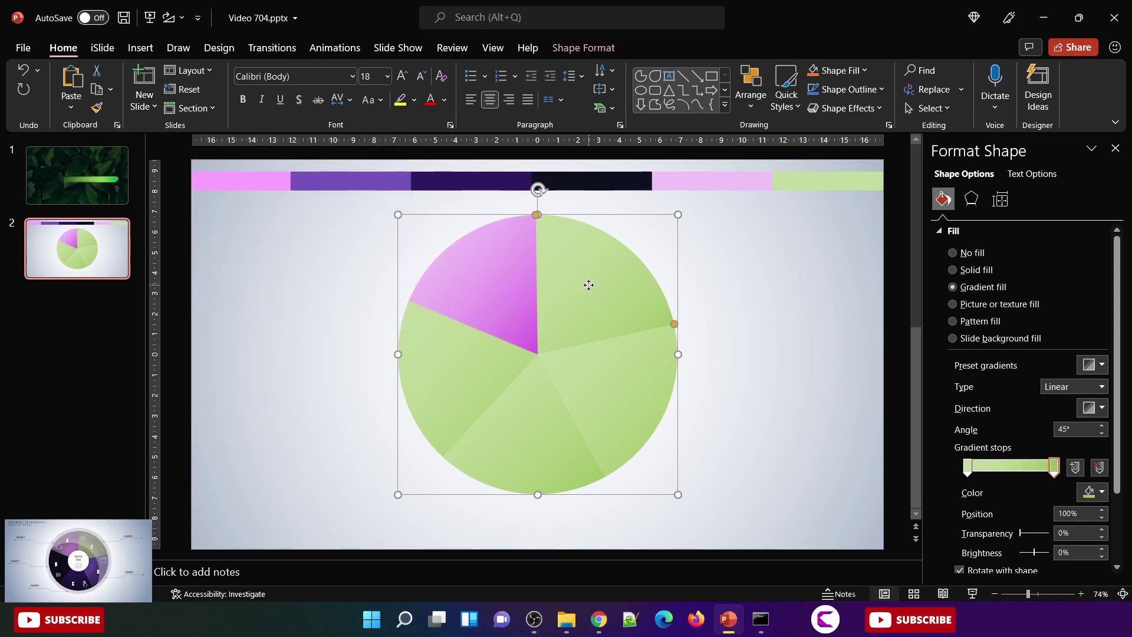
{"action": "left_click", "coordinate": [1097, 493]}
{"action": "left_click", "coordinate": [1053, 460]}
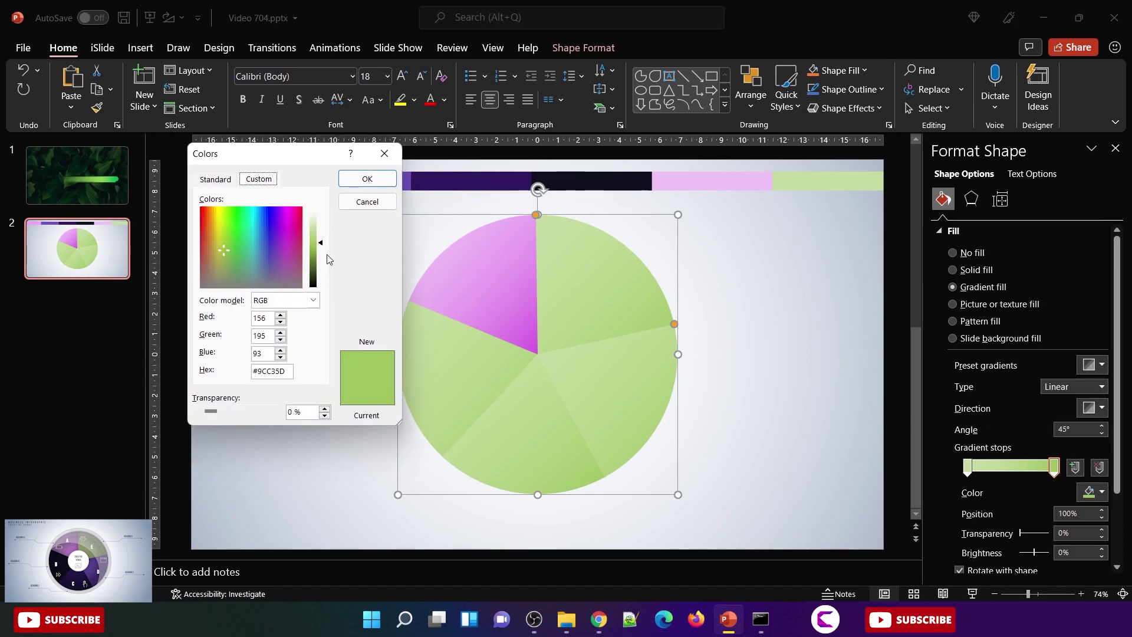
{"action": "left_click_drag", "start_coordinate": [322, 243], "coordinate": [322, 252]}
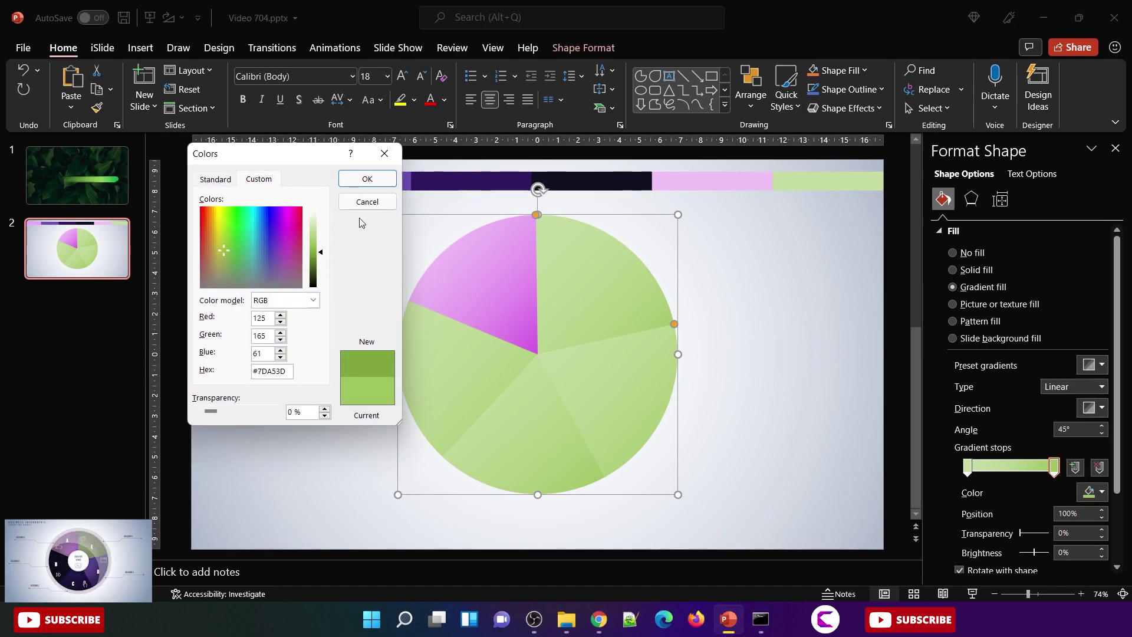
{"action": "left_click", "coordinate": [372, 178]}
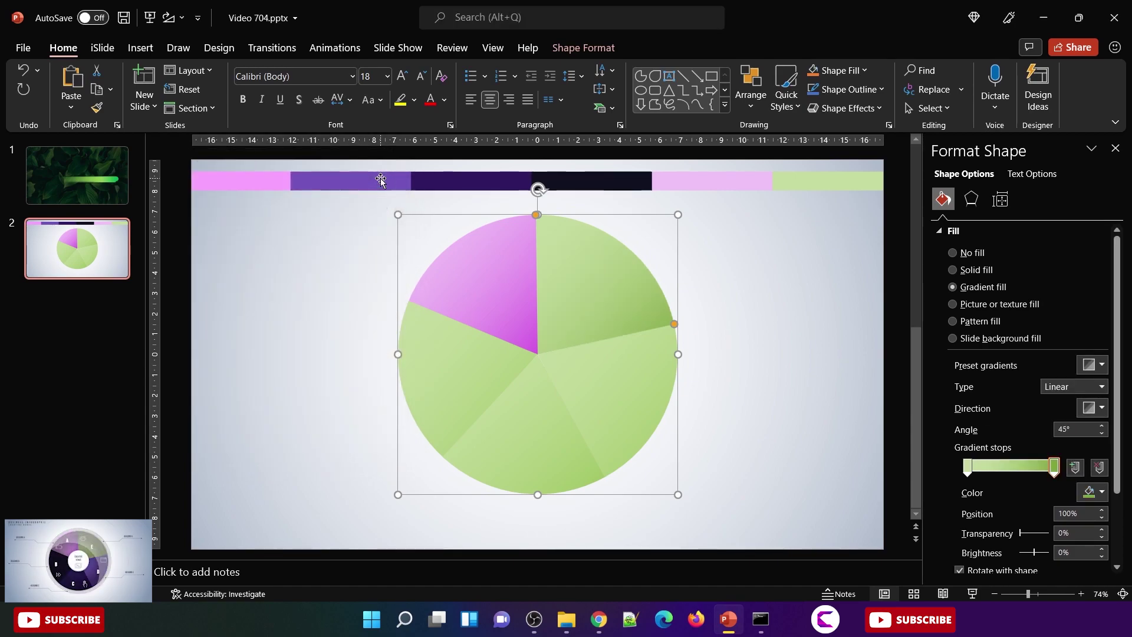
Step: Set the lower-left slice's starting gradient stop to the dark top-bar colour
{"action": "left_click", "coordinate": [462, 383]}
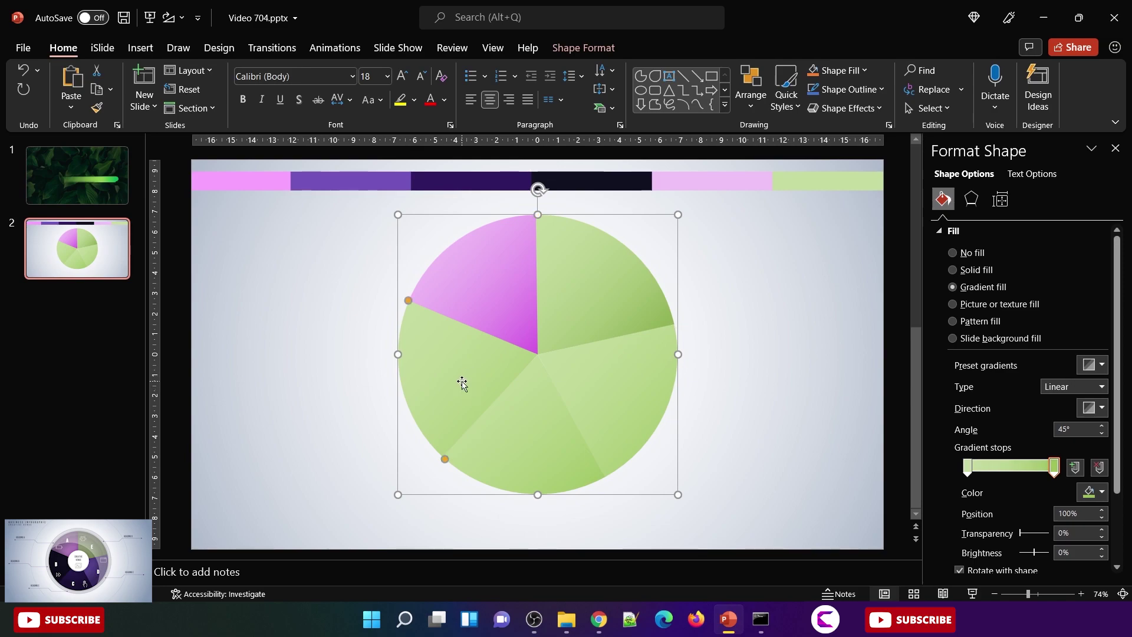
{"action": "left_click", "coordinate": [968, 471]}
{"action": "left_click", "coordinate": [1094, 492]}
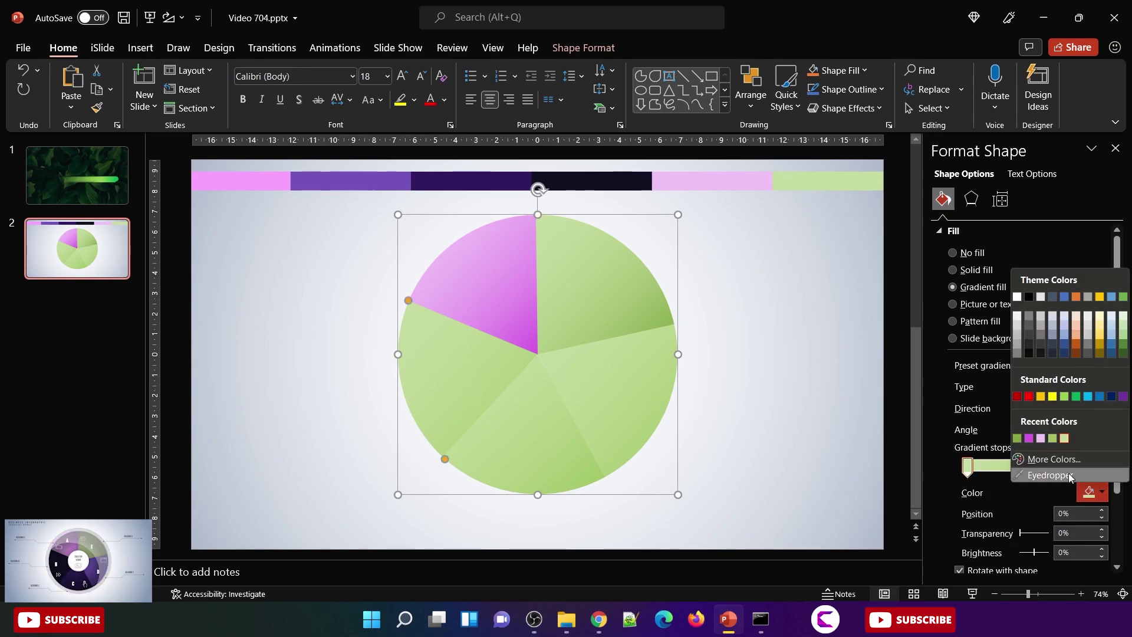
{"action": "left_click", "coordinate": [1049, 474]}
{"action": "left_click", "coordinate": [598, 179]}
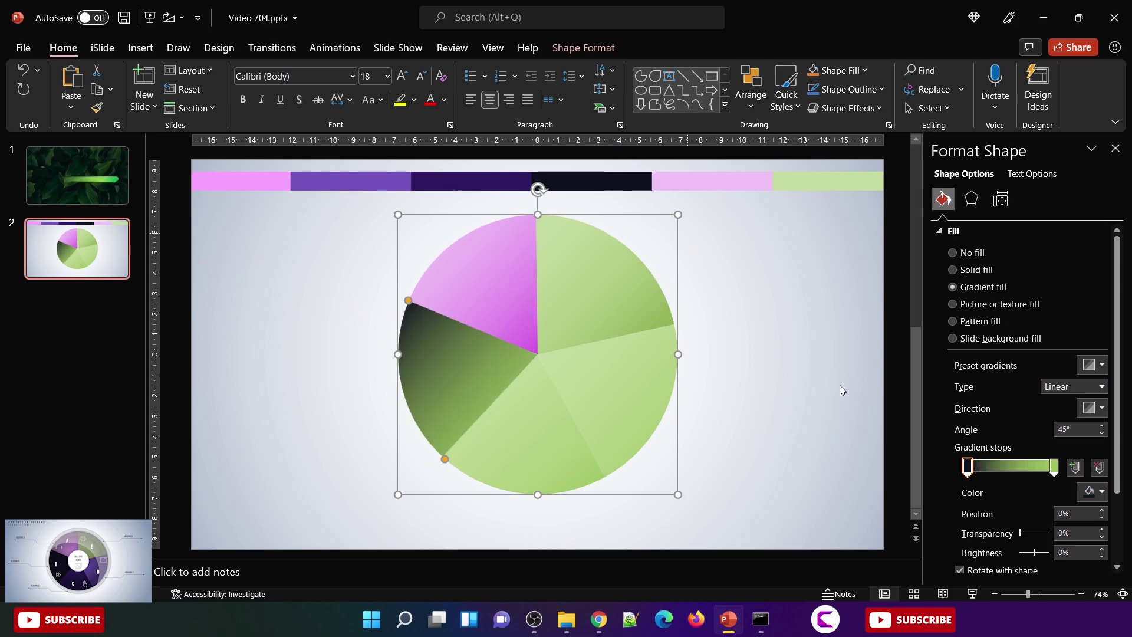
Step: Sample the same dark colour for the end stop and darken it to #06060E
{"action": "left_click", "coordinate": [1054, 468]}
{"action": "left_click", "coordinate": [1091, 496]}
{"action": "left_click", "coordinate": [1073, 478]}
{"action": "left_click", "coordinate": [597, 178]}
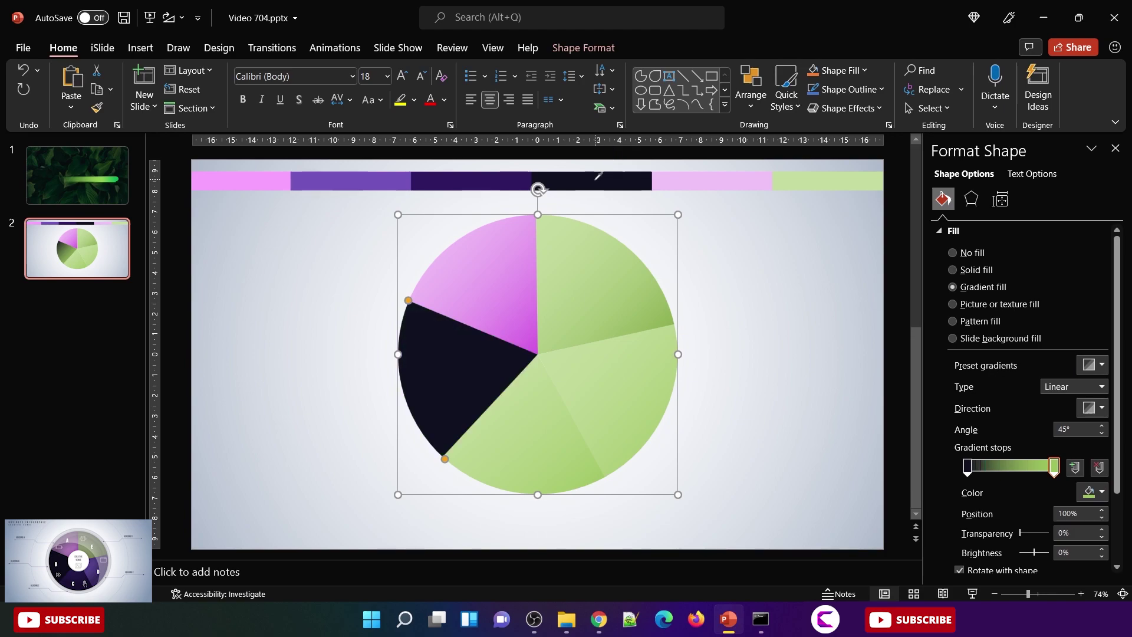
{"action": "left_click", "coordinate": [1086, 497]}
{"action": "left_click", "coordinate": [1050, 459]}
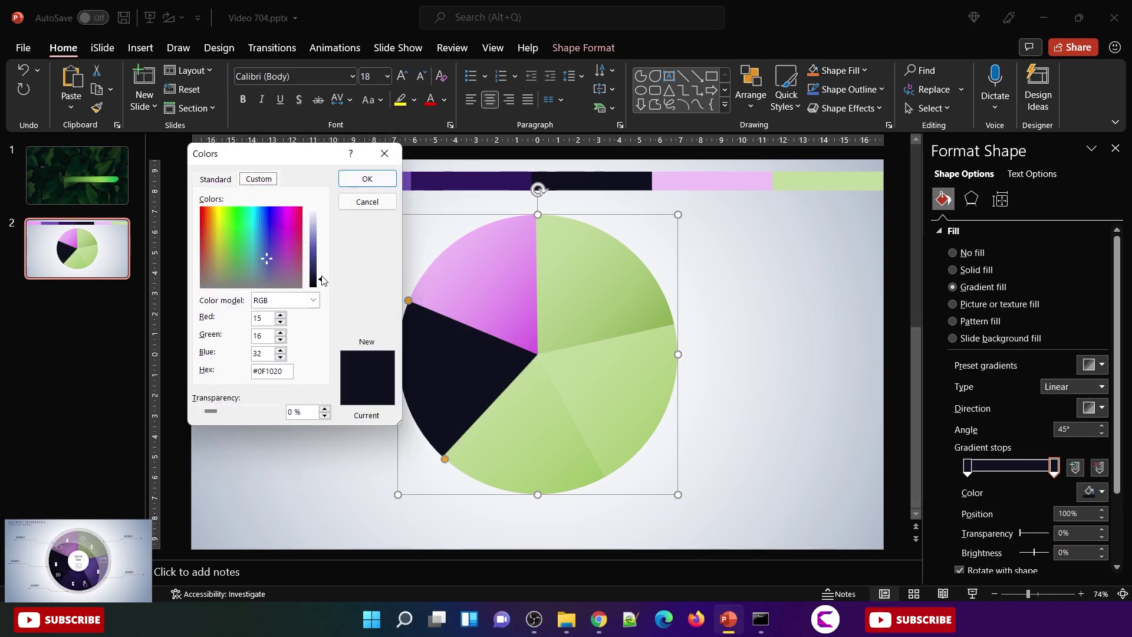
{"action": "left_click_drag", "start_coordinate": [323, 281], "coordinate": [323, 292]}
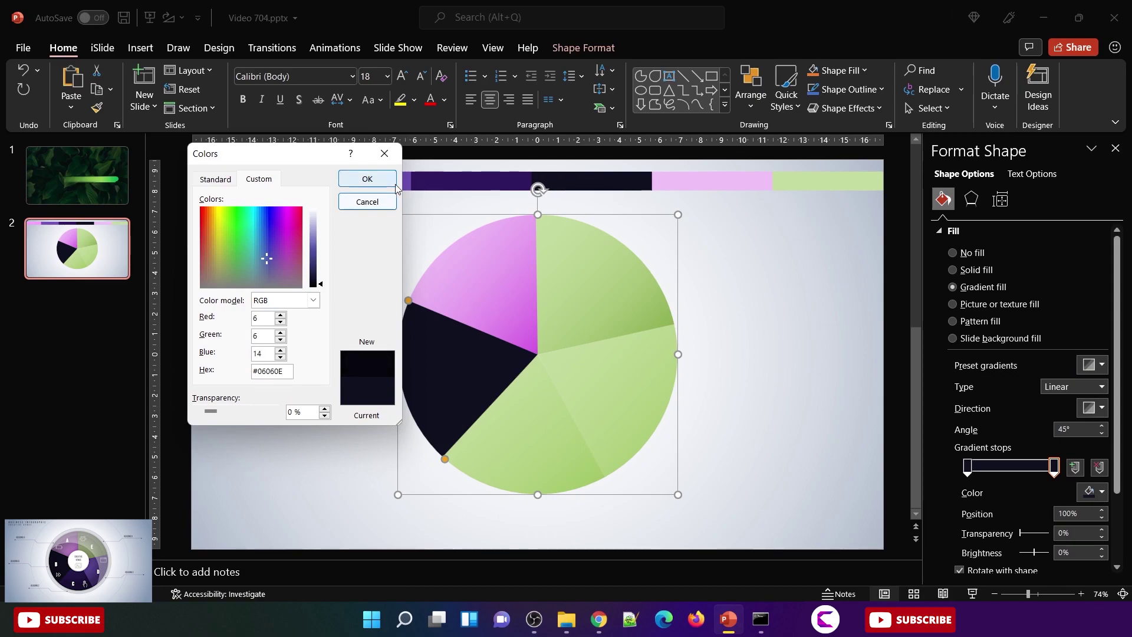
{"action": "left_click", "coordinate": [367, 179]}
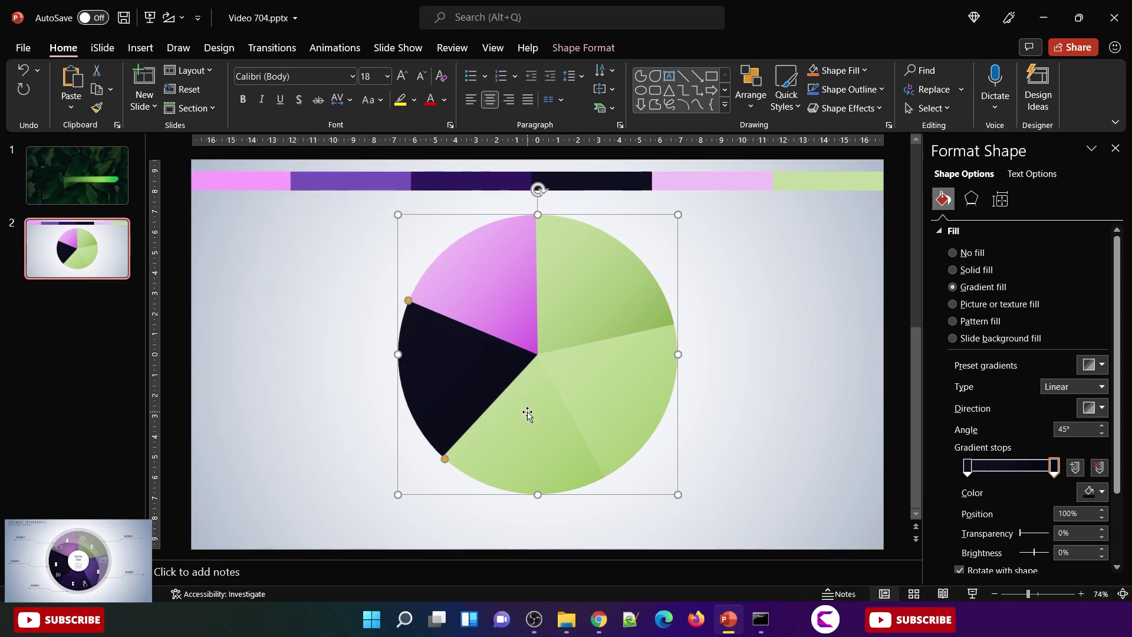
Step: Set the bottom slice's starting gradient stop to the dark purple from the top bar
{"action": "left_click", "coordinate": [528, 412]}
{"action": "left_click", "coordinate": [967, 466]}
{"action": "left_click", "coordinate": [1094, 493]}
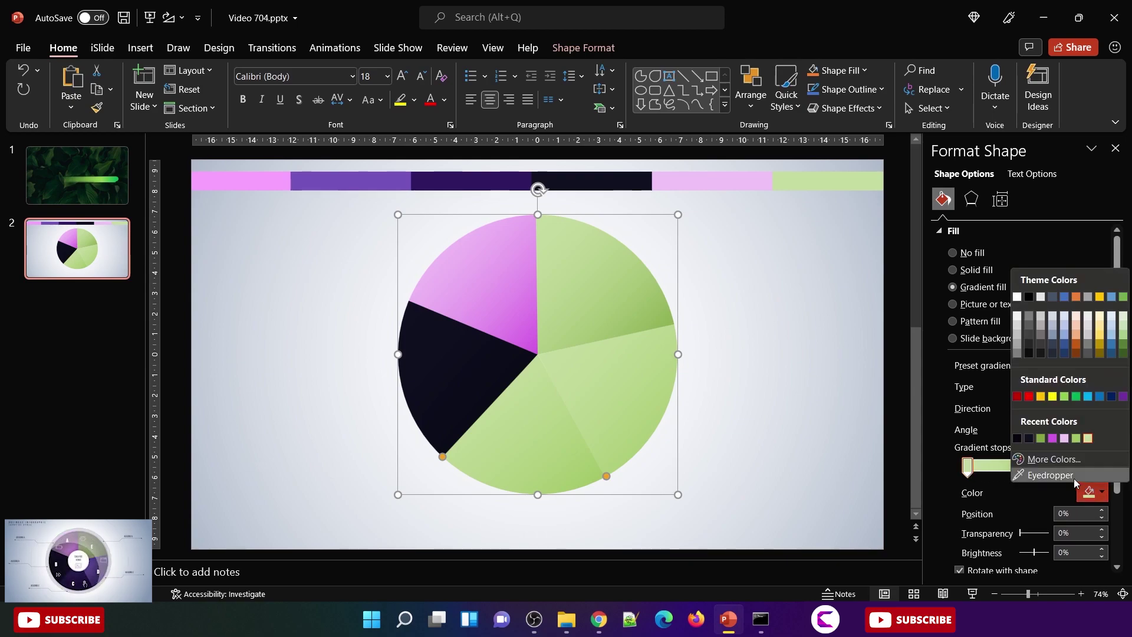
{"action": "left_click", "coordinate": [1055, 473]}
{"action": "left_click", "coordinate": [484, 179]}
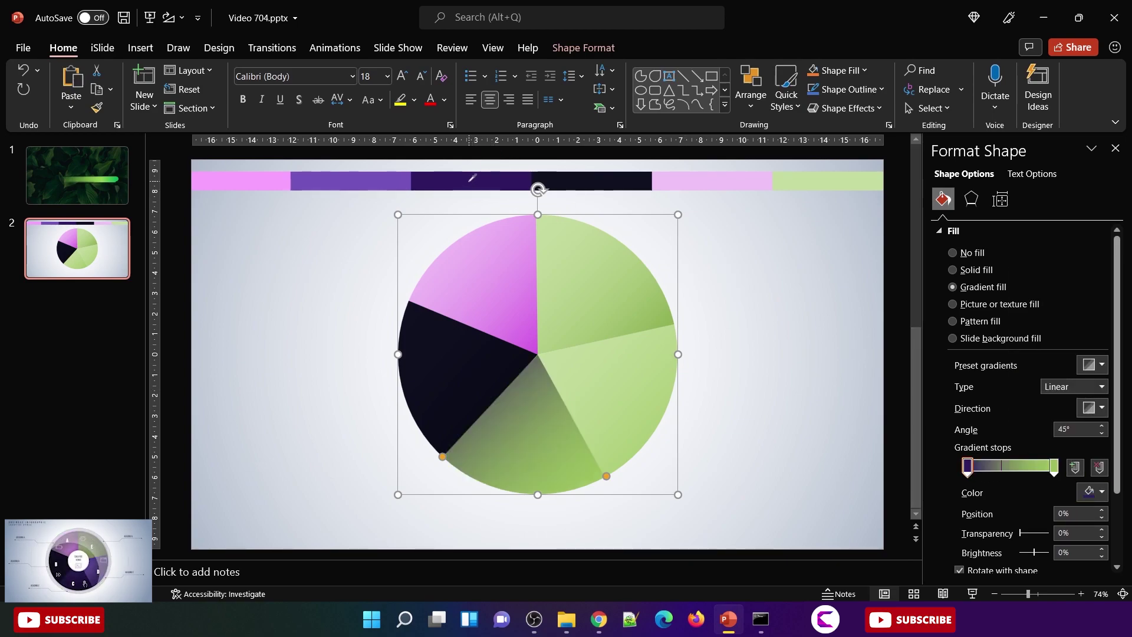
Step: Make the bottom slice's end stop a recent purple darkened to #1A0E34
{"action": "left_click", "coordinate": [1055, 470]}
{"action": "left_click", "coordinate": [1094, 492]}
{"action": "left_click", "coordinate": [1018, 440]}
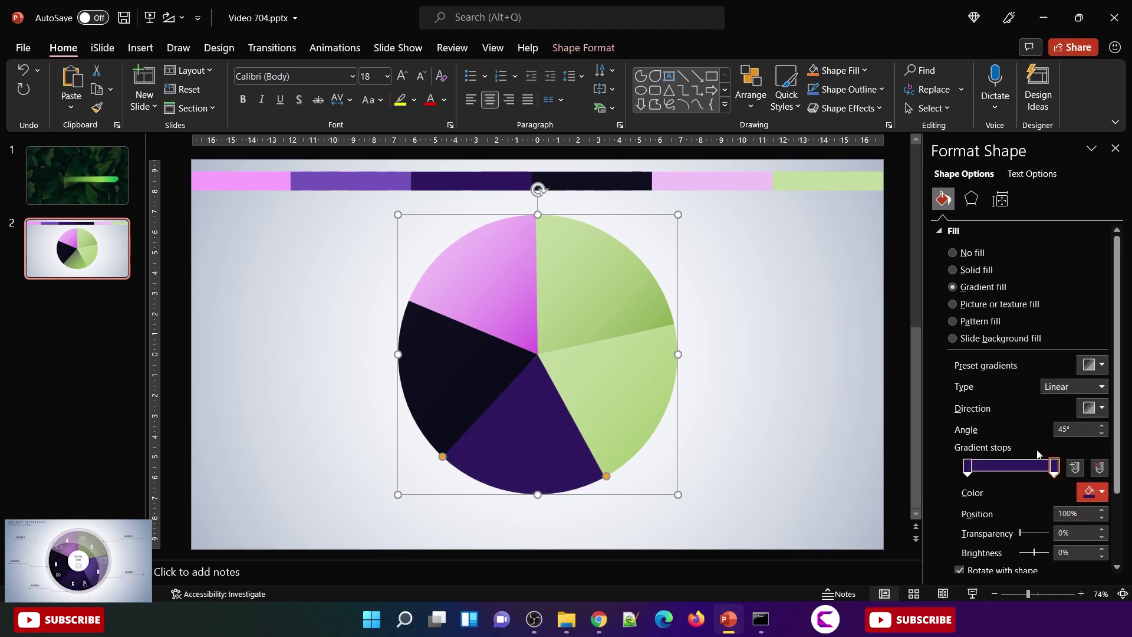
{"action": "left_click", "coordinate": [1094, 493]}
{"action": "left_click", "coordinate": [1054, 459]}
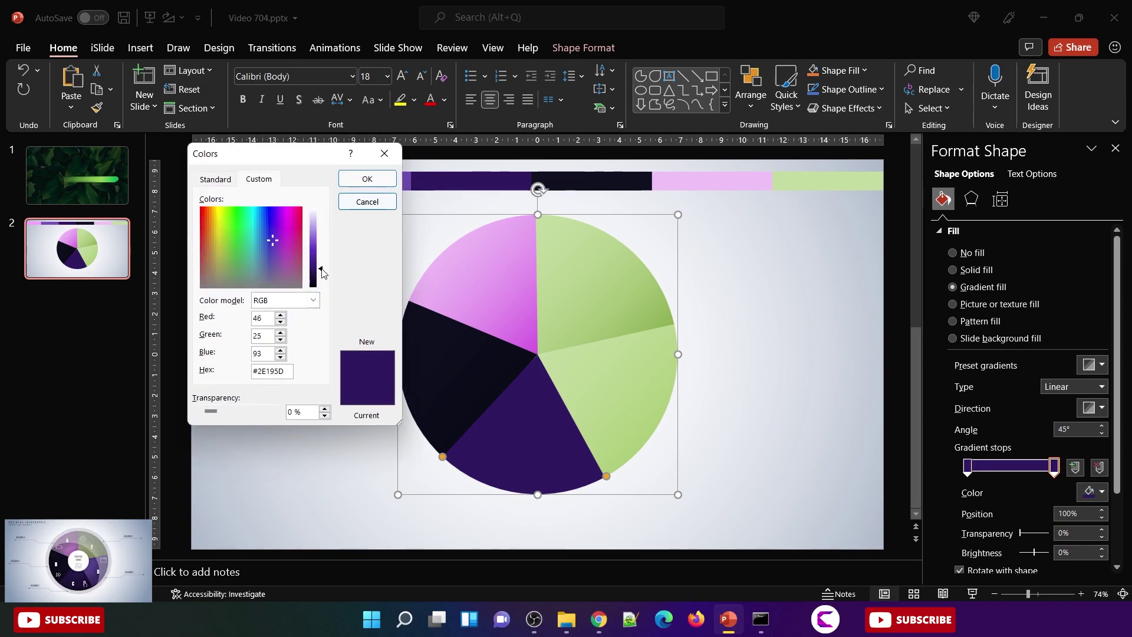
{"action": "left_click_drag", "start_coordinate": [321, 269], "coordinate": [321, 275]}
{"action": "left_click", "coordinate": [364, 184]}
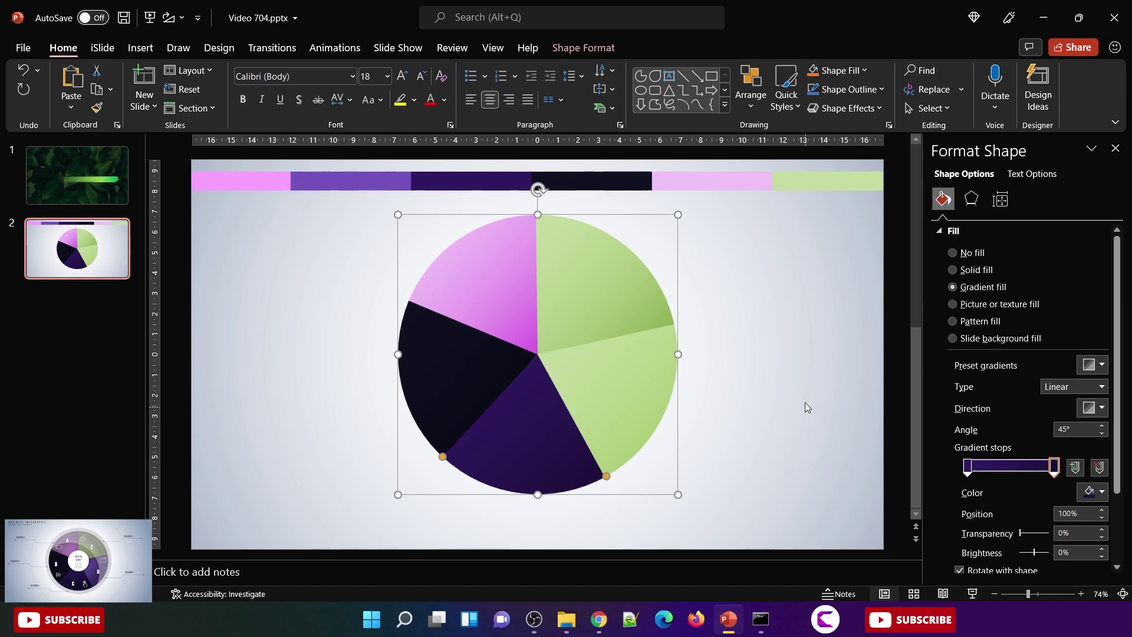
{"action": "left_click", "coordinate": [609, 369]}
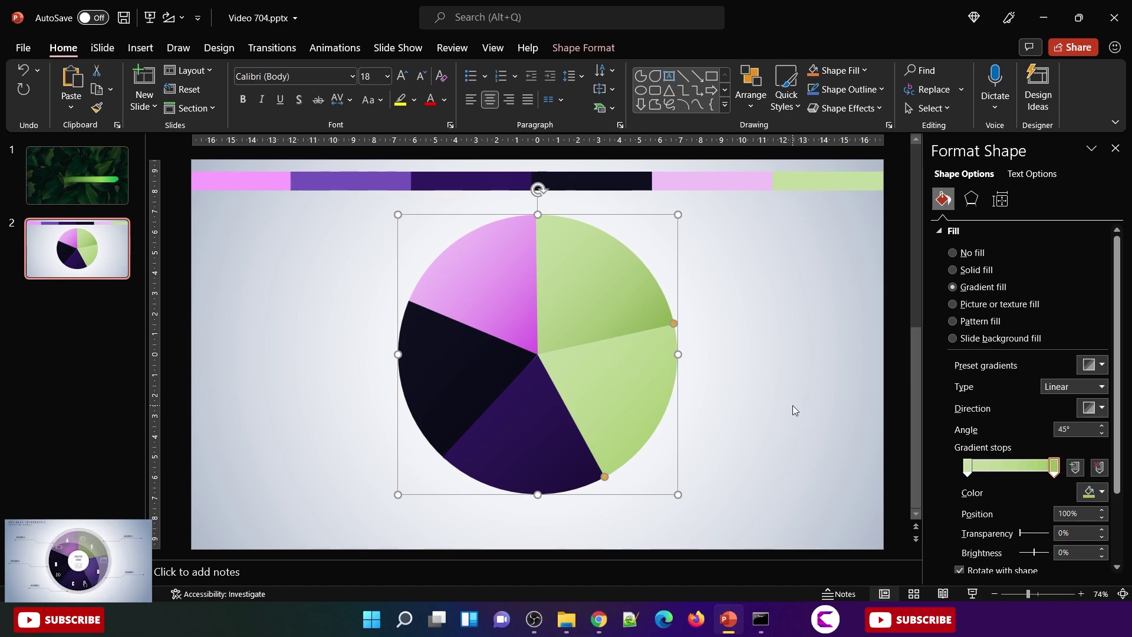
Step: Eyedrop the purple top-bar colour into both gradient stops of the right pie slice
{"action": "left_click", "coordinate": [967, 469]}
{"action": "left_click", "coordinate": [1094, 492]}
{"action": "left_click", "coordinate": [933, 411]}
{"action": "left_click", "coordinate": [346, 178]}
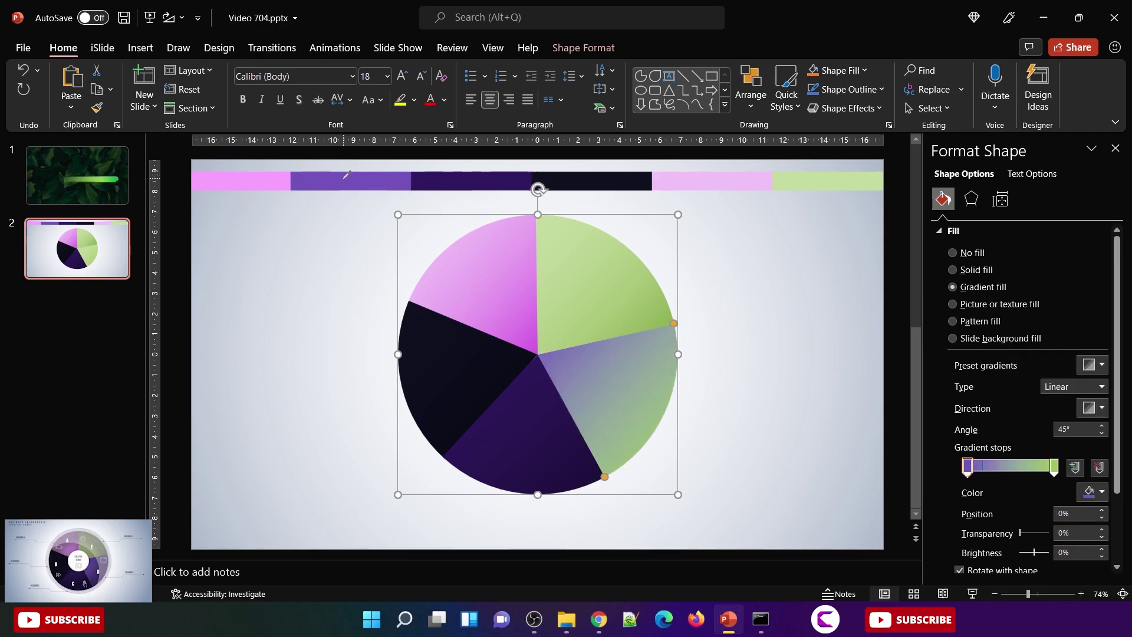
{"action": "left_click", "coordinate": [1055, 467]}
{"action": "left_click", "coordinate": [1094, 492]}
{"action": "left_click", "coordinate": [1043, 472]}
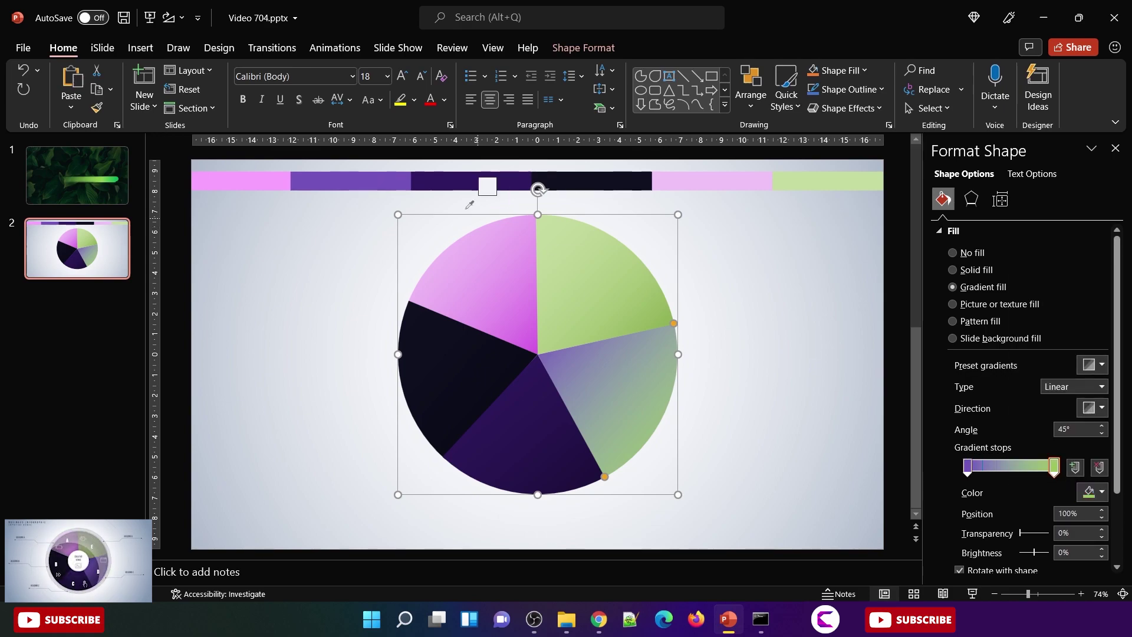
{"action": "left_click", "coordinate": [356, 181]}
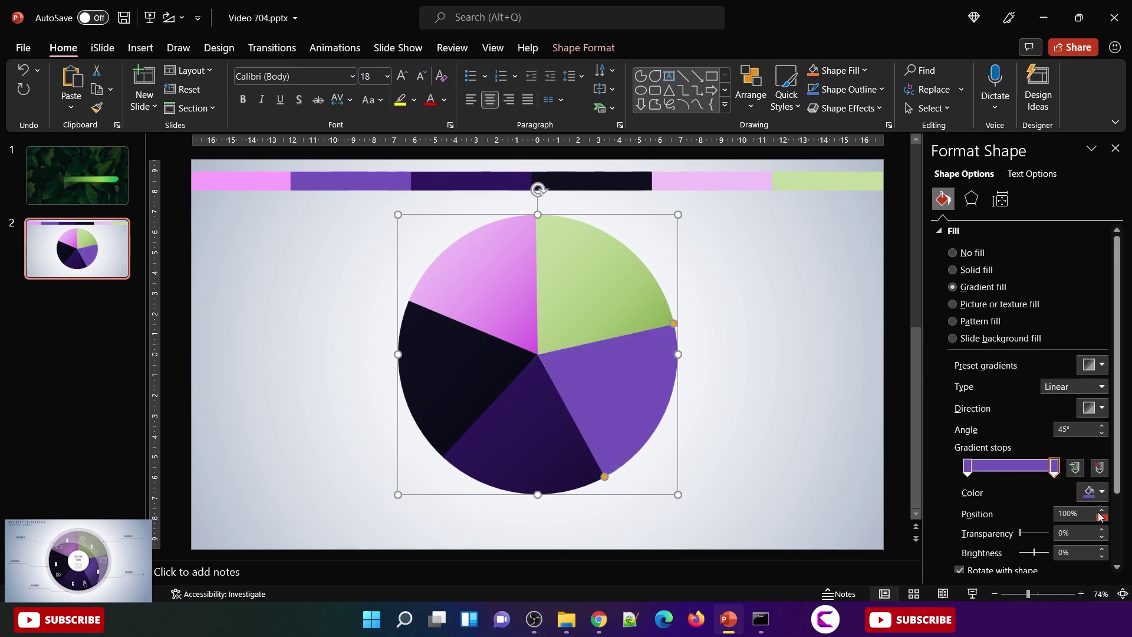
Step: Darken the ending gradient stop to #4D3583 in More Colors by lowering its luminance
{"action": "left_click", "coordinate": [1095, 493]}
{"action": "left_click", "coordinate": [1044, 459]}
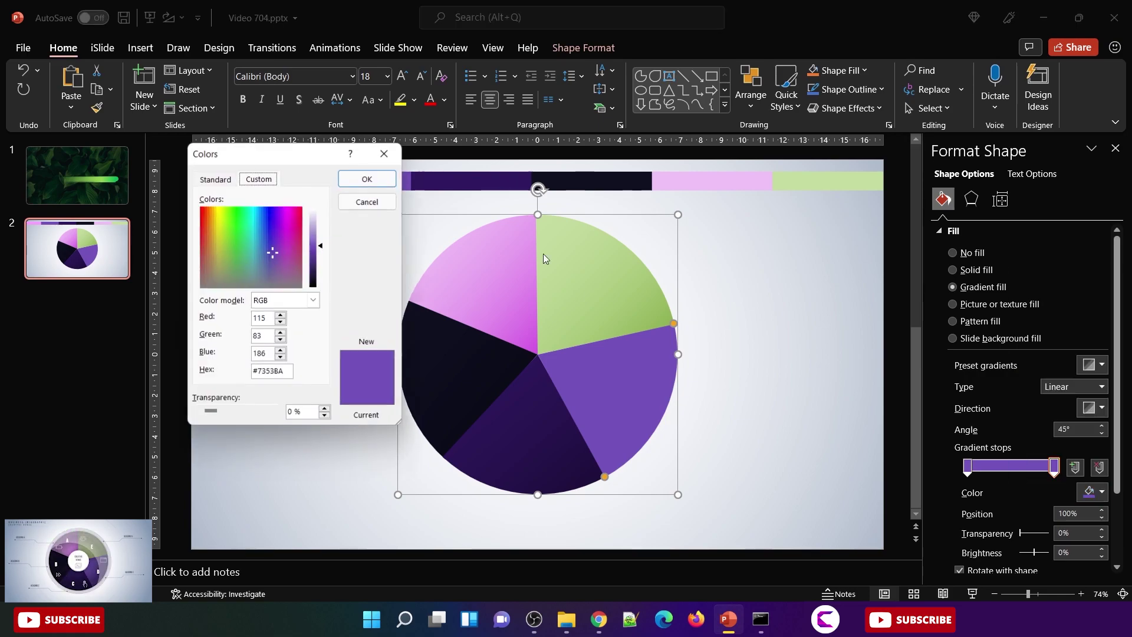
{"action": "left_click_drag", "start_coordinate": [322, 247], "coordinate": [322, 258]}
{"action": "left_click", "coordinate": [367, 180]}
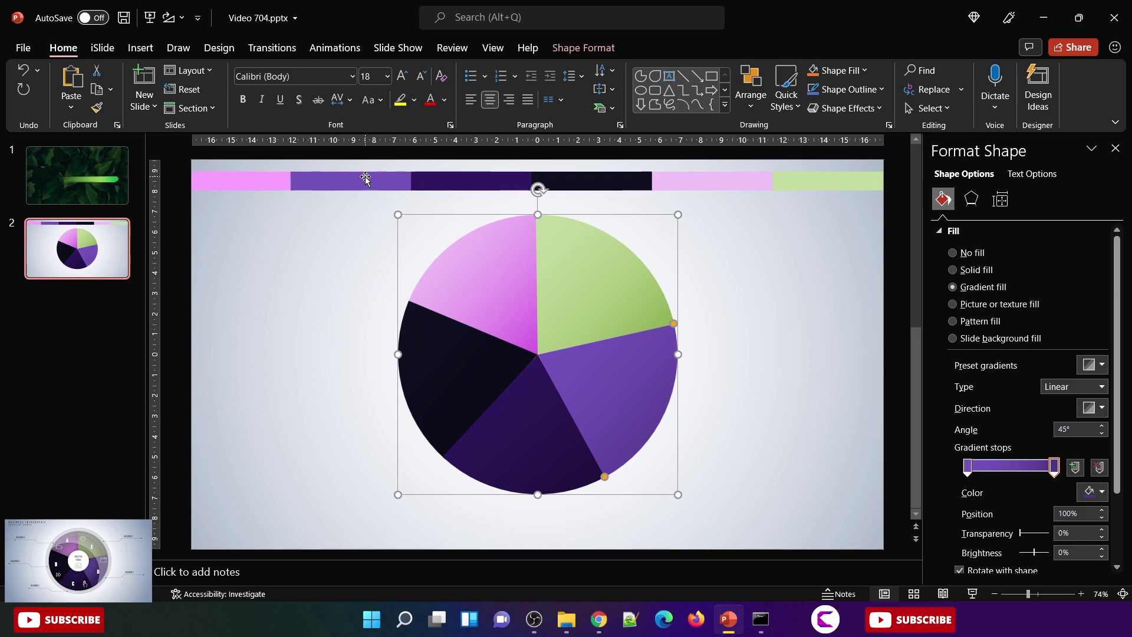
Step: Drag the top colour-bar picture up flush with the slide's top edge, then check the pie slices
{"action": "left_click", "coordinate": [261, 289]}
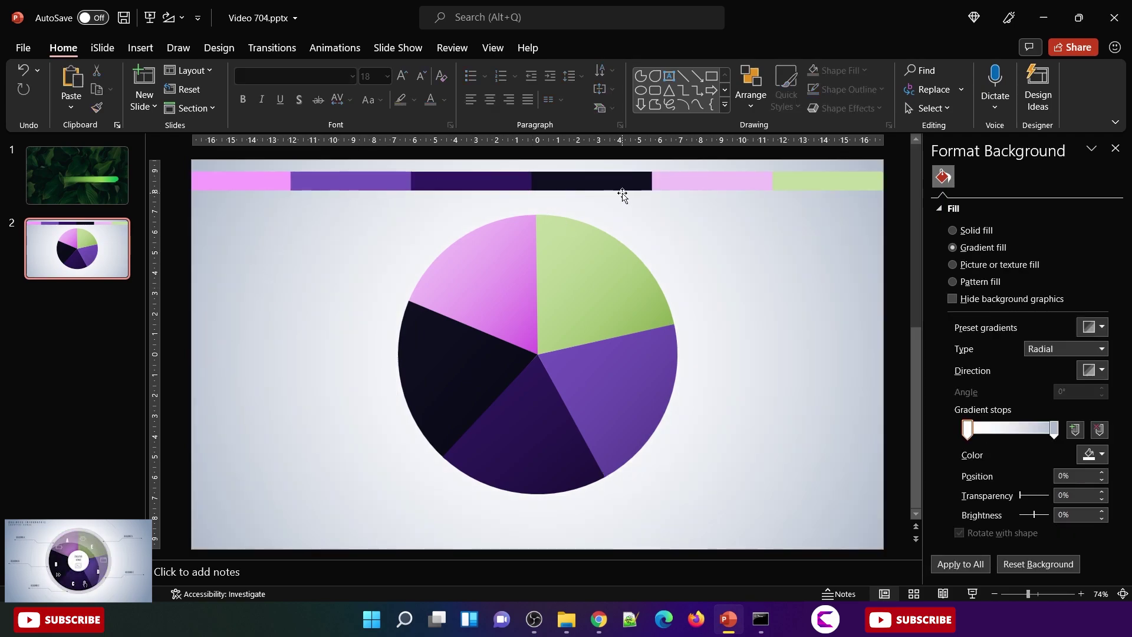
{"action": "left_click", "coordinate": [597, 183]}
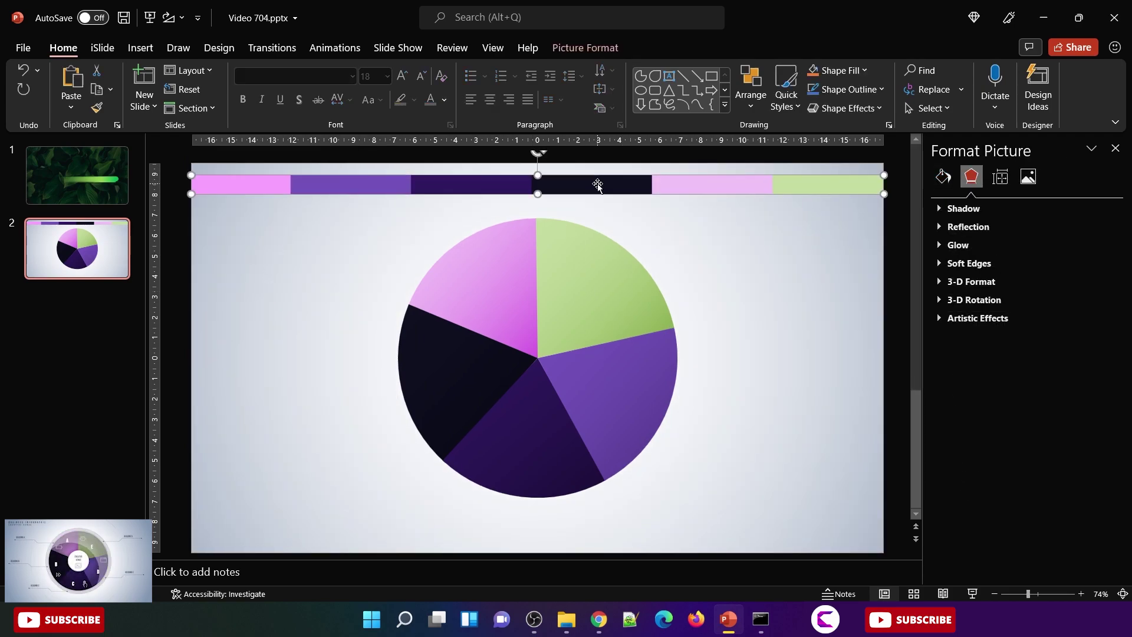
{"action": "left_click_drag", "start_coordinate": [586, 192], "coordinate": [585, 163]}
{"action": "left_click", "coordinate": [734, 295]}
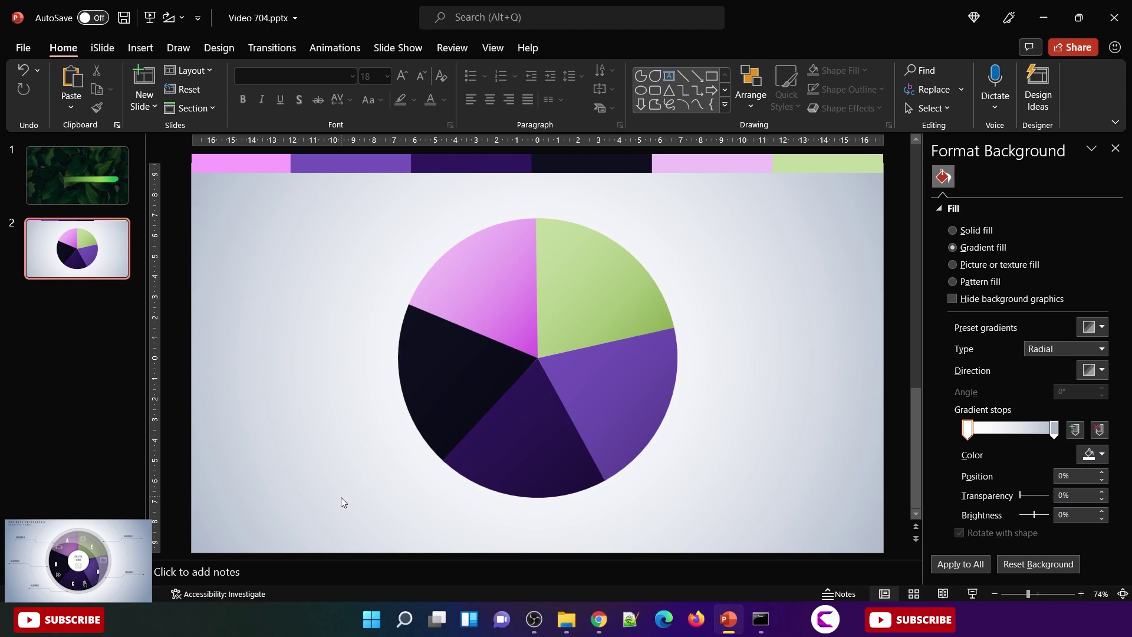
{"action": "left_click_drag", "start_coordinate": [357, 514], "coordinate": [734, 196]}
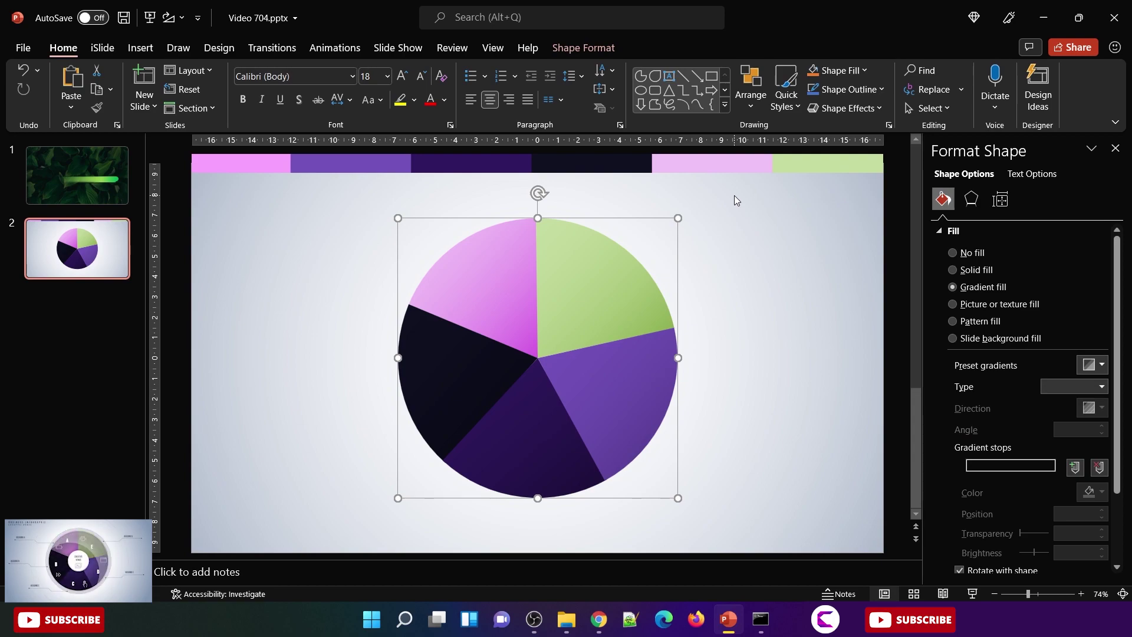
{"action": "left_click", "coordinate": [746, 253]}
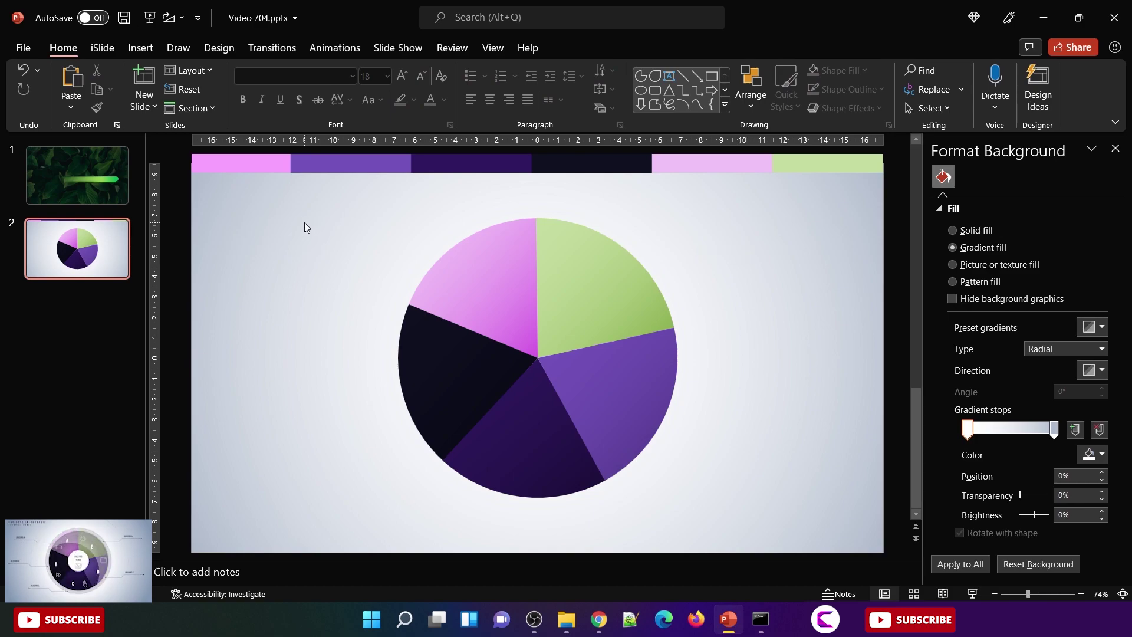
Step: Draw an oval circle and centre it on the pie
{"action": "left_click", "coordinate": [139, 50]}
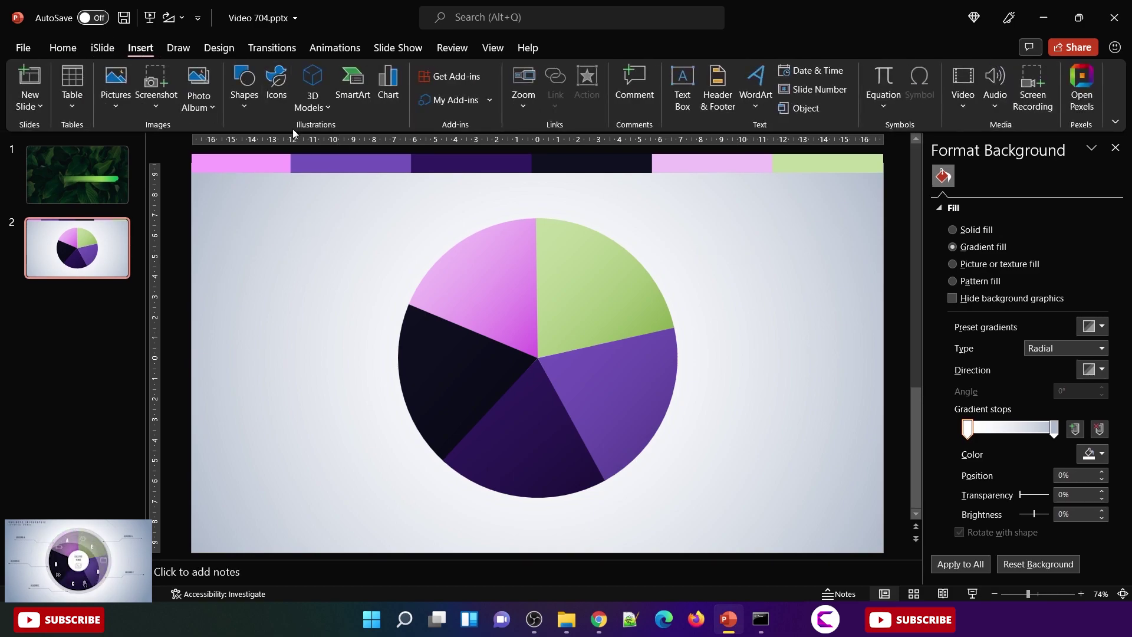
{"action": "left_click", "coordinate": [243, 112]}
{"action": "left_click", "coordinate": [320, 150]}
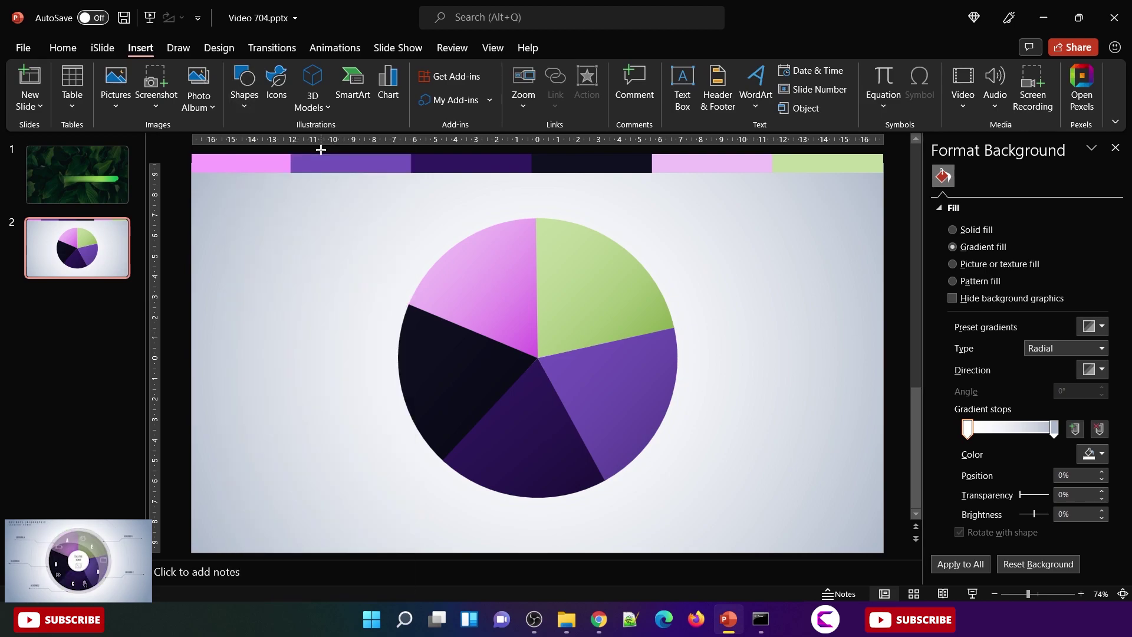
{"action": "left_click_drag", "start_coordinate": [514, 327], "coordinate": [608, 416]}
{"action": "left_click_drag", "start_coordinate": [571, 381], "coordinate": [549, 370]}
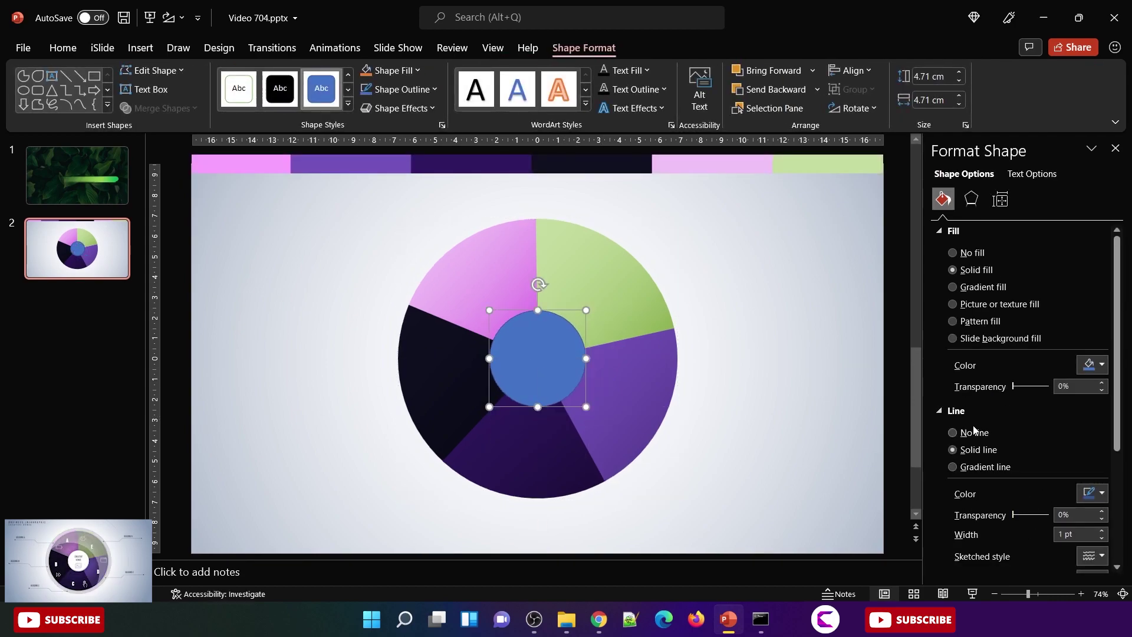
Step: Give the centre circle a gradient outline and a solid White fill
{"action": "left_click", "coordinate": [973, 468]}
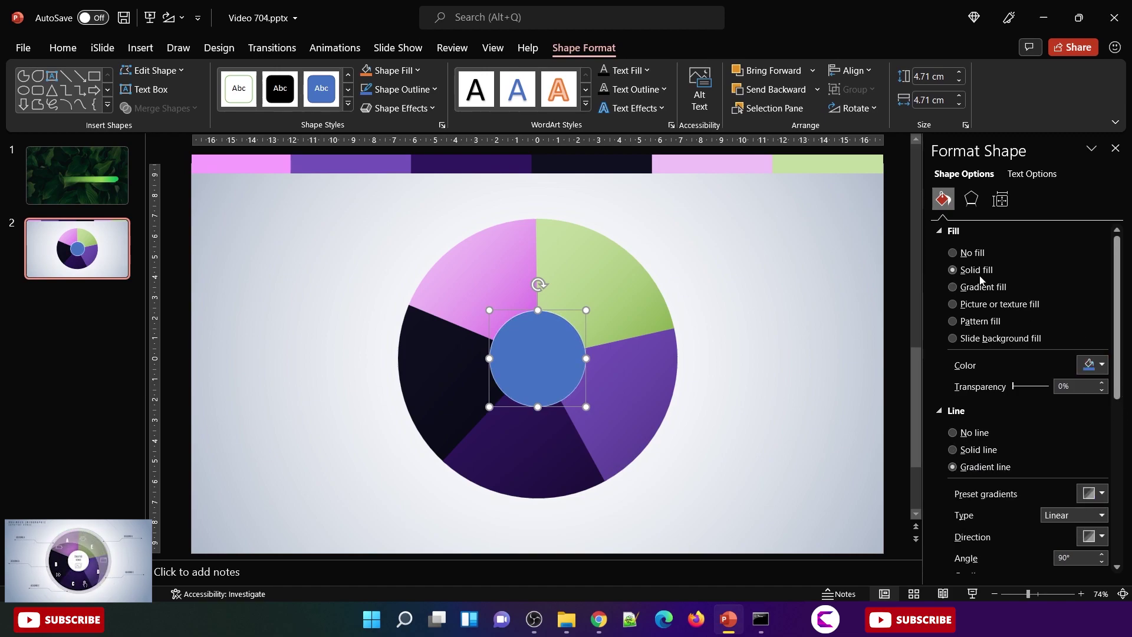
{"action": "left_click", "coordinate": [1091, 364]}
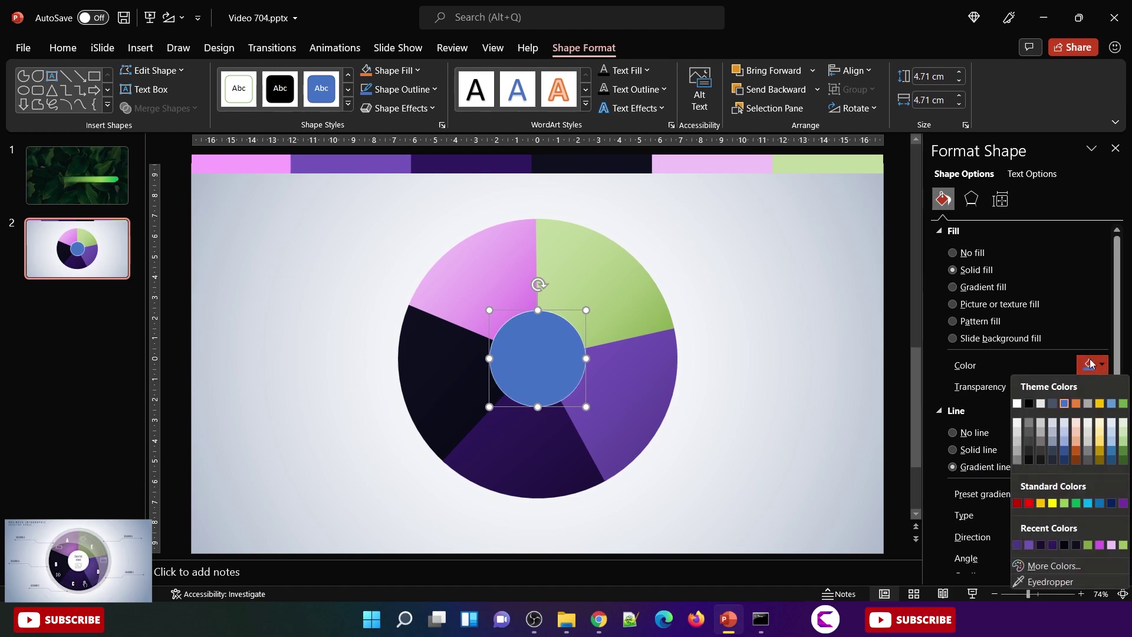
{"action": "left_click", "coordinate": [1017, 404]}
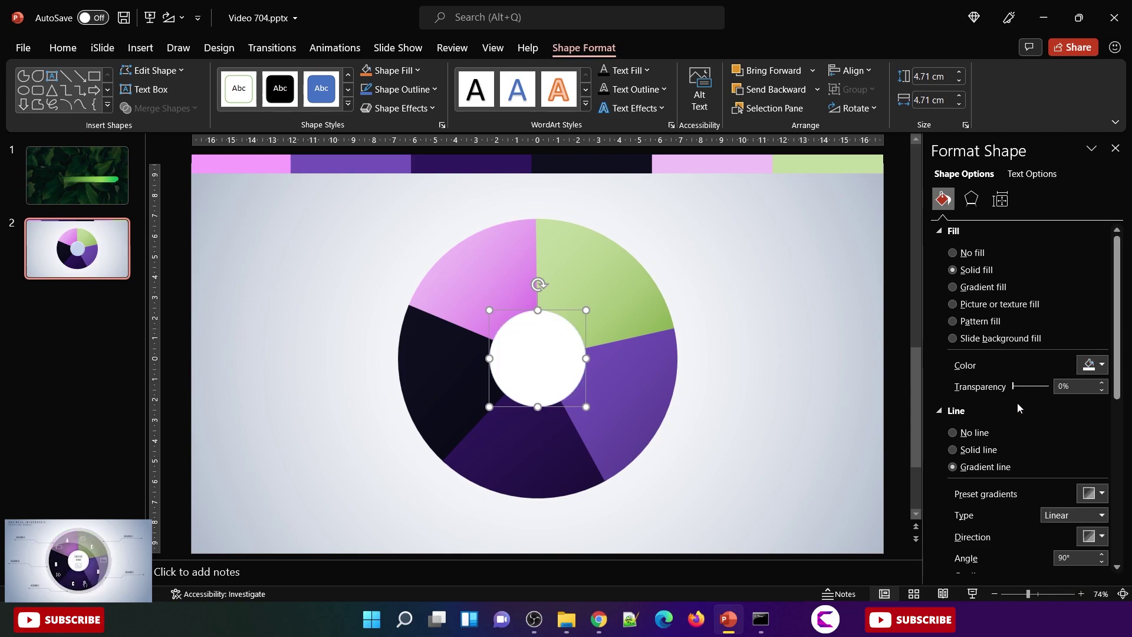
Step: Reduce the outline gradient to two stops: white at the start, White Darker 25% at the end
{"action": "scroll", "coordinate": [1121, 365], "scroll_direction": "down", "scroll_amount": 3}
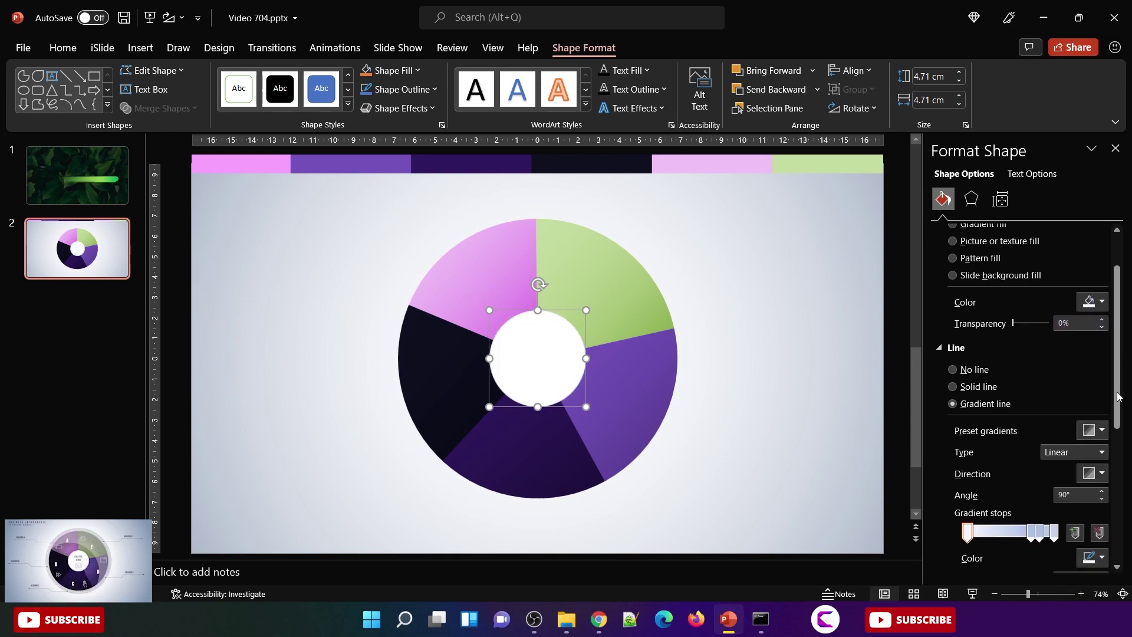
{"action": "left_click", "coordinate": [1100, 465]}
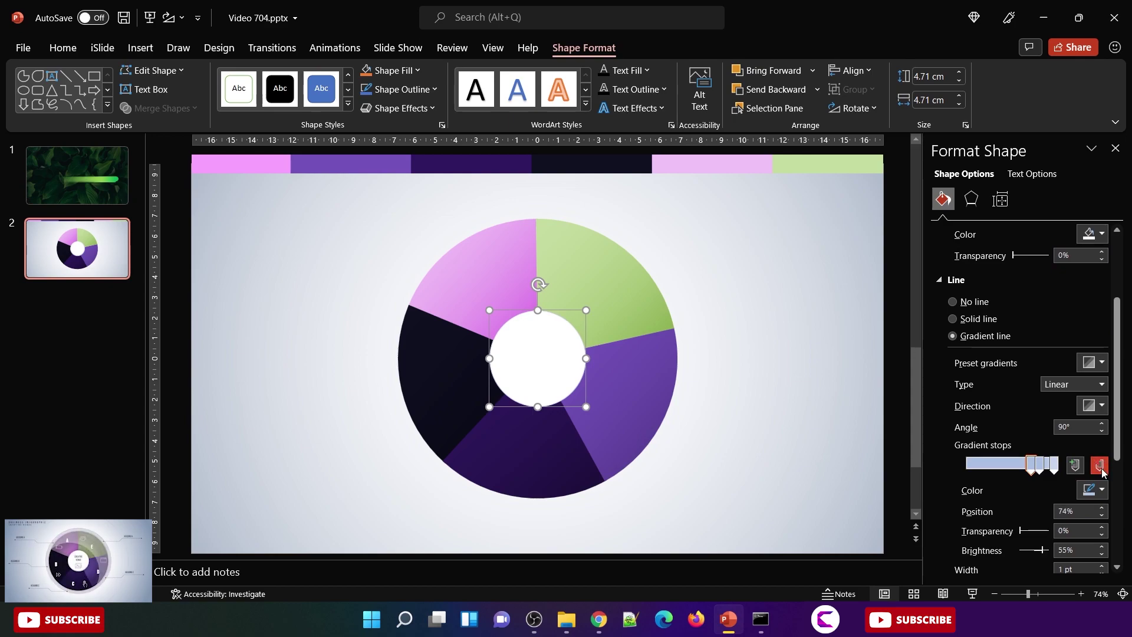
{"action": "left_click", "coordinate": [1101, 465]}
{"action": "left_click_drag", "start_coordinate": [1039, 469], "coordinate": [968, 466]}
{"action": "left_click", "coordinate": [1092, 490]}
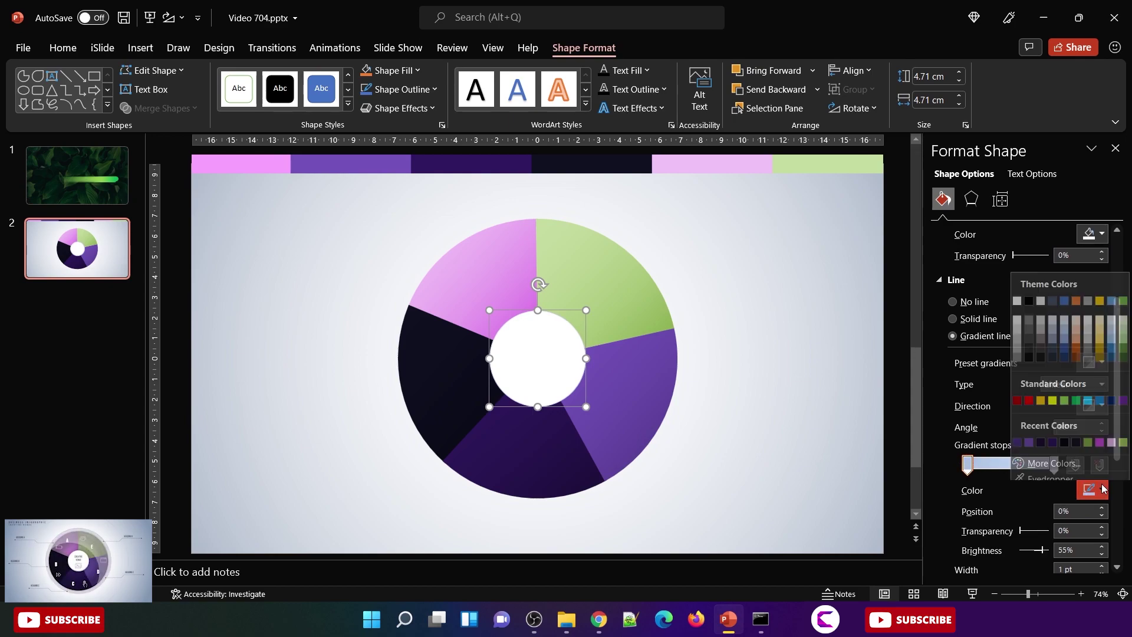
{"action": "left_click", "coordinate": [1018, 296]}
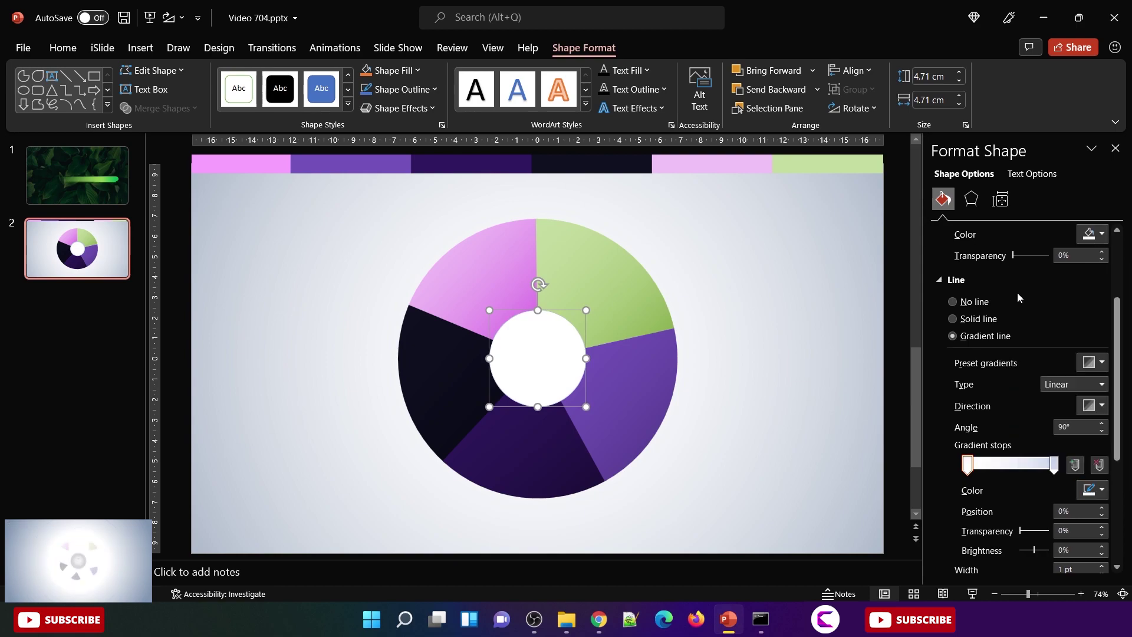
{"action": "left_click", "coordinate": [1055, 466]}
{"action": "left_click", "coordinate": [1093, 490]}
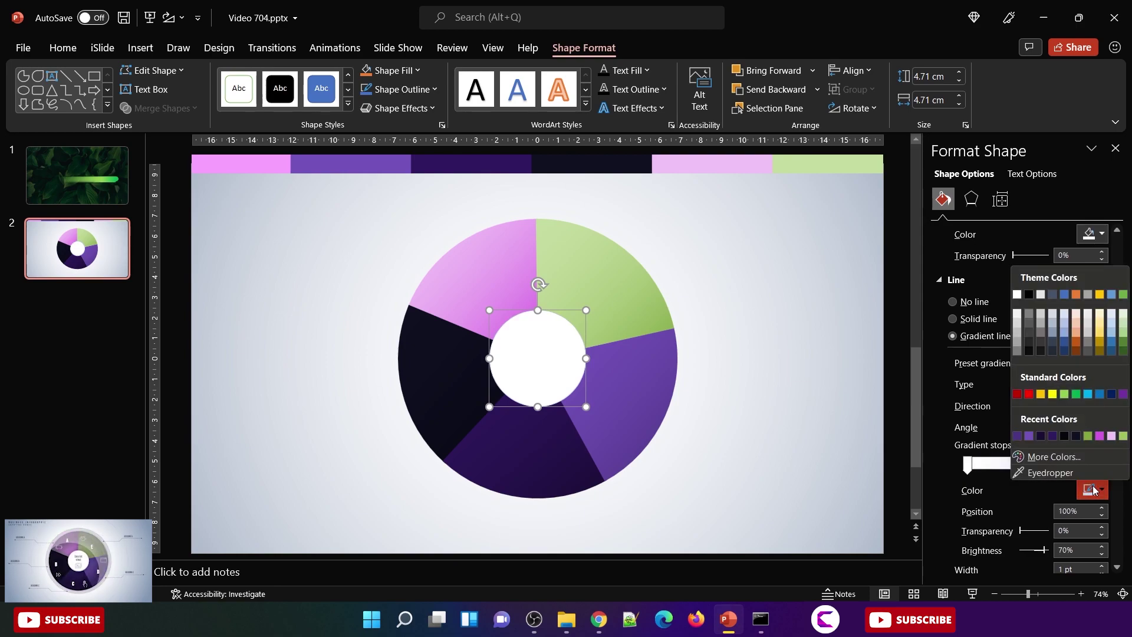
{"action": "left_click", "coordinate": [1018, 340]}
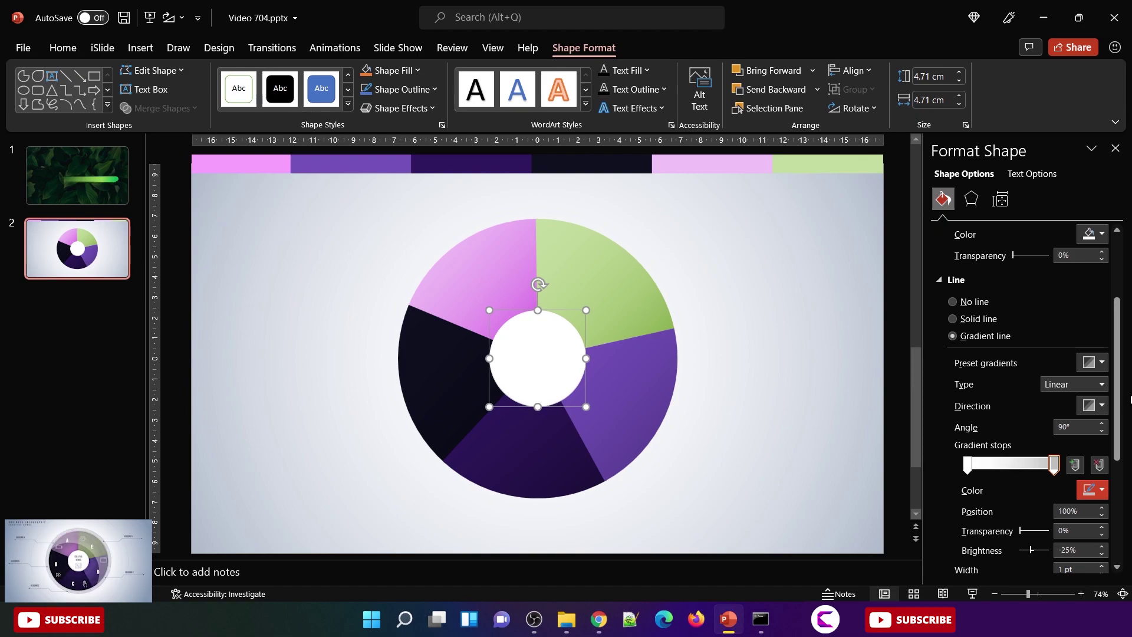
Step: Raise the centre circle's outline width to 3.5 pt
{"action": "left_click_drag", "start_coordinate": [1118, 401], "coordinate": [1118, 421]}
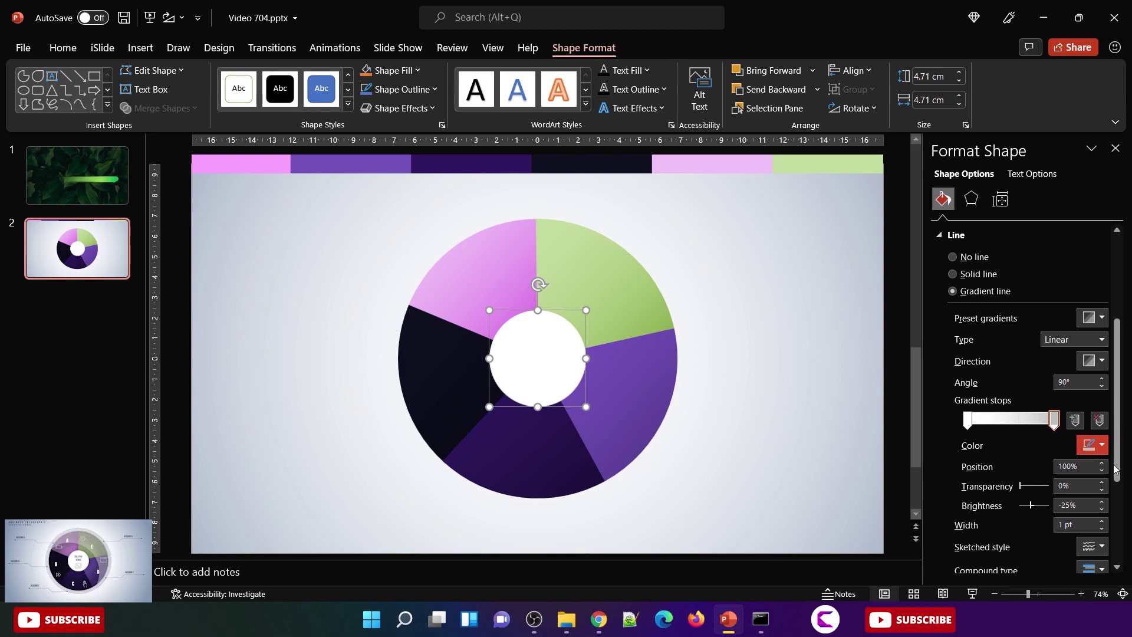
{"action": "left_click", "coordinate": [1102, 522]}
{"action": "left_click", "coordinate": [1102, 522]}
{"action": "left_click", "coordinate": [1102, 522]}
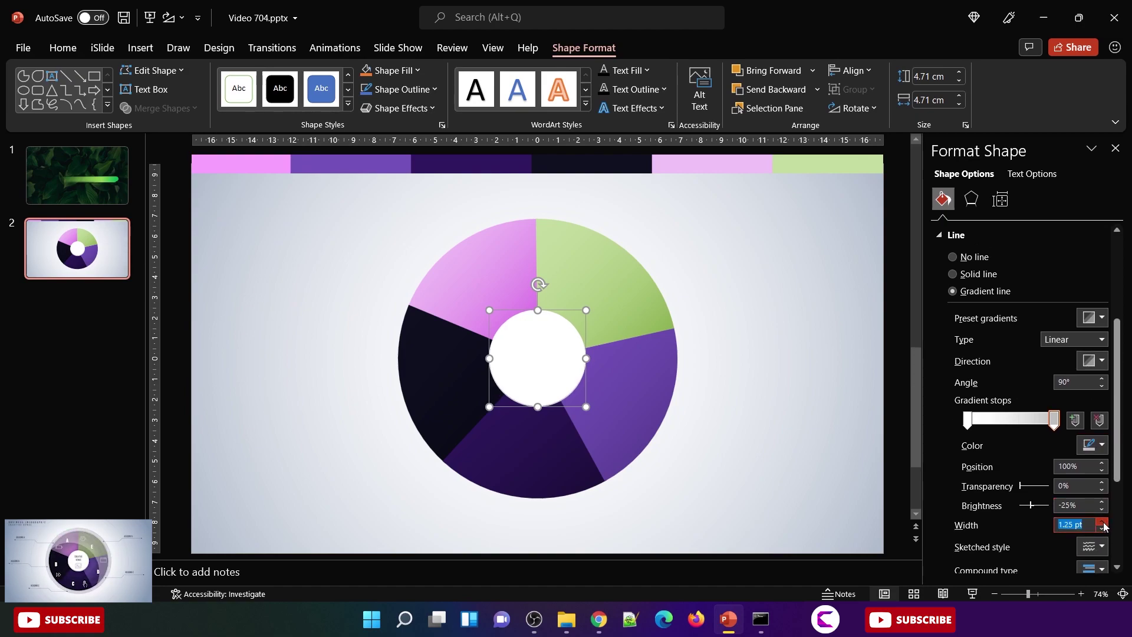
{"action": "left_click", "coordinate": [1102, 522]}
Step: Add an outer shadow preset to the centre circle with increased blur and transparency
{"action": "left_click", "coordinate": [971, 200]}
{"action": "left_click", "coordinate": [1025, 230]}
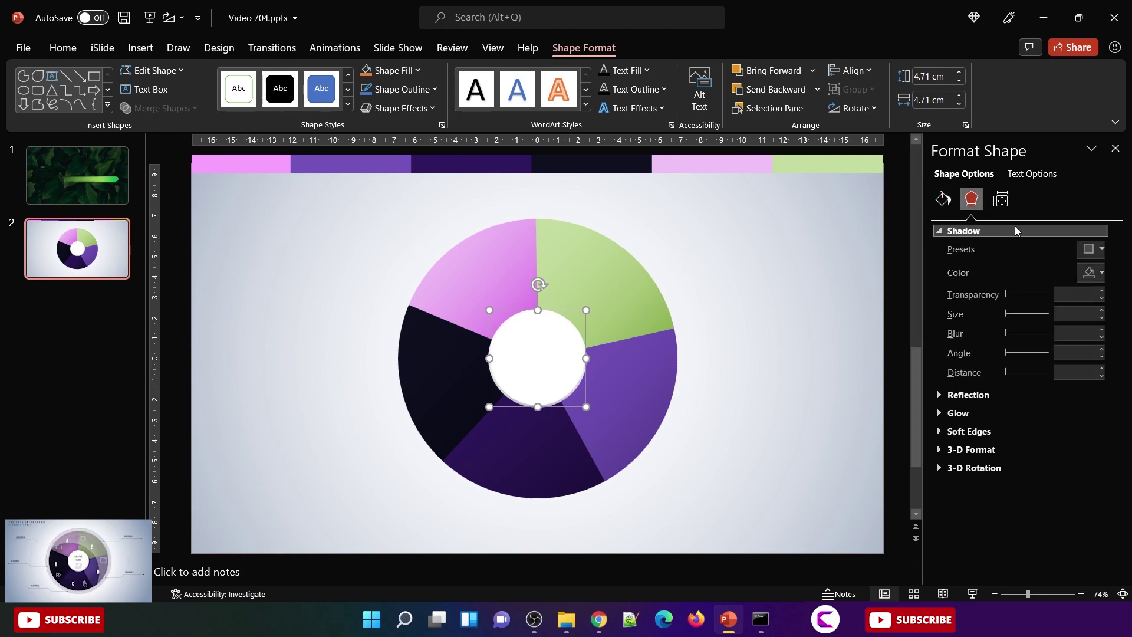
{"action": "left_click", "coordinate": [1091, 250]}
{"action": "left_click", "coordinate": [1019, 371]}
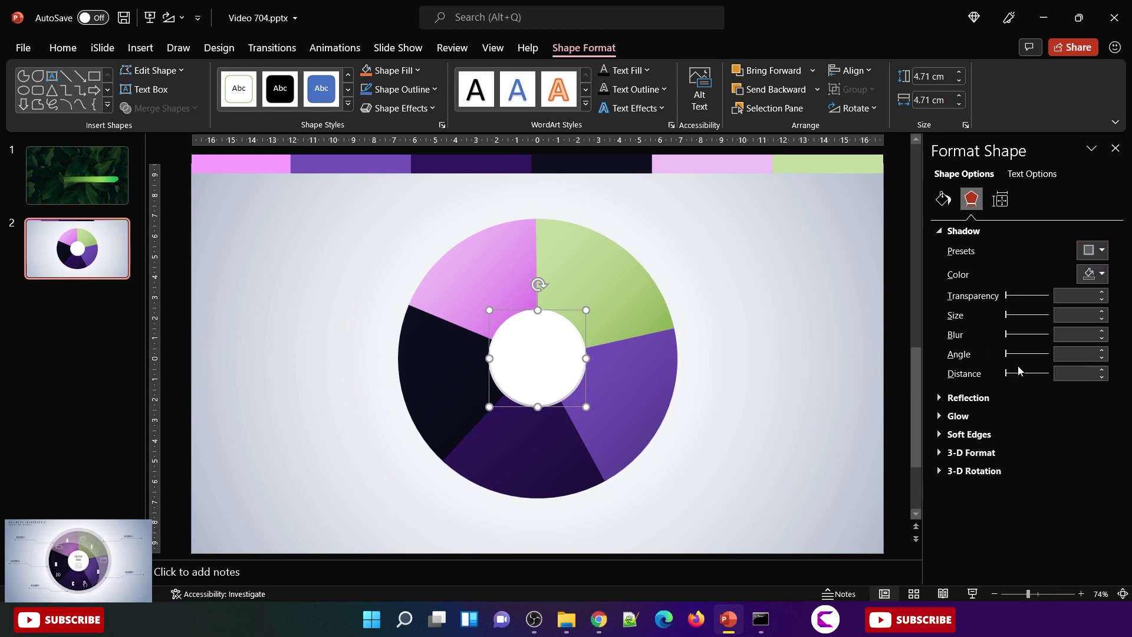
{"action": "left_click_drag", "start_coordinate": [1008, 335], "coordinate": [1023, 335]}
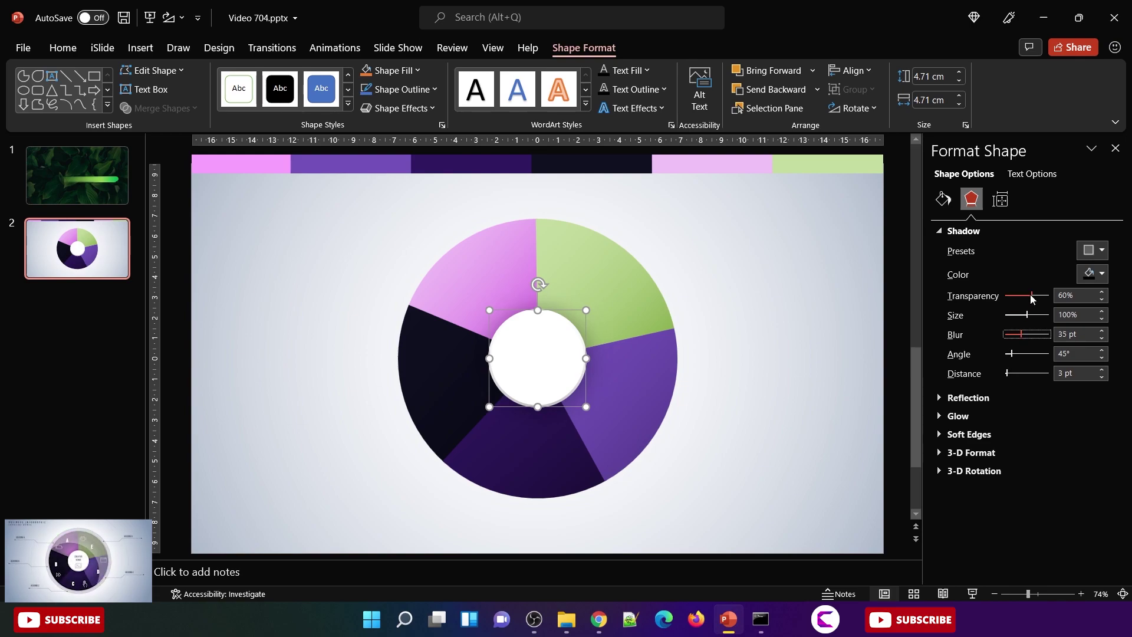
{"action": "left_click_drag", "start_coordinate": [1033, 297], "coordinate": [1039, 296]}
Step: Thicken the centre circle's gradient outline to 4 pt
{"action": "left_click", "coordinate": [942, 198]}
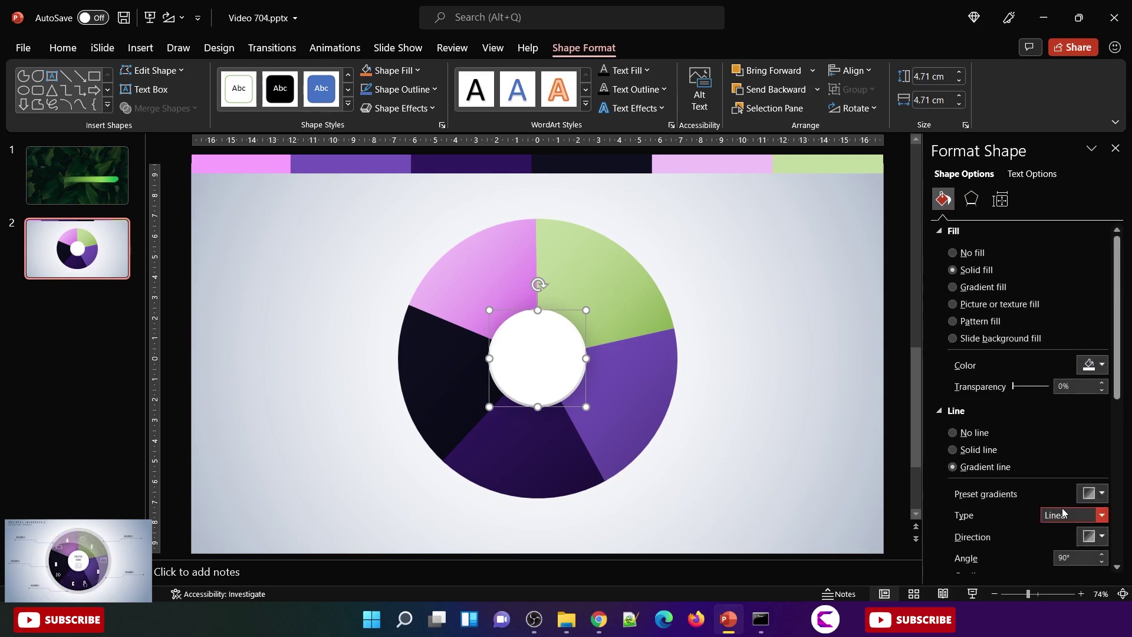
{"action": "scroll", "coordinate": [1122, 387], "scroll_direction": "down", "scroll_amount": 5}
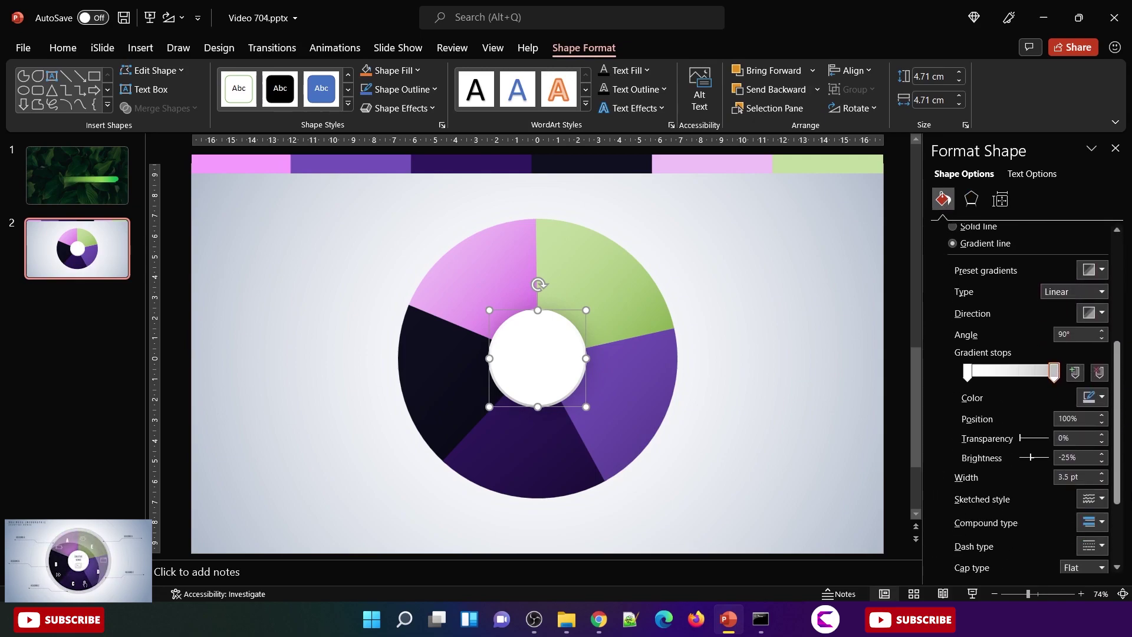
{"action": "left_click", "coordinate": [1102, 474]}
{"action": "left_click", "coordinate": [1102, 474]}
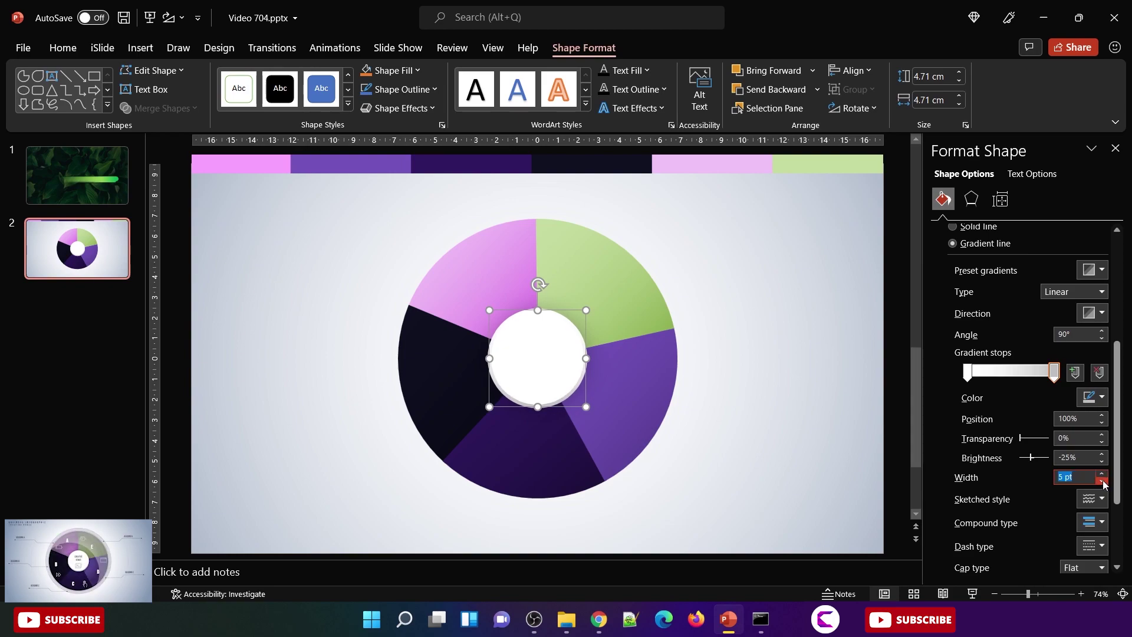
{"action": "left_click", "coordinate": [1103, 482]}
{"action": "left_click", "coordinate": [1103, 475]}
{"action": "left_click", "coordinate": [787, 425]}
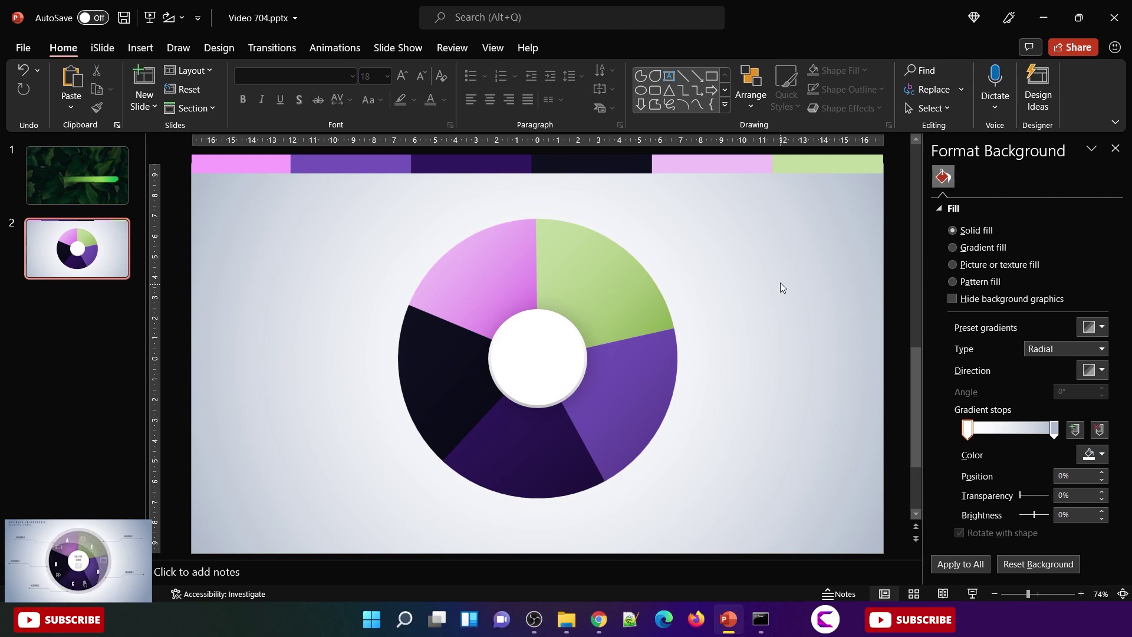
Step: Draw an oval over the donut and size and centre it to 13.68 cm to cover it exactly
{"action": "left_click", "coordinate": [148, 47]}
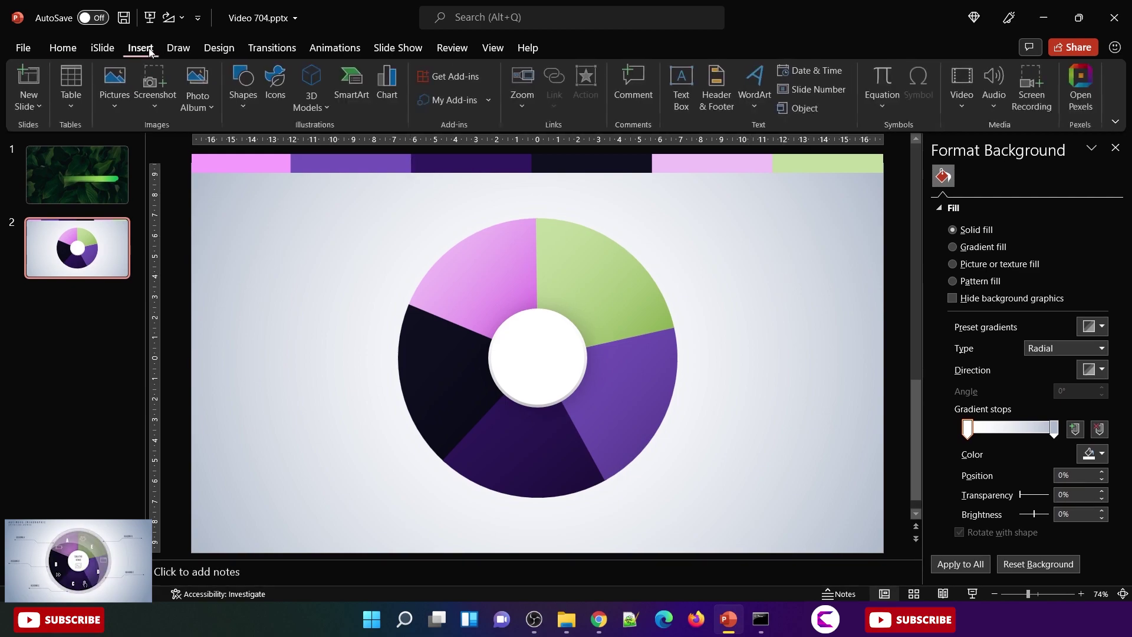
{"action": "left_click", "coordinate": [247, 111]}
{"action": "left_click", "coordinate": [320, 147]}
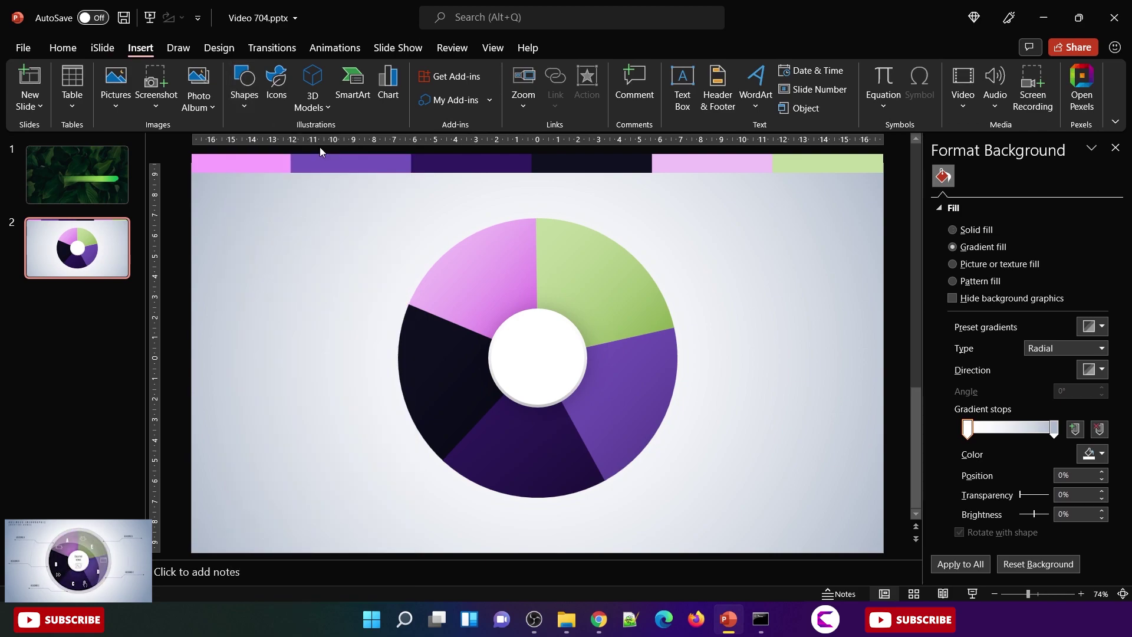
{"action": "left_click_drag", "start_coordinate": [508, 288], "coordinate": [726, 546]}
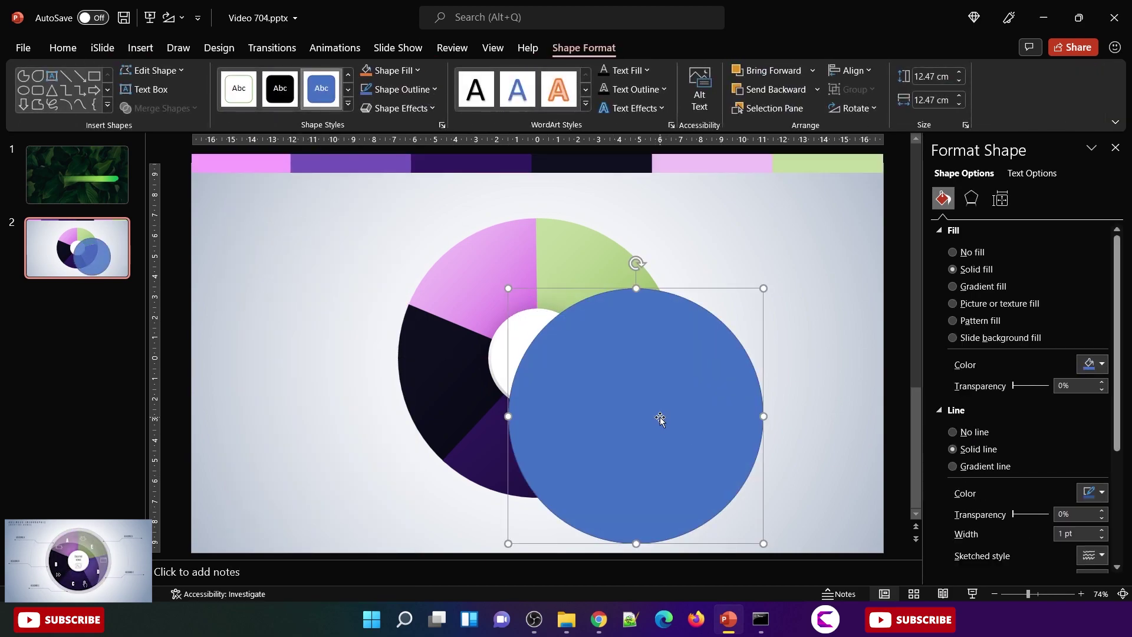
{"action": "left_click_drag", "start_coordinate": [657, 417], "coordinate": [565, 361]}
{"action": "left_click_drag", "start_coordinate": [665, 231], "coordinate": [678, 219]}
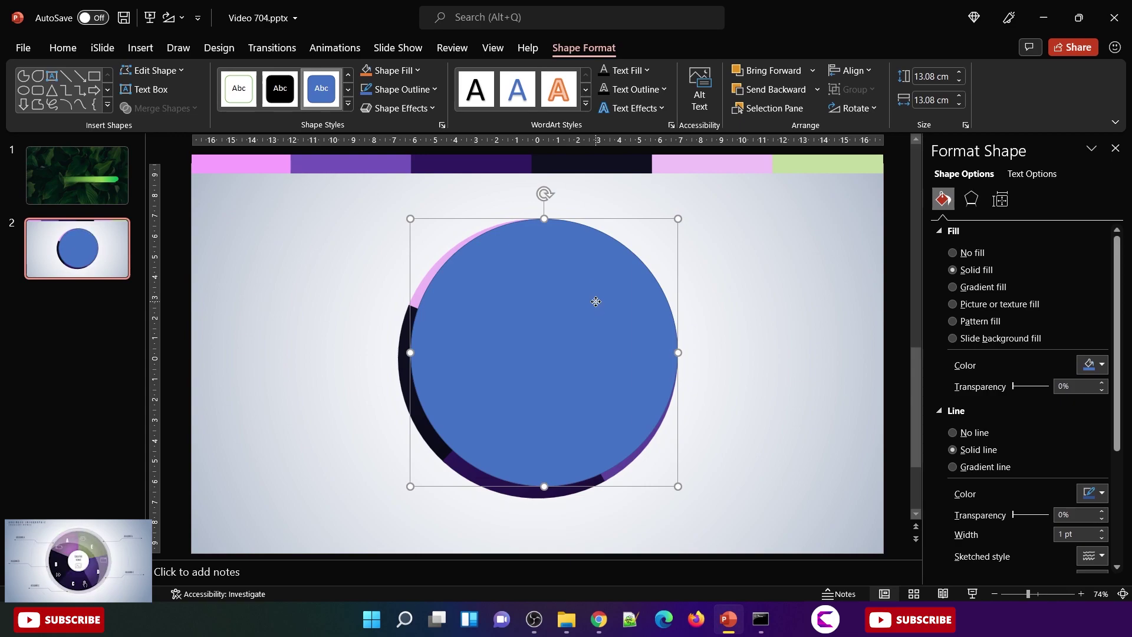
{"action": "left_click_drag", "start_coordinate": [594, 301], "coordinate": [590, 305]}
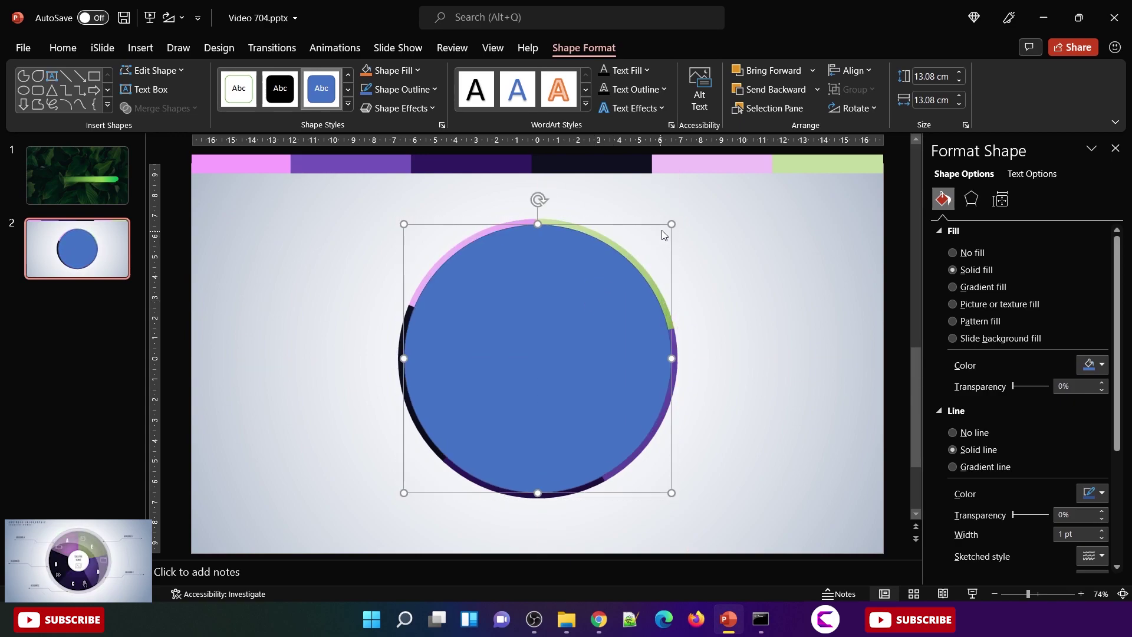
{"action": "left_click_drag", "start_coordinate": [673, 224], "coordinate": [678, 220]}
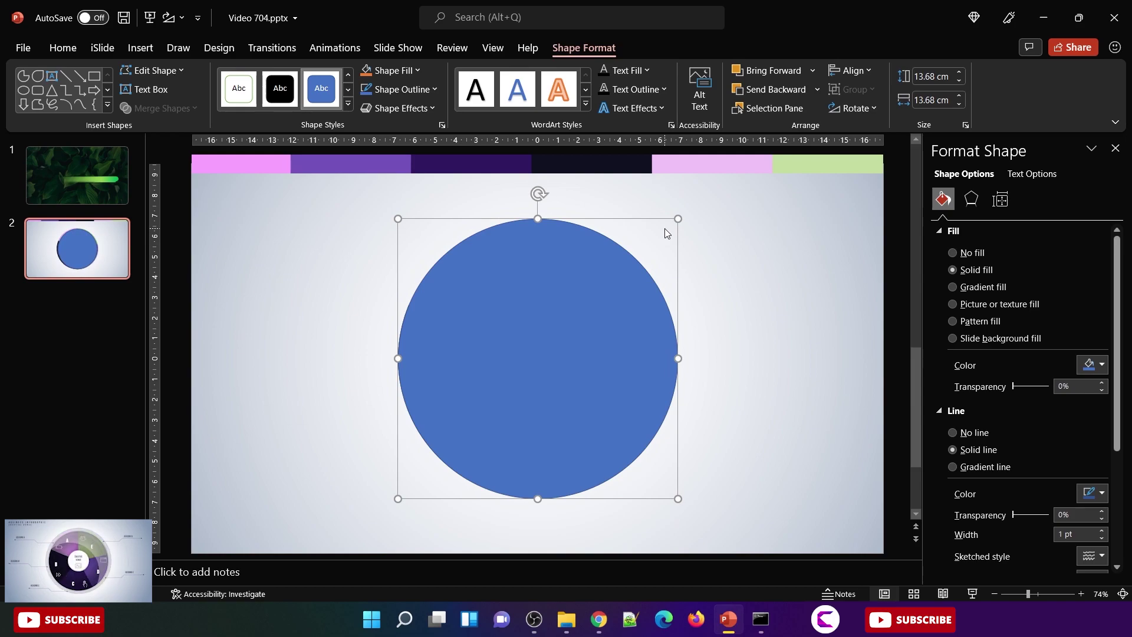
Step: Set the covering circle to No line with a radial gradient fill using two black stops
{"action": "left_click", "coordinate": [964, 431]}
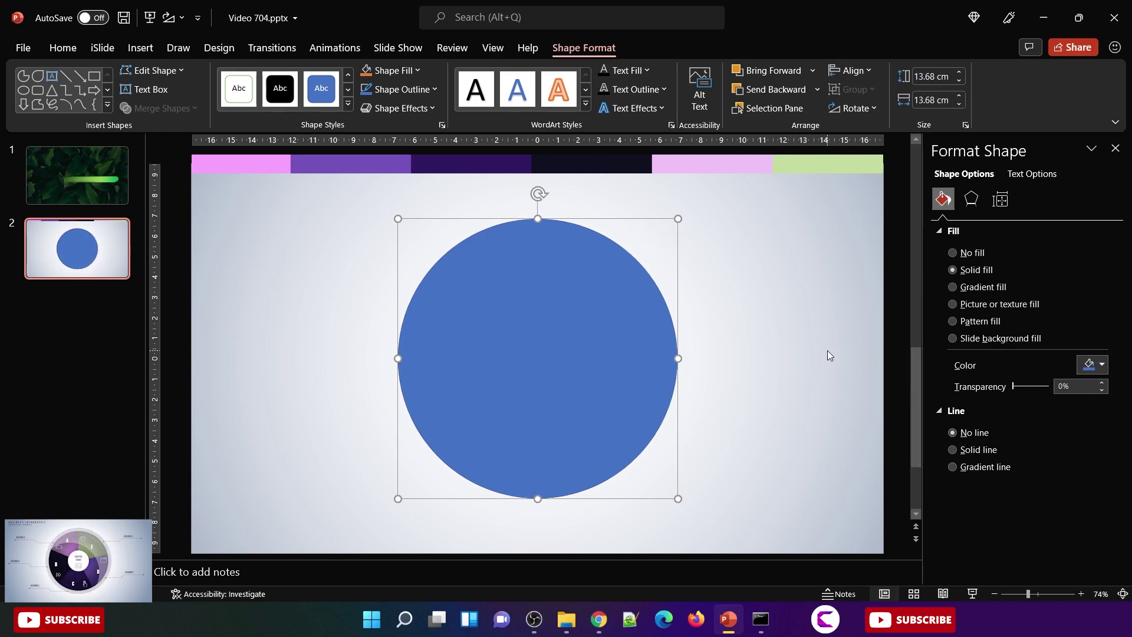
{"action": "left_click", "coordinate": [1094, 365]}
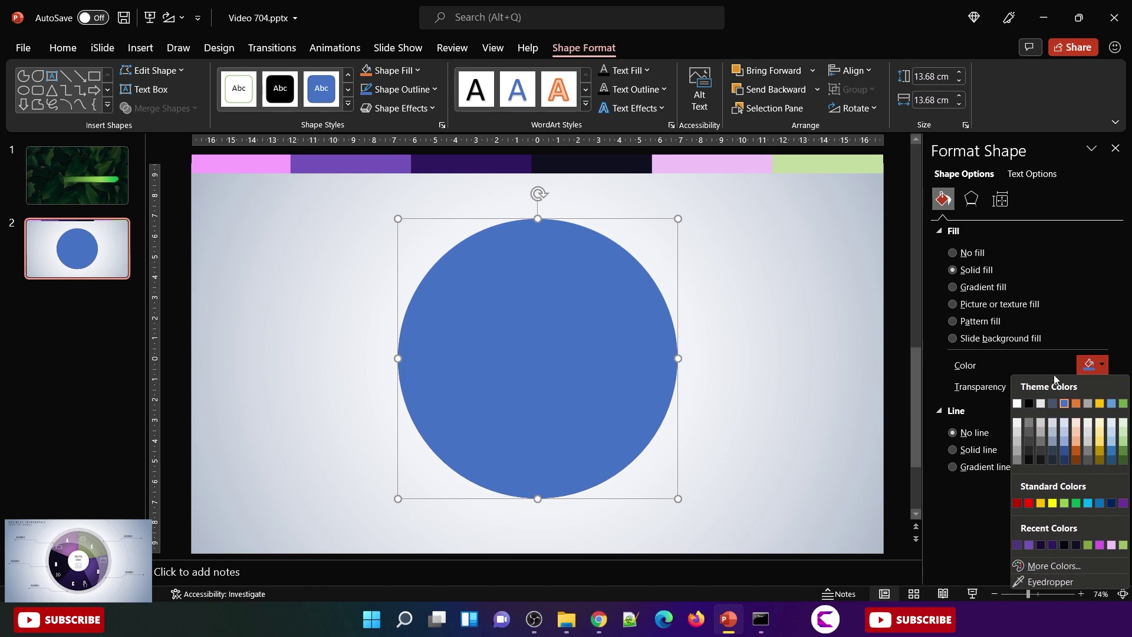
{"action": "left_click", "coordinate": [991, 288]}
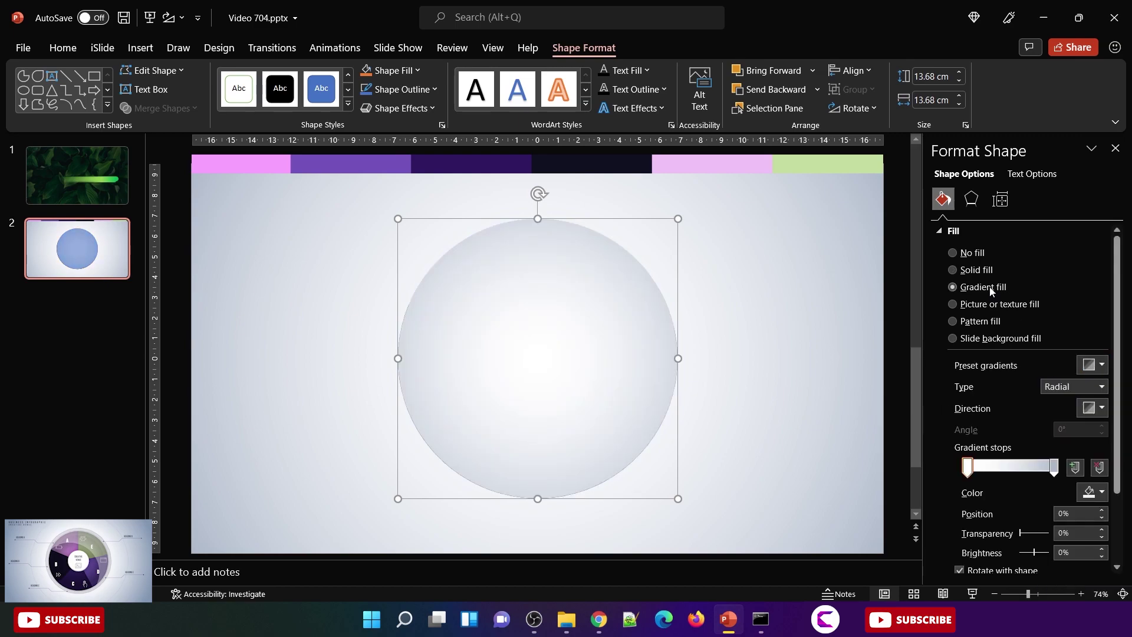
{"action": "left_click", "coordinate": [1093, 492]}
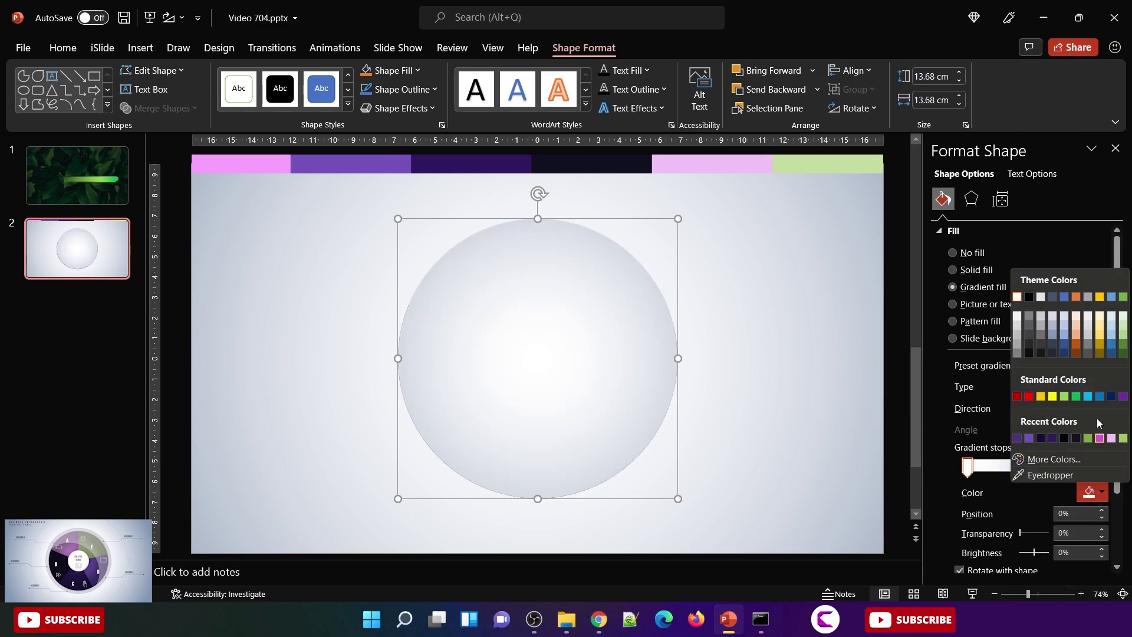
{"action": "left_click", "coordinate": [1029, 297]}
{"action": "left_click", "coordinate": [1055, 468]}
{"action": "left_click", "coordinate": [1093, 493]}
{"action": "left_click", "coordinate": [1029, 297]}
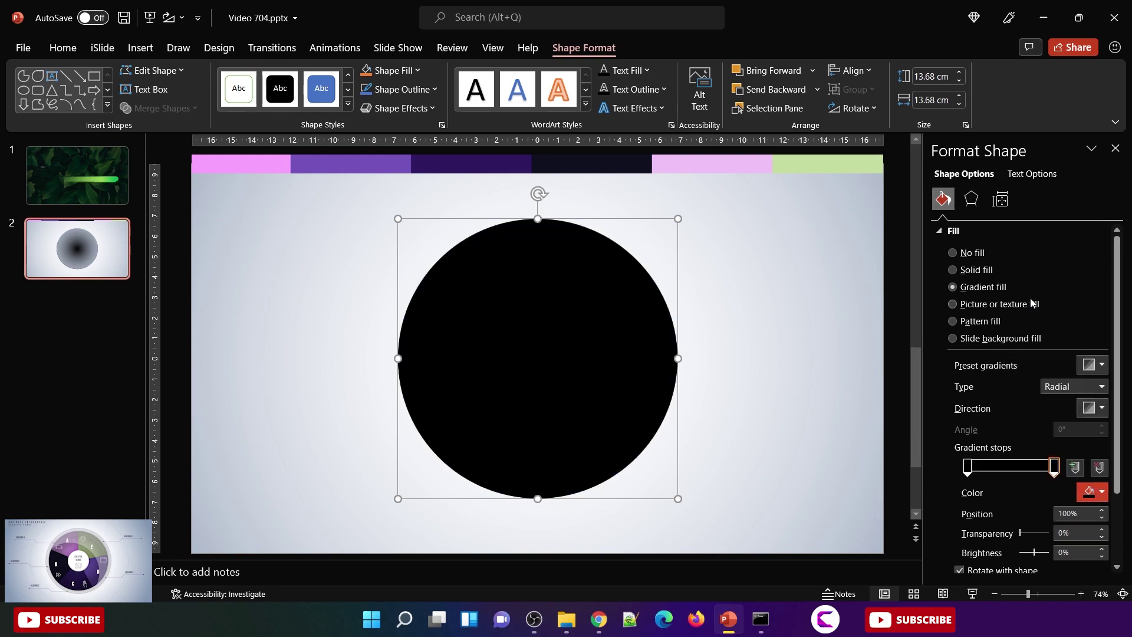
Step: Make the inner stop 100% transparent, outer edge 33% transparent, and move the middle stop to 26%
{"action": "left_click", "coordinate": [968, 467]}
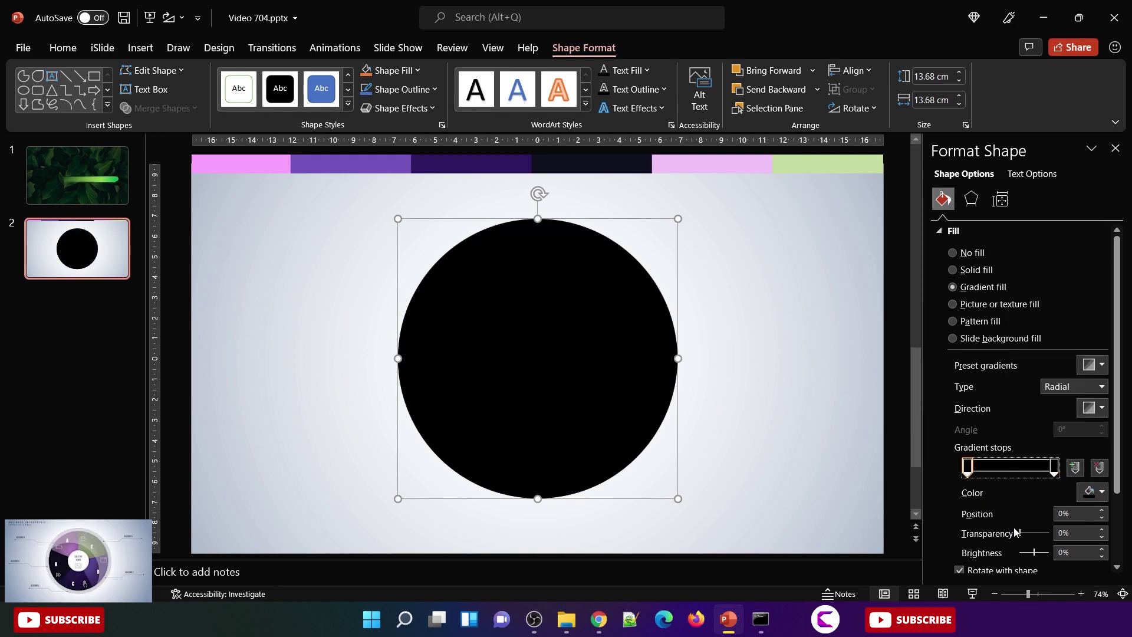
{"action": "left_click_drag", "start_coordinate": [1021, 534], "coordinate": [1050, 533]}
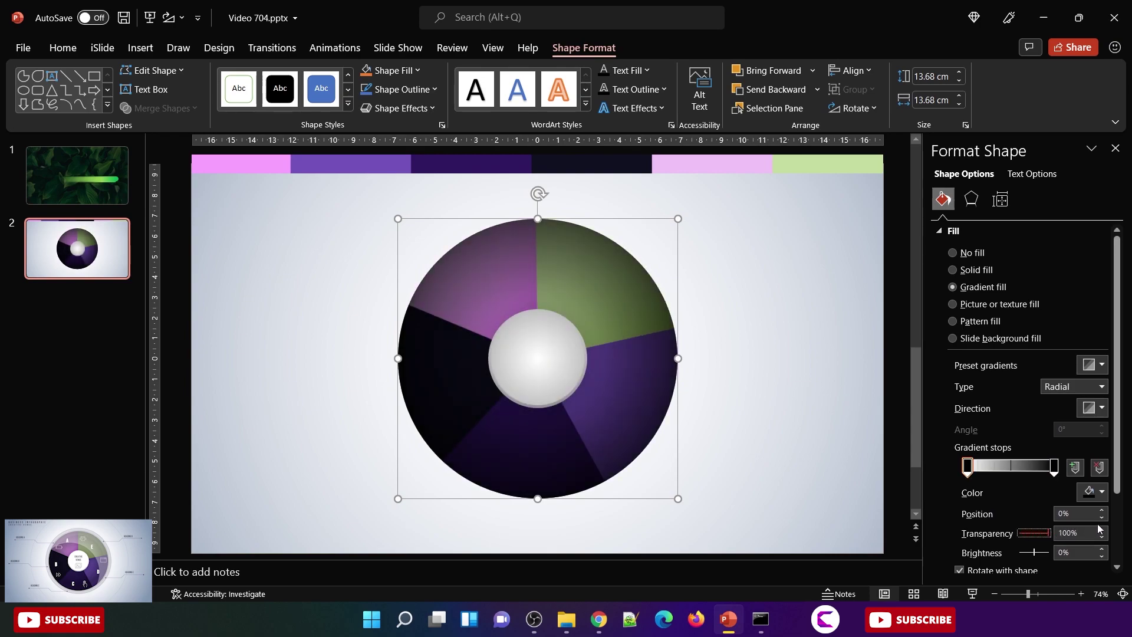
{"action": "left_click_drag", "start_coordinate": [968, 466], "coordinate": [1005, 464]}
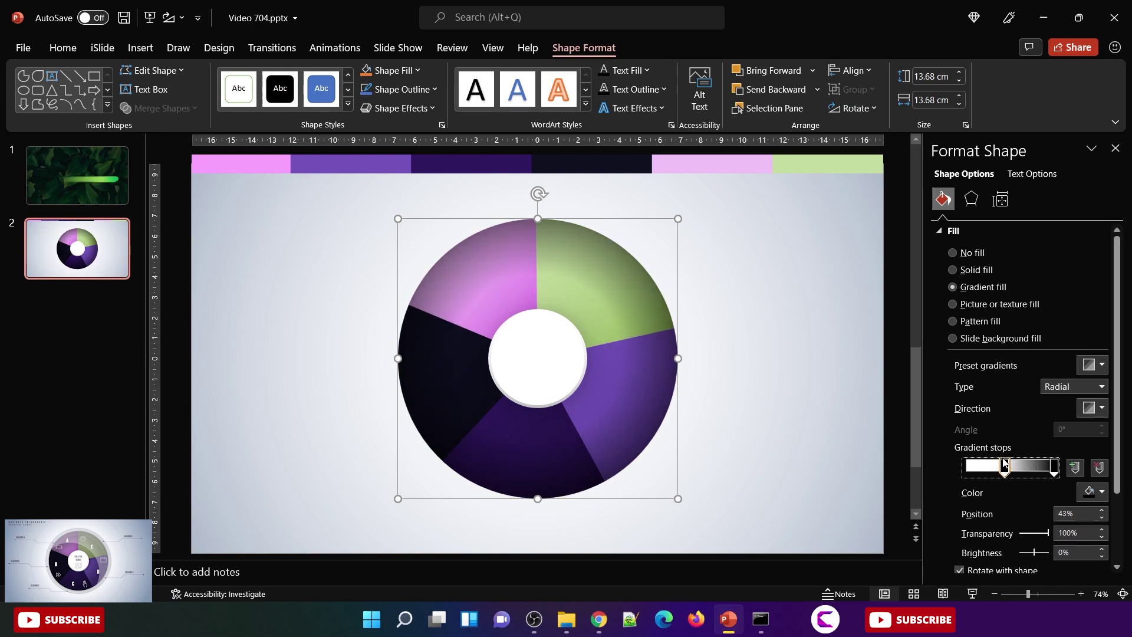
{"action": "left_click", "coordinate": [1055, 466]}
{"action": "left_click_drag", "start_coordinate": [1019, 534], "coordinate": [1022, 535]}
{"action": "left_click_drag", "start_coordinate": [1009, 471], "coordinate": [998, 470]}
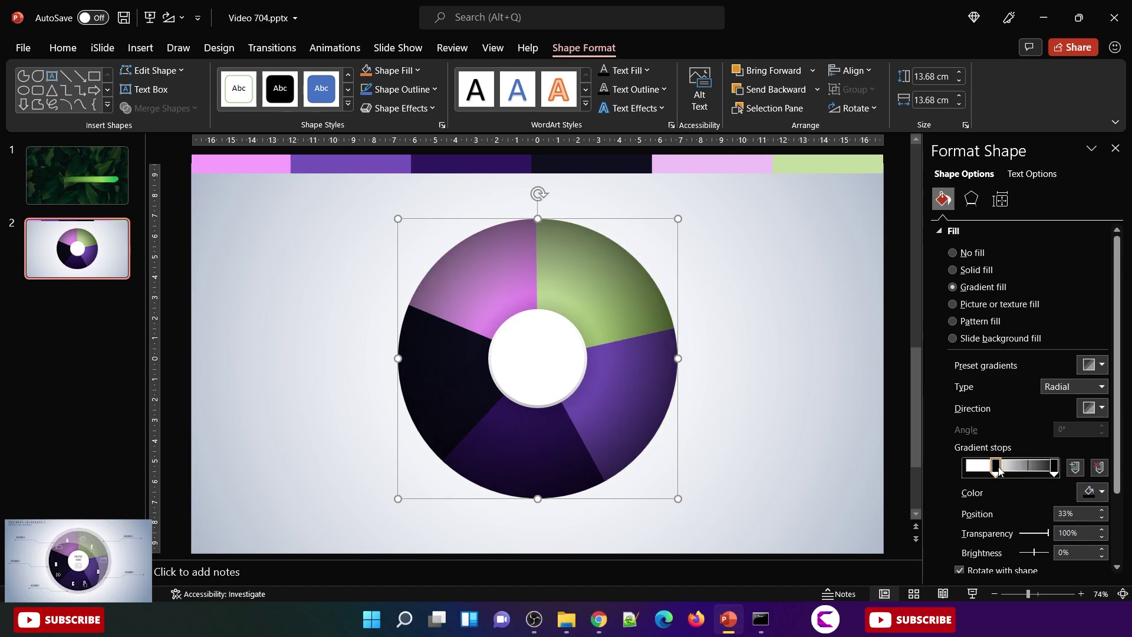
{"action": "left_click", "coordinate": [752, 405]}
{"action": "double_click", "coordinate": [536, 363]}
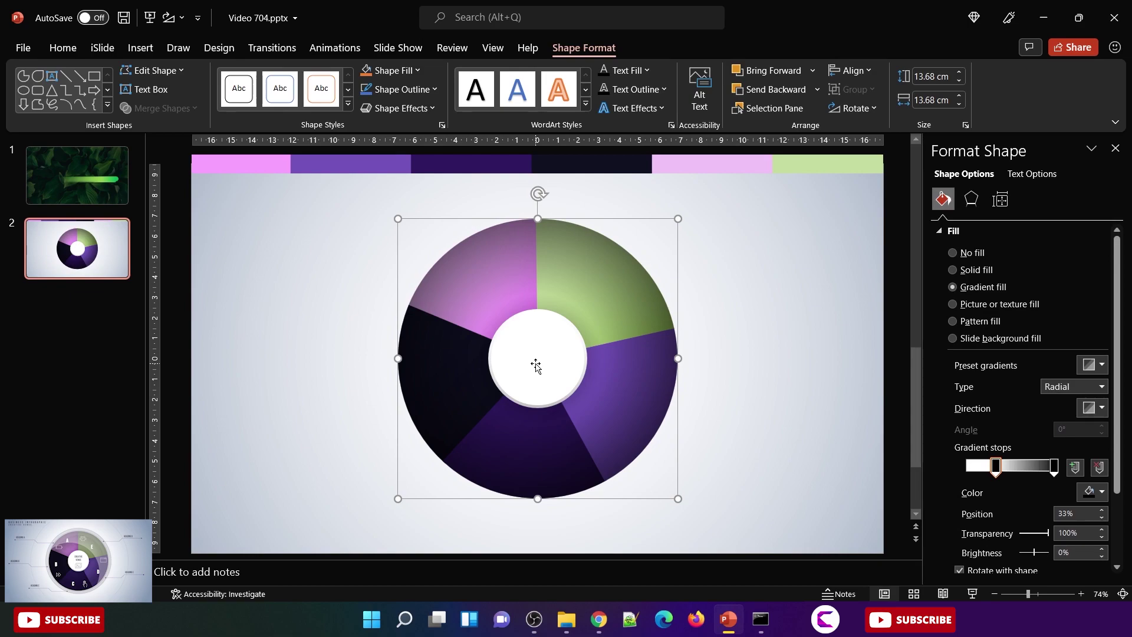
Step: In the Selection Pane, move the white centre circle Oval 10 above Oval 11
{"action": "left_click", "coordinate": [775, 108]}
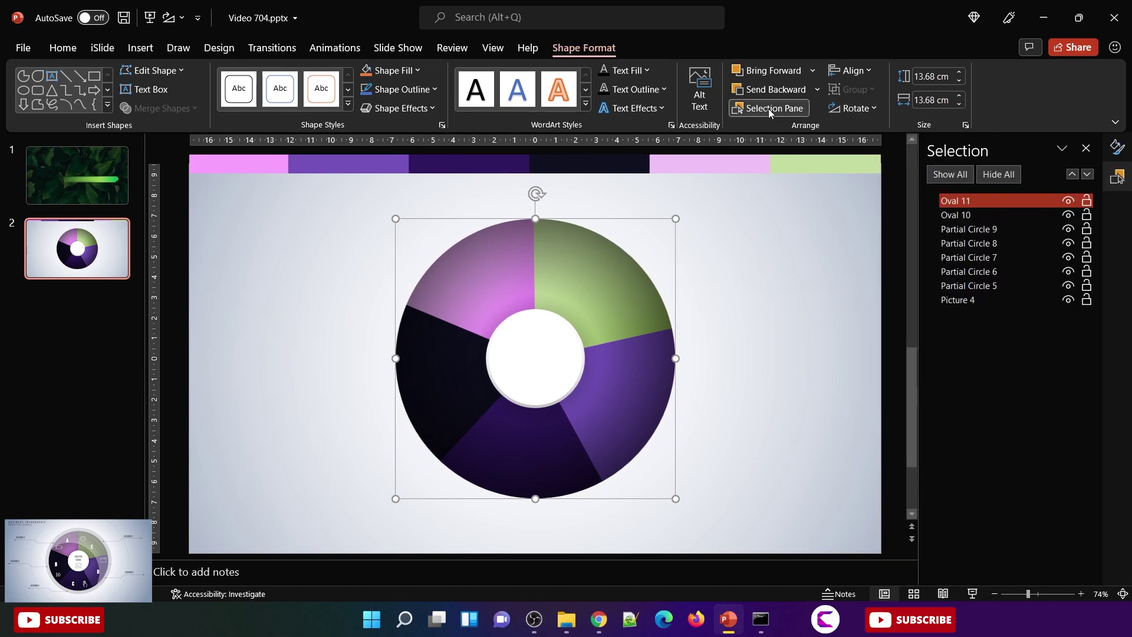
{"action": "left_click", "coordinate": [961, 214], "text": "ctrl"}
{"action": "left_click", "coordinate": [961, 215]}
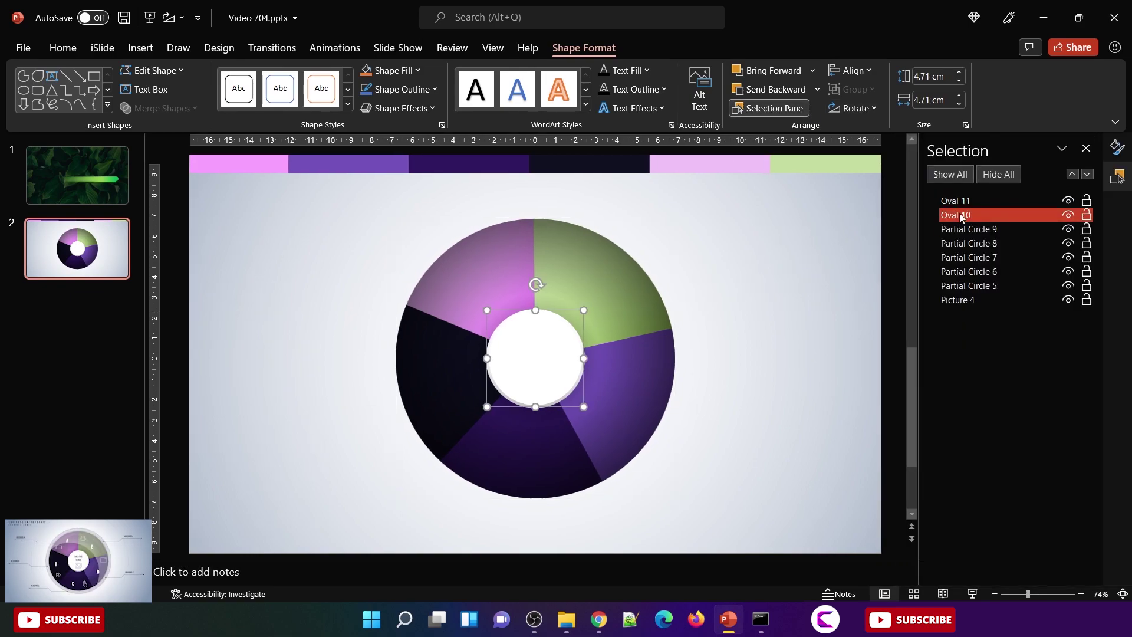
{"action": "left_click_drag", "start_coordinate": [961, 214], "coordinate": [960, 201]}
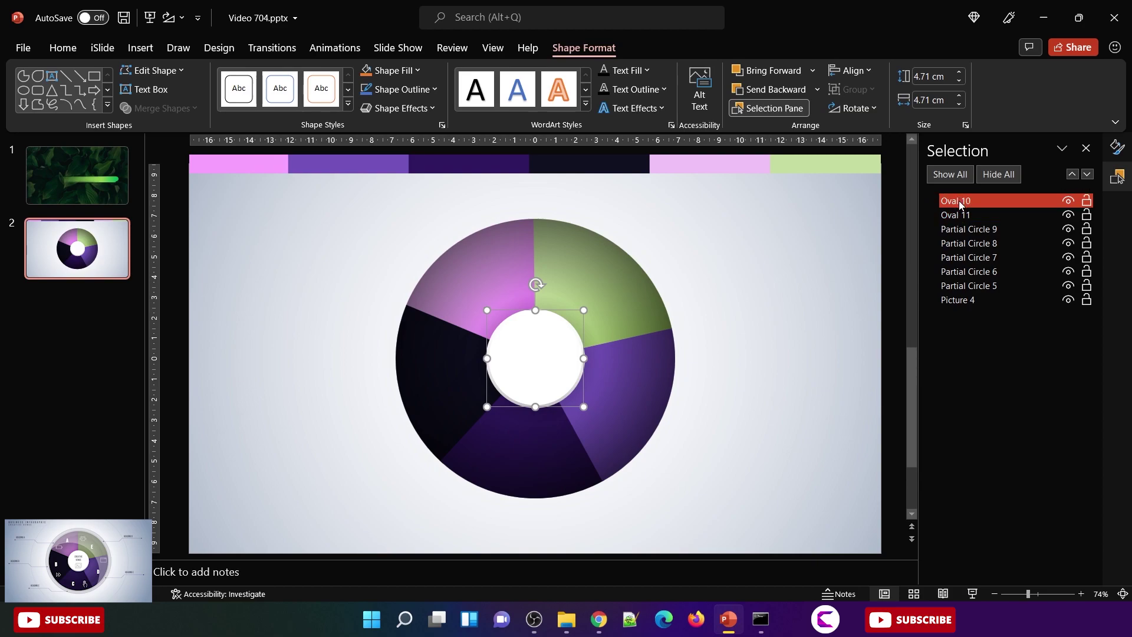
{"action": "left_click", "coordinate": [758, 352]}
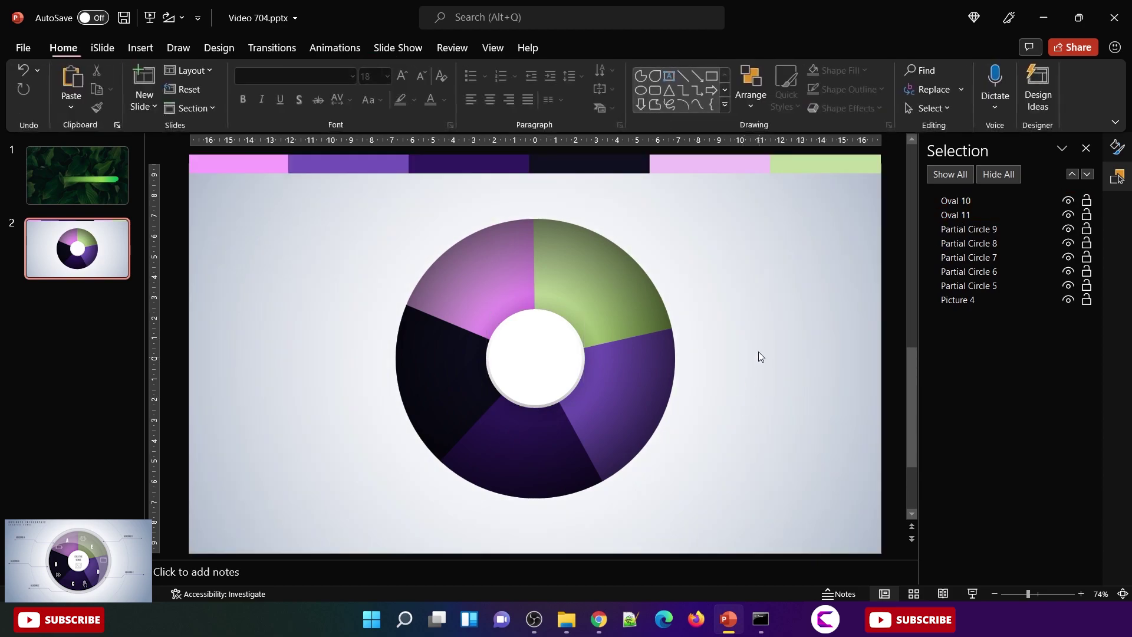
Step: Duplicate the large wheel circle, shrink the copy to 11.47 cm and centre it
{"action": "left_click", "coordinate": [646, 347]}
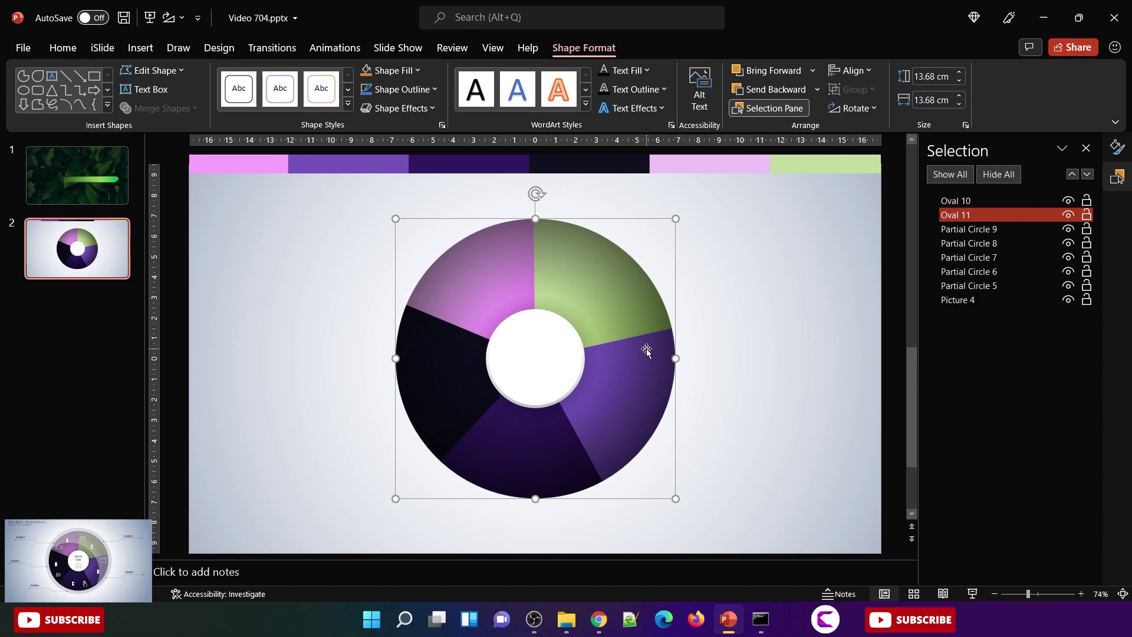
{"action": "key", "text": "ctrl+d"}
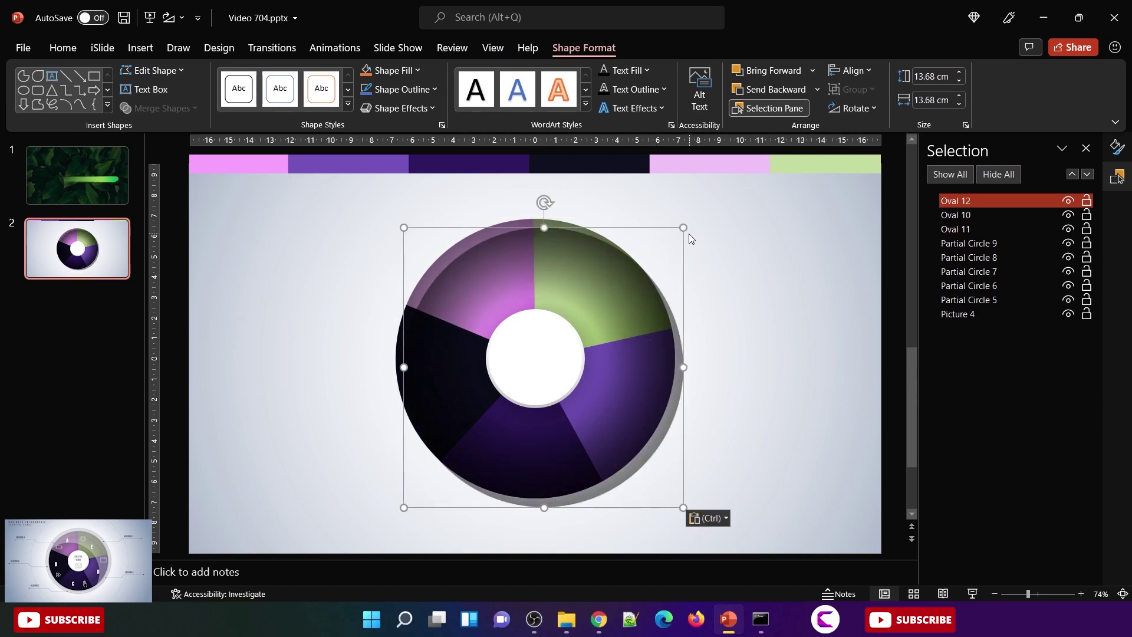
{"action": "left_click_drag", "start_coordinate": [684, 229], "coordinate": [662, 250]}
{"action": "left_click_drag", "start_coordinate": [627, 362], "coordinate": [623, 356]}
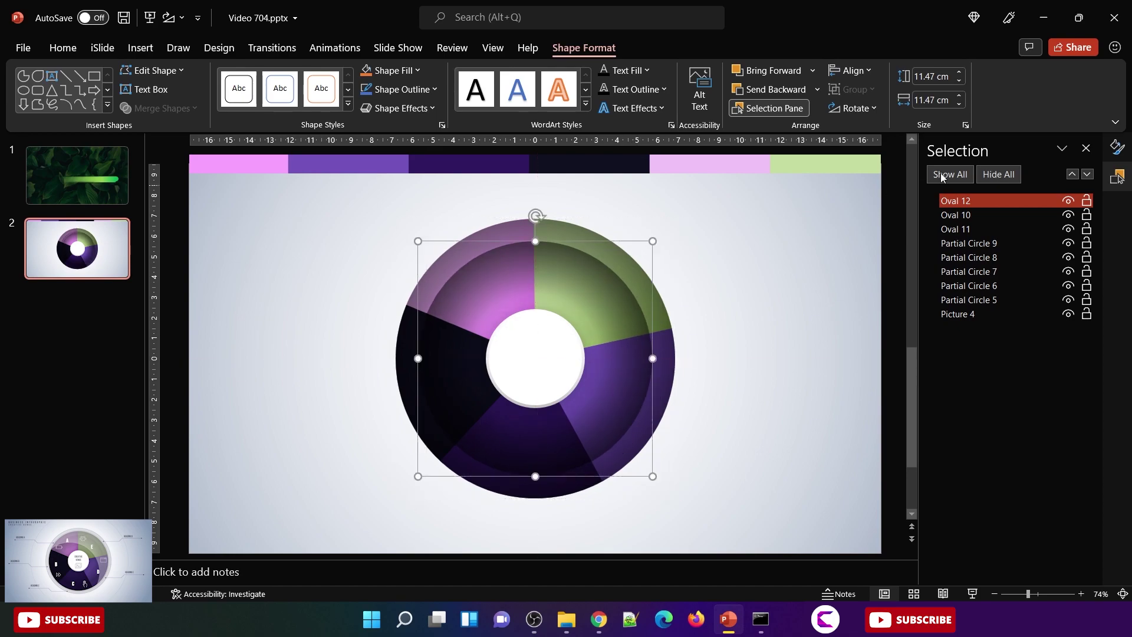
Step: Give the copy a solid white fill at 90% transparency
{"action": "left_click", "coordinate": [1118, 147]}
{"action": "left_click", "coordinate": [932, 271]}
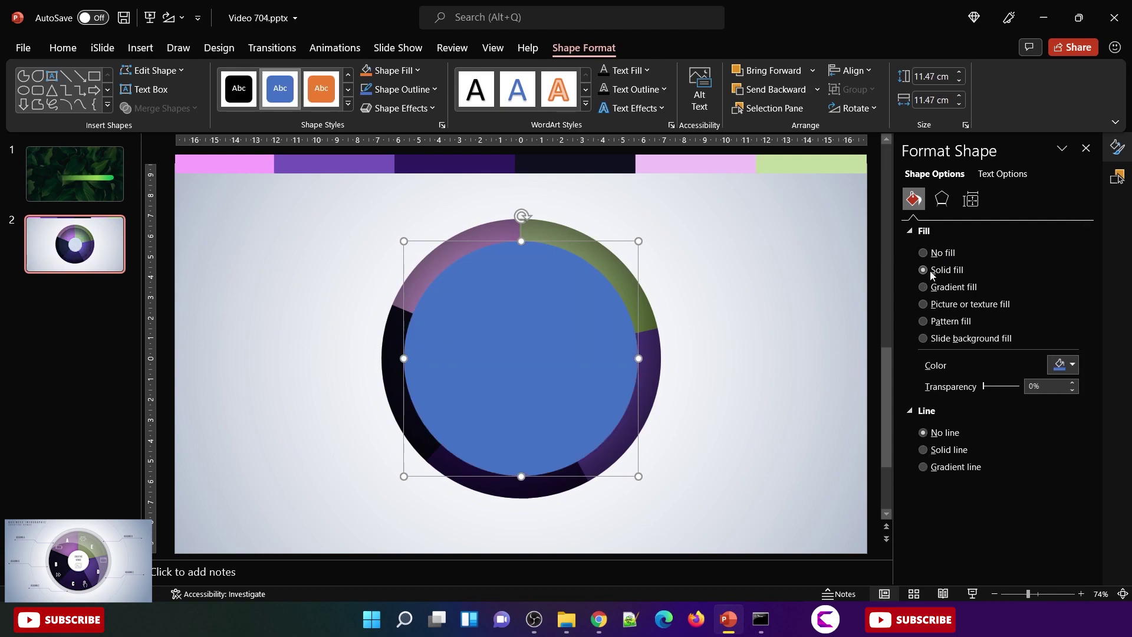
{"action": "left_click", "coordinate": [1073, 365]}
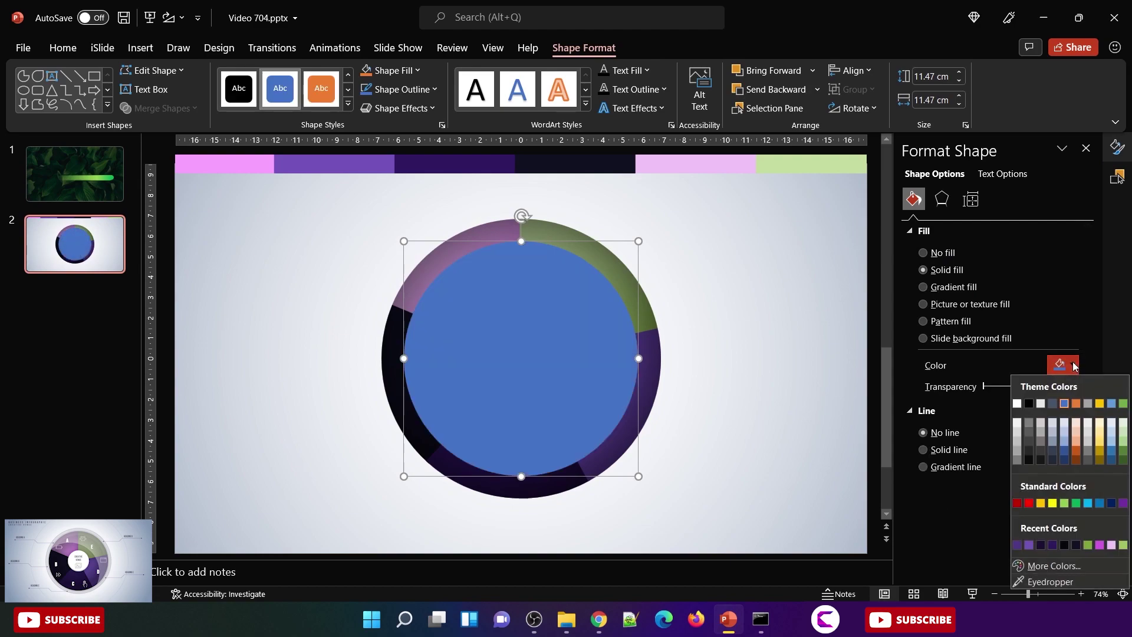
{"action": "left_click", "coordinate": [1017, 404]}
{"action": "left_click_drag", "start_coordinate": [985, 387], "coordinate": [1015, 387]}
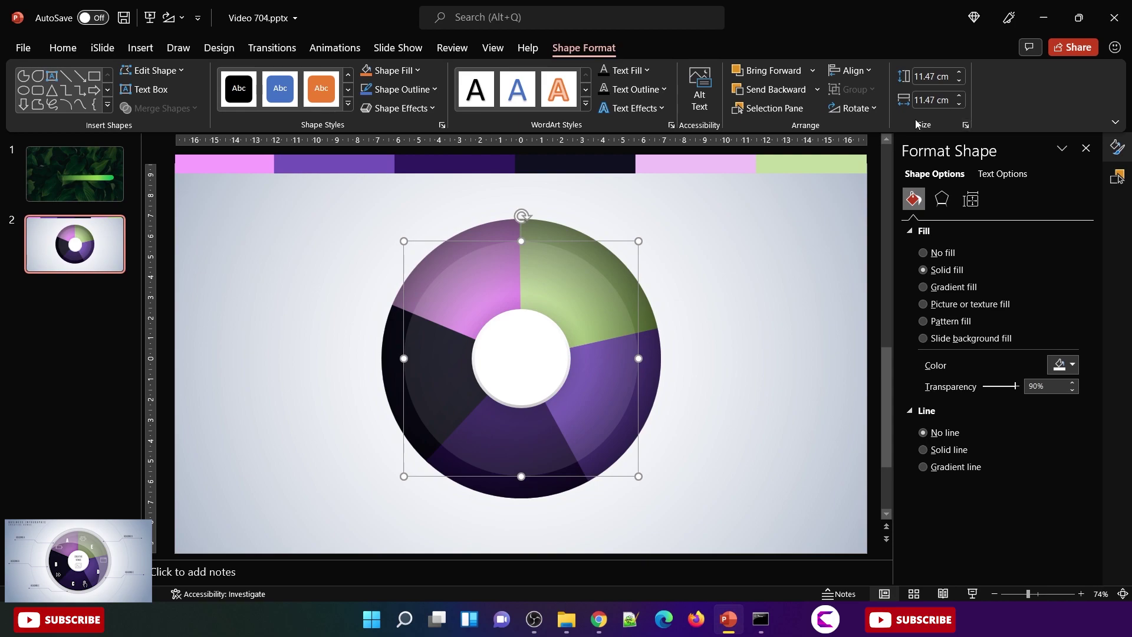
Step: Move Oval 12 below the white centre circle and enlarge it to 12.78 cm
{"action": "left_click", "coordinate": [769, 107]}
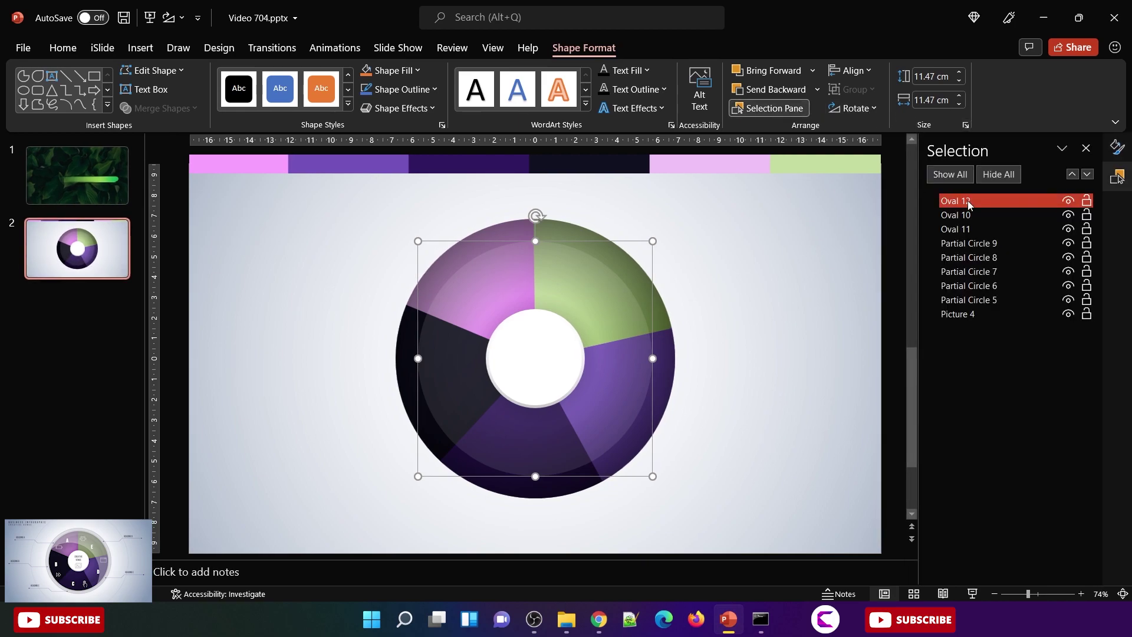
{"action": "left_click_drag", "start_coordinate": [968, 201], "coordinate": [964, 220]}
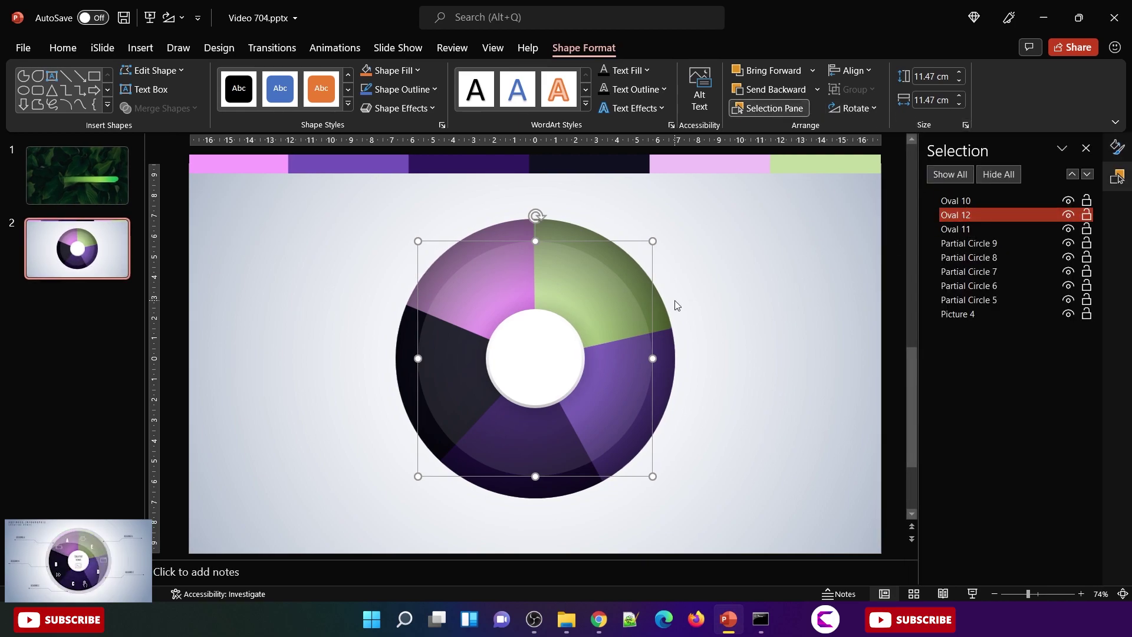
{"action": "left_click_drag", "start_coordinate": [653, 242], "coordinate": [671, 243]}
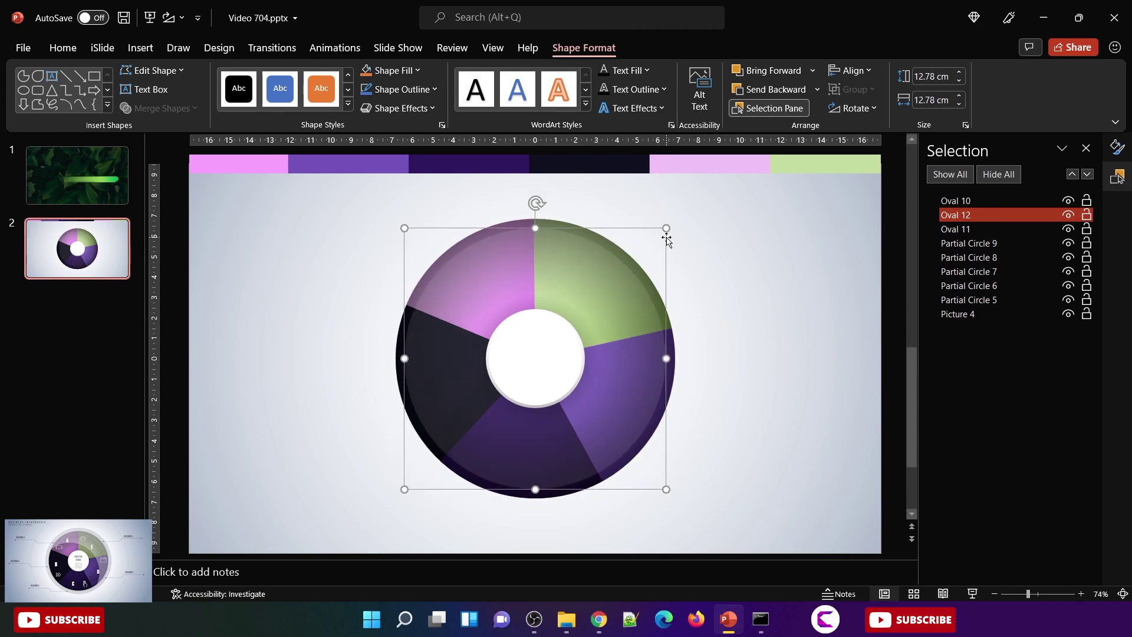
Step: Copy-paste the overlay, shrink the copy to 11.87 cm, centre it and place it below the white centre circle
{"action": "key", "text": "ctrl+c"}
{"action": "key", "text": "ctrl+v"}
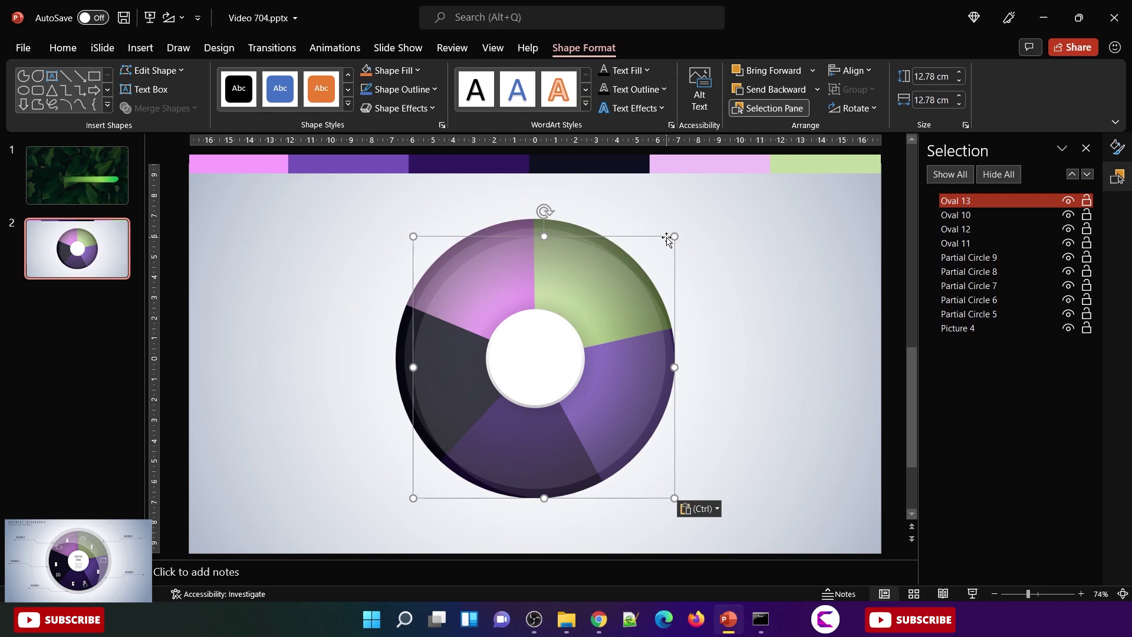
{"action": "left_click", "coordinate": [671, 241]}
{"action": "left_click", "coordinate": [591, 299]}
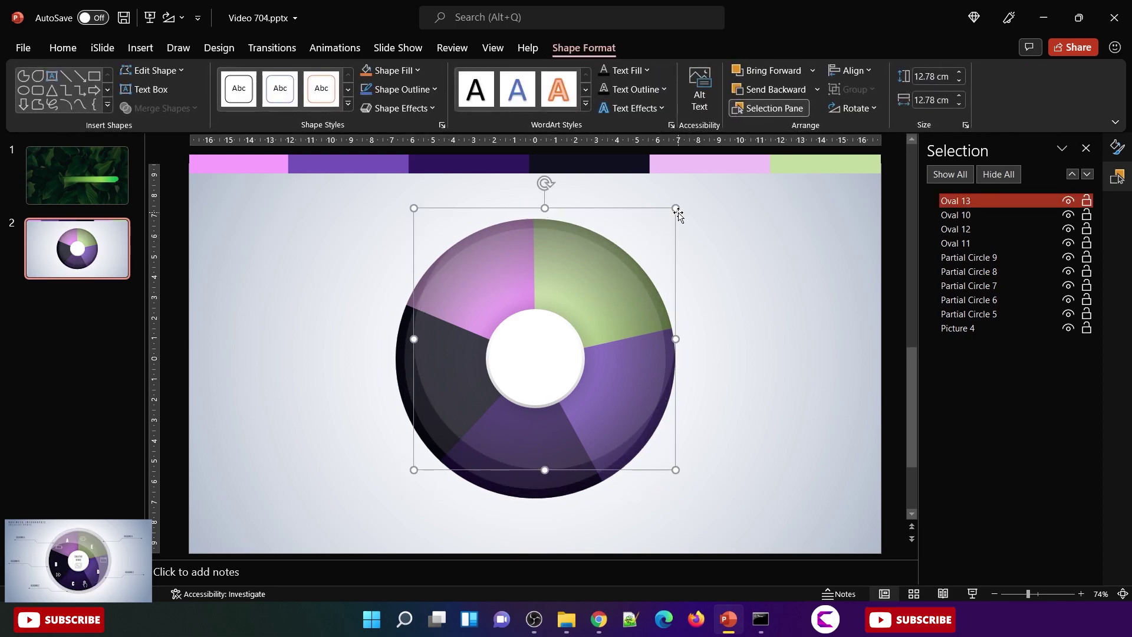
{"action": "left_click_drag", "start_coordinate": [678, 207], "coordinate": [667, 218]}
{"action": "left_click_drag", "start_coordinate": [631, 302], "coordinate": [615, 328]}
{"action": "left_click_drag", "start_coordinate": [954, 203], "coordinate": [954, 217]}
{"action": "left_click", "coordinate": [805, 383]}
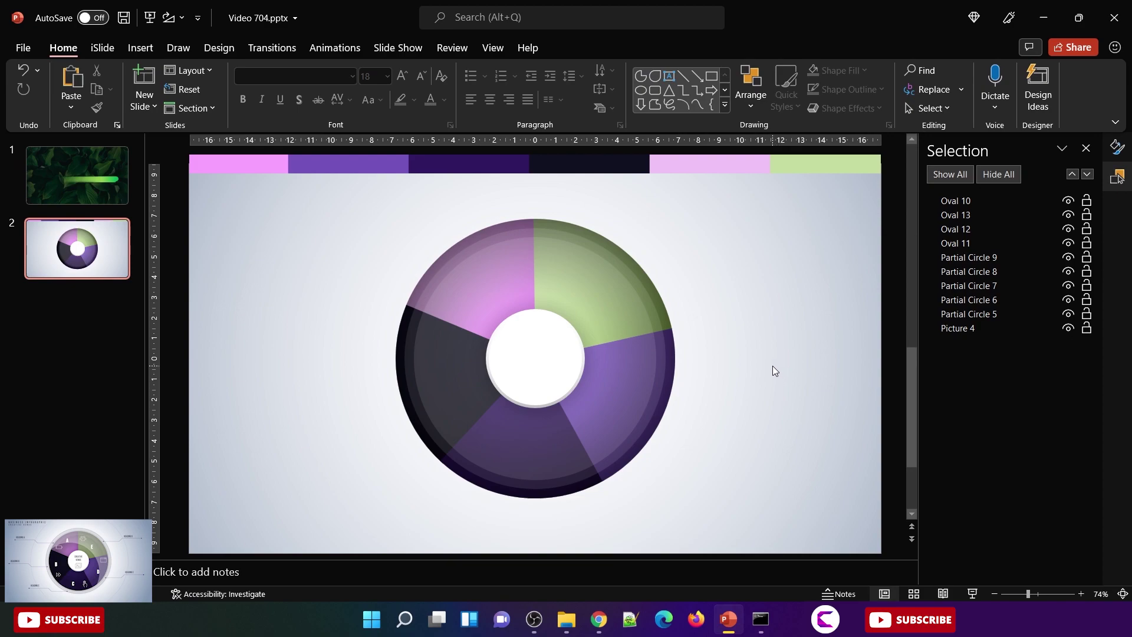
{"action": "left_click", "coordinate": [558, 365]}
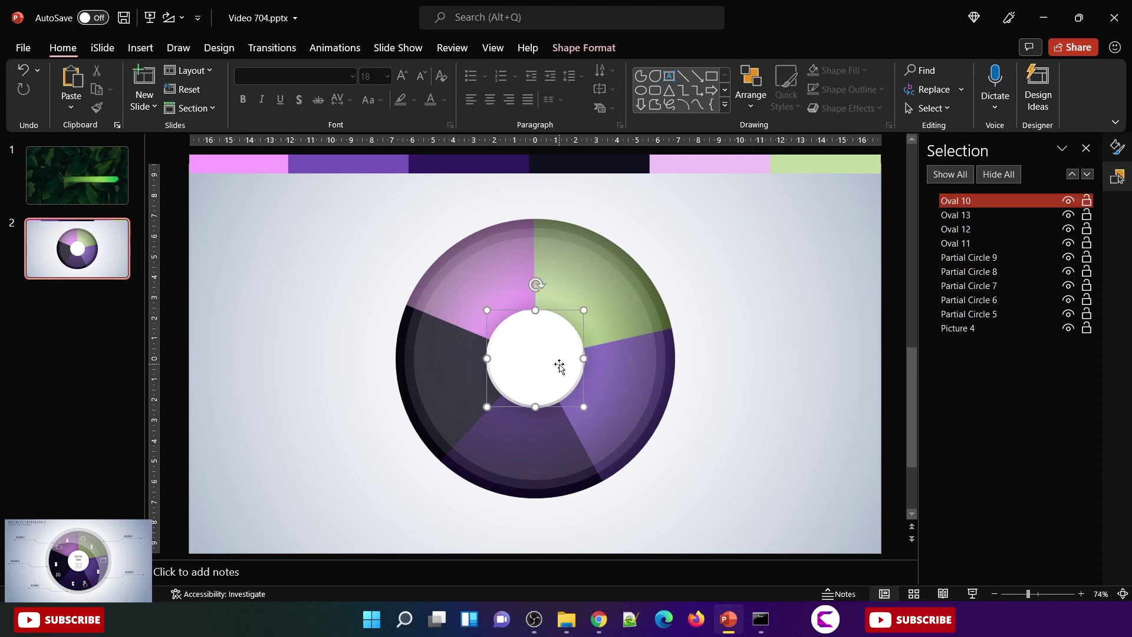
Step: Select all five wheel slices, Partial Circles 5–9, in the Selection Pane
{"action": "left_click", "coordinate": [996, 256]}
{"action": "left_click", "coordinate": [996, 286], "text": "ctrl"}
{"action": "left_click", "coordinate": [996, 289], "text": "ctrl"}
{"action": "left_click", "coordinate": [996, 310], "text": "ctrl"}
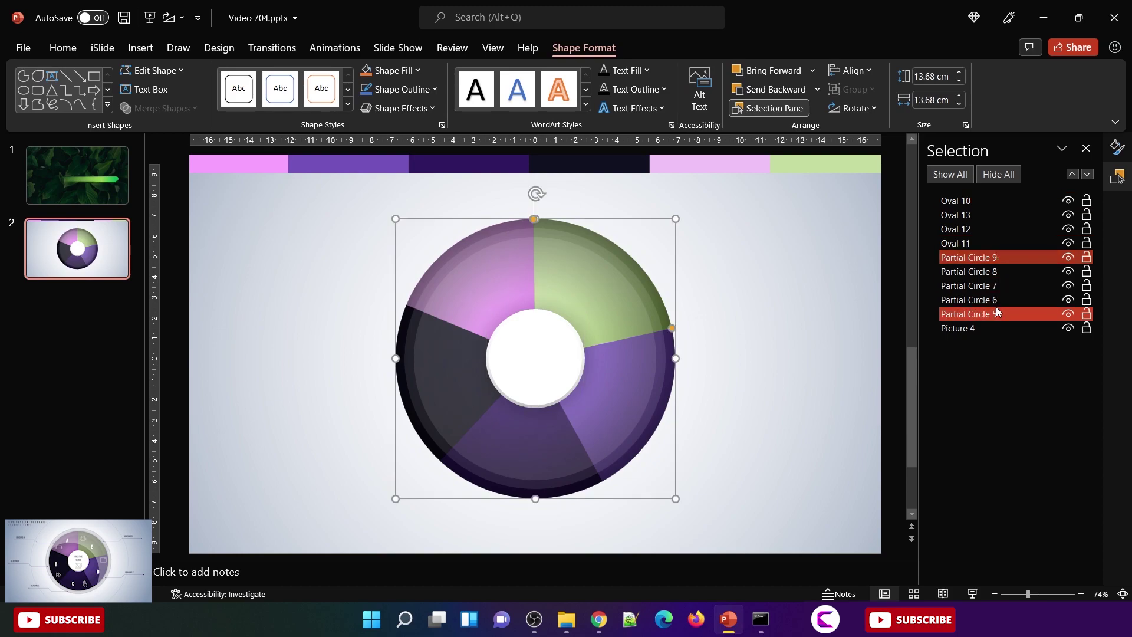
{"action": "left_click", "coordinate": [996, 302], "text": "shift"}
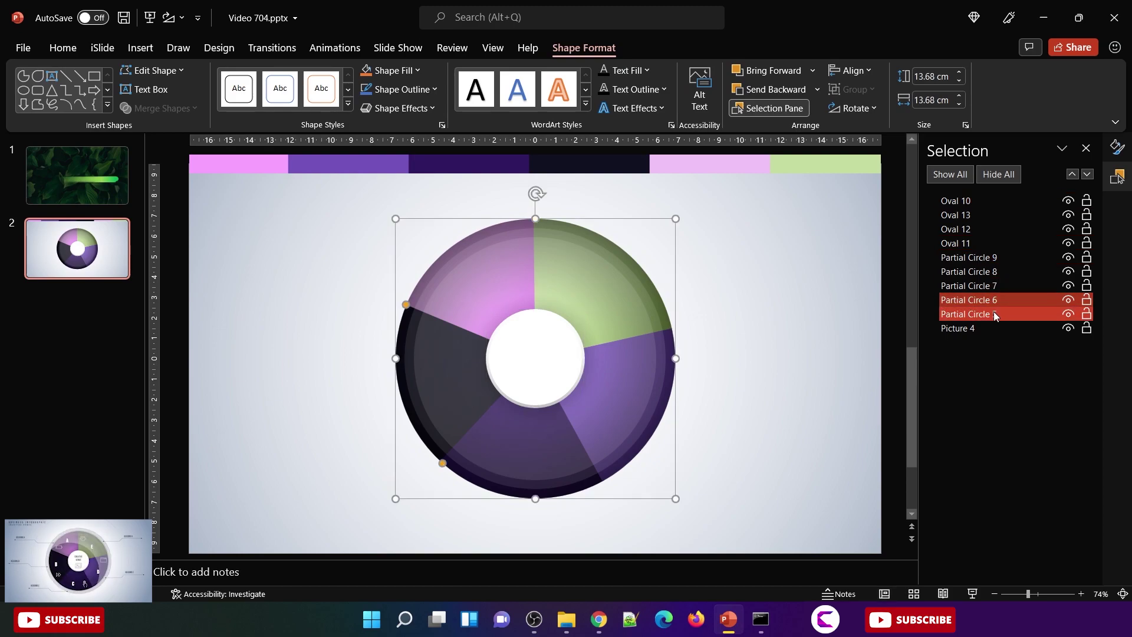
{"action": "left_click", "coordinate": [993, 287], "text": "ctrl"}
{"action": "left_click", "coordinate": [993, 271], "text": "ctrl"}
{"action": "left_click", "coordinate": [993, 256], "text": "ctrl"}
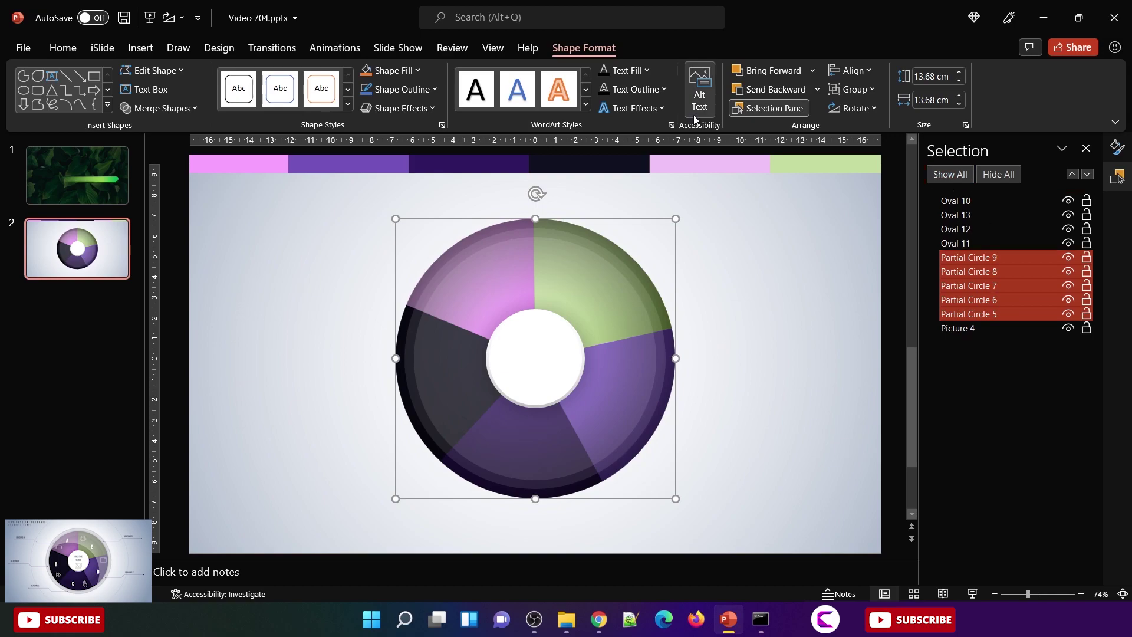
Step: Apply an outer shadow preset to the slices with blur increased to 35 pt
{"action": "left_click", "coordinate": [442, 125]}
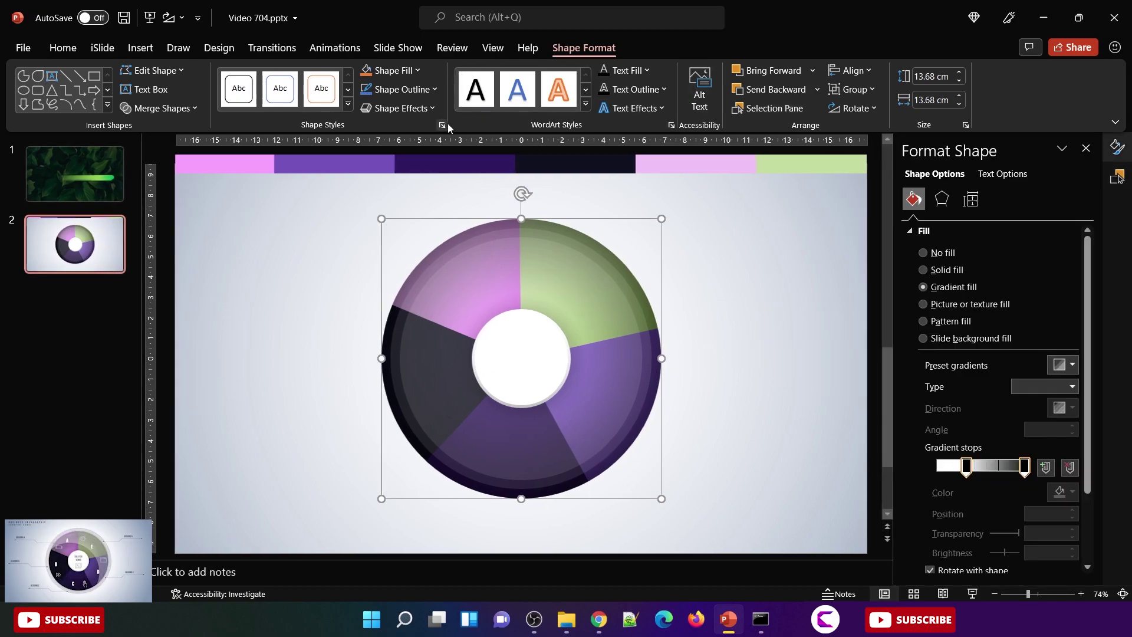
{"action": "left_click", "coordinate": [942, 199]}
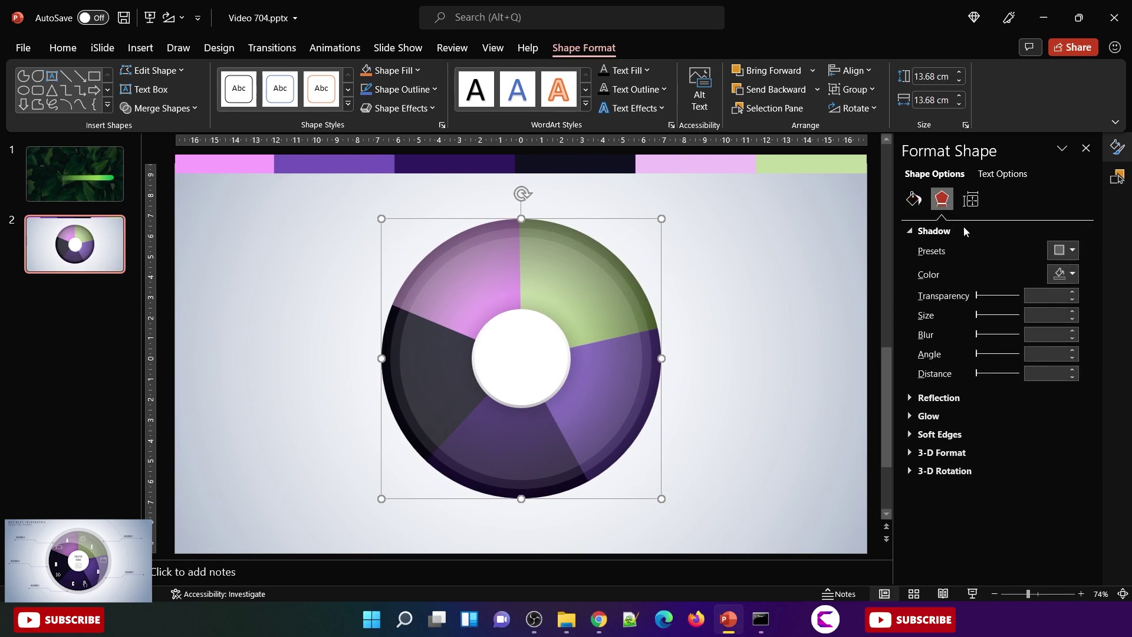
{"action": "left_click", "coordinate": [1065, 250]}
{"action": "left_click", "coordinate": [1018, 373]}
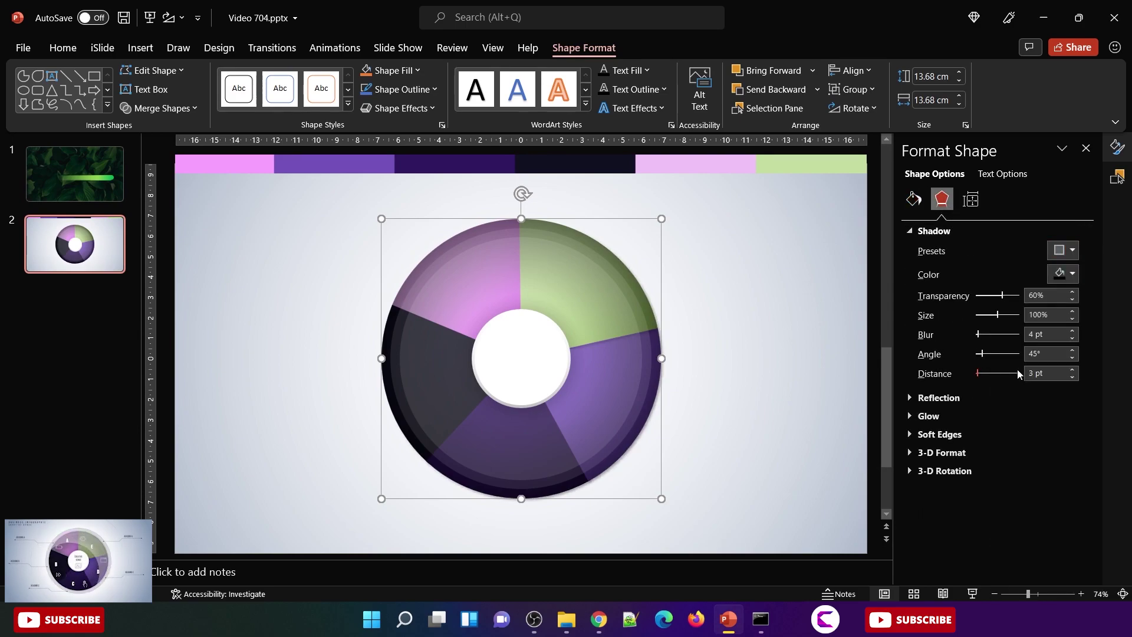
{"action": "left_click_drag", "start_coordinate": [979, 339], "coordinate": [993, 336]}
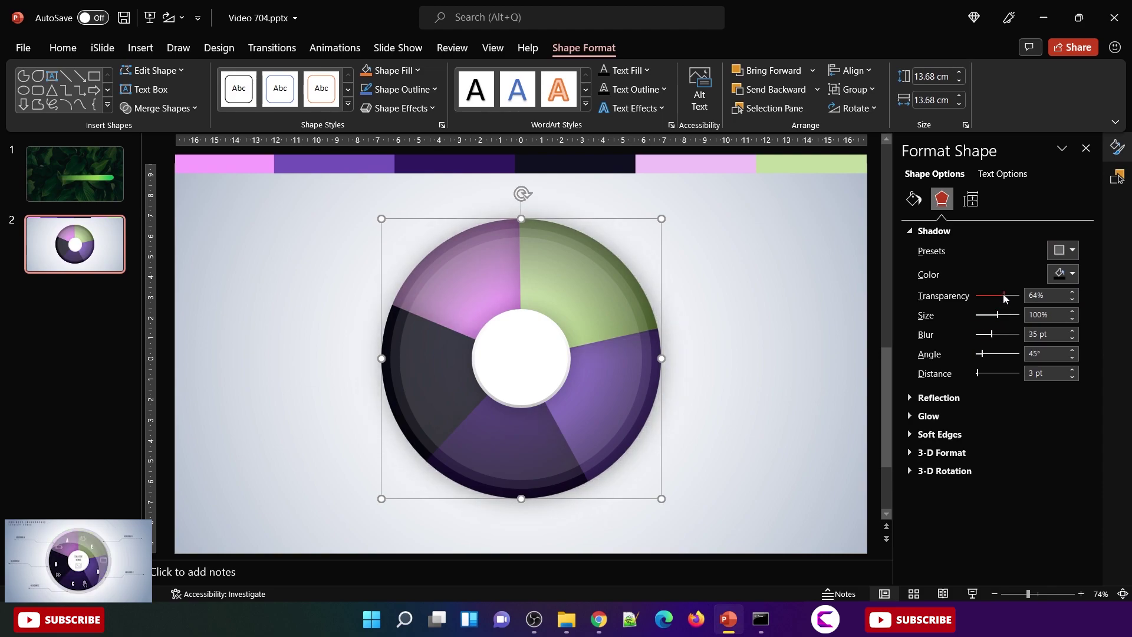
Step: Lower the smaller white overlay circle's transparency from 90% to 86%
{"action": "left_click", "coordinate": [730, 374]}
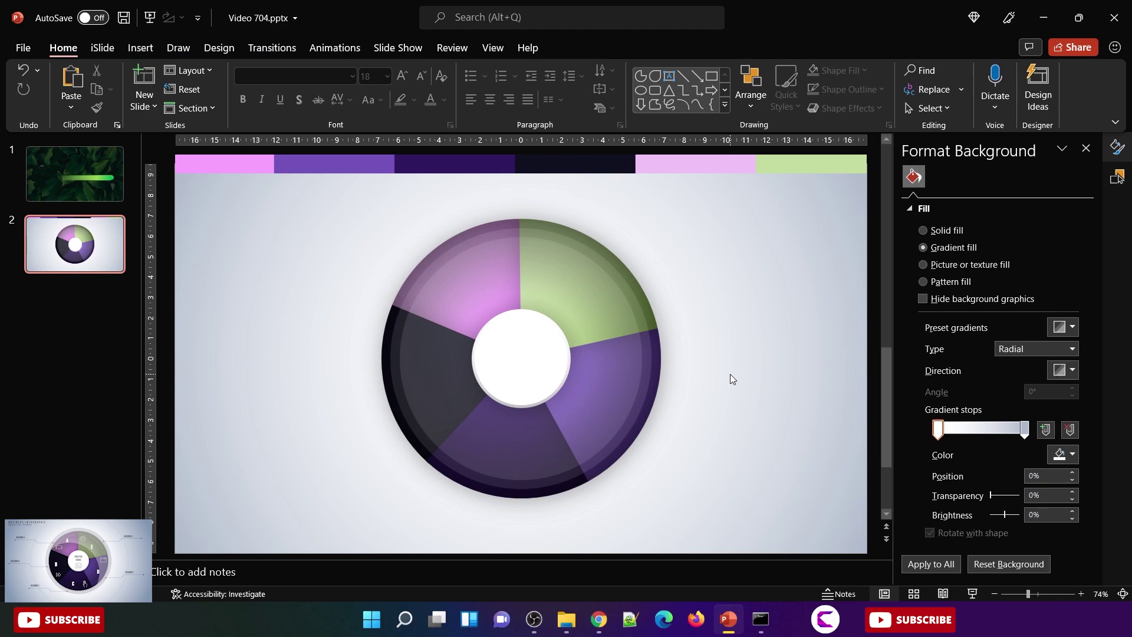
{"action": "left_click", "coordinate": [607, 301]}
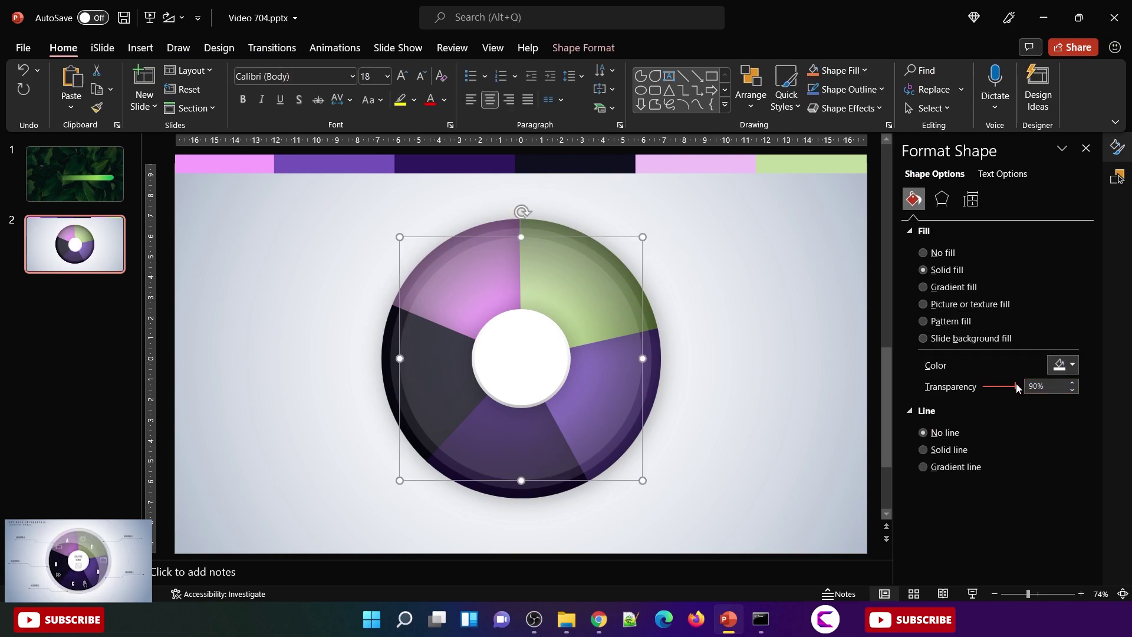
{"action": "left_click_drag", "start_coordinate": [1017, 384], "coordinate": [1015, 386]}
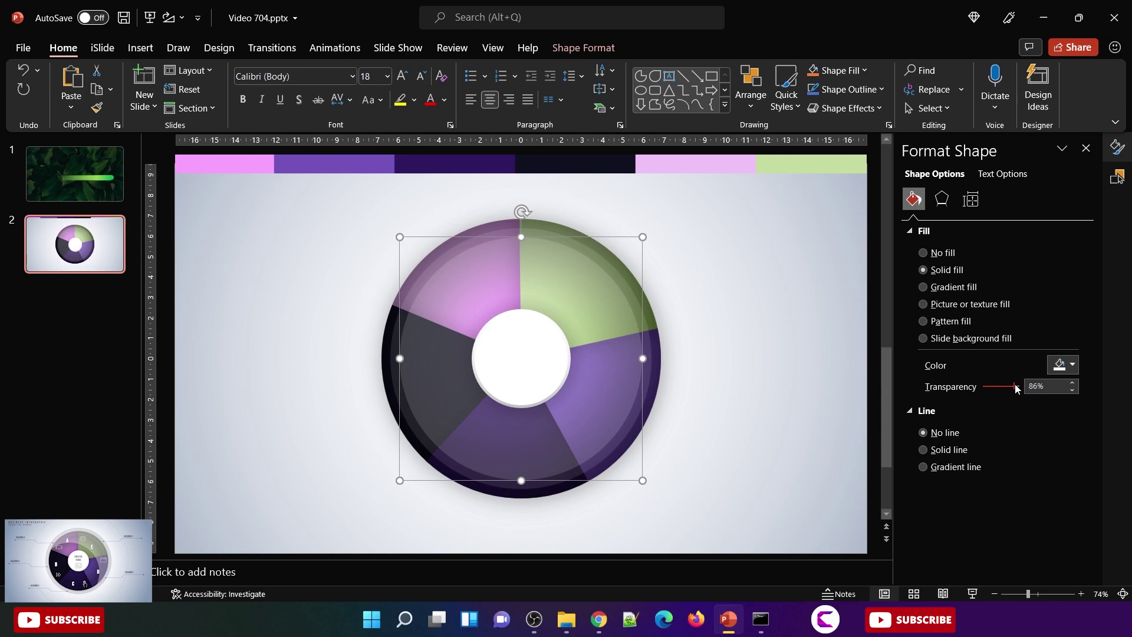
{"action": "left_click", "coordinate": [683, 378]}
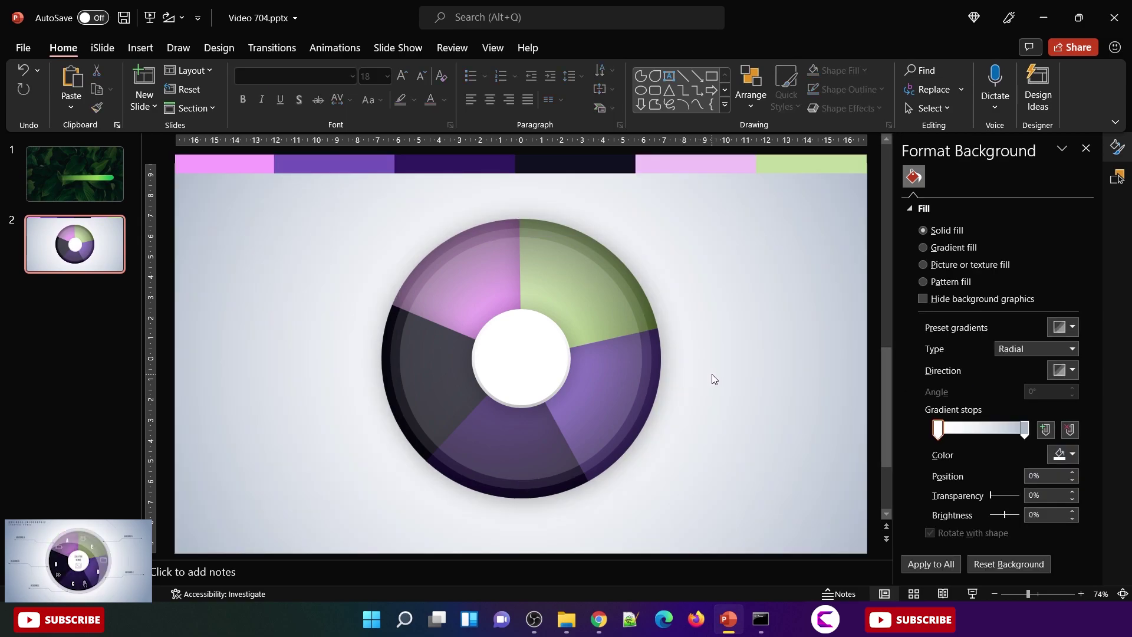
{"action": "left_click", "coordinate": [141, 50]}
Step: Draw a large circle over the wheel and centre it on the wheel
{"action": "left_click", "coordinate": [243, 105]}
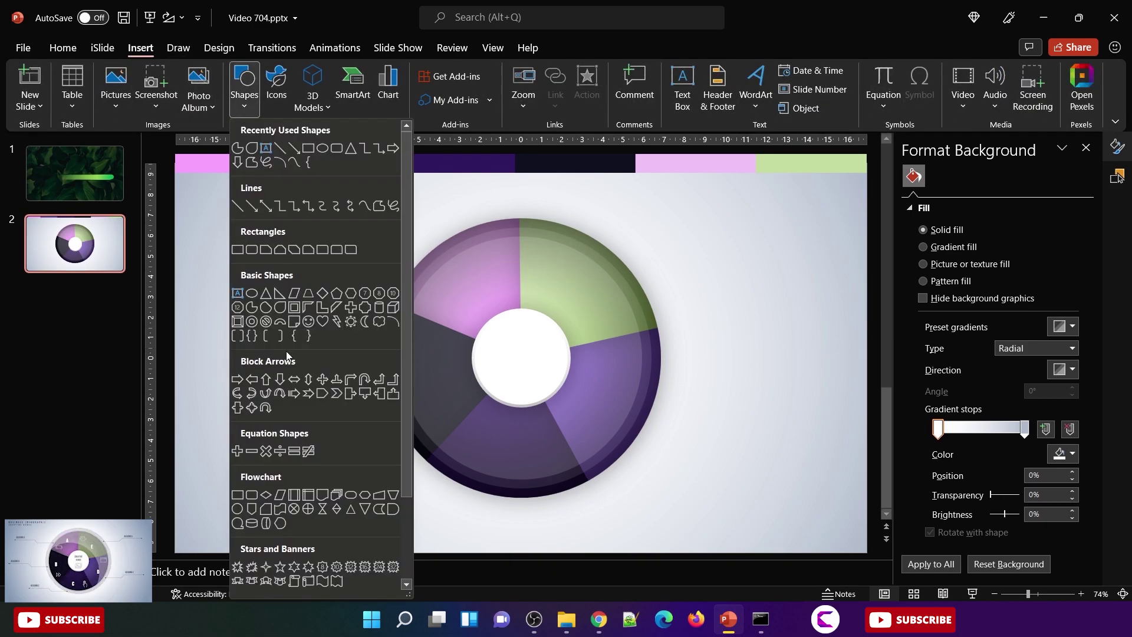
{"action": "left_click", "coordinate": [252, 322]}
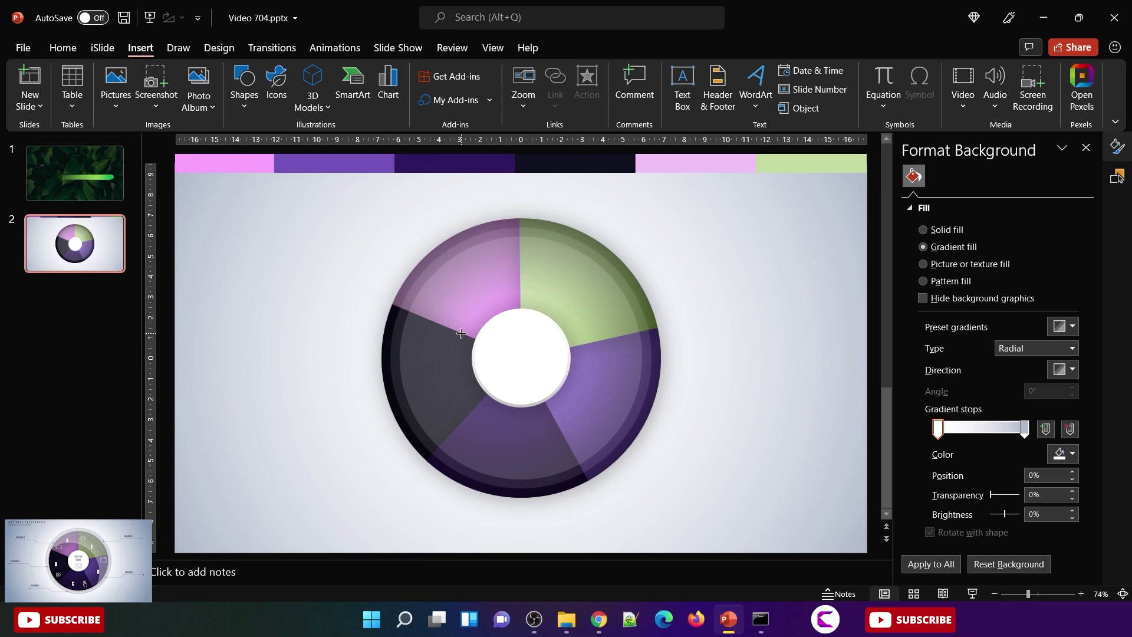
{"action": "mouse_move", "coordinate": [513, 348]}
{"action": "left_mouse_down"}
{"action": "mouse_move", "coordinate": [660, 495]}
{"action": "mouse_move", "coordinate": [678, 480]}
{"action": "mouse_move", "coordinate": [679, 513]}
{"action": "left_mouse_up"}
{"action": "left_click_drag", "start_coordinate": [568, 386], "coordinate": [605, 421]}
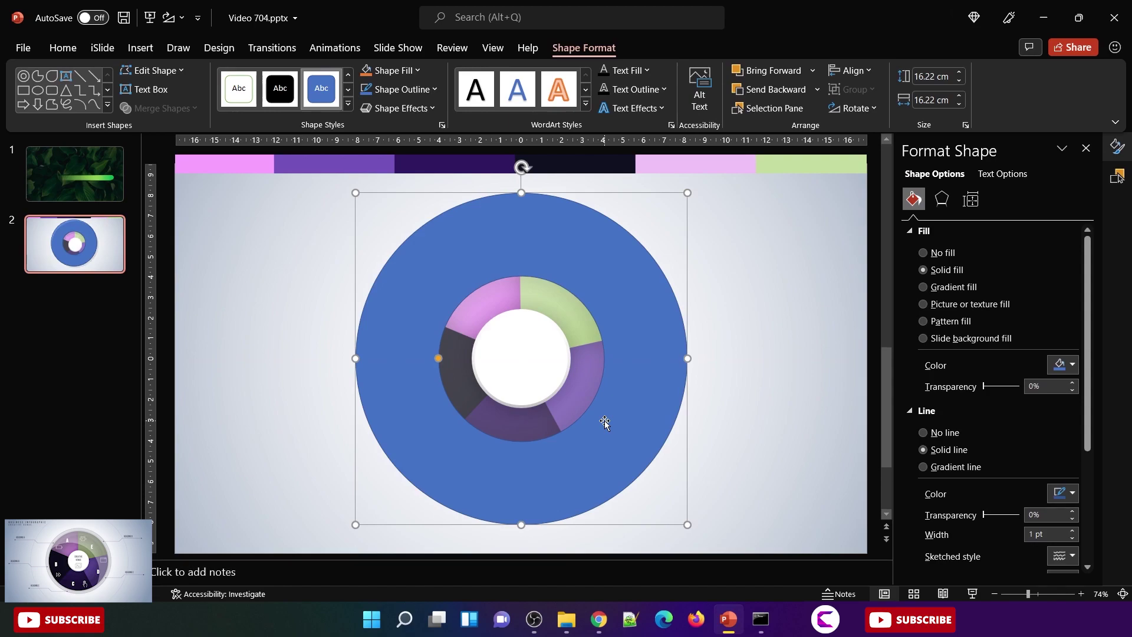
Step: Apply the Inner Center shadow preset to the large circle
{"action": "left_click", "coordinate": [939, 434]}
{"action": "left_click", "coordinate": [941, 199]}
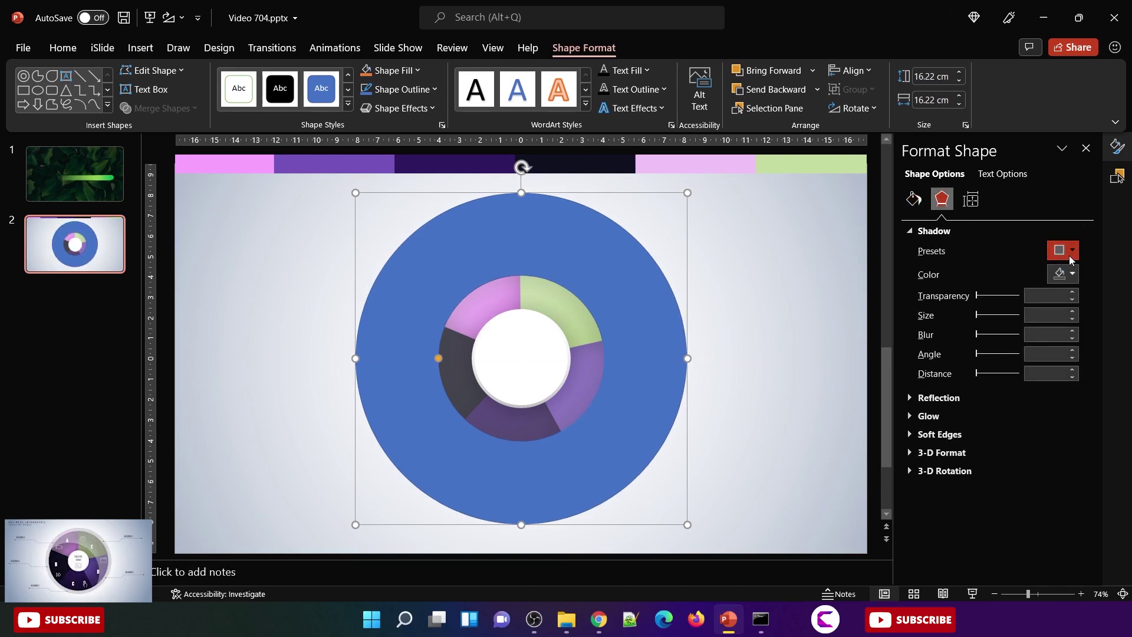
{"action": "left_click", "coordinate": [1071, 257]}
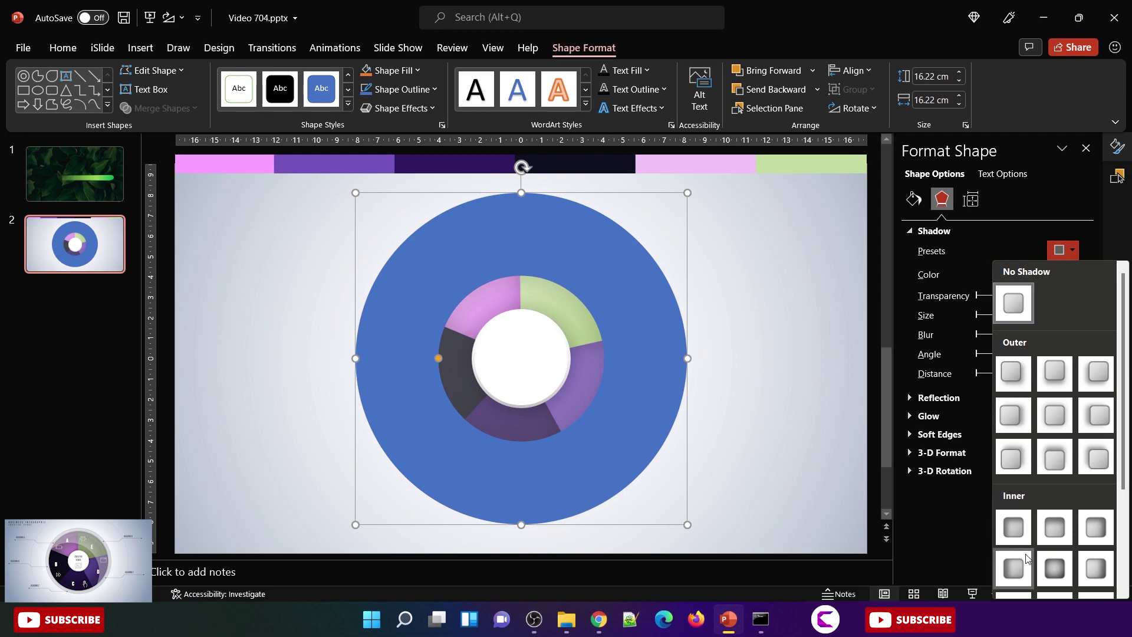
{"action": "left_click_drag", "start_coordinate": [1124, 489], "coordinate": [1126, 524]}
{"action": "left_click", "coordinate": [1055, 506]}
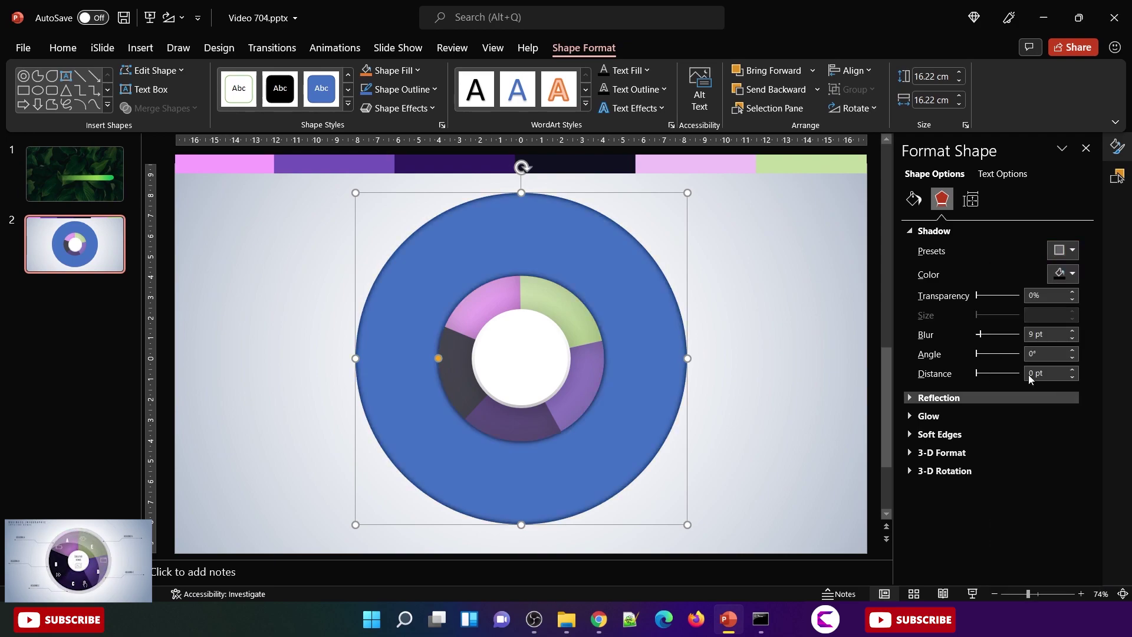
Step: Send the circle behind the donut slices and set its shadow to 37% transparency
{"action": "right_click", "coordinate": [659, 330]}
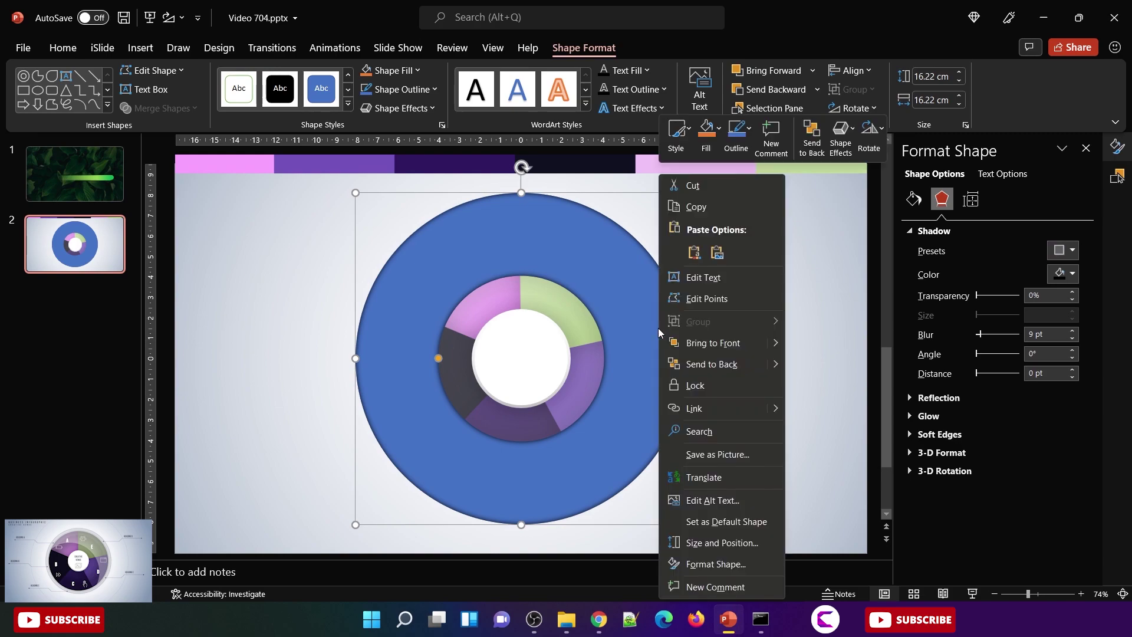
{"action": "left_click", "coordinate": [711, 366]}
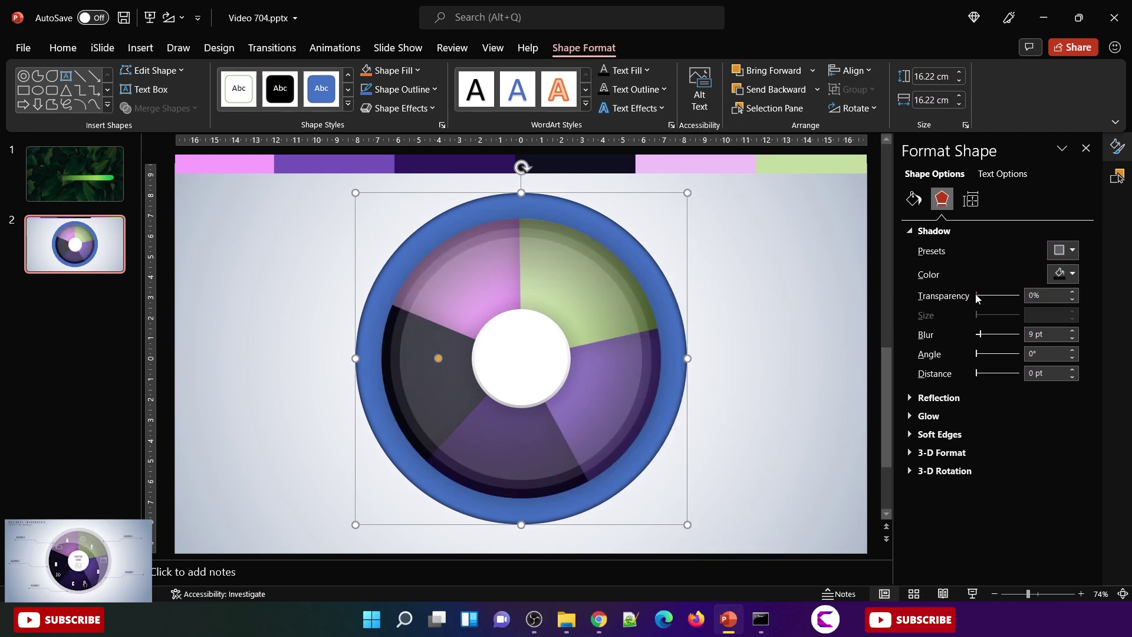
{"action": "left_click_drag", "start_coordinate": [977, 298], "coordinate": [988, 296]}
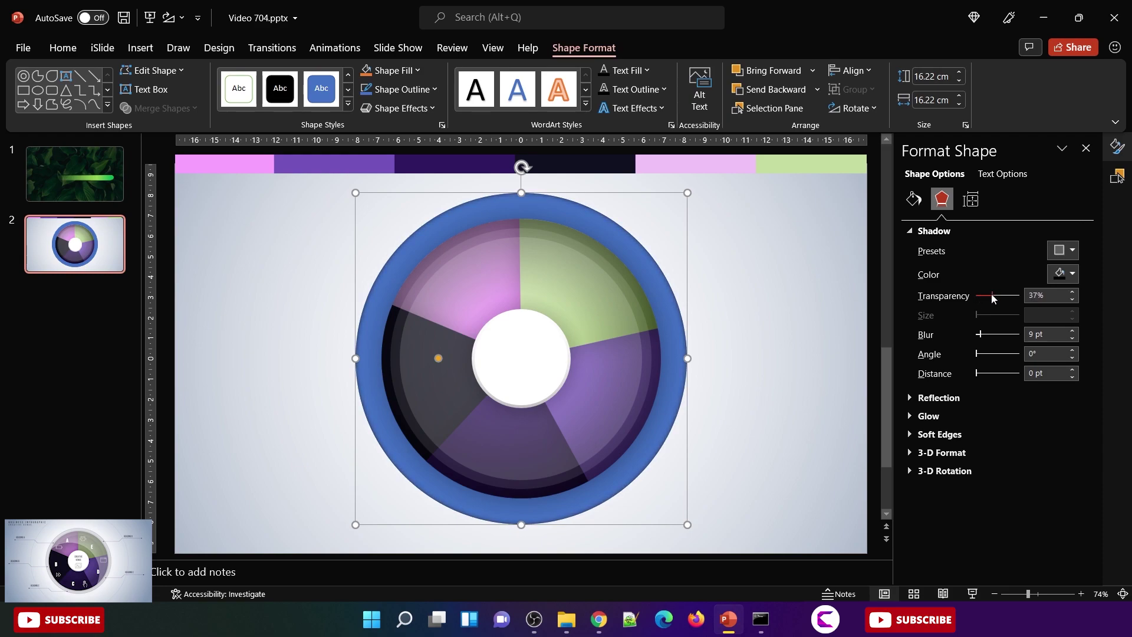
{"action": "left_click", "coordinate": [913, 199]}
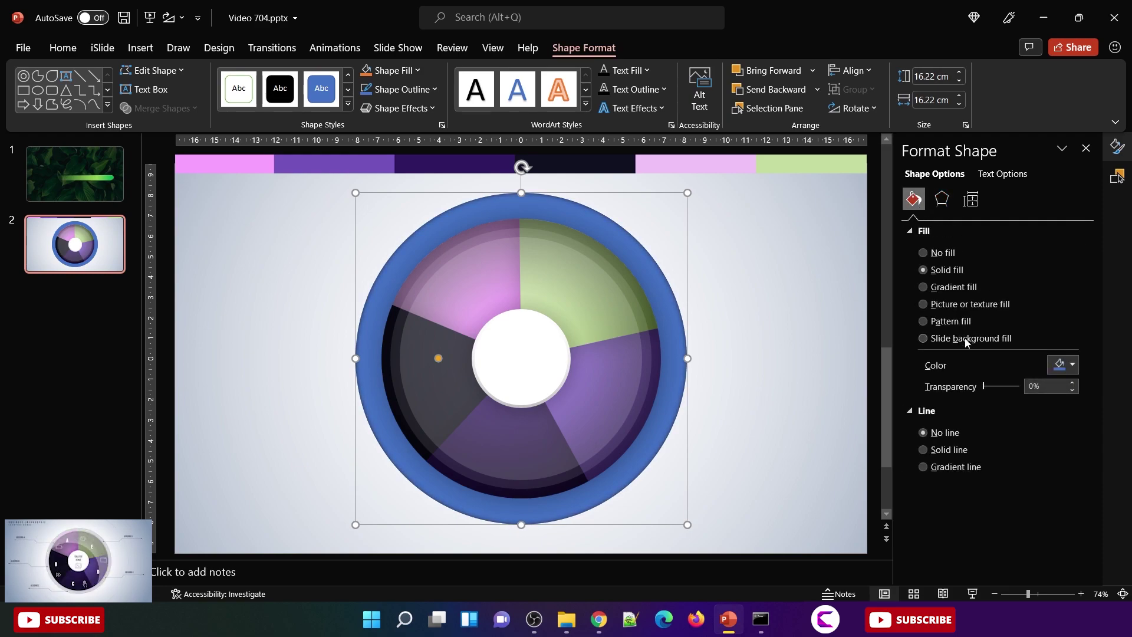
Step: Switch the circle to a pattern fill with grey foreground lines
{"action": "left_click", "coordinate": [951, 323]}
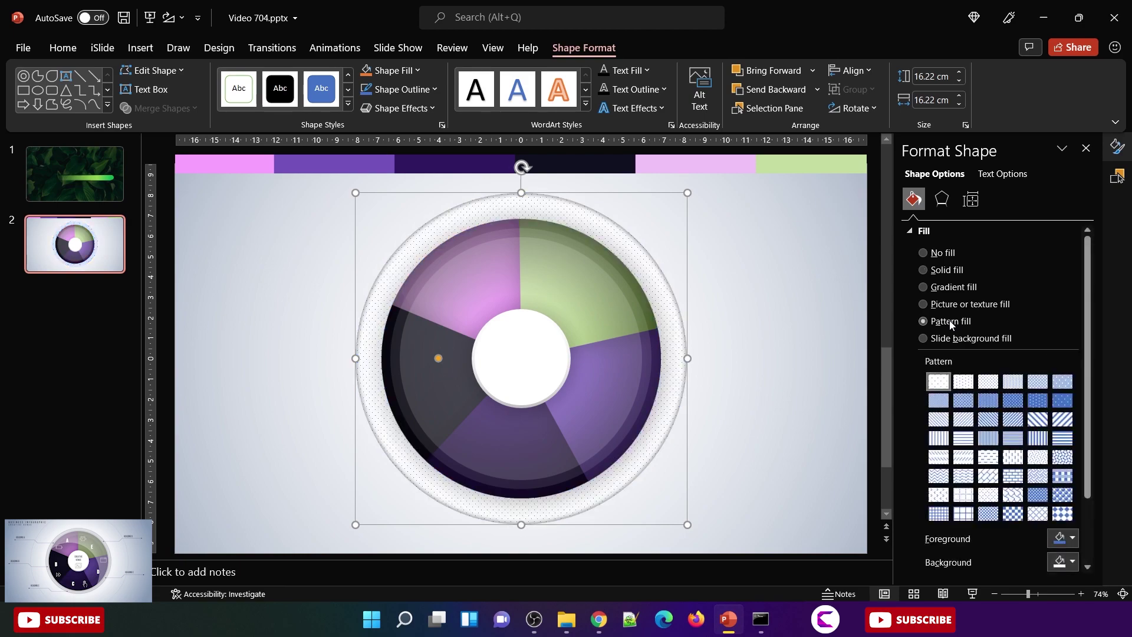
{"action": "left_click", "coordinate": [964, 420]}
{"action": "scroll", "coordinate": [1092, 384], "scroll_direction": "down", "scroll_amount": 3}
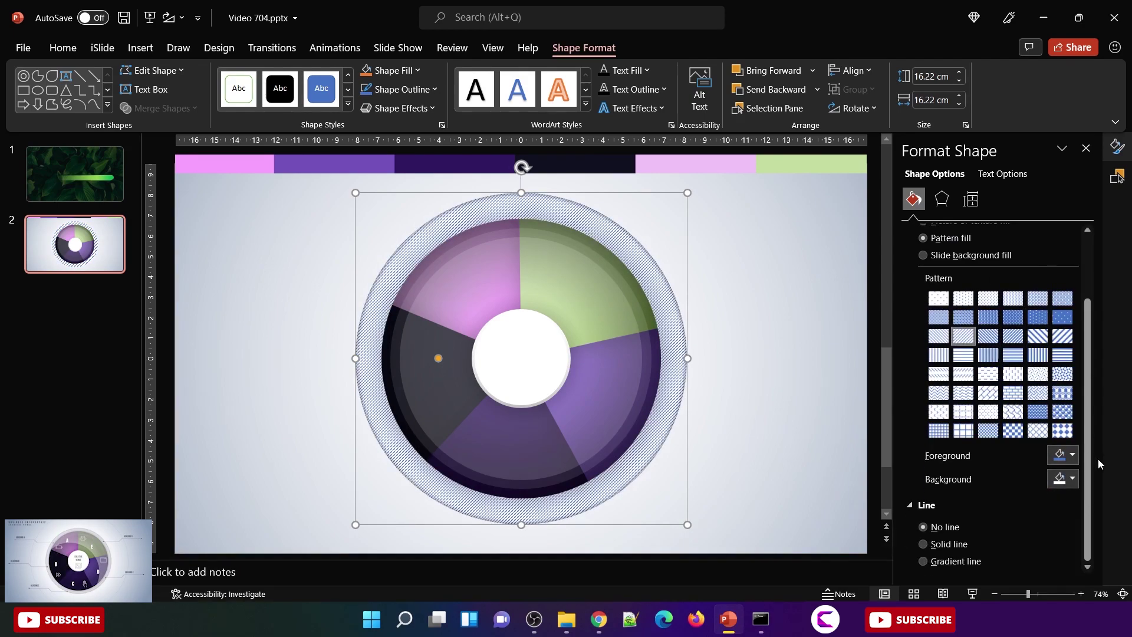
{"action": "left_click", "coordinate": [1078, 459]}
{"action": "left_click", "coordinate": [1053, 299]}
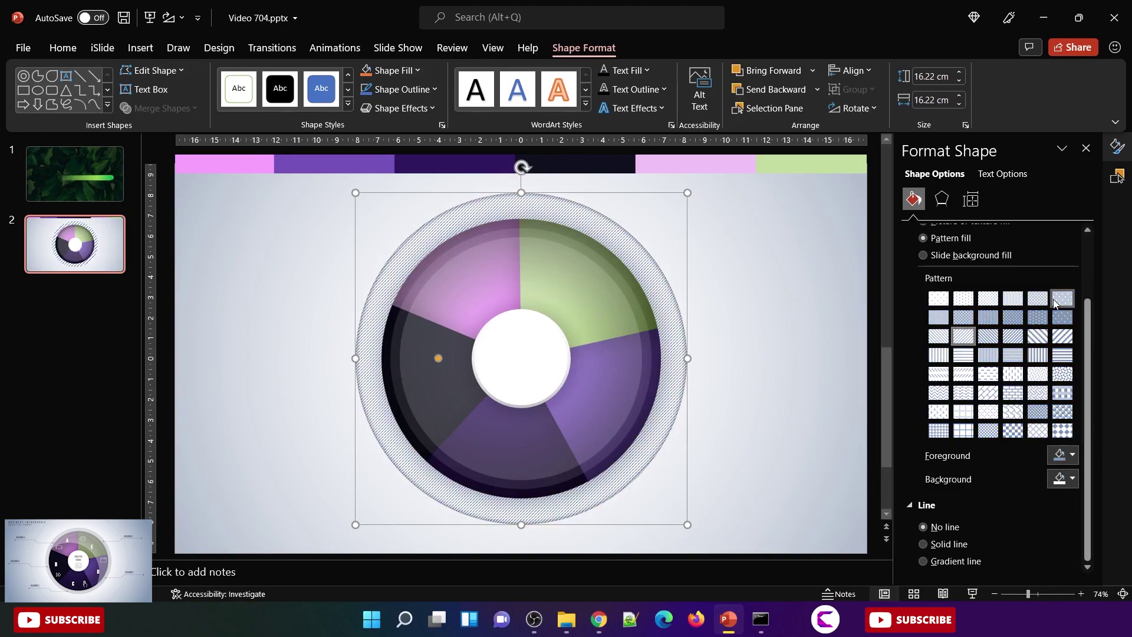
{"action": "left_click", "coordinate": [1074, 459]}
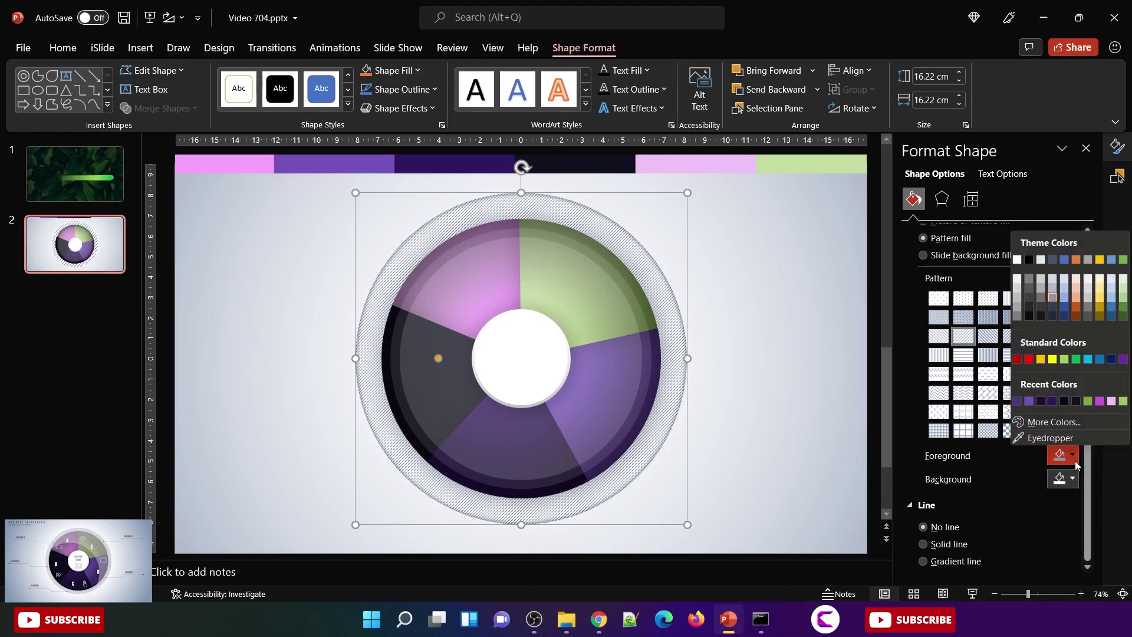
{"action": "left_click", "coordinate": [1055, 293]}
Step: Try several vertical, weave and dot patterns, then settle on the fine grid
{"action": "left_click", "coordinate": [989, 356]}
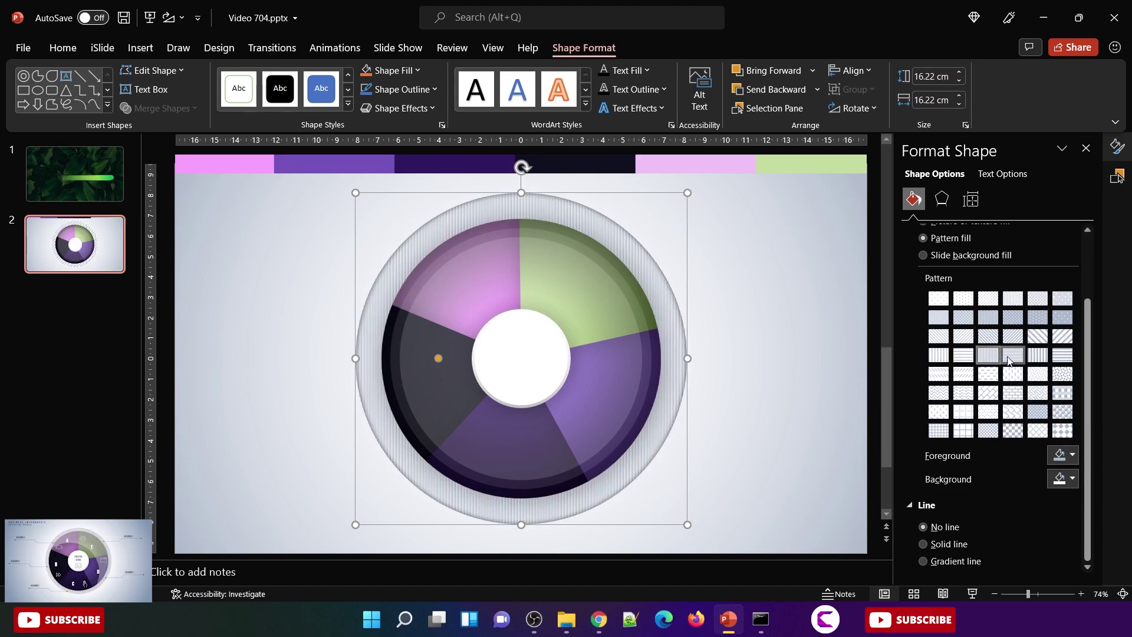
{"action": "left_click", "coordinate": [1011, 357]}
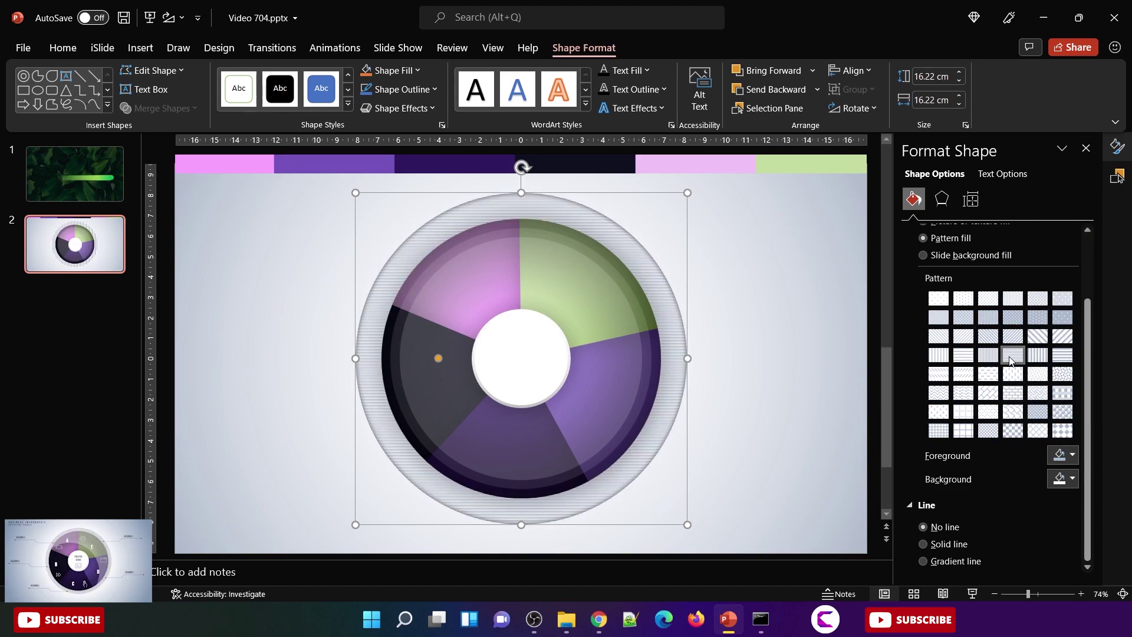
{"action": "left_click", "coordinate": [948, 431]}
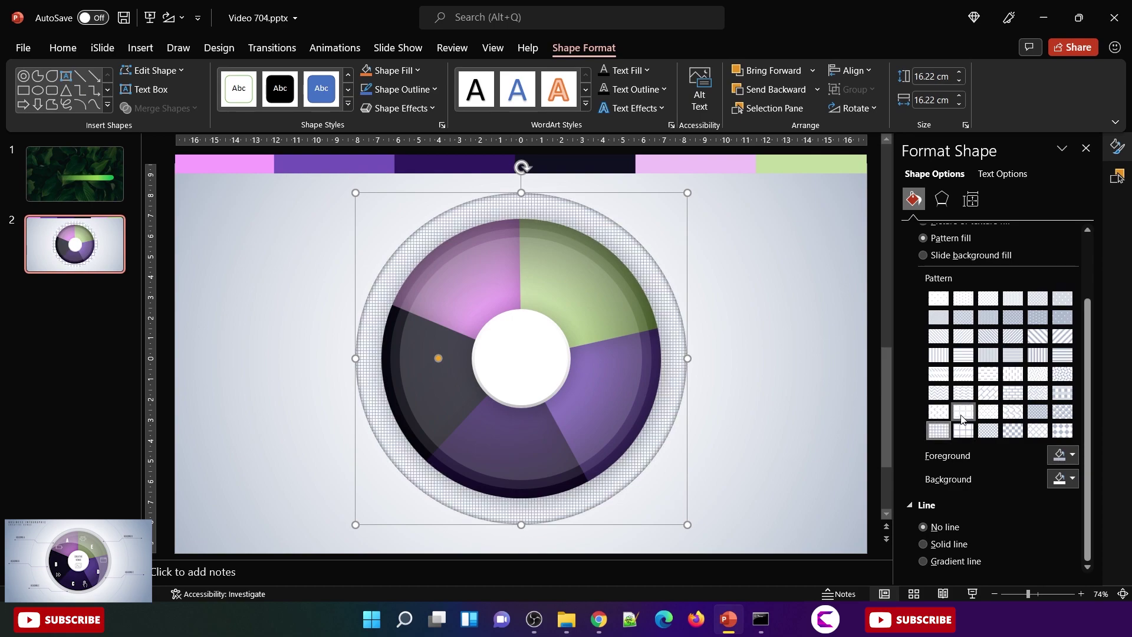
{"action": "left_click", "coordinate": [1038, 393]}
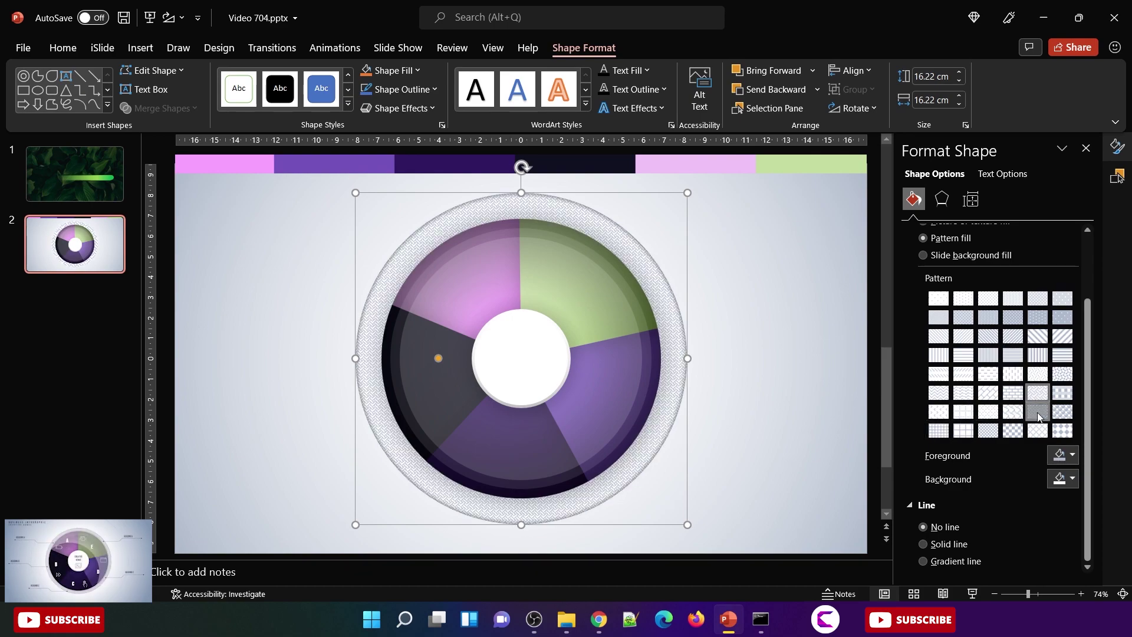
{"action": "left_click", "coordinate": [1039, 416]}
{"action": "left_click", "coordinate": [1039, 393]}
{"action": "left_click", "coordinate": [1040, 378]}
{"action": "left_click", "coordinate": [1017, 375]}
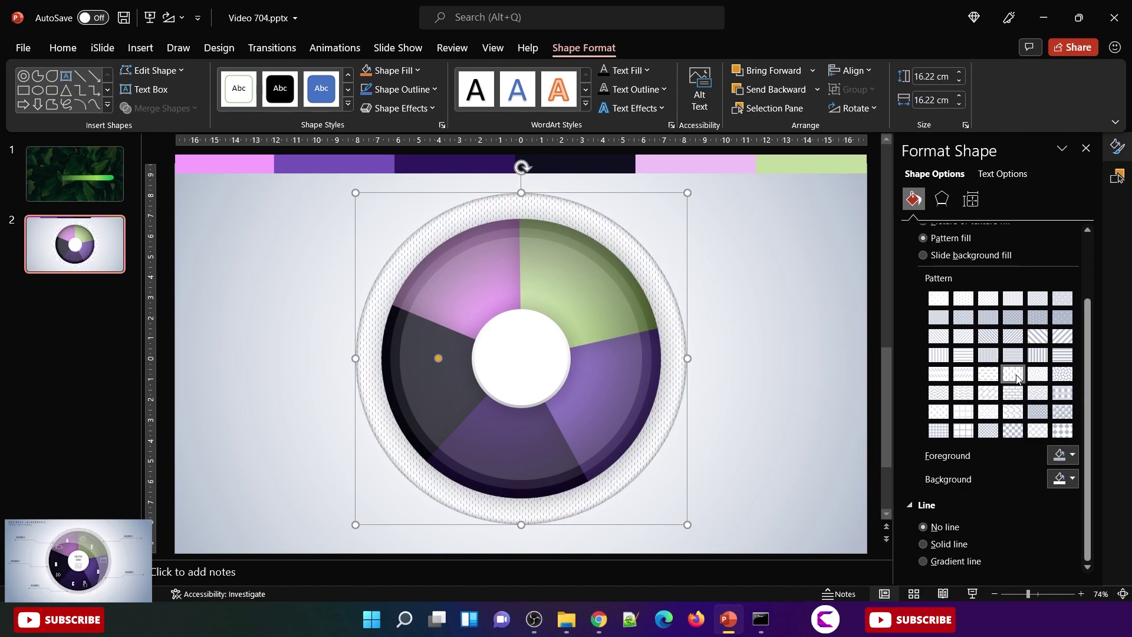
{"action": "left_click", "coordinate": [939, 412]}
{"action": "left_click", "coordinate": [972, 394]}
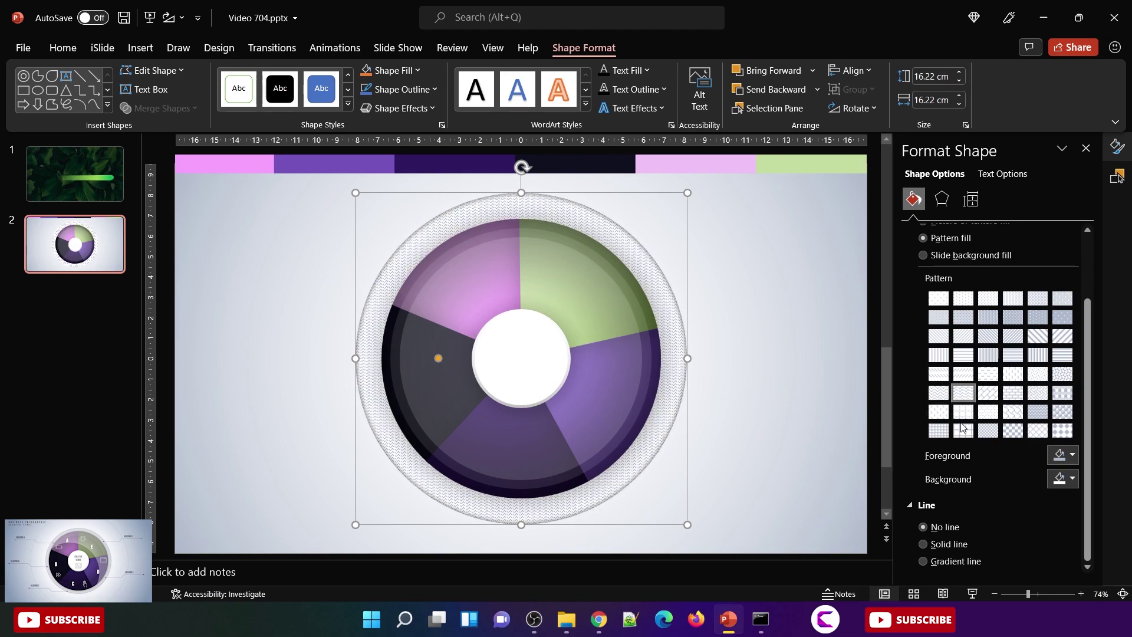
{"action": "left_click", "coordinate": [943, 434]}
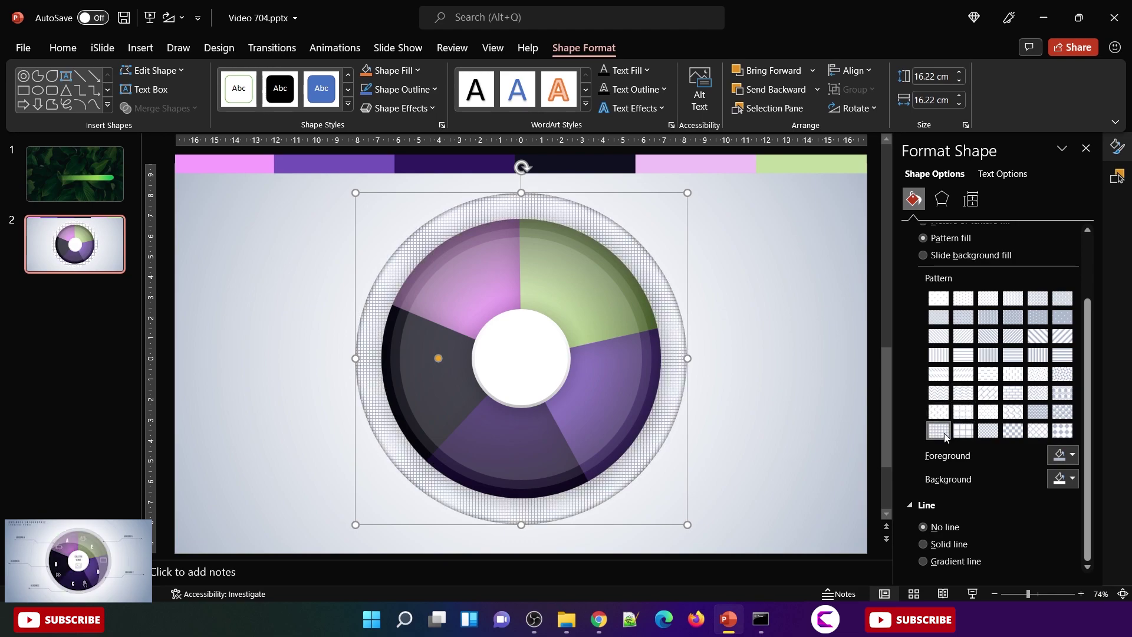
Step: Lighten the grid pattern's foreground colour to a light grey
{"action": "left_click", "coordinate": [1071, 457]}
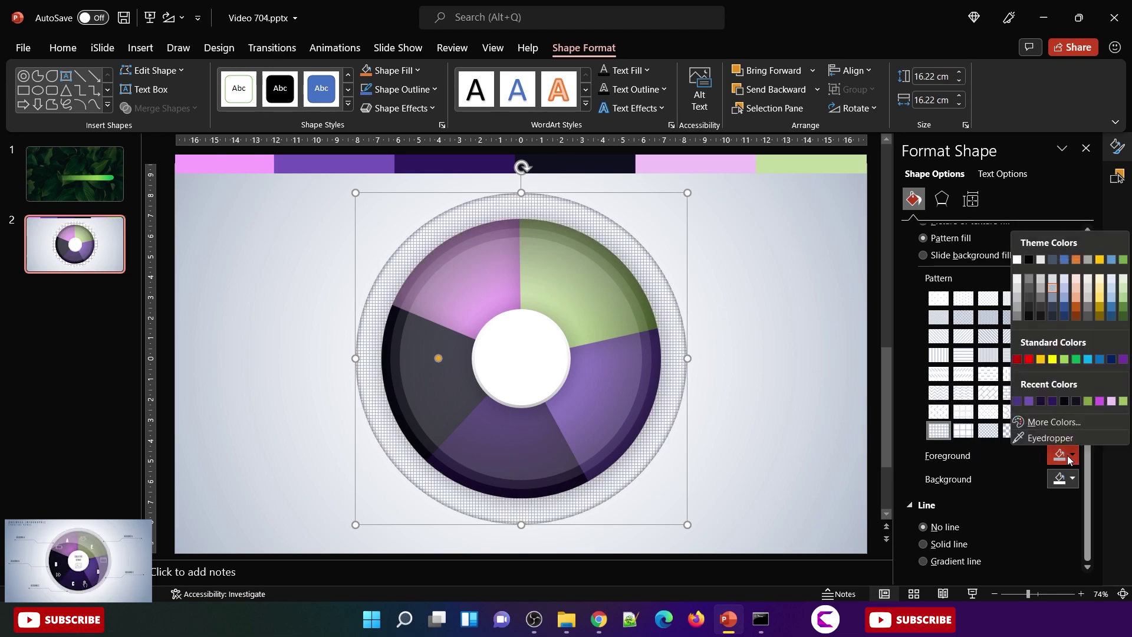
{"action": "left_click", "coordinate": [1051, 282]}
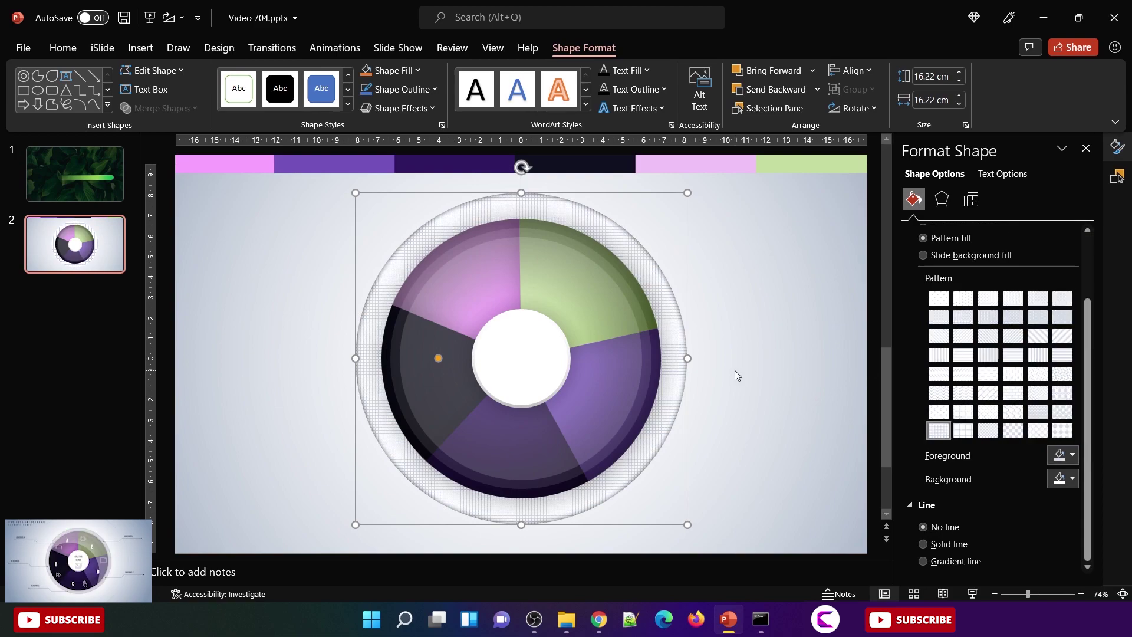
{"action": "left_click", "coordinate": [942, 199]}
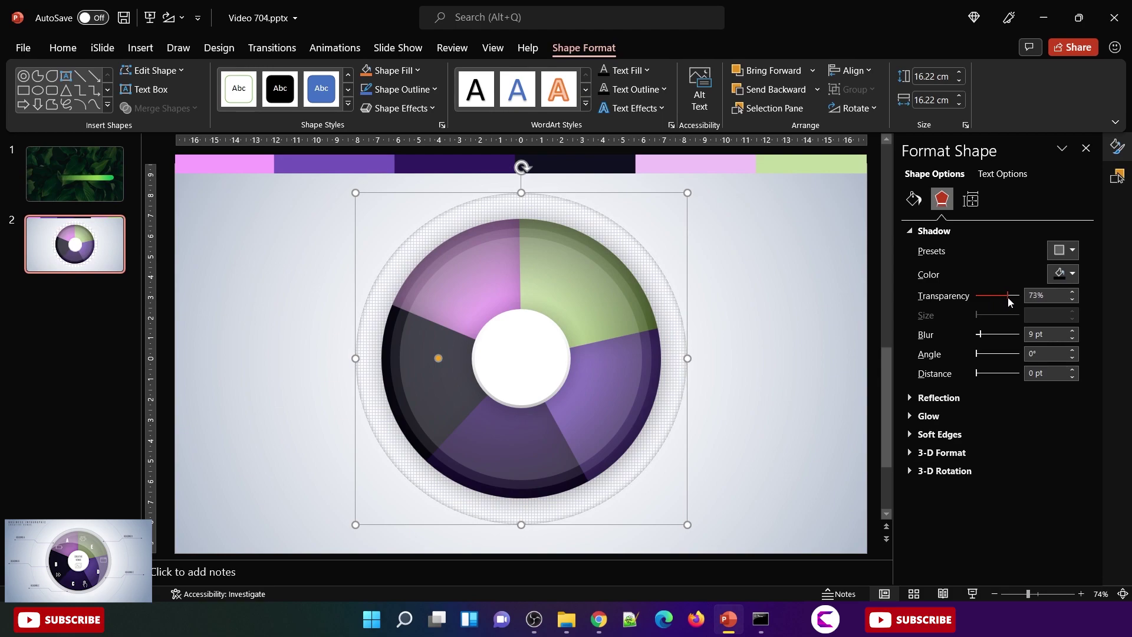
Step: Adjust the ring's shadow transparency and paste a copy of the gradient circle centred over the wheel
{"action": "left_click_drag", "start_coordinate": [1008, 298], "coordinate": [999, 299]}
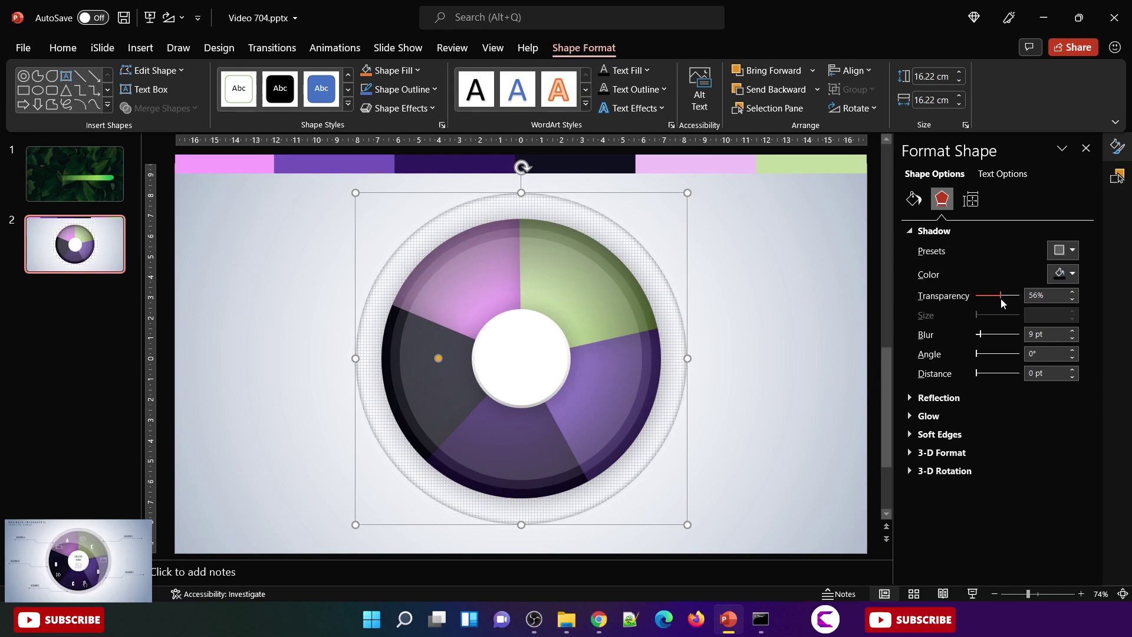
{"action": "left_click", "coordinate": [721, 353]}
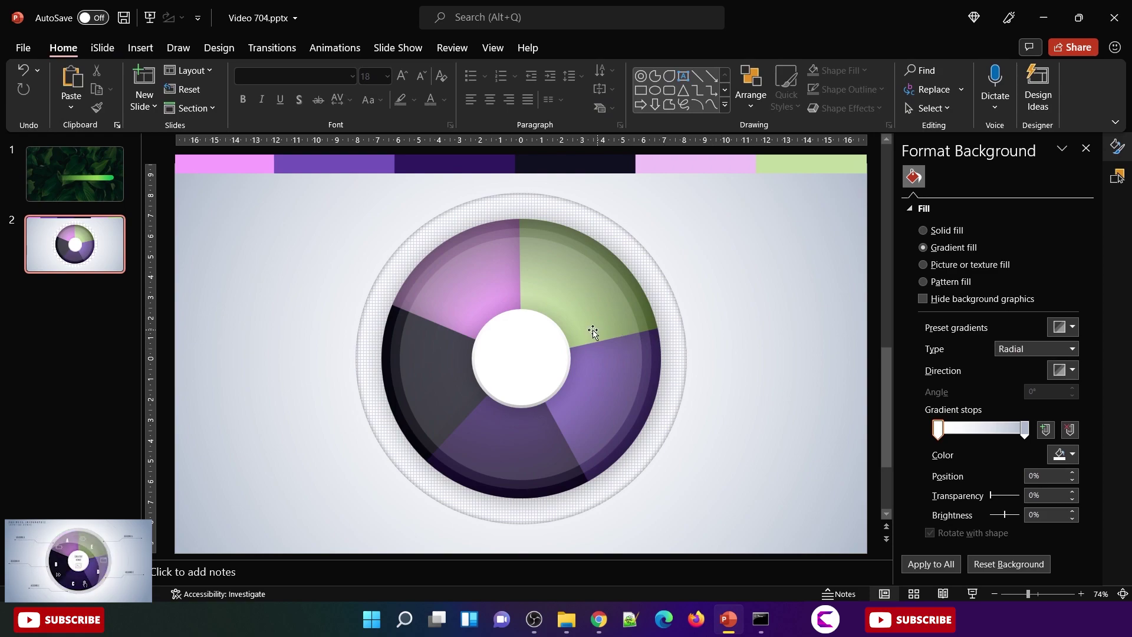
{"action": "left_click", "coordinate": [656, 328]}
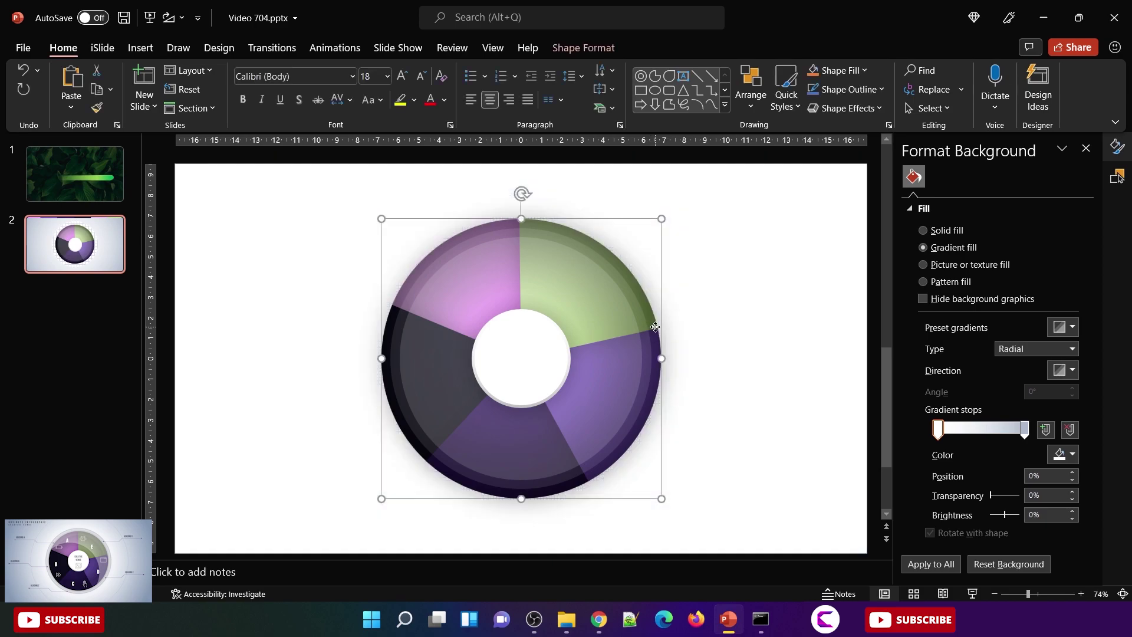
{"action": "key", "text": "ctrl+v"}
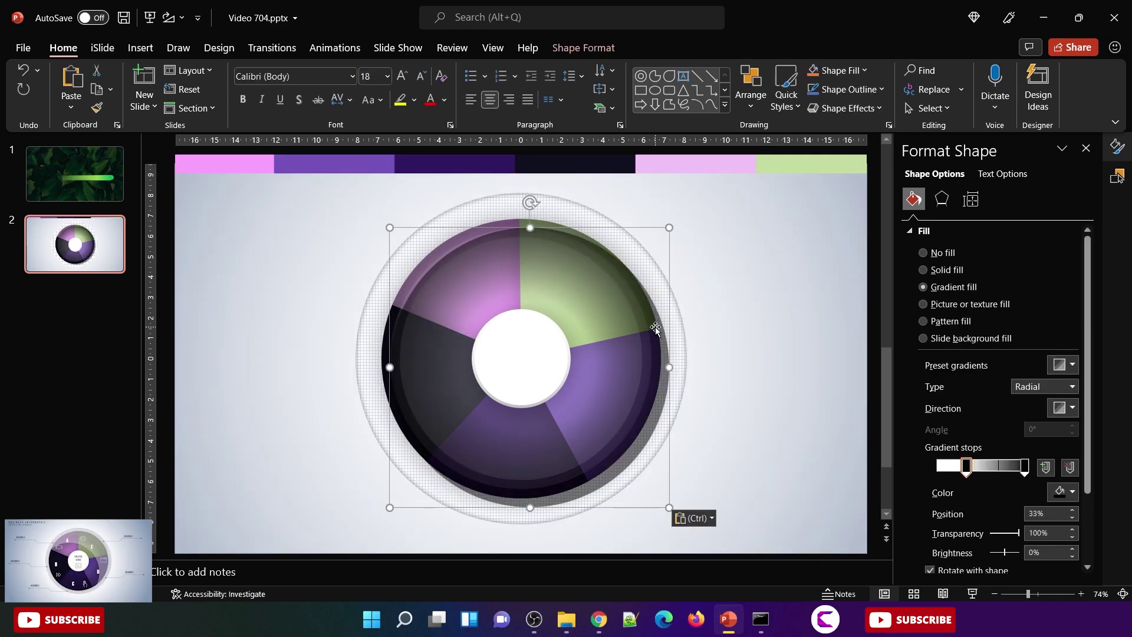
{"action": "left_click_drag", "start_coordinate": [604, 337], "coordinate": [599, 328]}
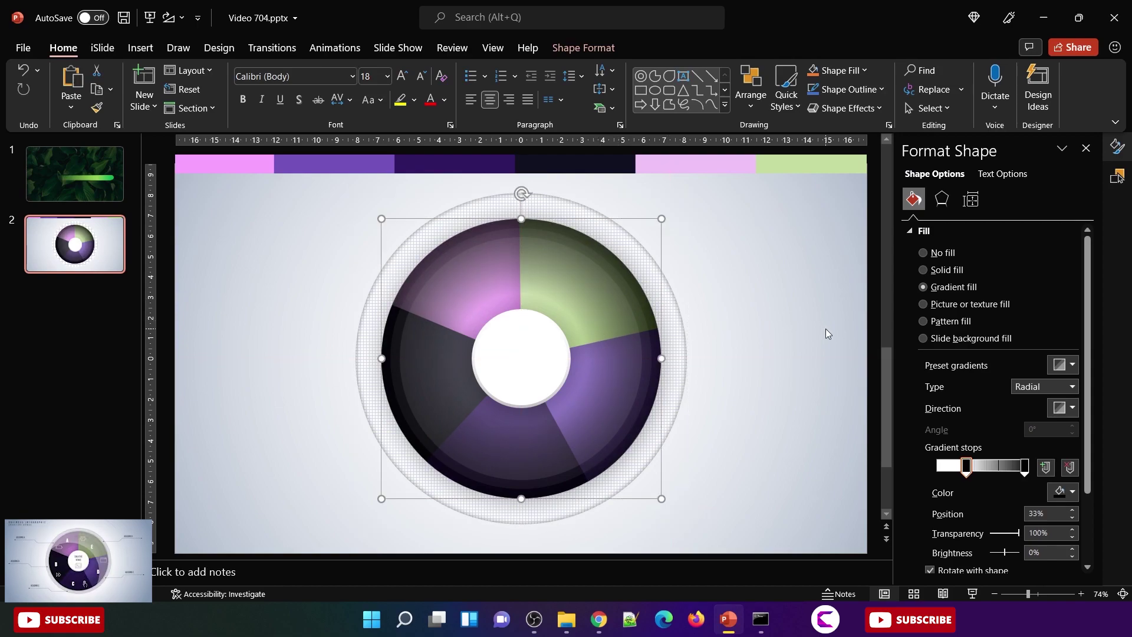
Step: Give the copied circle a solid grey fill, then duplicate it and fill the duplicate orange
{"action": "left_click", "coordinate": [948, 271]}
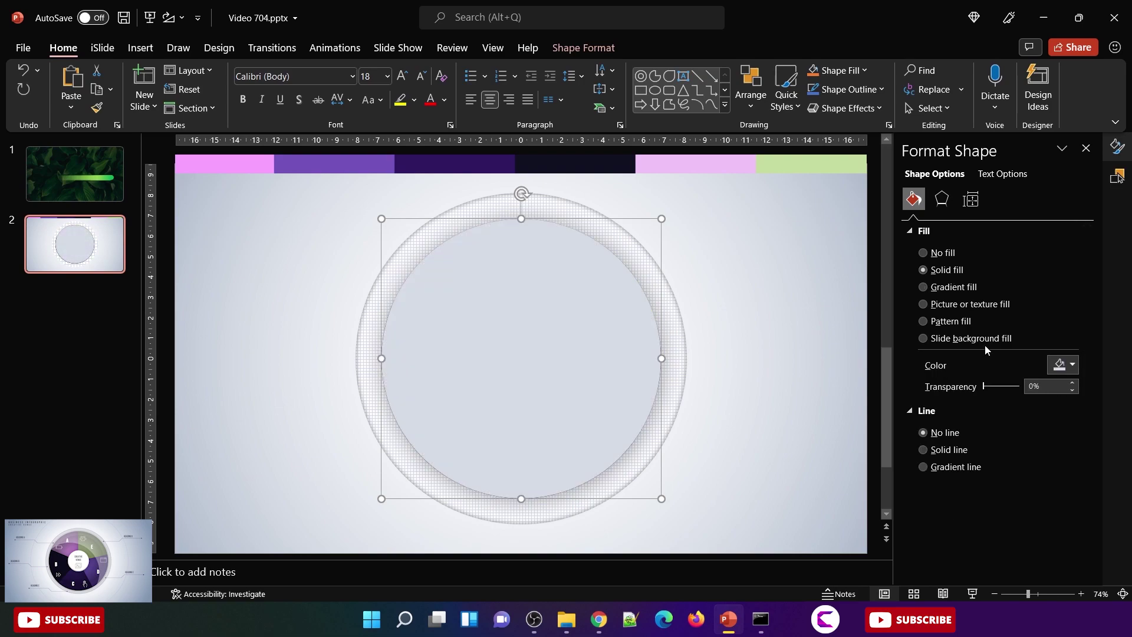
{"action": "left_click", "coordinate": [139, 49]}
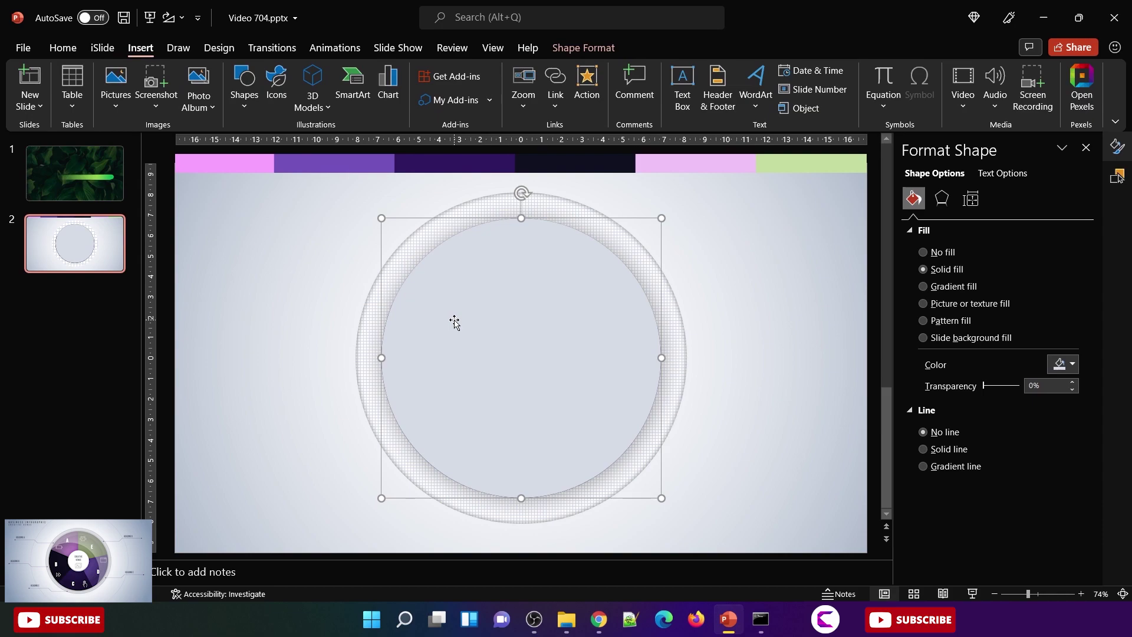
{"action": "left_click_drag", "start_coordinate": [455, 320], "coordinate": [462, 329]}
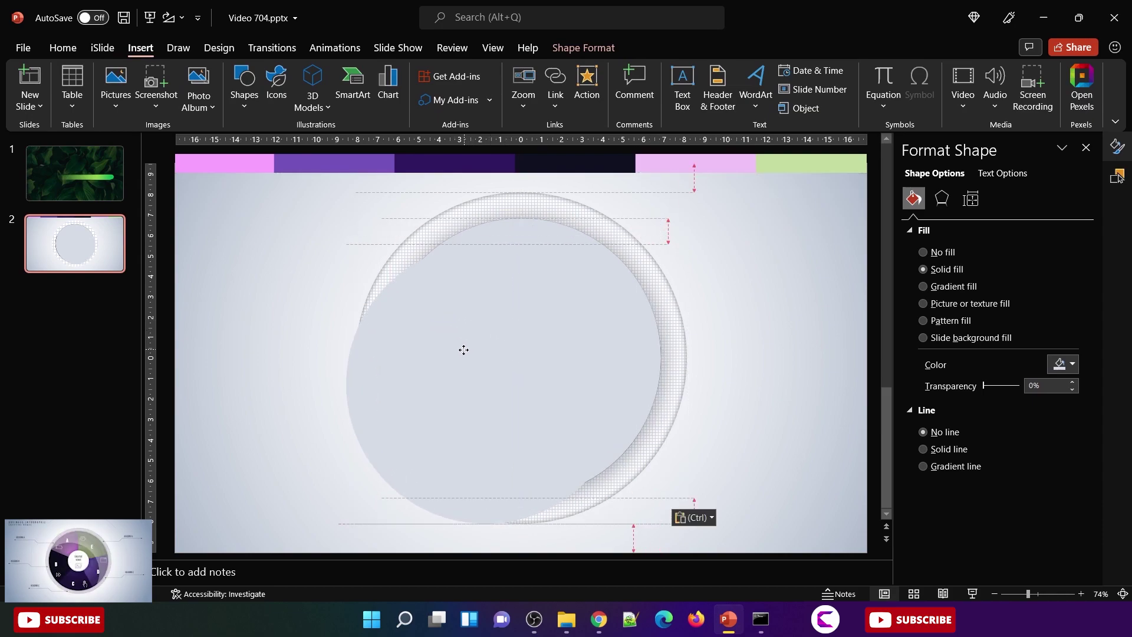
{"action": "left_click_drag", "start_coordinate": [464, 350], "coordinate": [463, 350]}
{"action": "left_click", "coordinate": [584, 47]}
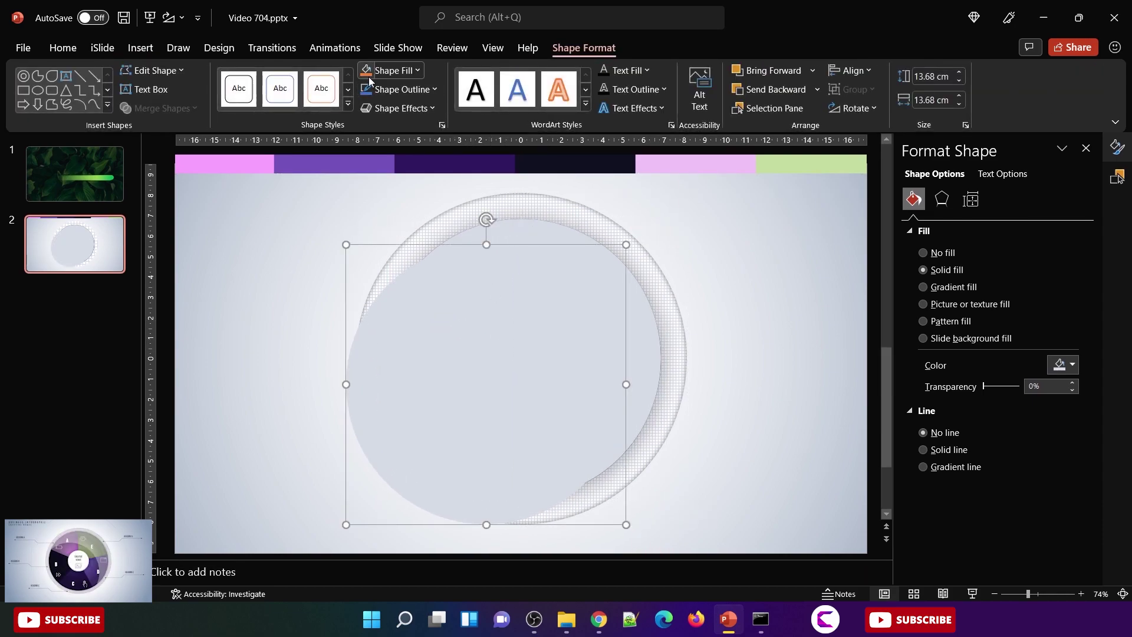
{"action": "left_click", "coordinate": [368, 74]}
Step: Offset the orange circle and subtract it from the grey circle with Merge Shapes
{"action": "left_click_drag", "start_coordinate": [515, 374], "coordinate": [510, 399]}
{"action": "left_click", "coordinate": [564, 254]}
{"action": "left_click", "coordinate": [525, 311], "text": "shift"}
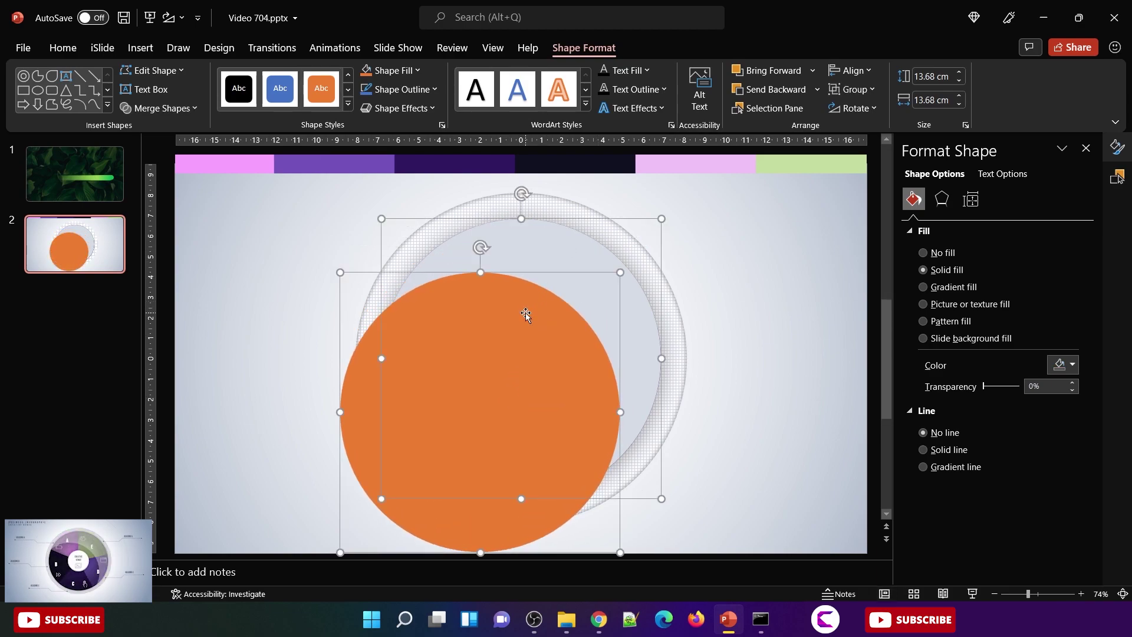
{"action": "left_click", "coordinate": [182, 112]}
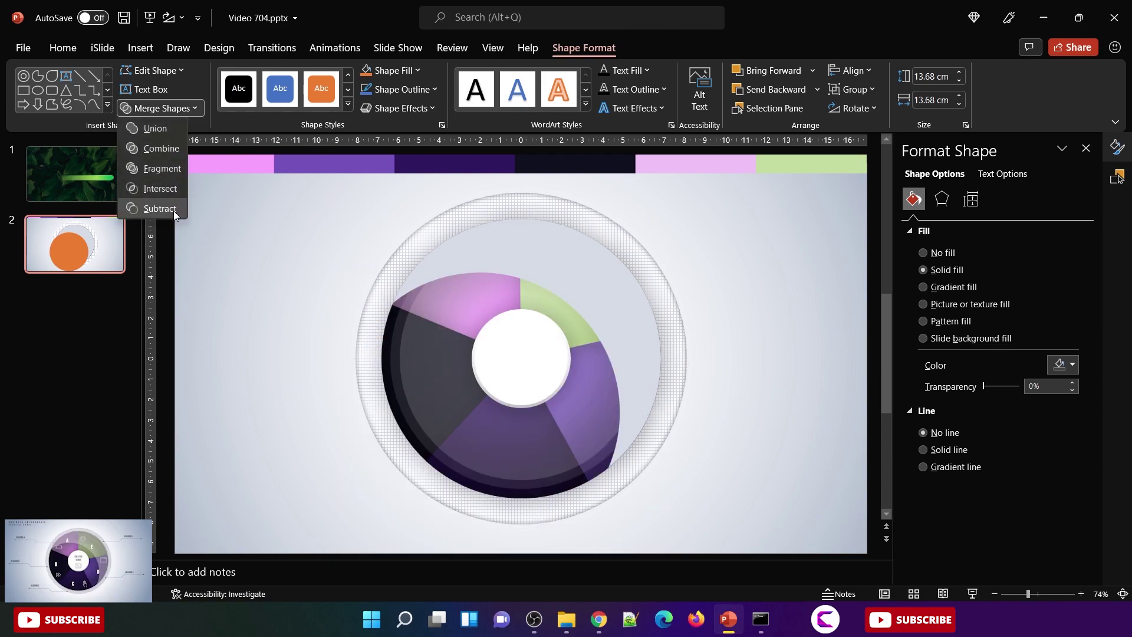
{"action": "left_click", "coordinate": [160, 209]}
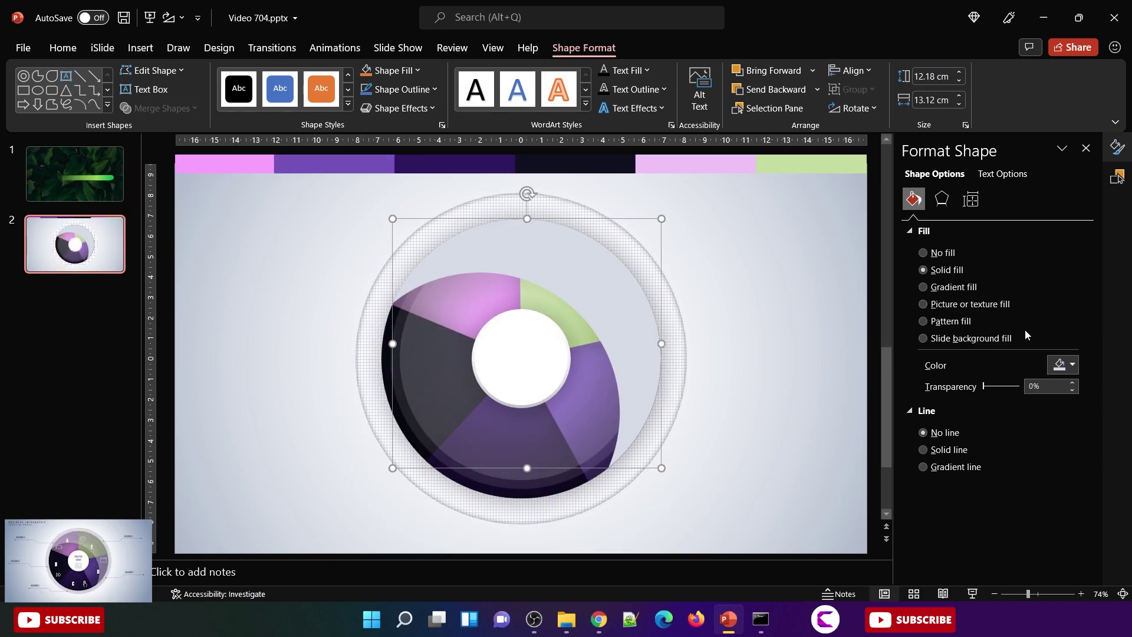
Step: Fill the subtracted shape white and make it partly transparent
{"action": "left_click", "coordinate": [1059, 366]}
{"action": "left_click", "coordinate": [1017, 405]}
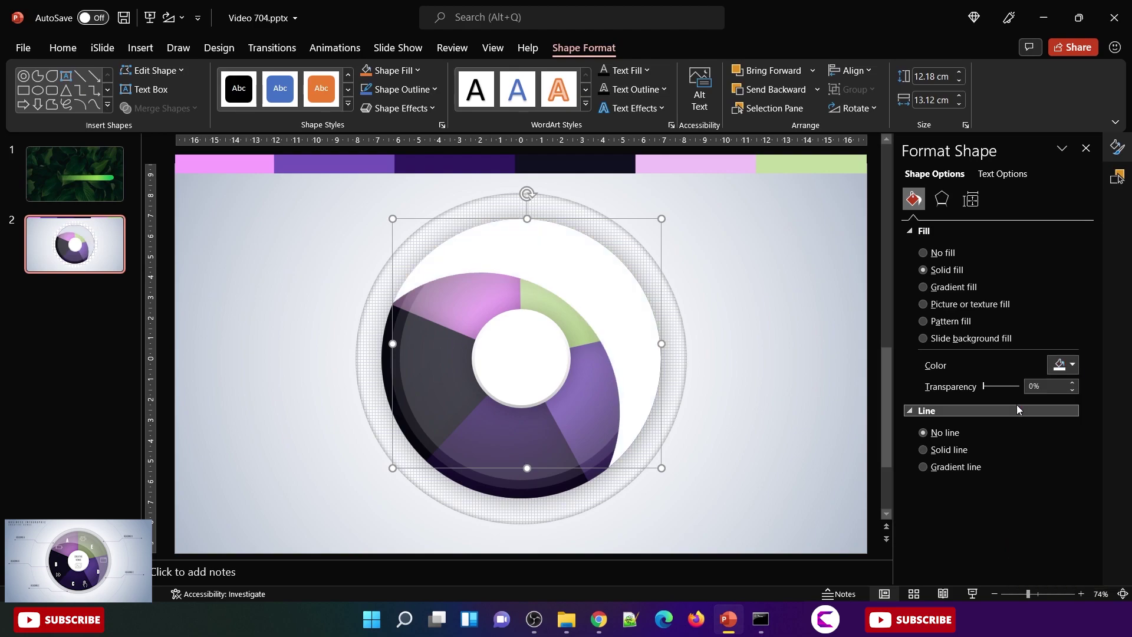
{"action": "left_click_drag", "start_coordinate": [985, 387], "coordinate": [1014, 385]}
Step: Darken the smaller overlay circle and enlarge it to 13.68 cm at 88% transparency
{"action": "left_click", "coordinate": [515, 454]}
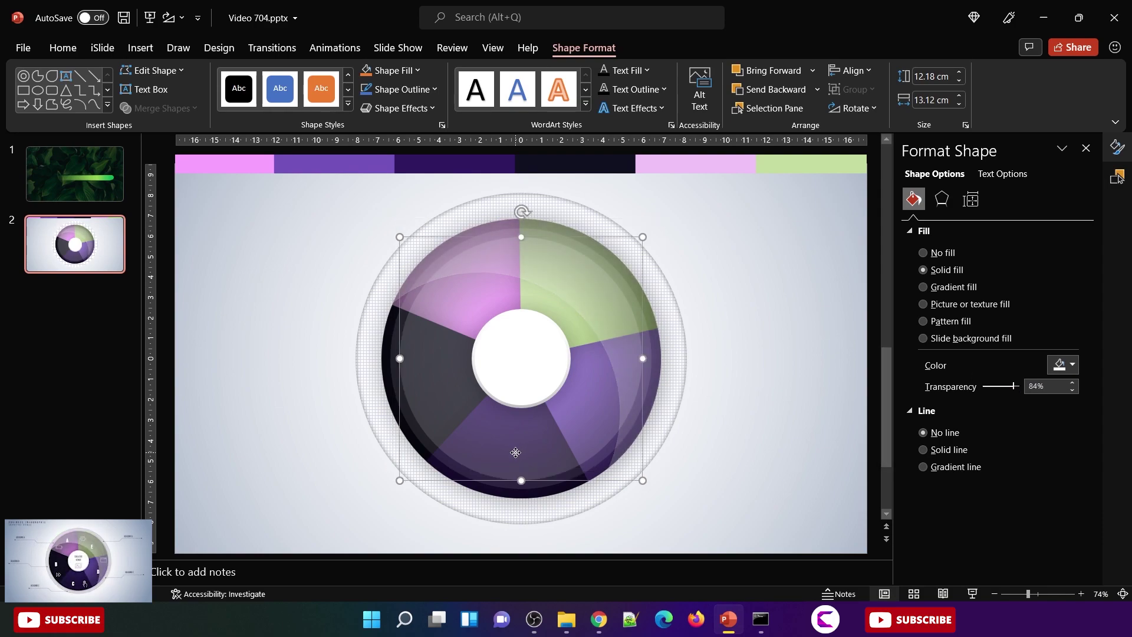
{"action": "left_click", "coordinate": [1073, 365]}
{"action": "left_click", "coordinate": [1029, 405]}
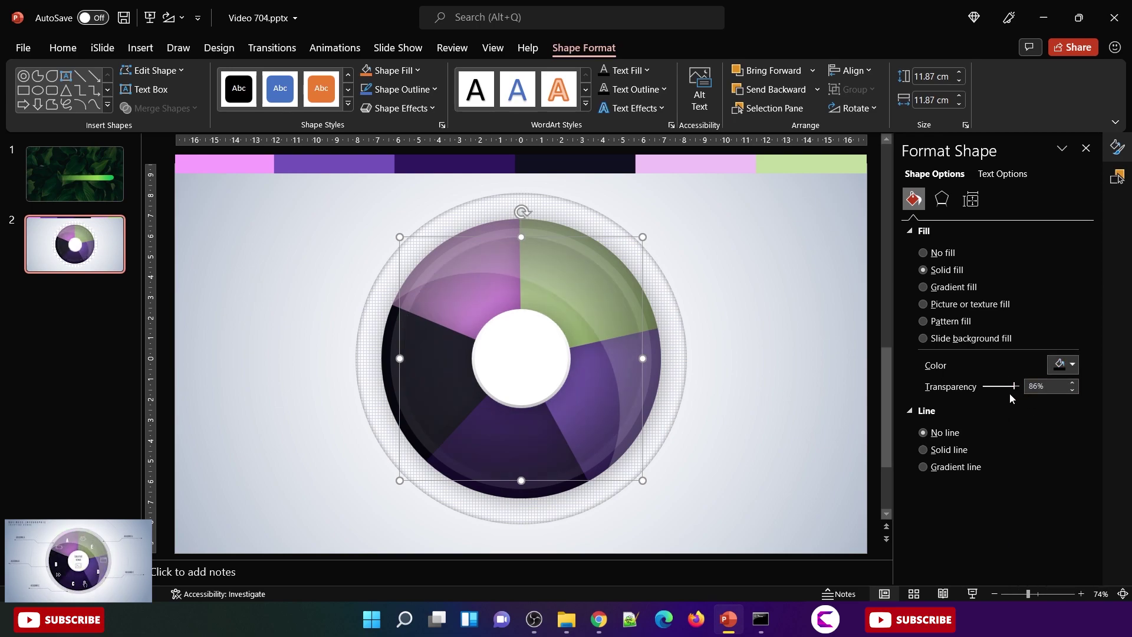
{"action": "left_click_drag", "start_coordinate": [1003, 384], "coordinate": [1013, 389]}
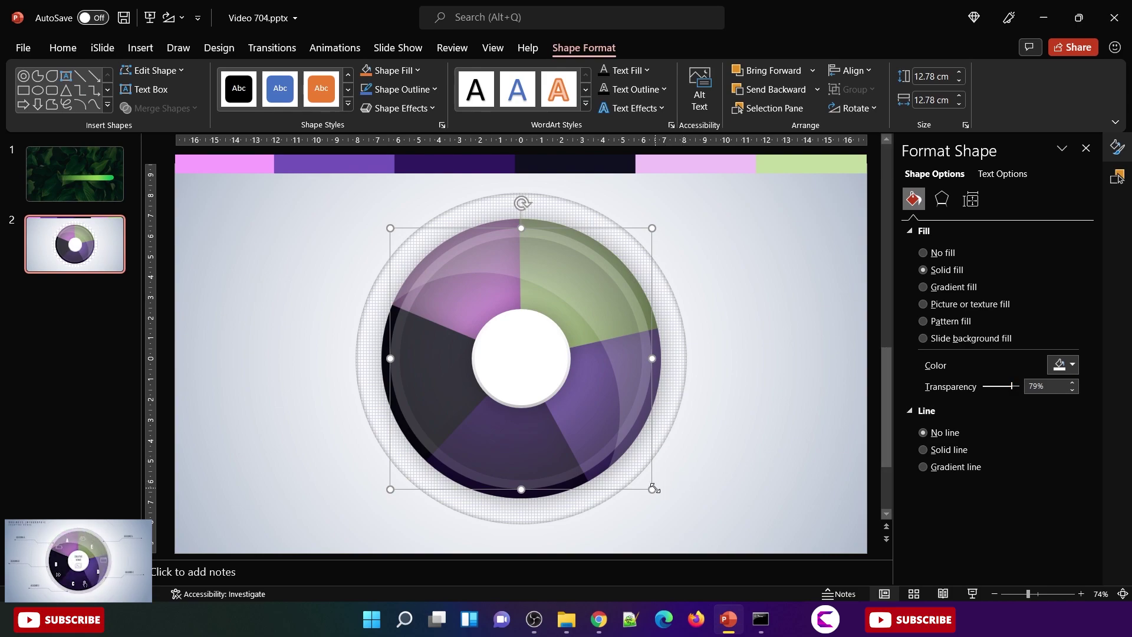
{"action": "left_click_drag", "start_coordinate": [654, 487], "coordinate": [658, 491]}
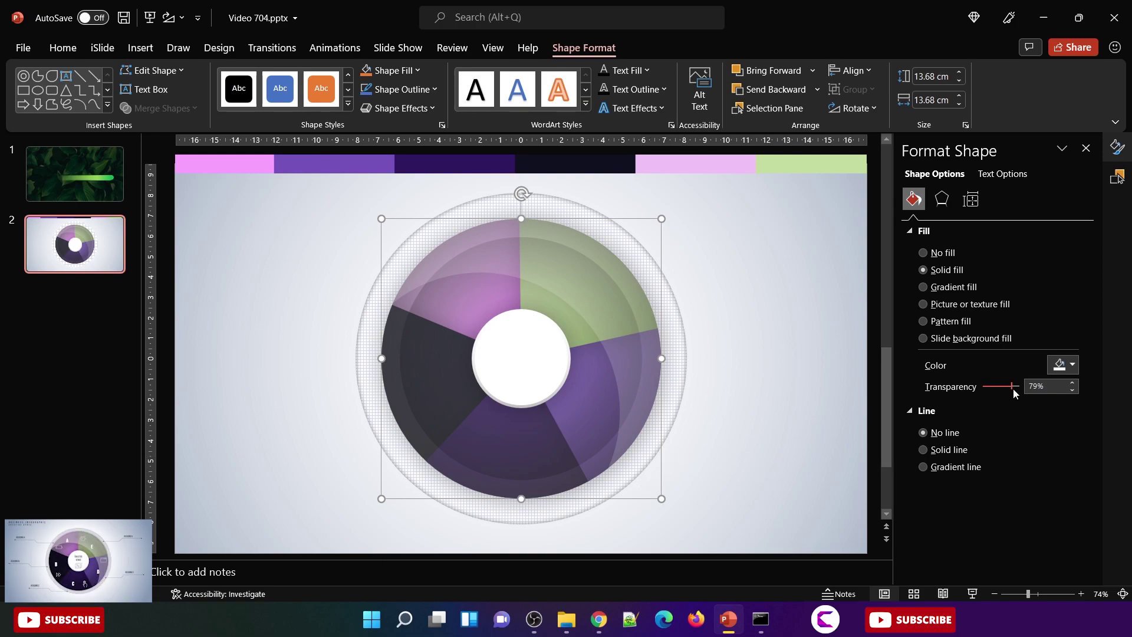
{"action": "left_click_drag", "start_coordinate": [1011, 386], "coordinate": [1014, 392]}
Step: Eyedrop the top strip's dark purple into the overlay and keep it at 88% transparency
{"action": "left_click", "coordinate": [1067, 370]}
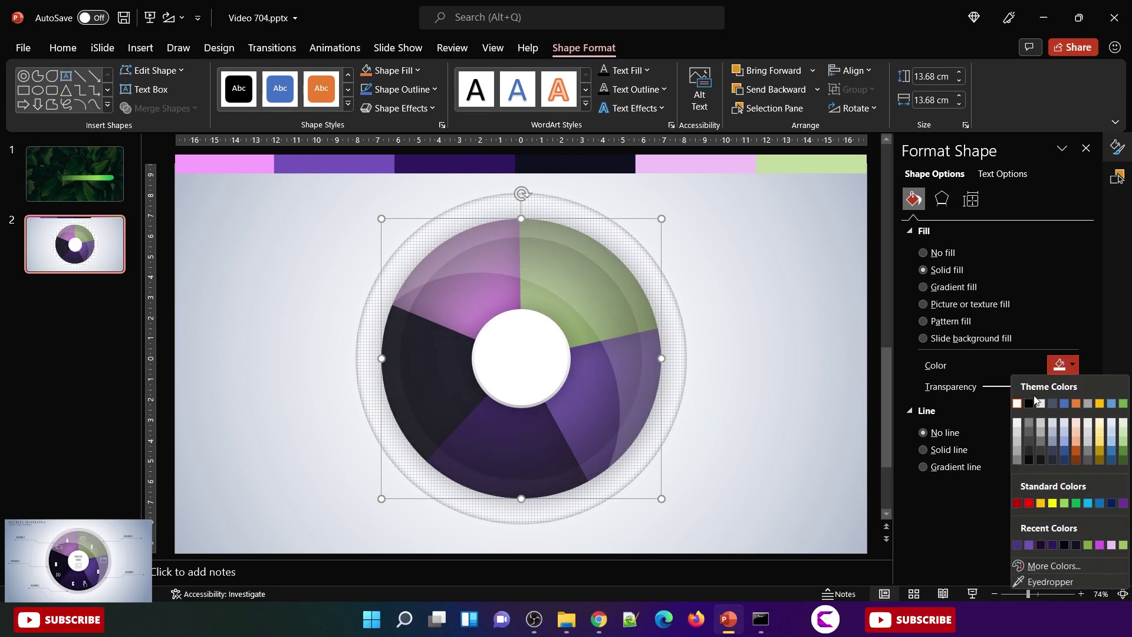
{"action": "left_click", "coordinate": [1113, 505]}
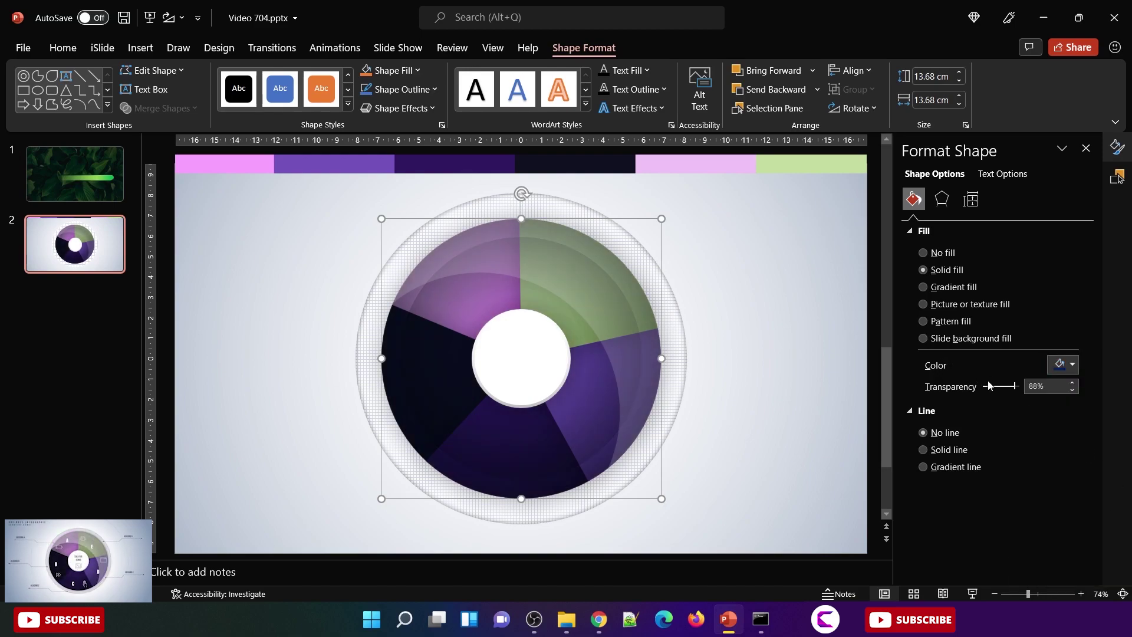
{"action": "left_click", "coordinate": [1067, 364]}
{"action": "left_click", "coordinate": [1065, 589]}
{"action": "left_click", "coordinate": [445, 161]}
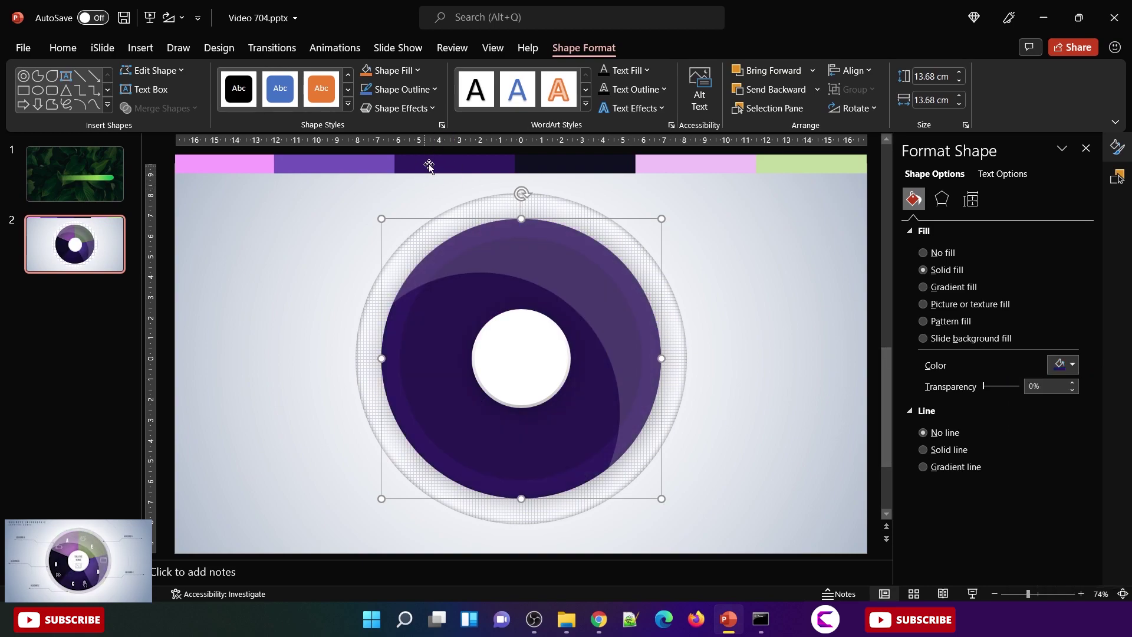
{"action": "left_click_drag", "start_coordinate": [983, 387], "coordinate": [1017, 387]}
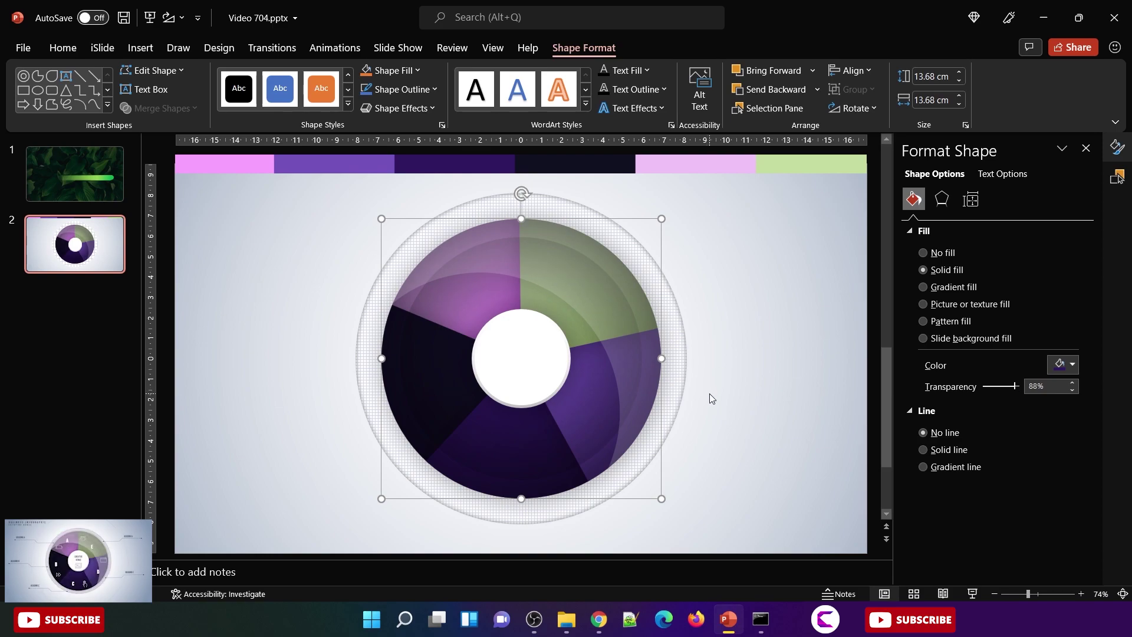
Step: Delete the colour strip along the top of the slide
{"action": "left_click", "coordinate": [709, 394]}
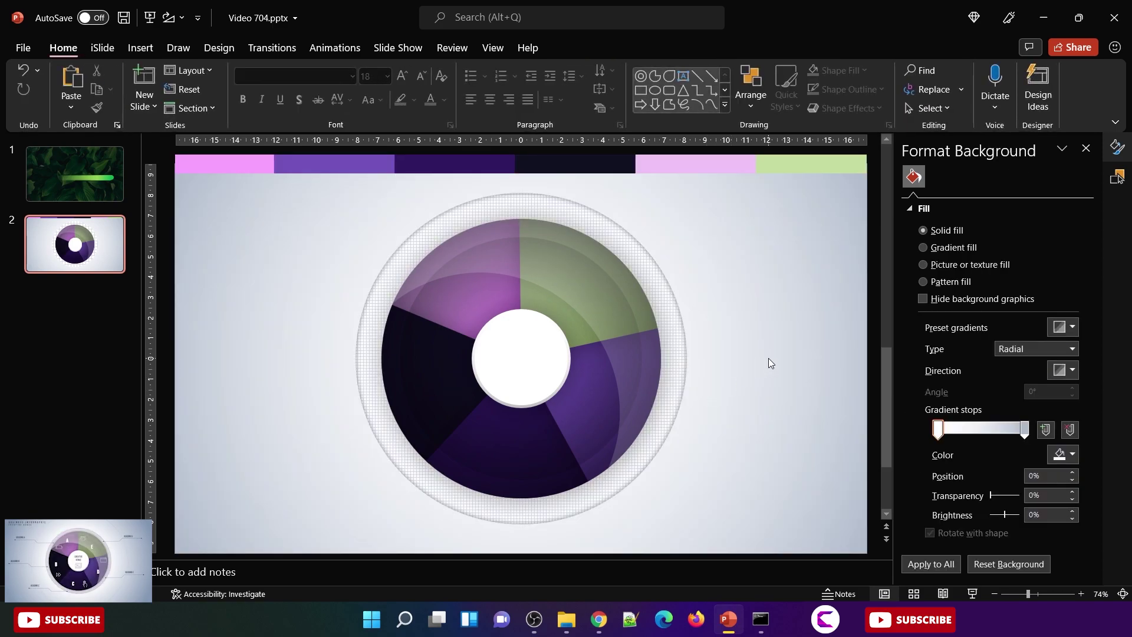
{"action": "left_click", "coordinate": [648, 167]}
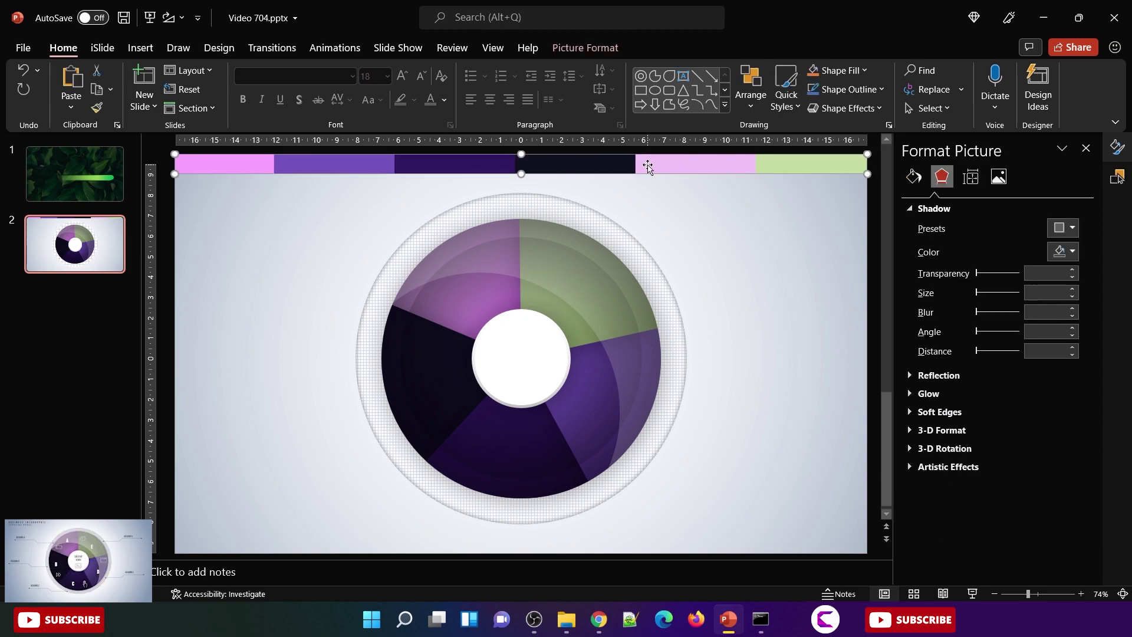
{"action": "key", "text": "Delete"}
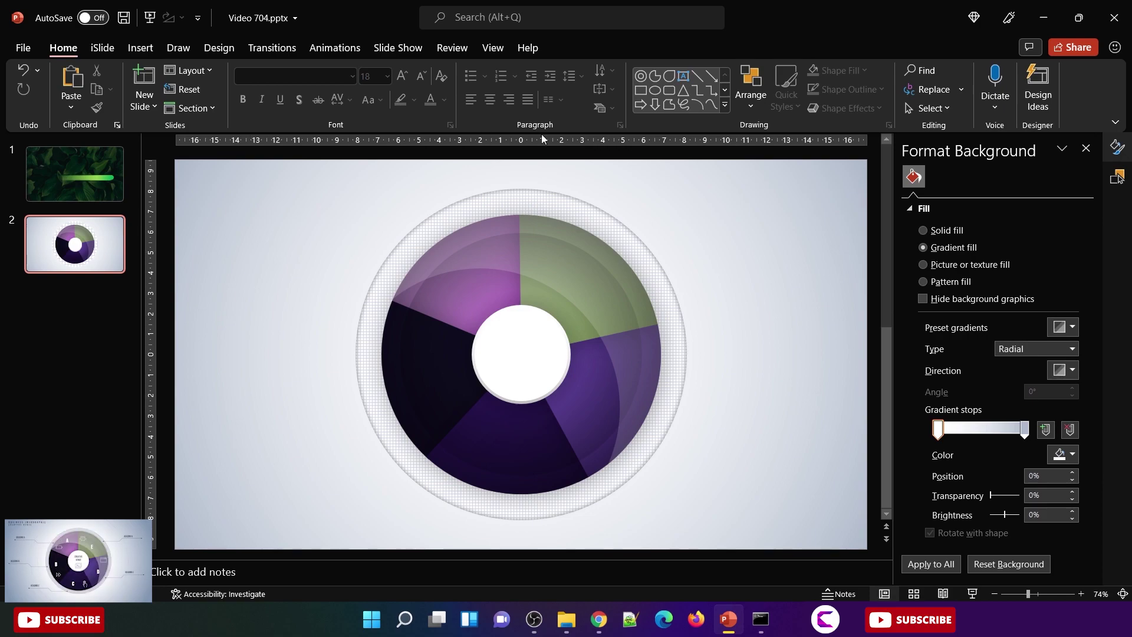
Step: Make the inner ring more opaque by lowering its transparency
{"action": "left_click", "coordinate": [574, 263]}
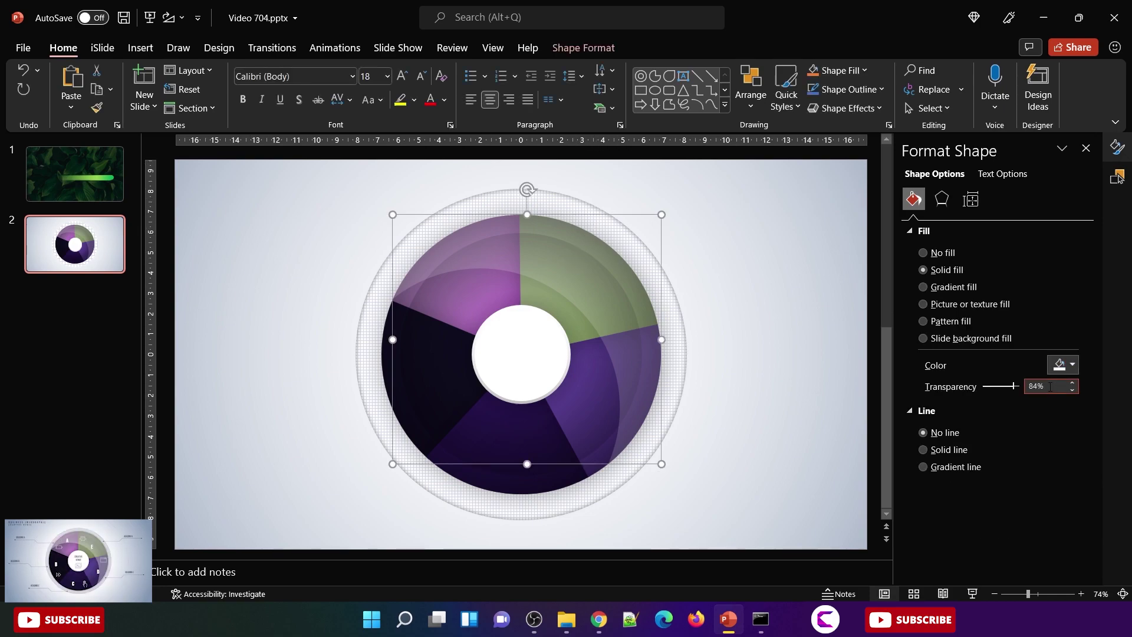
{"action": "left_click_drag", "start_coordinate": [1014, 388], "coordinate": [1006, 388]}
{"action": "left_click", "coordinate": [745, 359]}
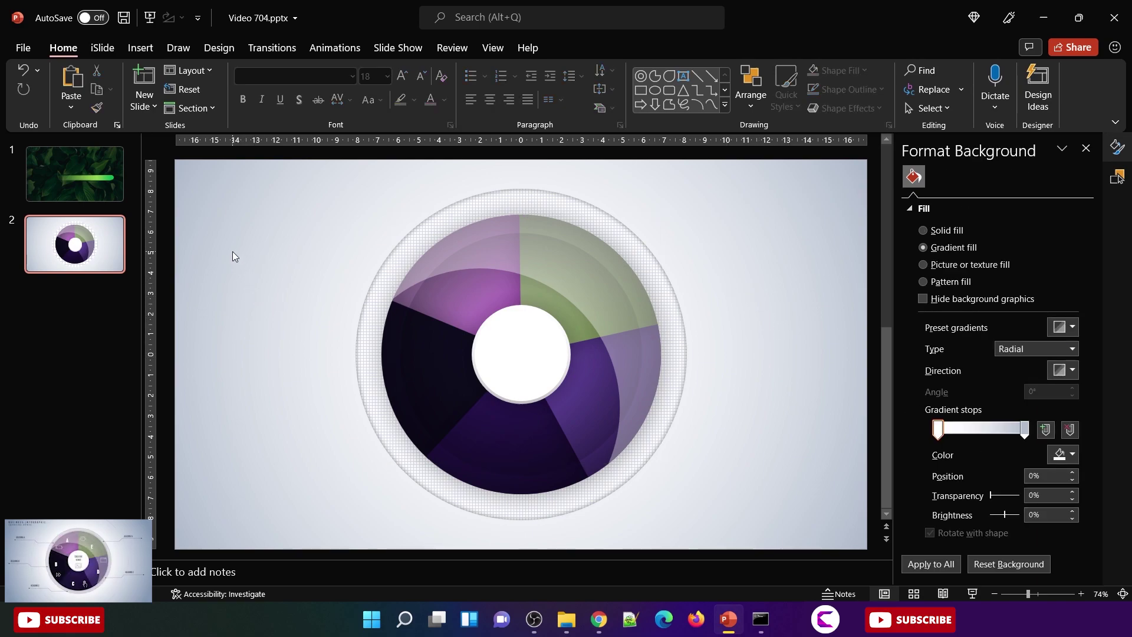
Step: Give the outer ring a fine pattern fill
{"action": "left_click", "coordinate": [371, 301]}
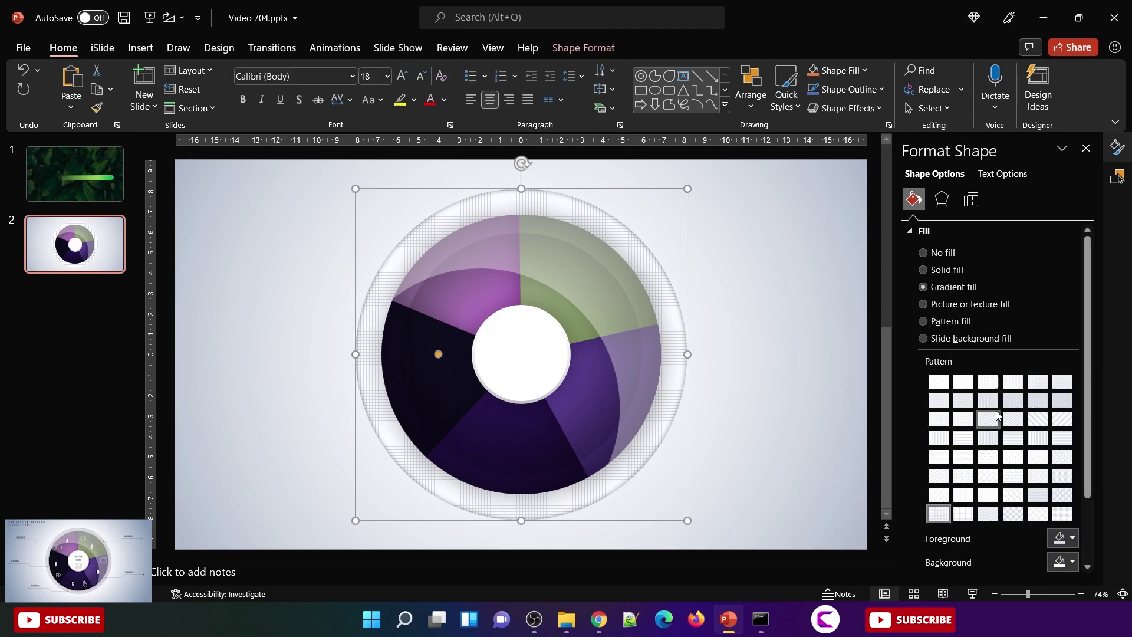
{"action": "left_click", "coordinate": [1013, 419]}
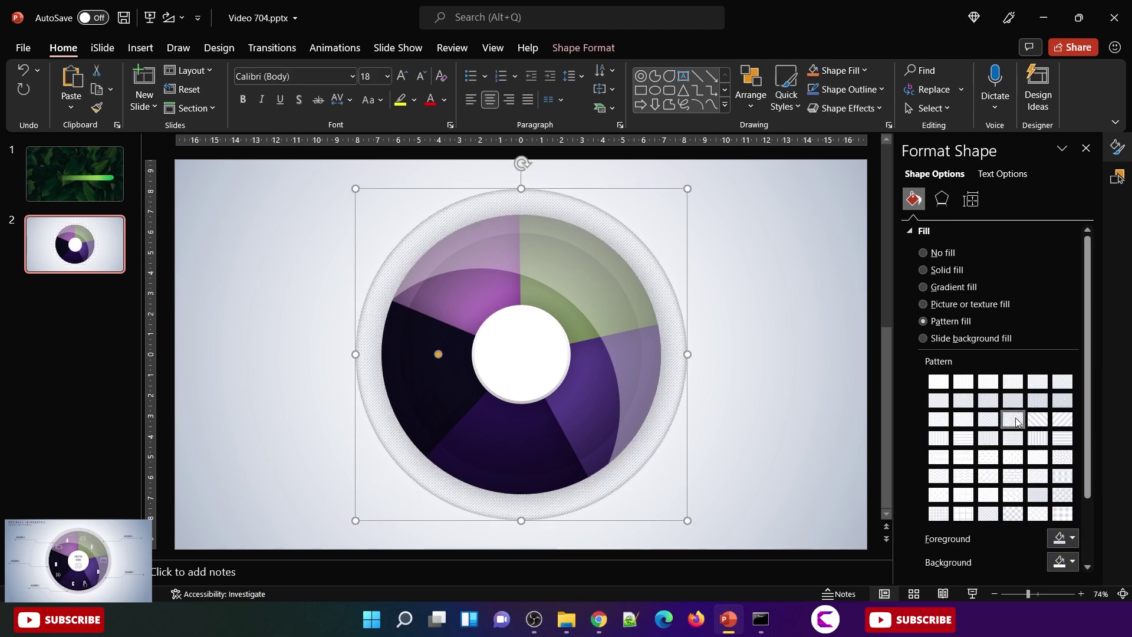
{"action": "left_click", "coordinate": [796, 392]}
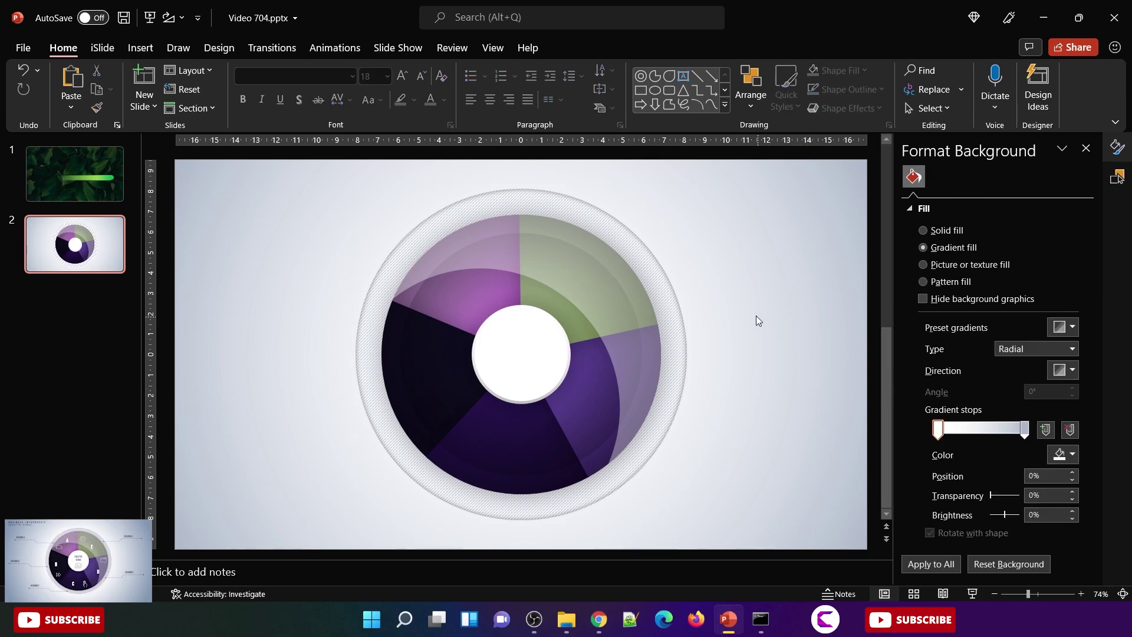
{"action": "left_click", "coordinate": [144, 49]}
Step: Insert six outline Interface icons, including window, battery and alarm clock
{"action": "left_click", "coordinate": [276, 95]}
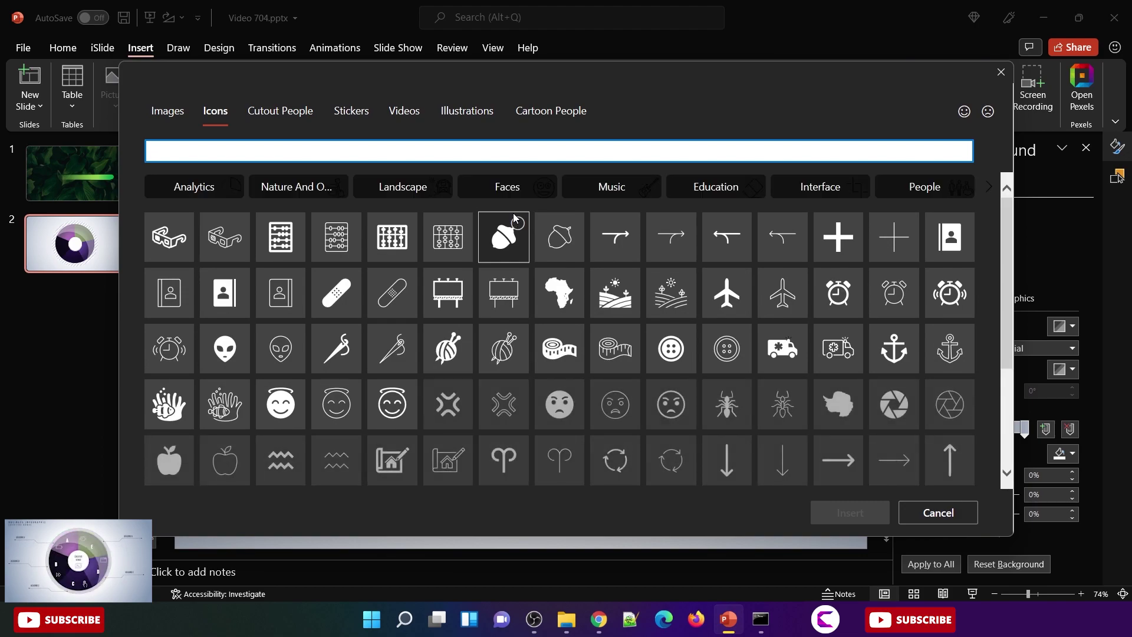
{"action": "left_click", "coordinate": [824, 194]}
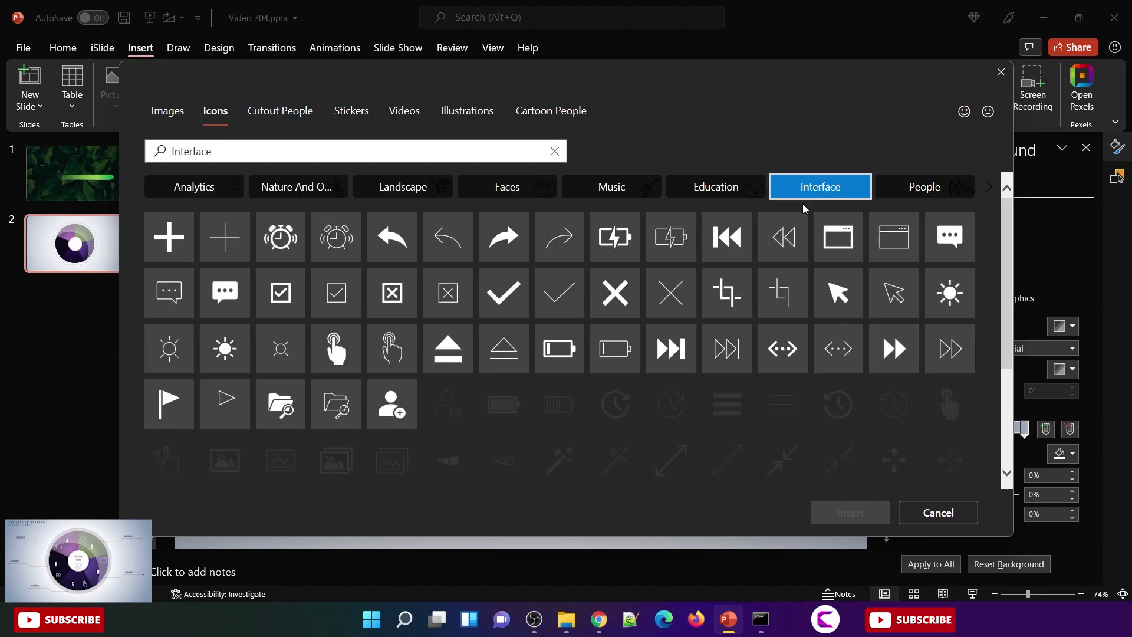
{"action": "left_click", "coordinate": [899, 243]}
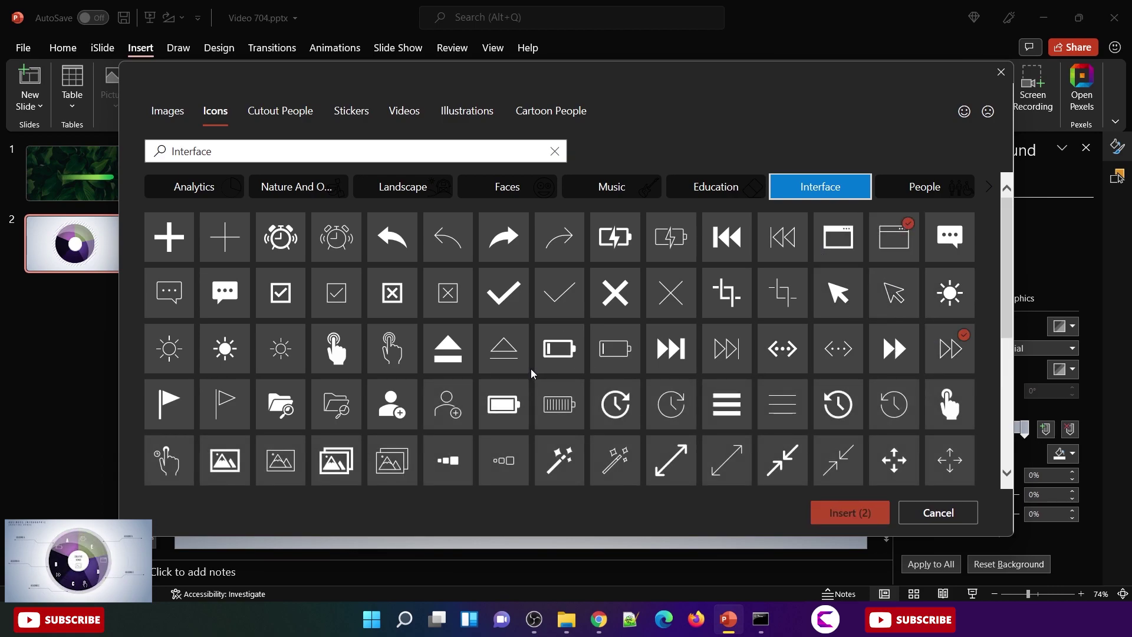
{"action": "left_click", "coordinate": [605, 357]}
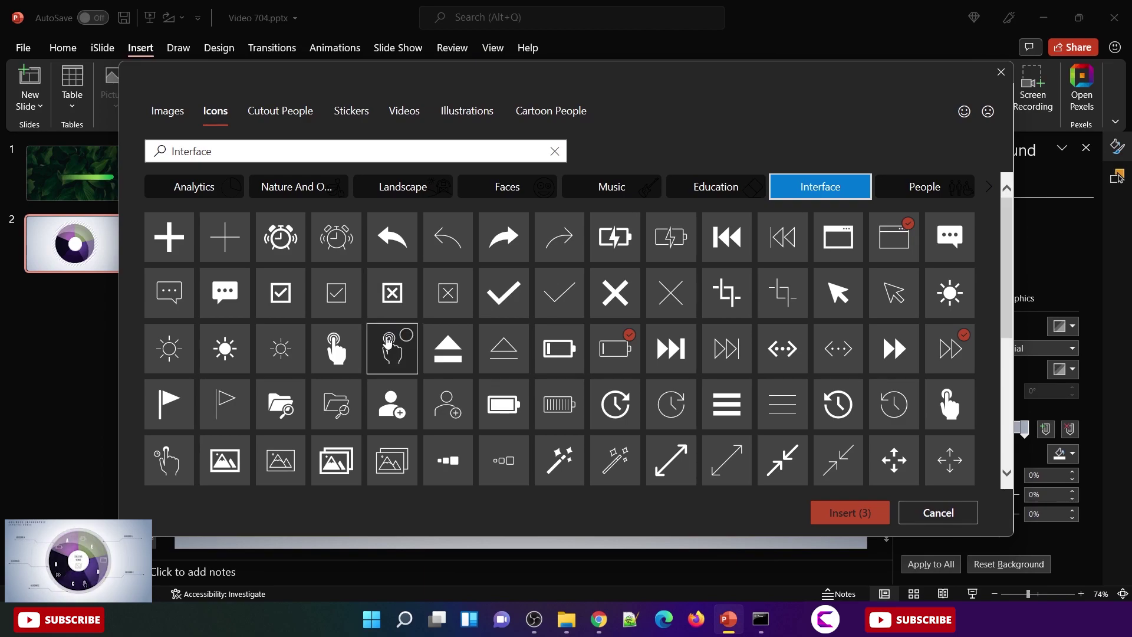
{"action": "left_click", "coordinate": [338, 240]}
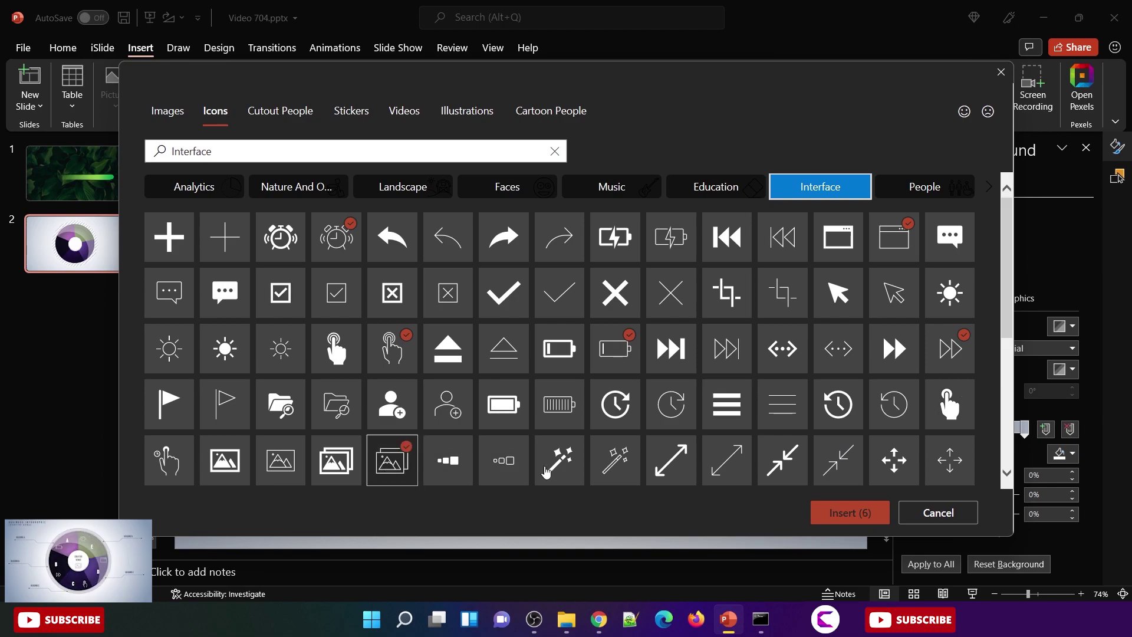
{"action": "left_click", "coordinate": [819, 519]}
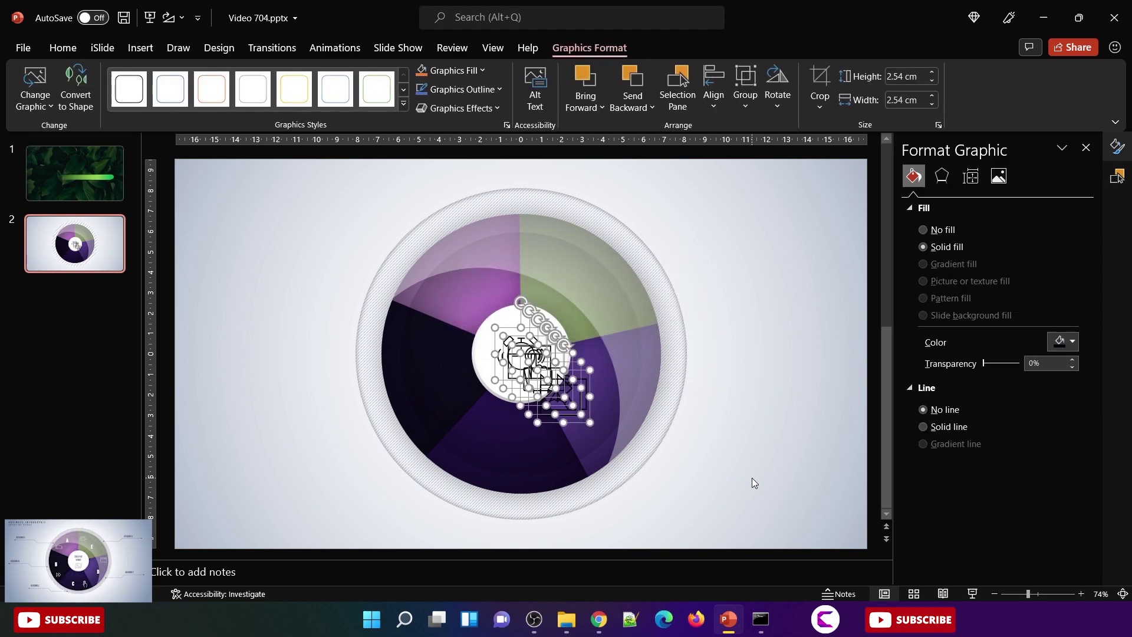
Step: Place the image icon in the centre circle and a white play-arrows icon on the dark slice
{"action": "left_click_drag", "start_coordinate": [553, 397], "coordinate": [521, 386]}
{"action": "left_click", "coordinate": [288, 452]}
{"action": "left_click_drag", "start_coordinate": [277, 388], "coordinate": [418, 383]}
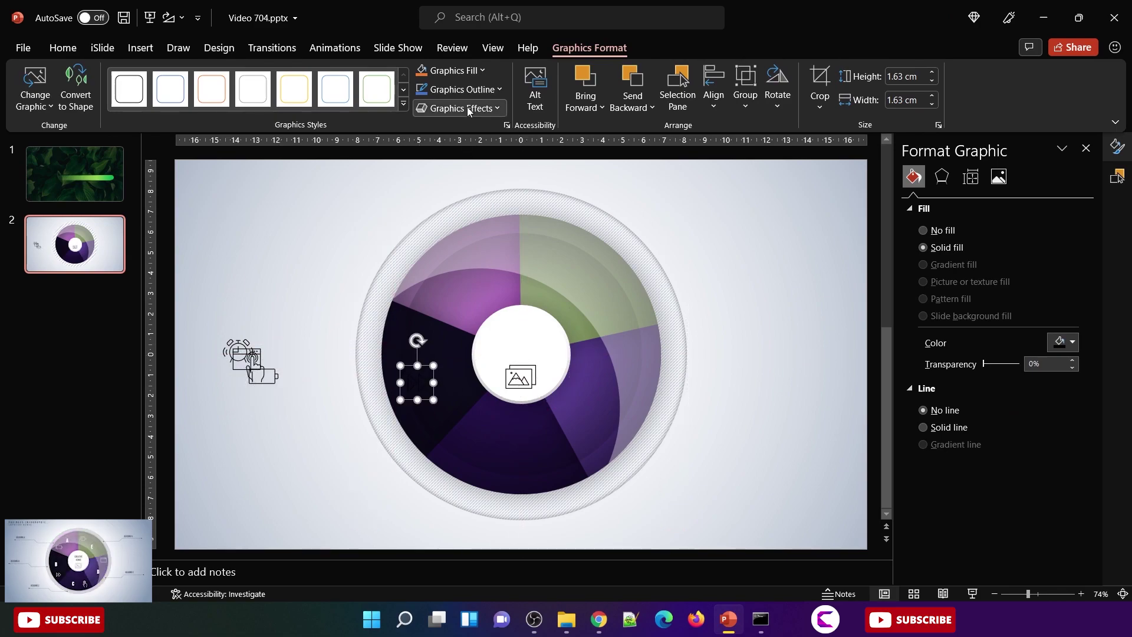
{"action": "left_click", "coordinate": [469, 69]}
{"action": "left_click", "coordinate": [419, 108]}
{"action": "left_click_drag", "start_coordinate": [420, 382], "coordinate": [416, 384]}
Step: Move the battery, hand, window and alarm-clock icons into their own slices
{"action": "left_click_drag", "start_coordinate": [259, 376], "coordinate": [469, 298]}
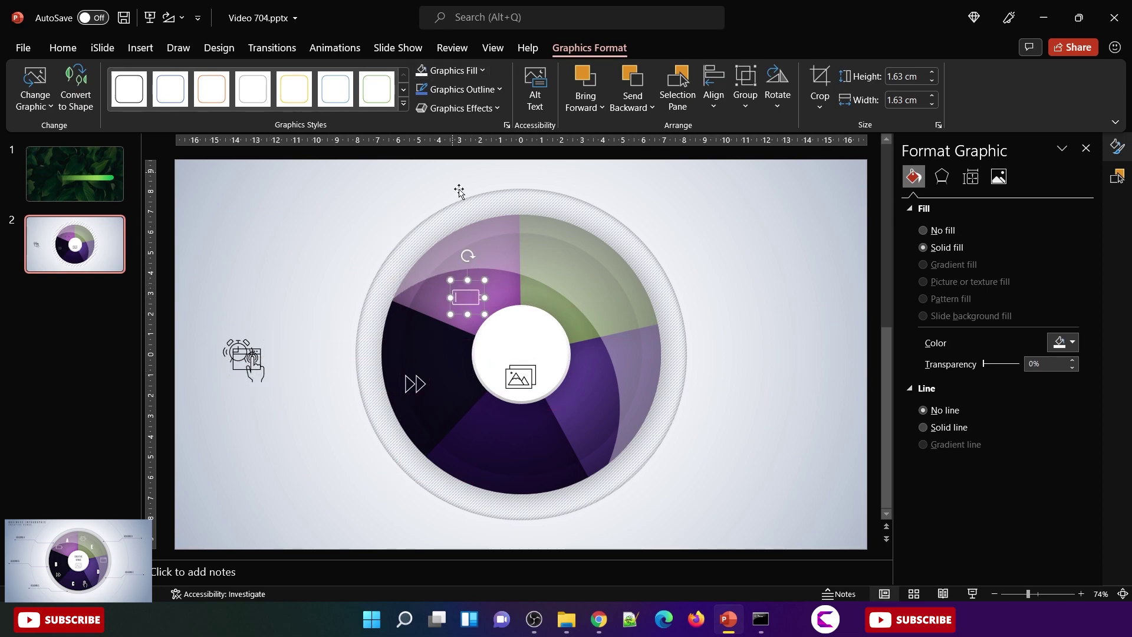
{"action": "left_click_drag", "start_coordinate": [473, 306], "coordinate": [443, 299]}
{"action": "left_click_drag", "start_coordinate": [257, 373], "coordinate": [520, 475]}
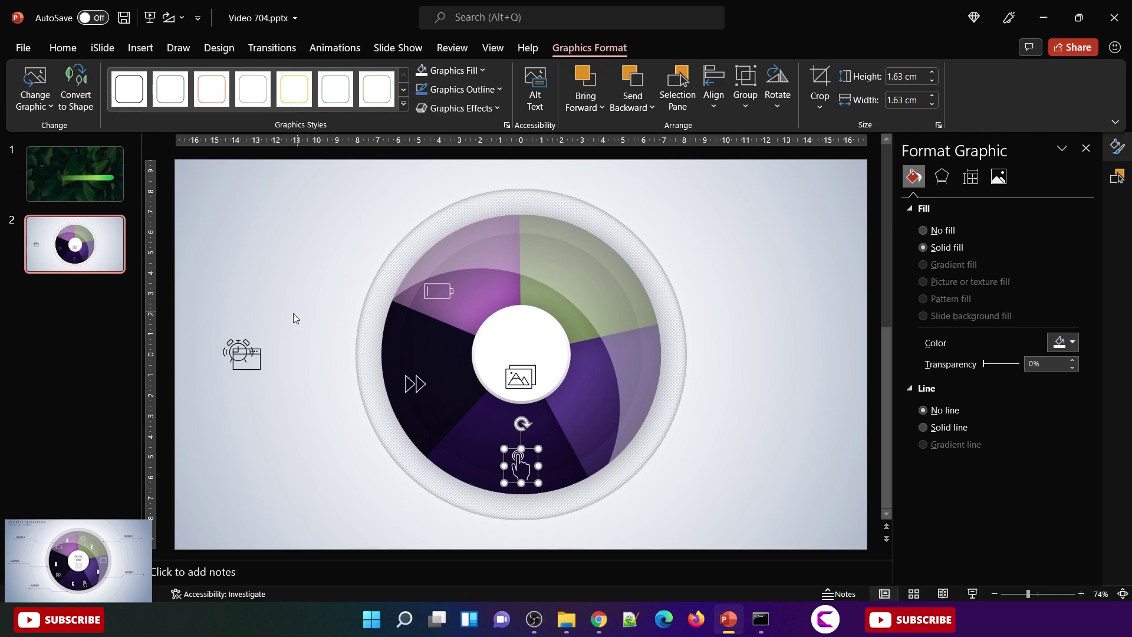
{"action": "left_click_drag", "start_coordinate": [260, 364], "coordinate": [650, 362]}
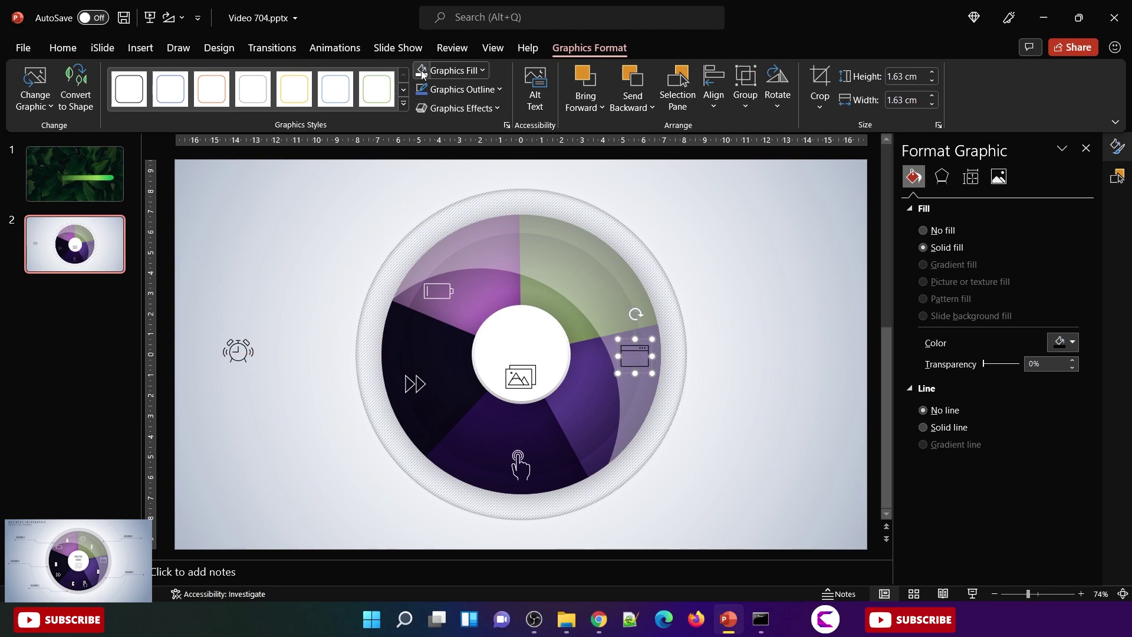
{"action": "left_click_drag", "start_coordinate": [253, 352], "coordinate": [542, 251]}
Step: Fine-tune the battery, play-arrows, hand and window icon positions within their slices
{"action": "left_click", "coordinate": [282, 274]}
{"action": "left_click", "coordinate": [436, 292]}
{"action": "left_click_drag", "start_coordinate": [436, 292], "coordinate": [429, 290]}
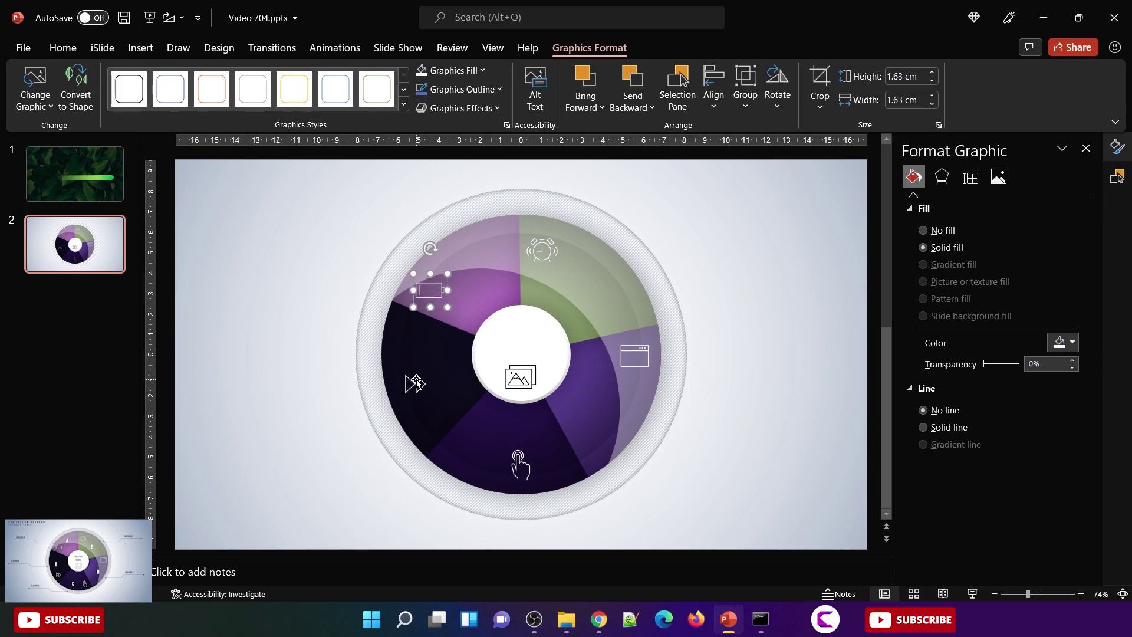
{"action": "left_click_drag", "start_coordinate": [412, 384], "coordinate": [427, 419]}
{"action": "left_click_drag", "start_coordinate": [518, 464], "coordinate": [553, 464]}
{"action": "left_click_drag", "start_coordinate": [643, 352], "coordinate": [646, 348]}
{"action": "left_click", "coordinate": [769, 362]}
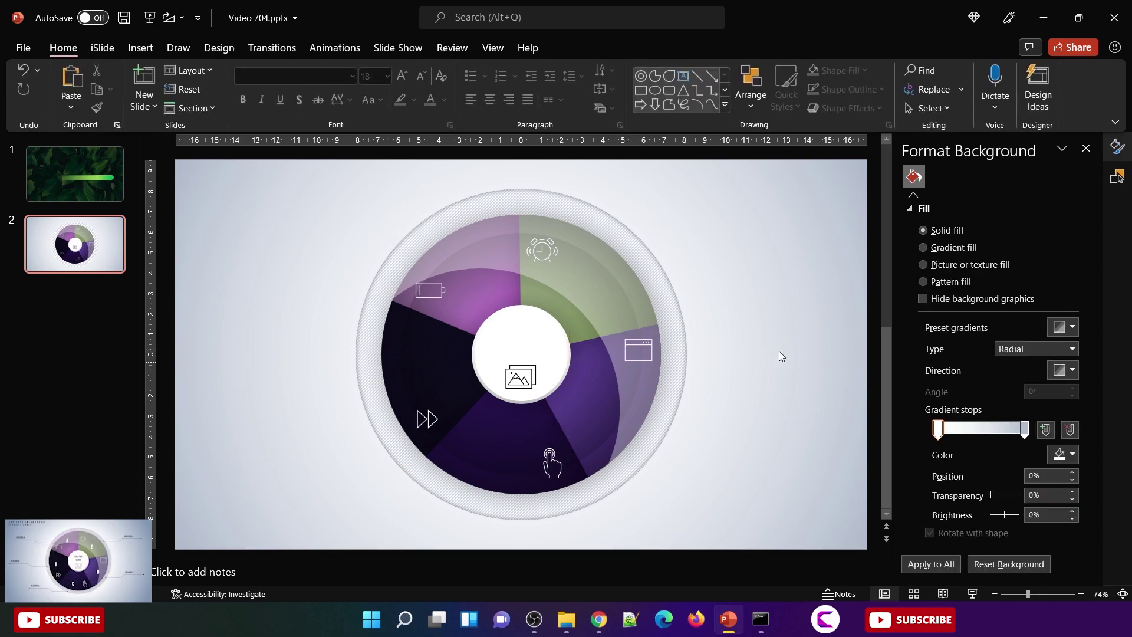
Step: Add a text box reading A in Bebas Neue above the light purple slice
{"action": "left_click", "coordinate": [139, 48]}
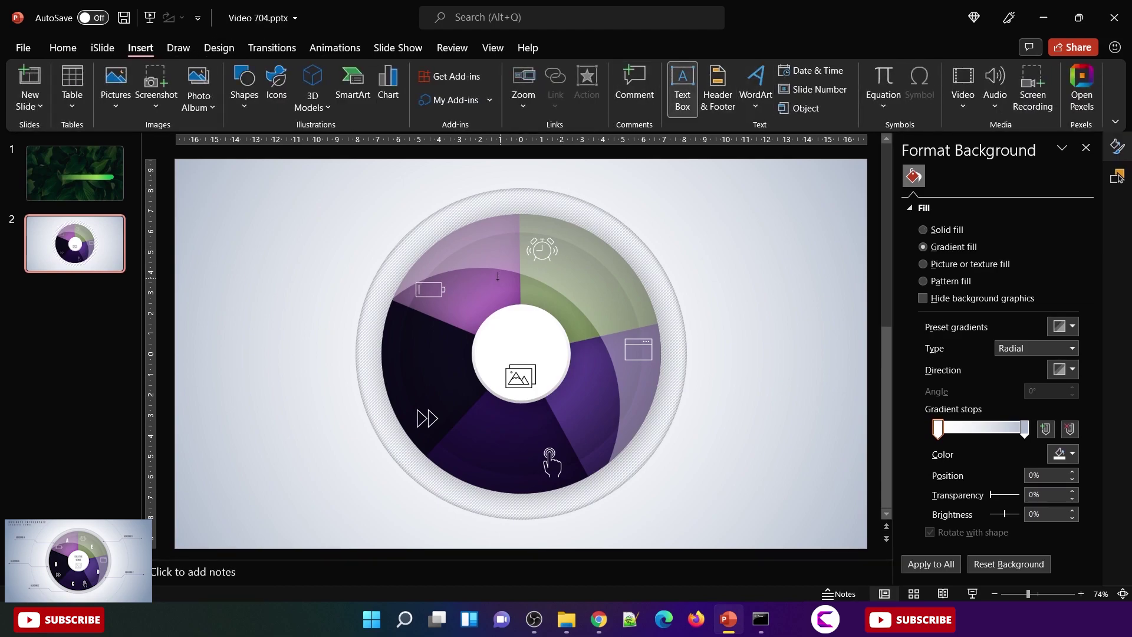
{"action": "left_click_drag", "start_coordinate": [461, 257], "coordinate": [505, 289]}
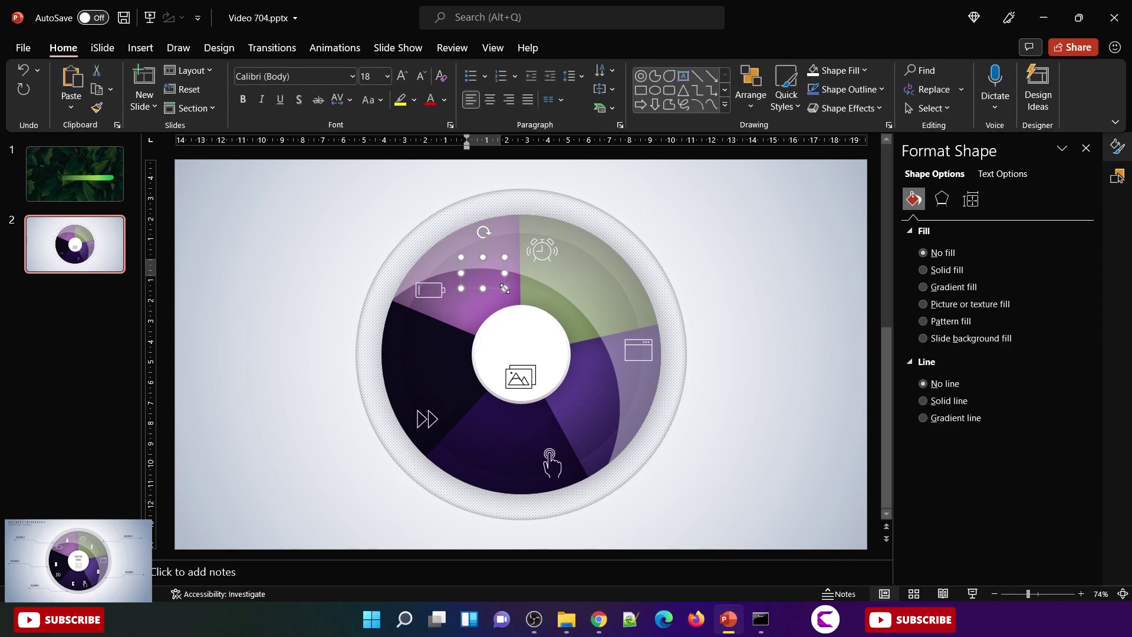
{"action": "type", "text": "A"}
{"action": "key", "text": "ctrl+a"}
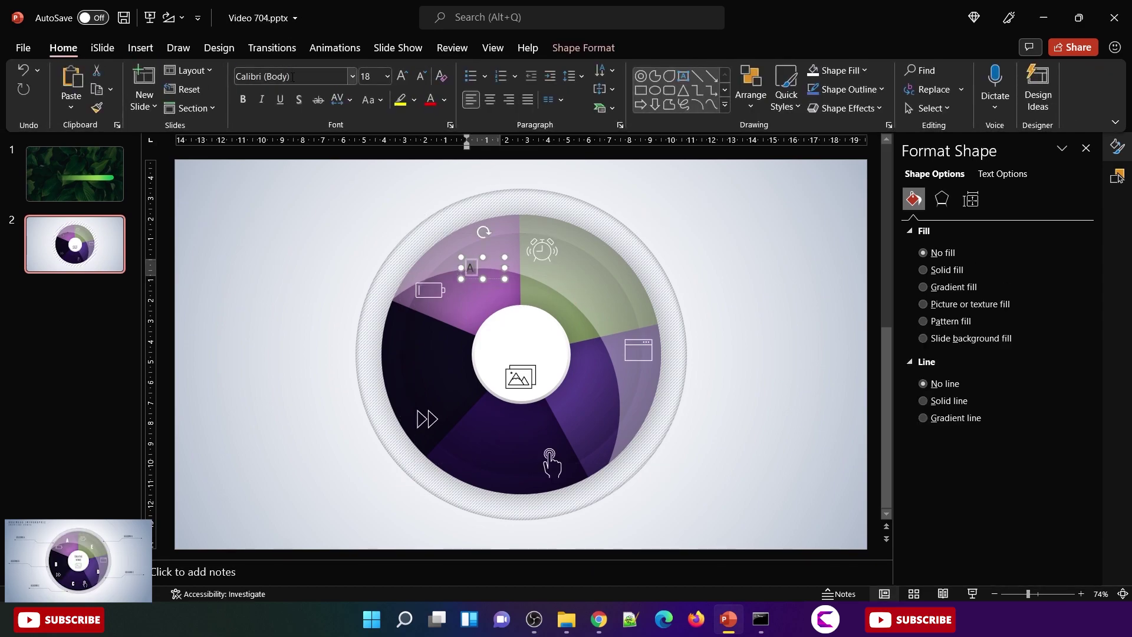
{"action": "left_click", "coordinate": [292, 76]}
{"action": "type", "text": "Bebas Neue"}
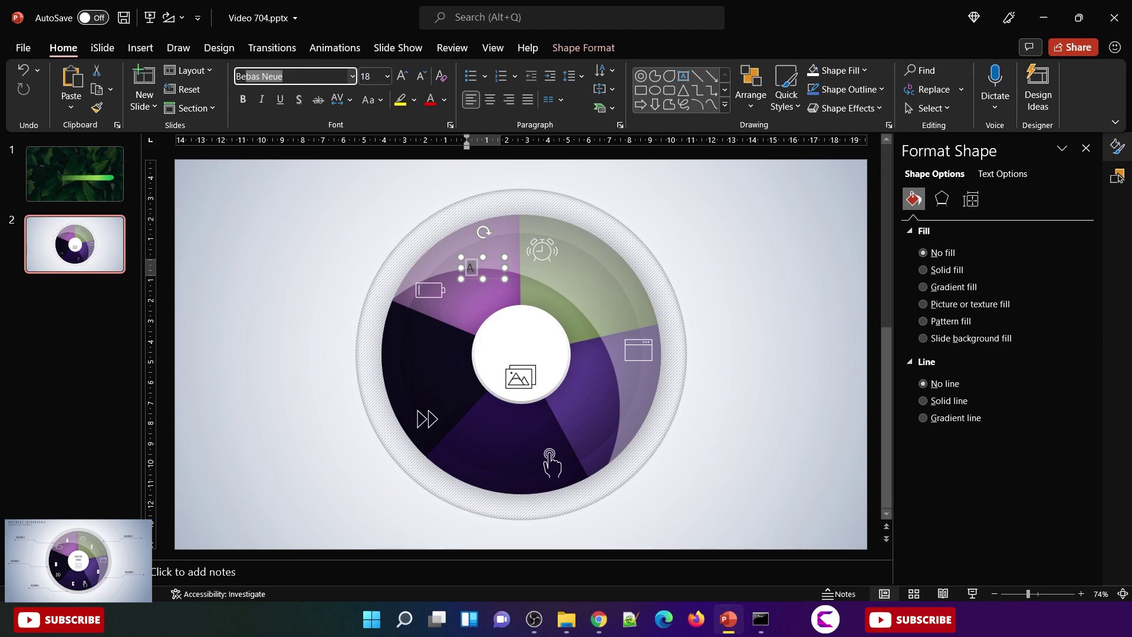
{"action": "key", "text": "Return"}
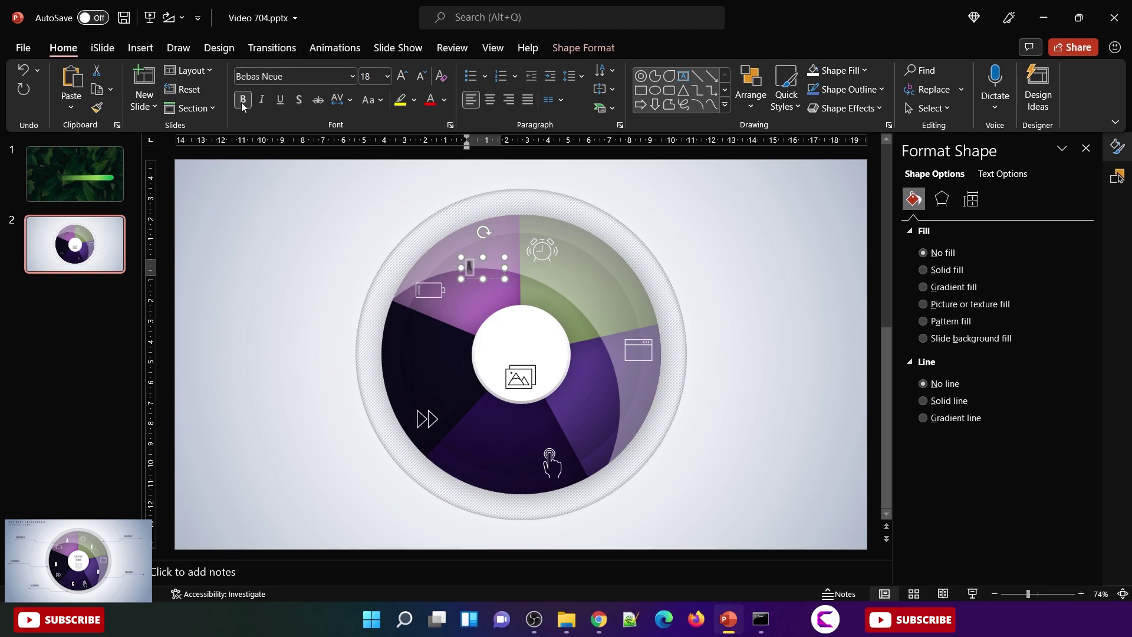
Step: Make the A 44 pt, white and centred, and move it into the light purple slice
{"action": "left_click", "coordinate": [401, 76]}
{"action": "left_click", "coordinate": [402, 76]}
{"action": "left_click", "coordinate": [401, 77]}
{"action": "left_click", "coordinate": [402, 76]}
{"action": "left_click", "coordinate": [402, 76]}
{"action": "left_click", "coordinate": [402, 76]}
{"action": "left_click", "coordinate": [402, 76]}
{"action": "left_click", "coordinate": [445, 100]}
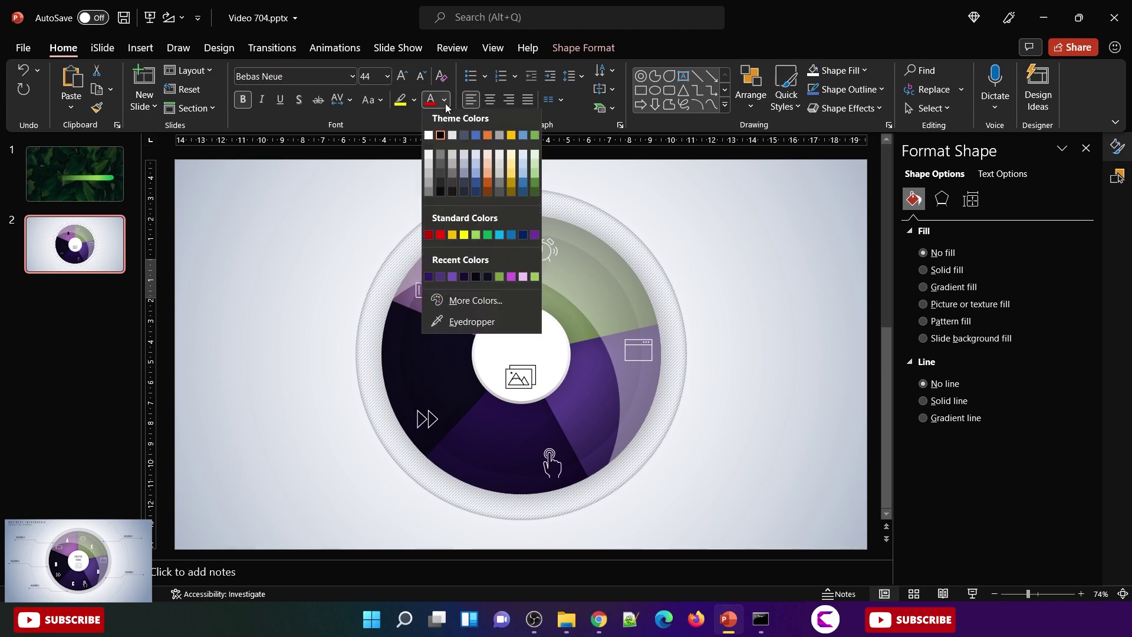
{"action": "left_click", "coordinate": [429, 137]}
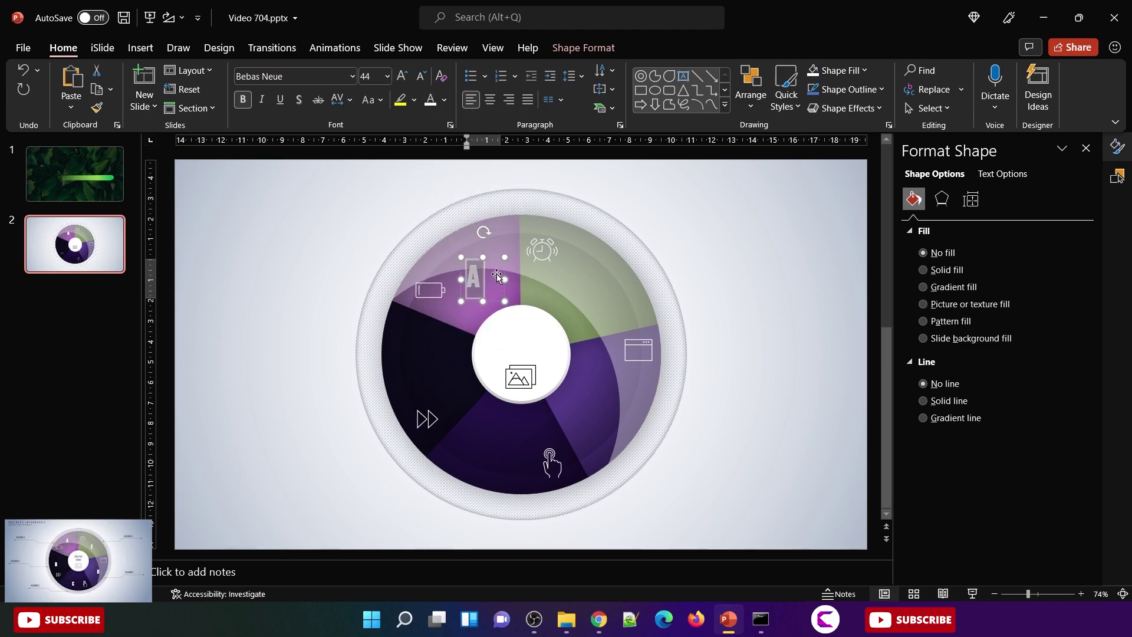
{"action": "left_click", "coordinate": [489, 100]}
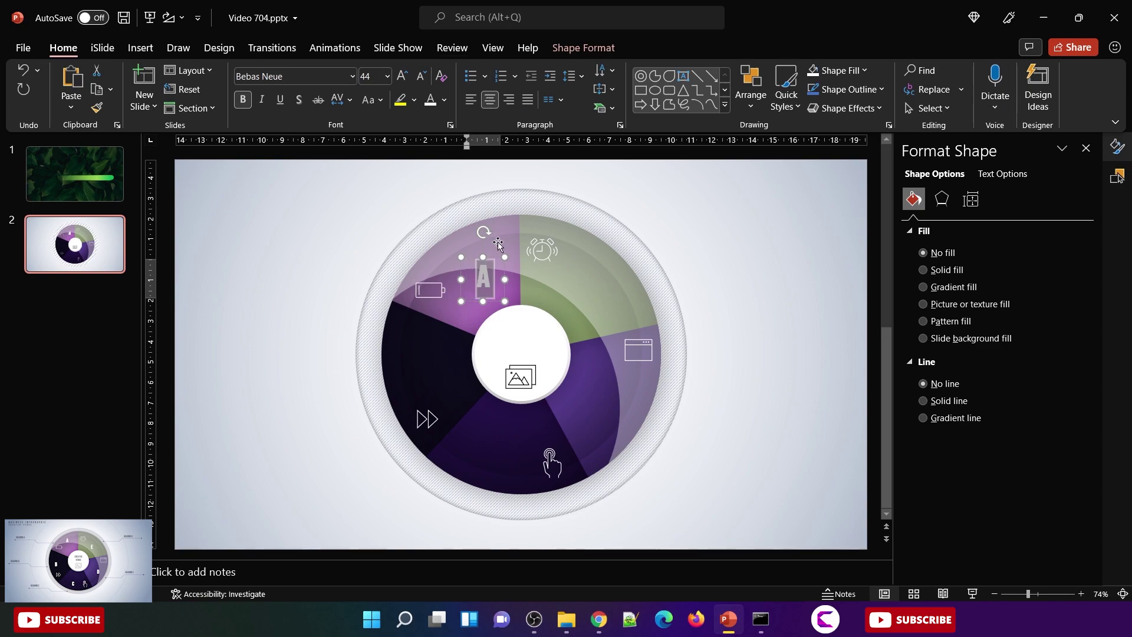
{"action": "mouse_move", "coordinate": [499, 243]}
{"action": "left_mouse_down"}
{"action": "mouse_move", "coordinate": [502, 274]}
{"action": "mouse_move", "coordinate": [500, 248]}
{"action": "mouse_move", "coordinate": [489, 253]}
{"action": "left_mouse_up"}
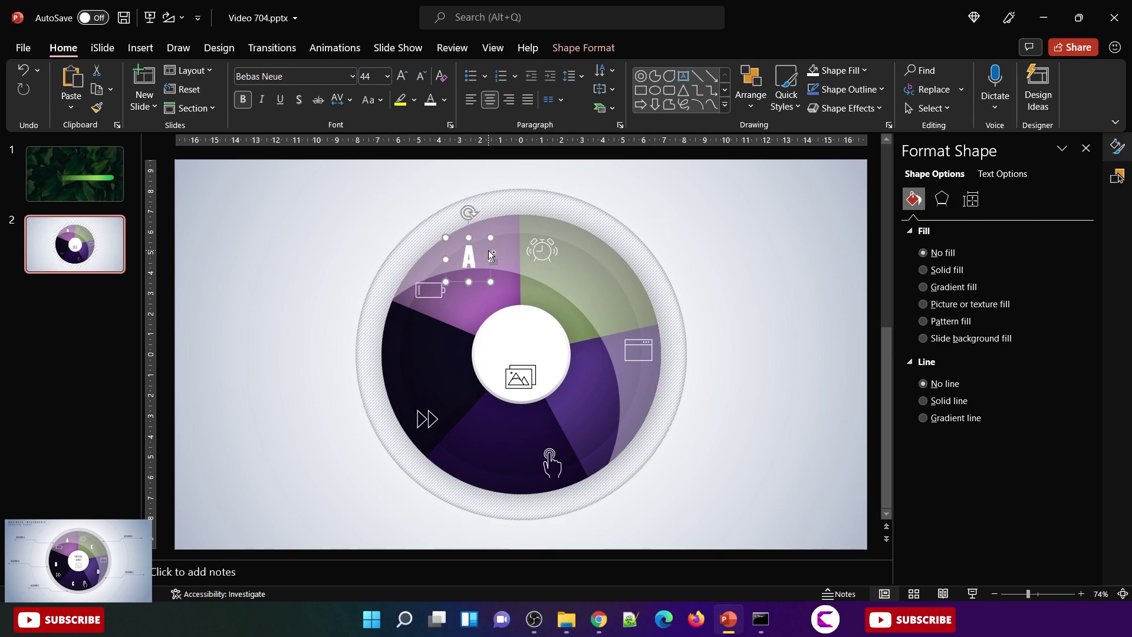
Step: Paste a copy of the A label into the dark slice
{"action": "key", "text": "ctrl+c"}
{"action": "key", "text": "ctrl+v"}
{"action": "left_click_drag", "start_coordinate": [491, 257], "coordinate": [437, 372]}
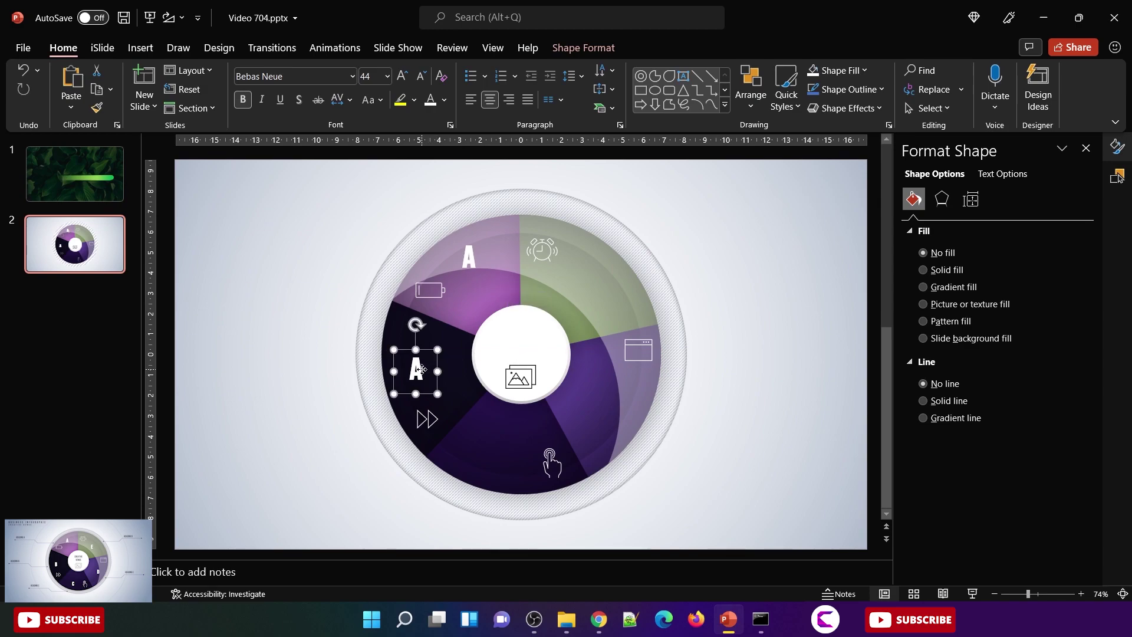
Step: Change the copied letter in the navy slice to B
{"action": "double_click", "coordinate": [417, 370]}
{"action": "type", "text": "B"}
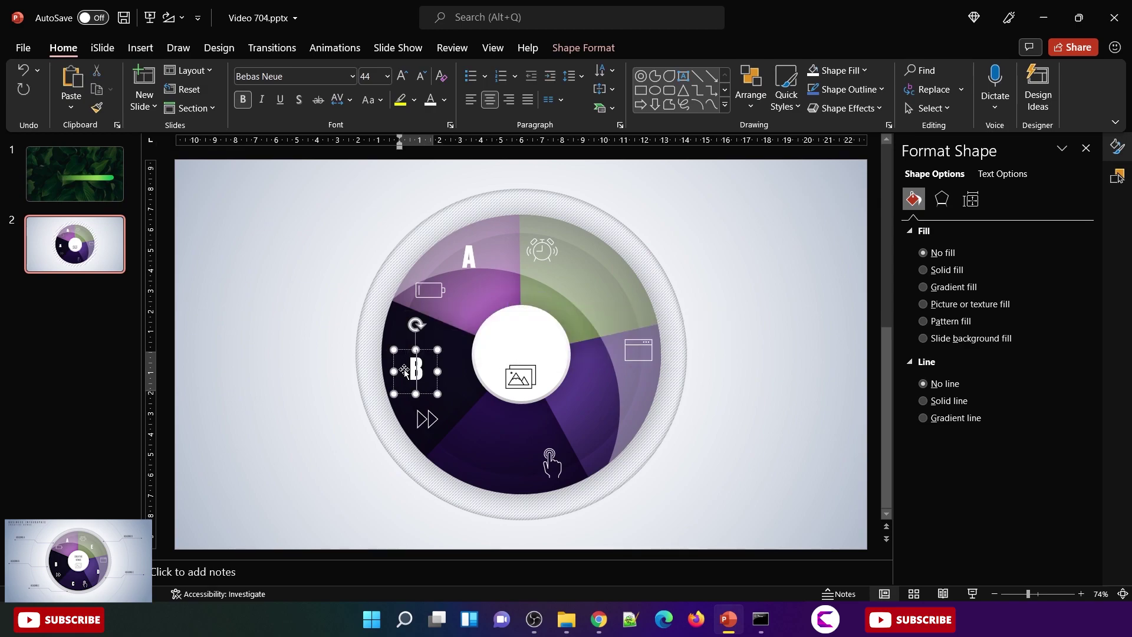
{"action": "left_click", "coordinate": [432, 349]}
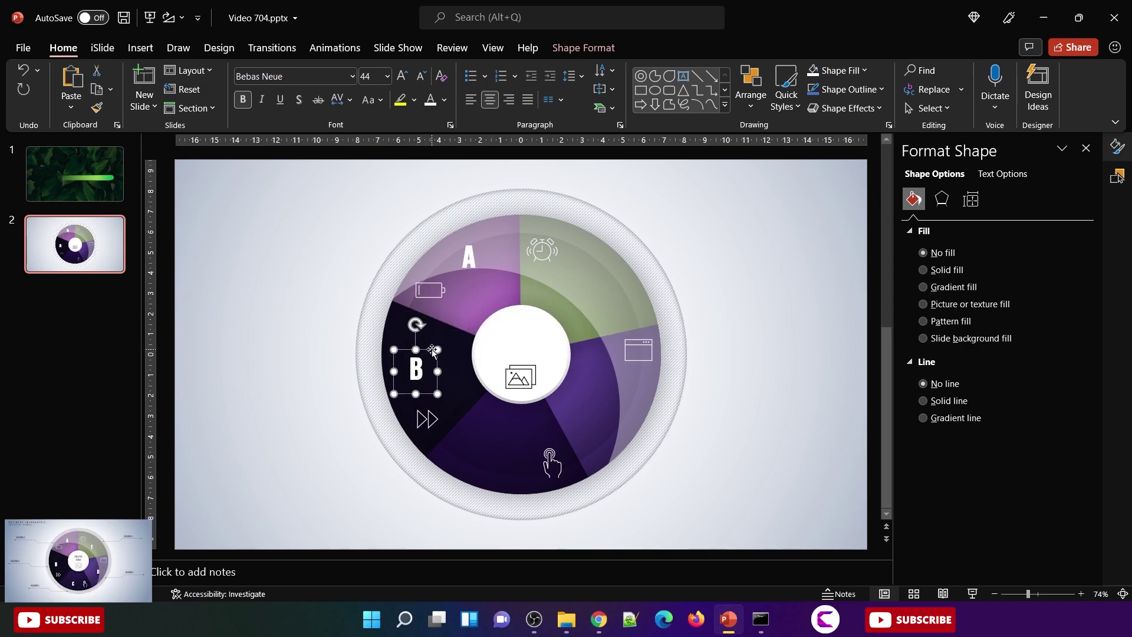
Step: Duplicate the B label into the bottom purple slice and retype it as C
{"action": "key", "text": "ctrl+c"}
{"action": "key", "text": "ctrl+v"}
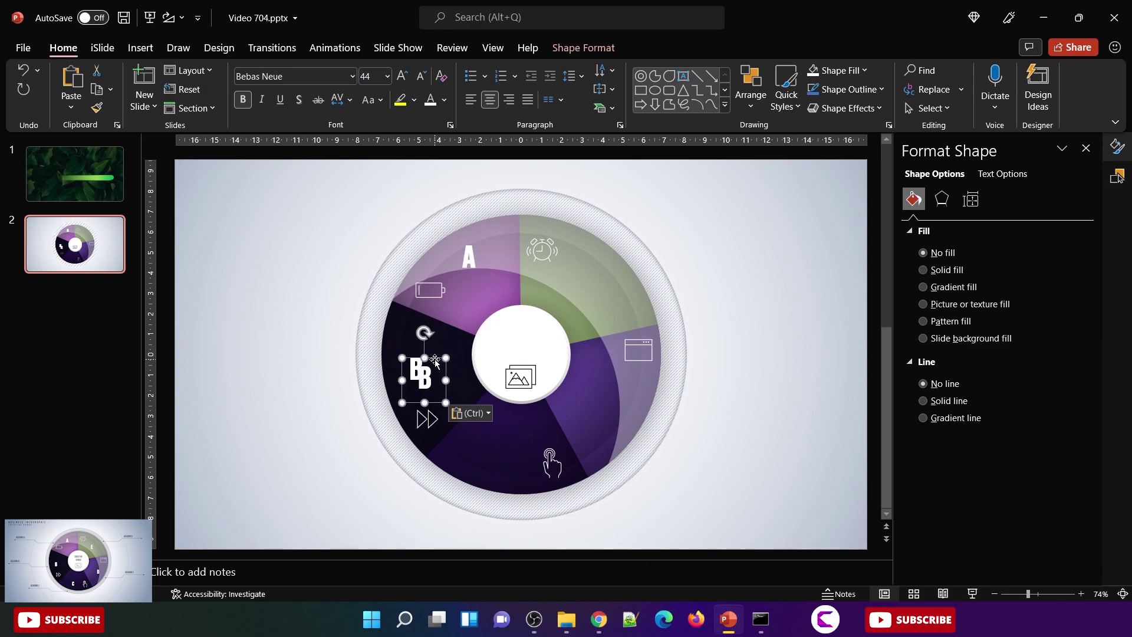
{"action": "left_click_drag", "start_coordinate": [435, 360], "coordinate": [513, 448]}
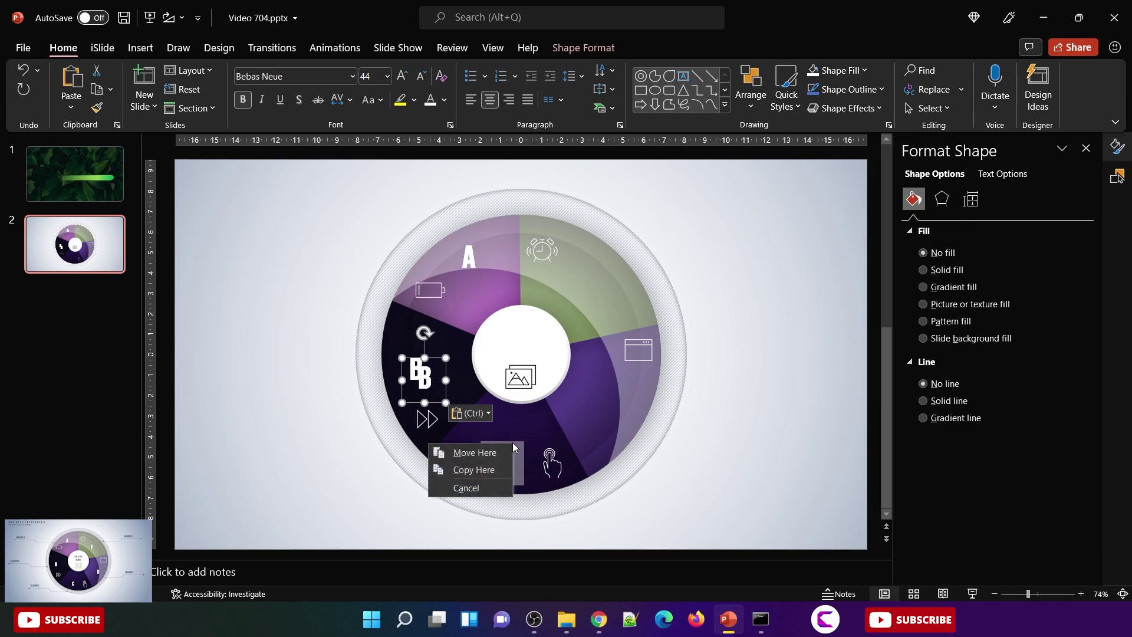
{"action": "left_click", "coordinate": [510, 452]}
{"action": "left_click", "coordinate": [509, 464]}
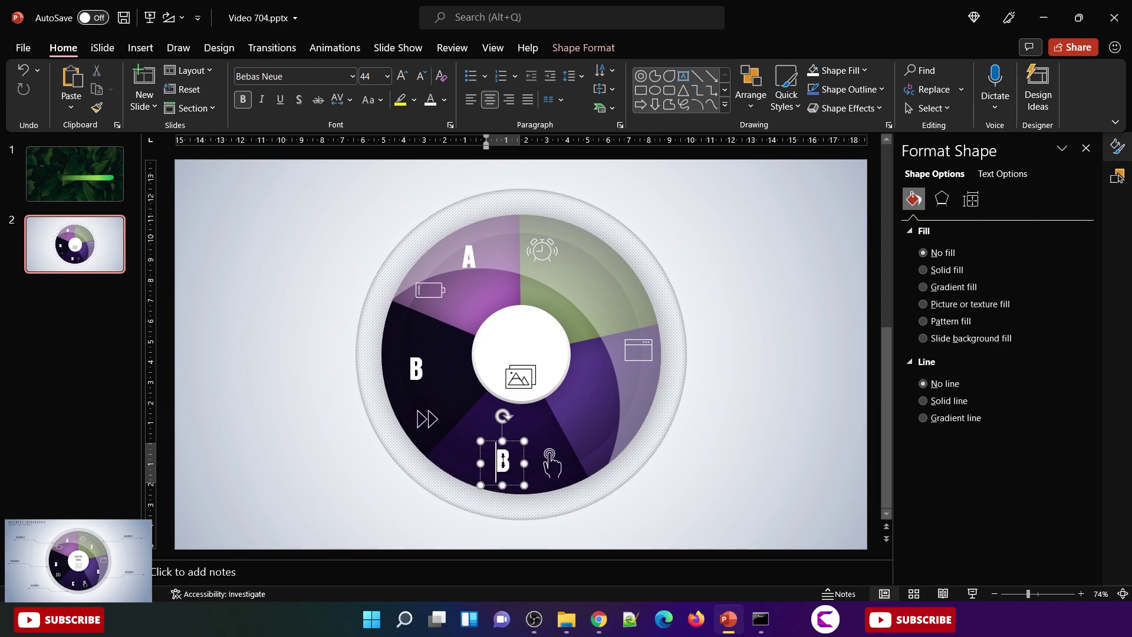
{"action": "double_click", "coordinate": [504, 462]}
{"action": "type", "text": "C"}
{"action": "left_click_drag", "start_coordinate": [509, 445], "coordinate": [625, 385]}
Step: Duplicate the C label into the right purple slice and retype it as D
{"action": "key", "text": "ctrl+c"}
{"action": "key", "text": "ctrl+v"}
{"action": "double_click", "coordinate": [613, 407]}
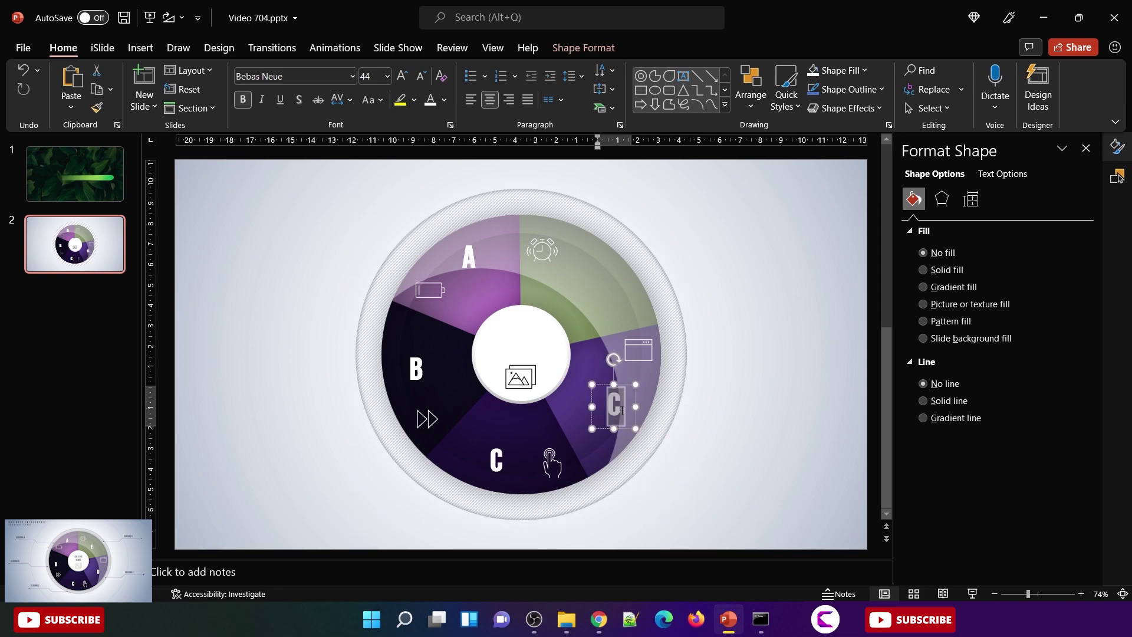
{"action": "type", "text": "D"}
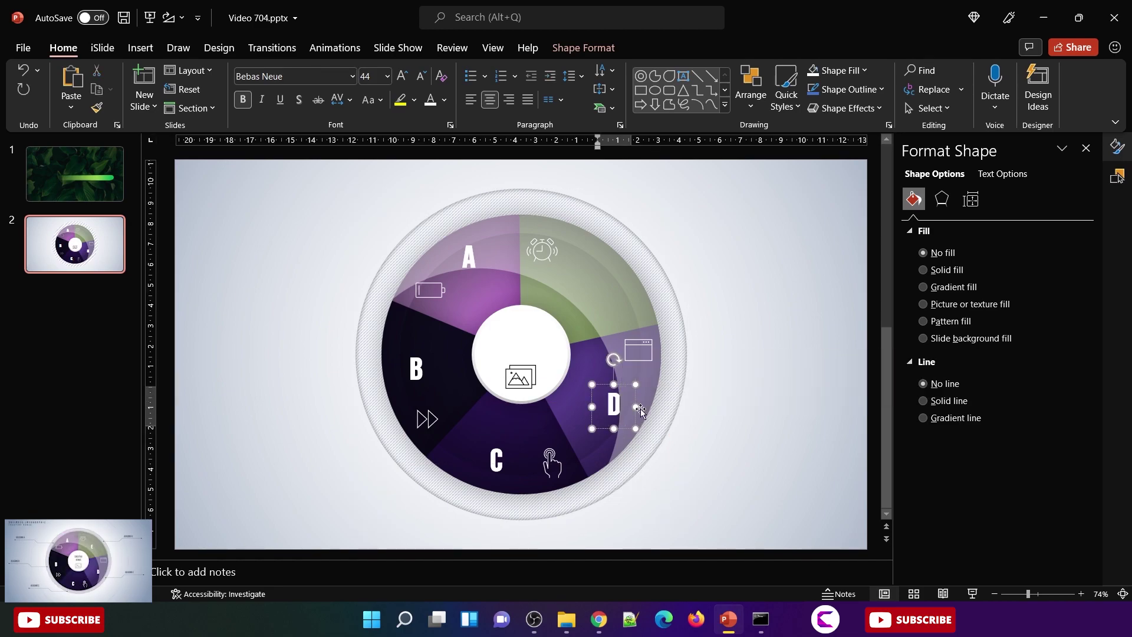
{"action": "left_click", "coordinate": [625, 387]}
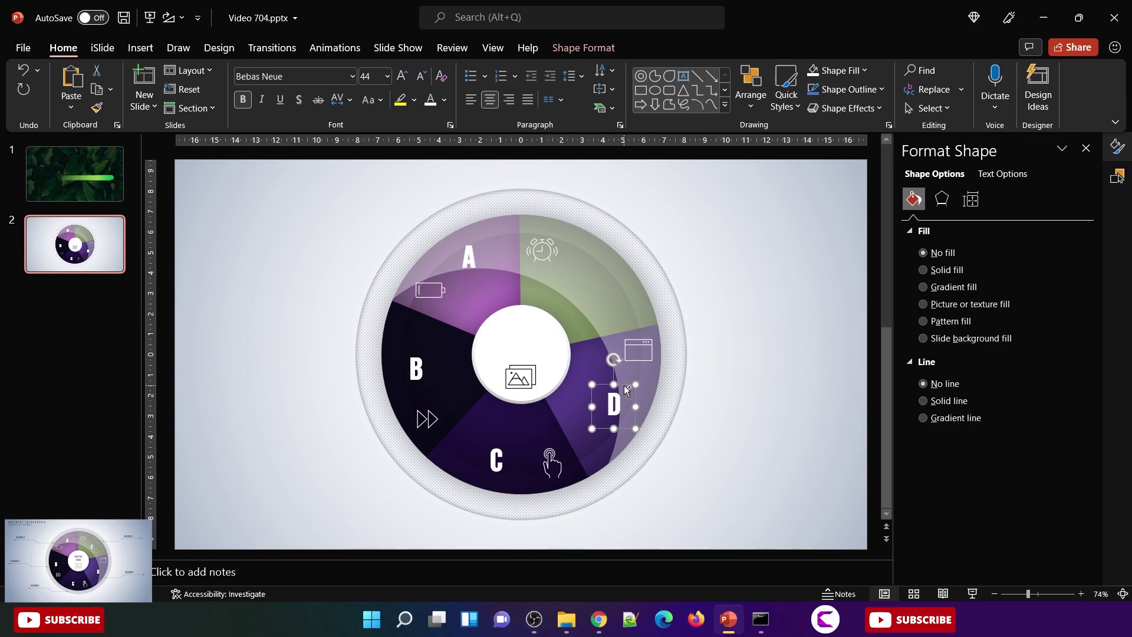
Step: Duplicate the D label into the green slice and retype it as E
{"action": "key", "text": "ctrl+d"}
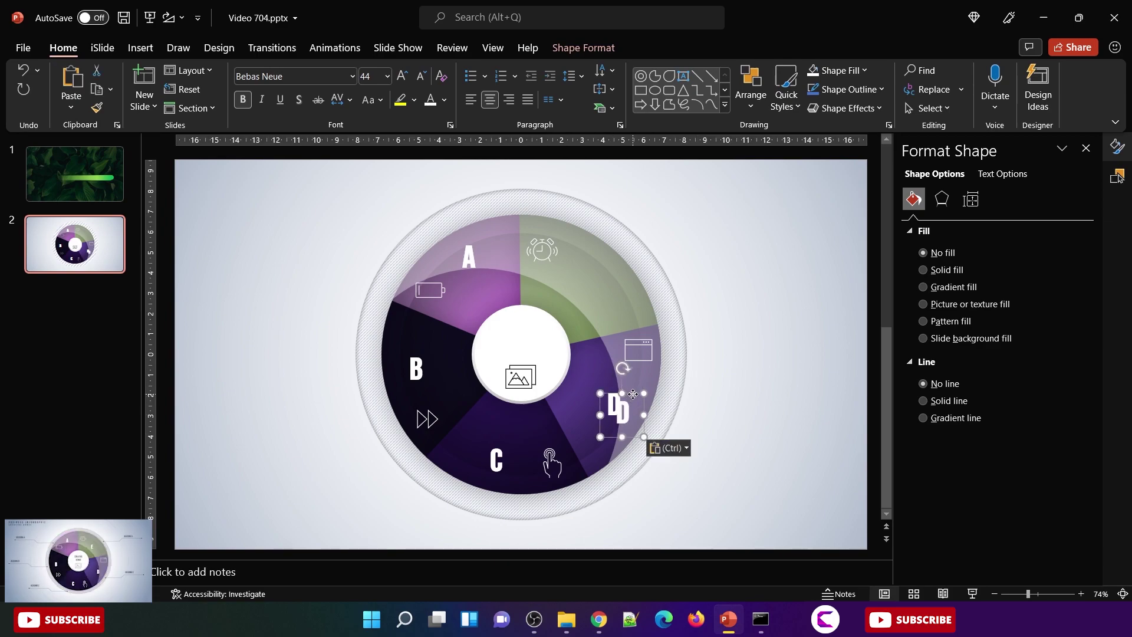
{"action": "left_click_drag", "start_coordinate": [632, 395], "coordinate": [594, 268]}
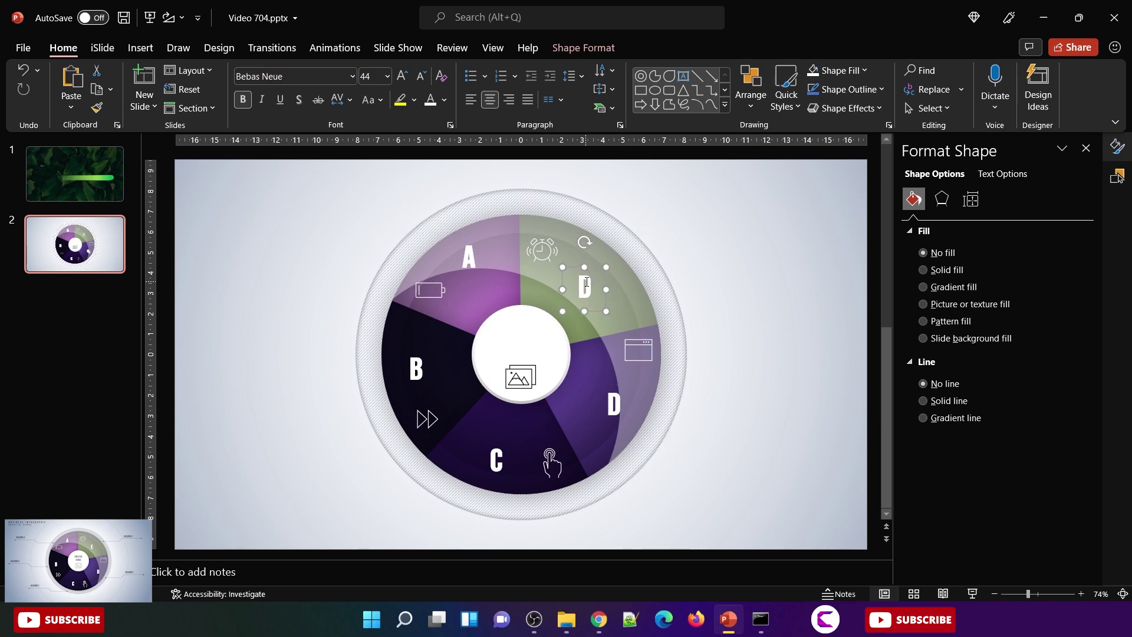
{"action": "double_click", "coordinate": [580, 287]}
{"action": "type", "text": "E"}
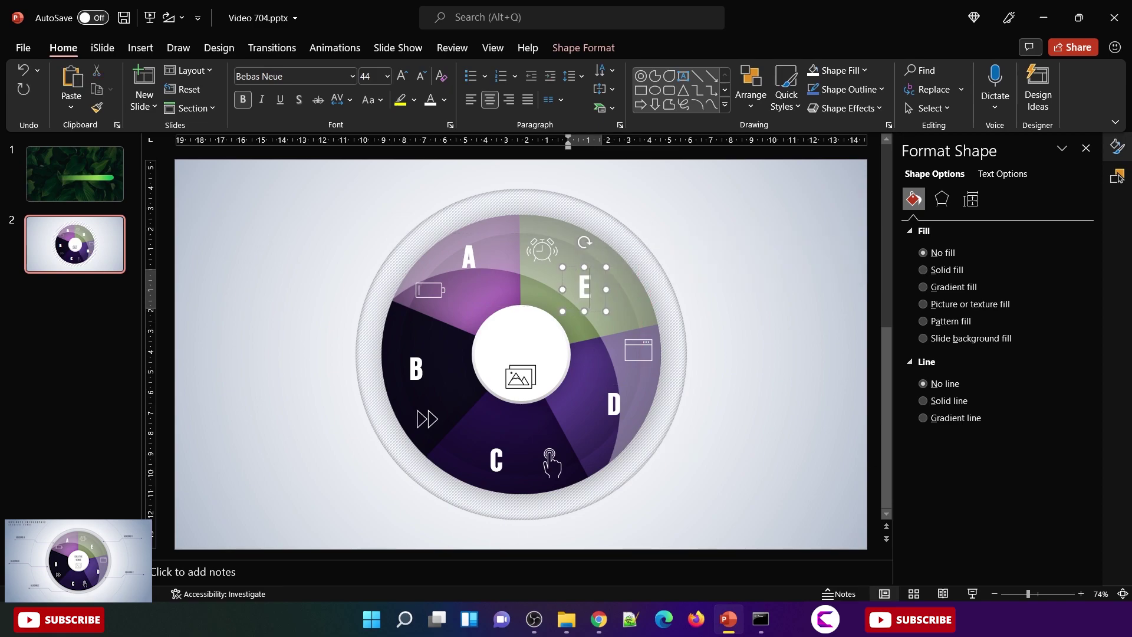
{"action": "left_click", "coordinate": [781, 321]}
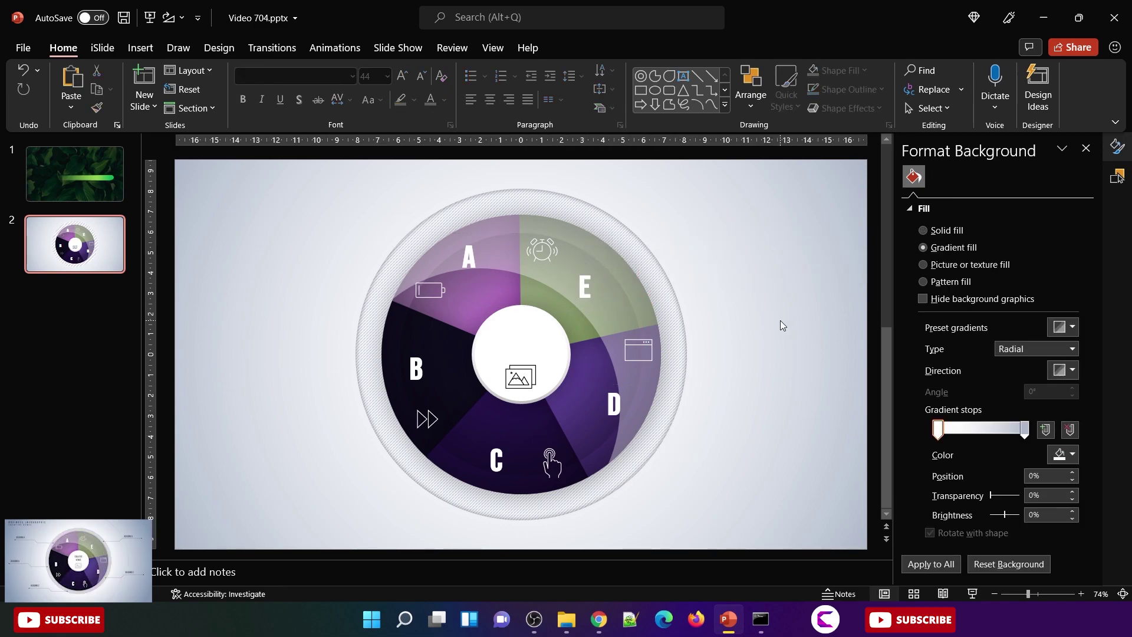
Step: Save, then draw a bent freeform line leading left from the ring's edge beside slice A
{"action": "key", "text": "ctrl+s"}
{"action": "left_click", "coordinate": [140, 47]}
{"action": "left_click", "coordinate": [245, 89]}
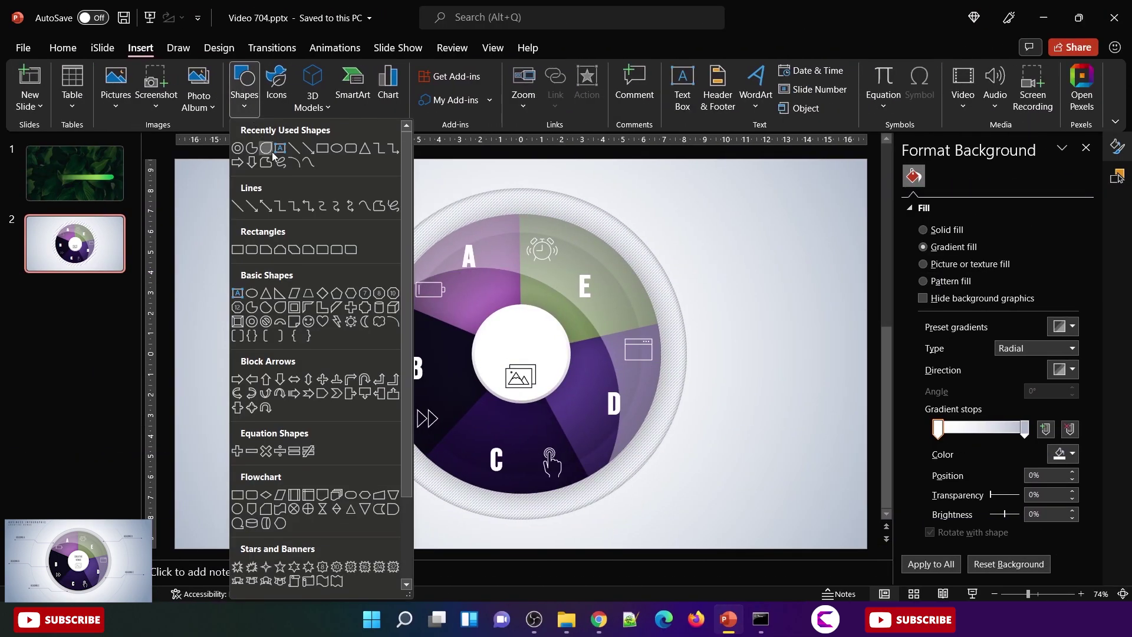
{"action": "left_click", "coordinate": [380, 205]}
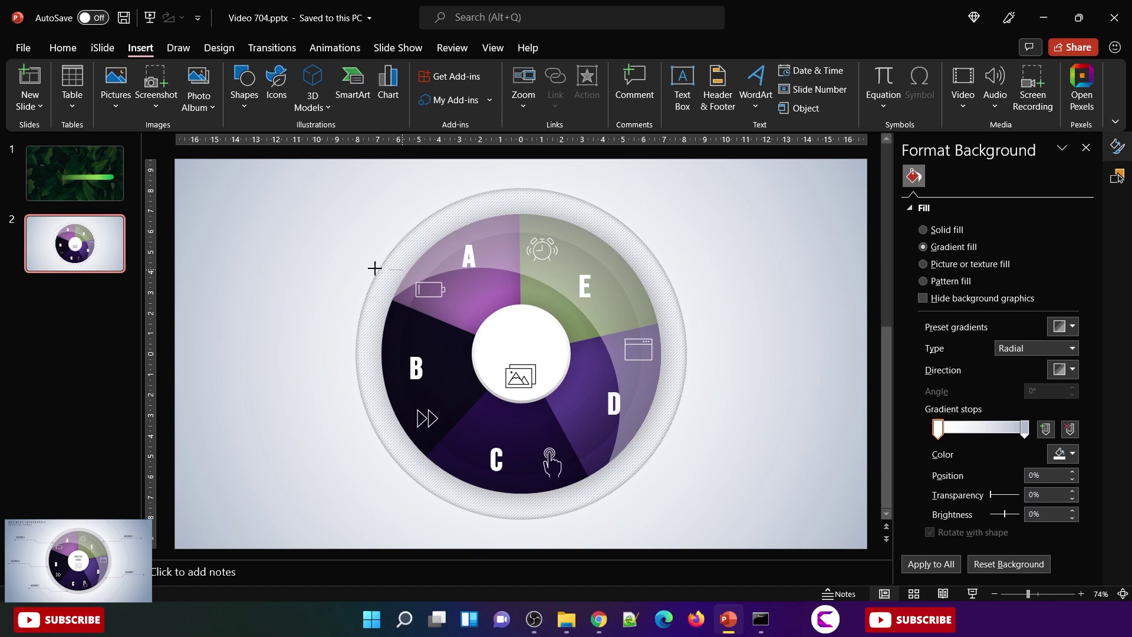
{"action": "left_click_drag", "start_coordinate": [372, 269], "coordinate": [329, 272]}
{"action": "left_click_drag", "start_coordinate": [311, 255], "coordinate": [223, 260]}
{"action": "double_click", "coordinate": [223, 260]}
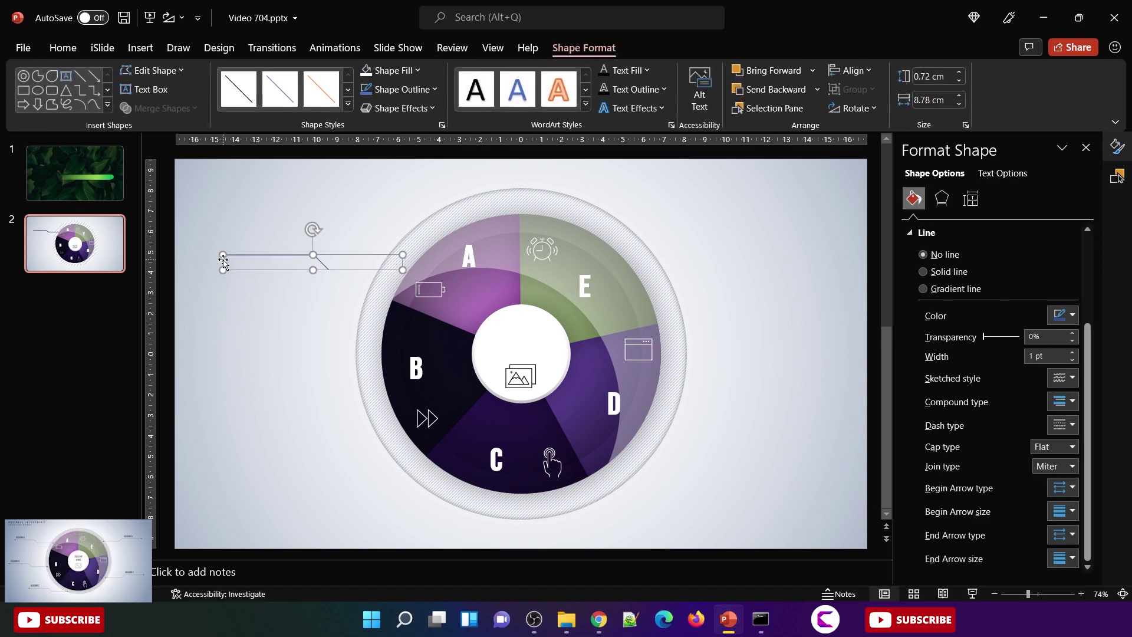
Step: Colour the line dark purple, add start and end markers, and paste a copy
{"action": "left_click", "coordinate": [407, 71]}
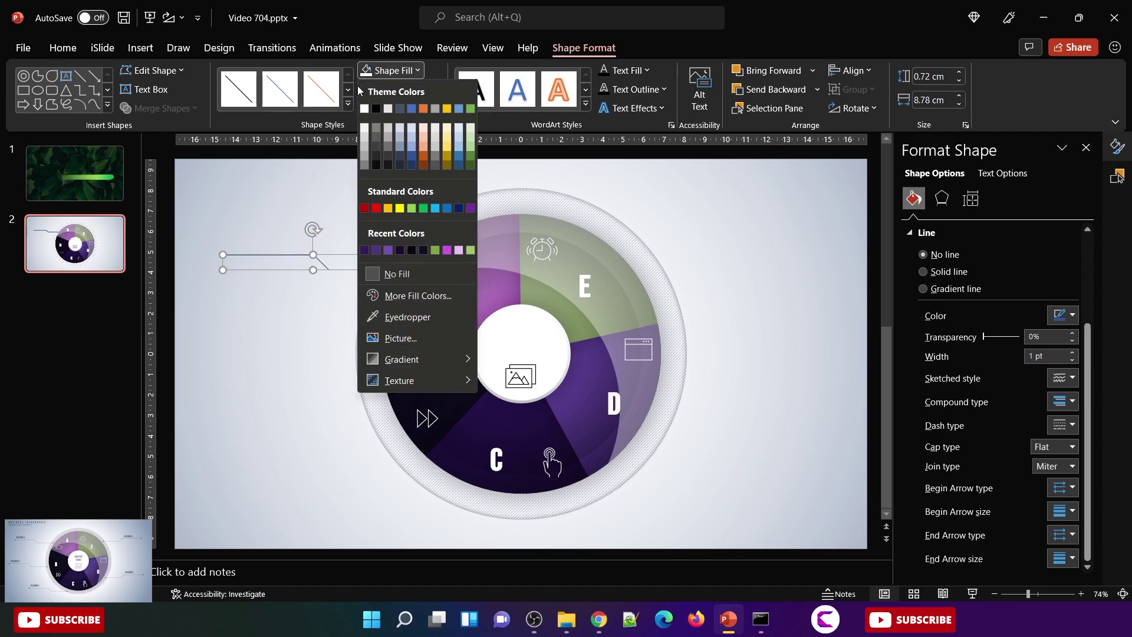
{"action": "left_click", "coordinate": [437, 60]}
{"action": "left_click", "coordinate": [435, 90]}
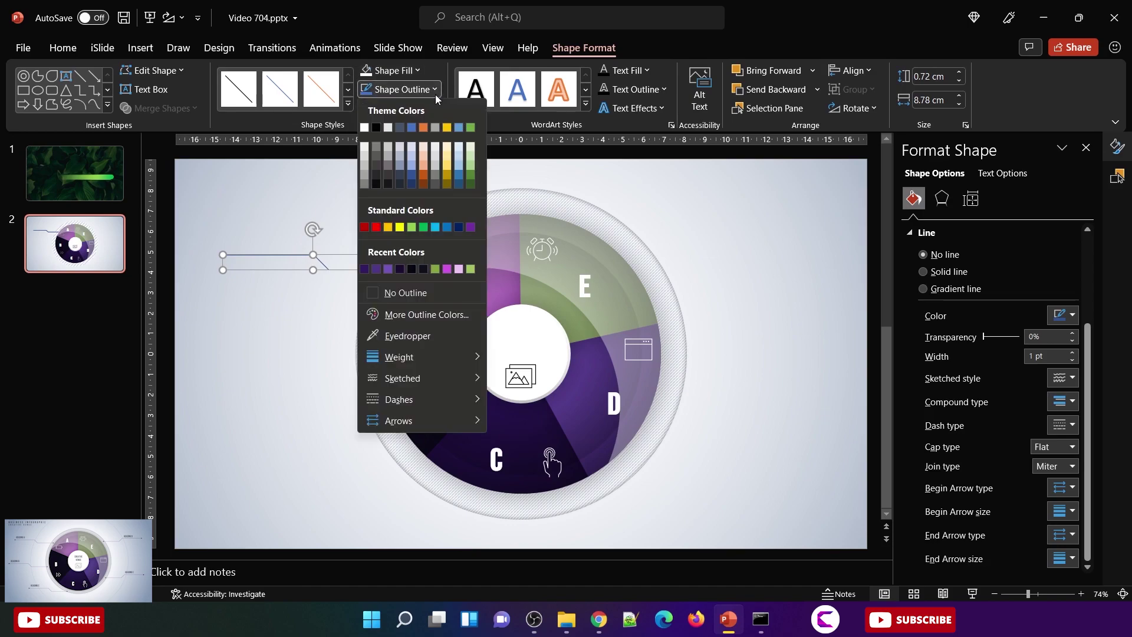
{"action": "left_click", "coordinate": [367, 269]}
{"action": "left_click", "coordinate": [1065, 489]}
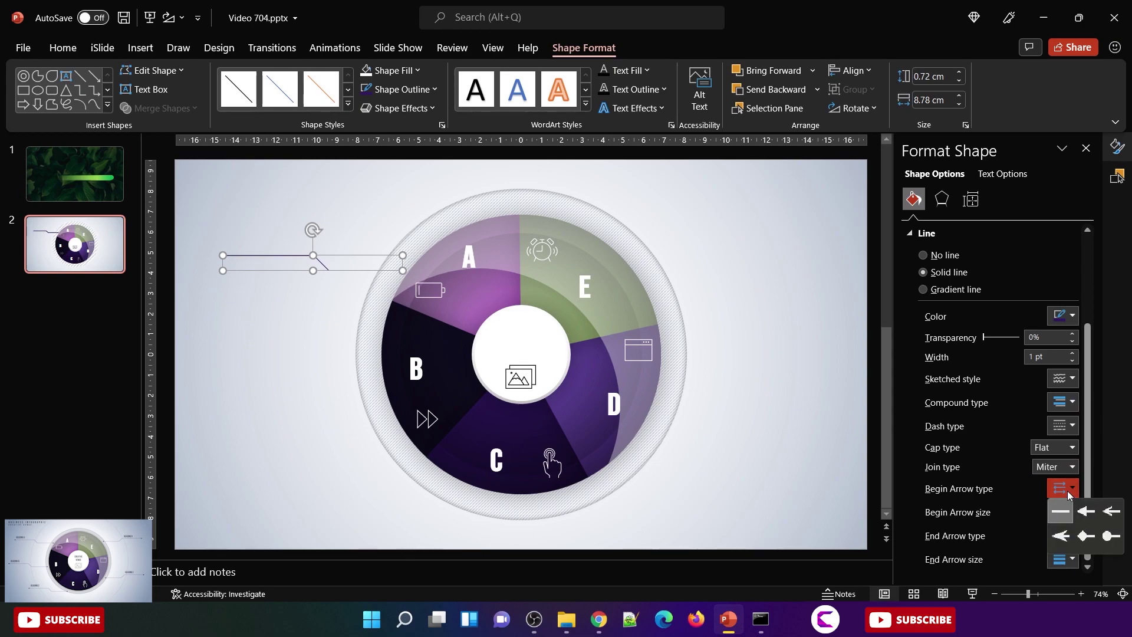
{"action": "left_click", "coordinate": [1109, 536]}
{"action": "left_click", "coordinate": [1072, 537]}
{"action": "left_click", "coordinate": [1113, 508]}
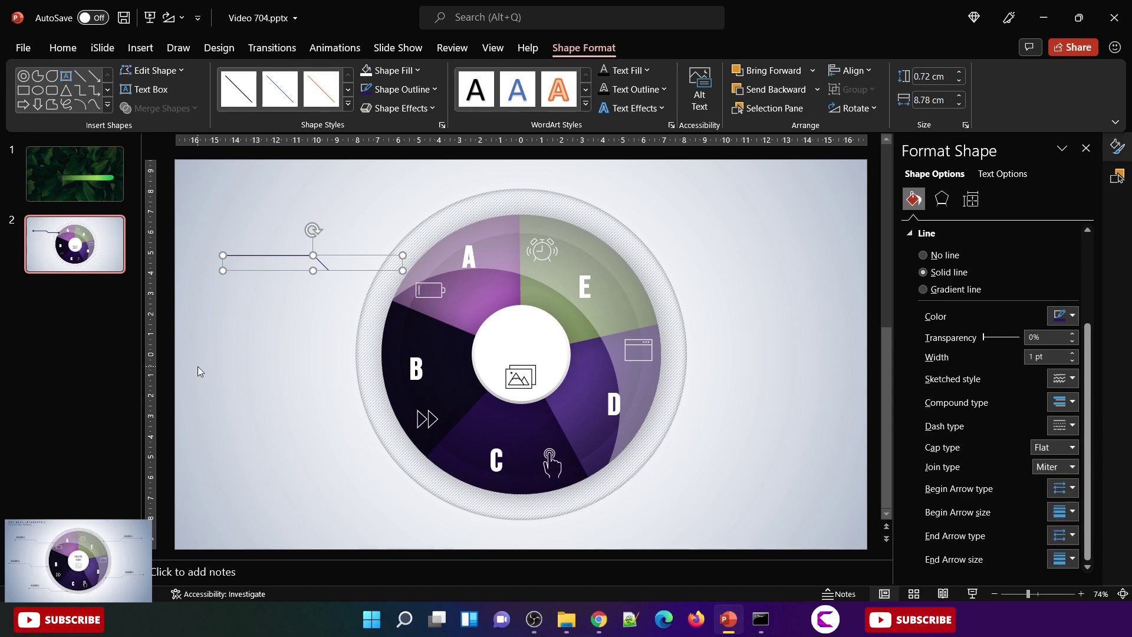
{"action": "key", "text": "ctrl+v"}
Step: Place two connector copies on the left, beside slices C and B
{"action": "left_click_drag", "start_coordinate": [273, 278], "coordinate": [319, 509]}
{"action": "key", "text": "ctrl+v"}
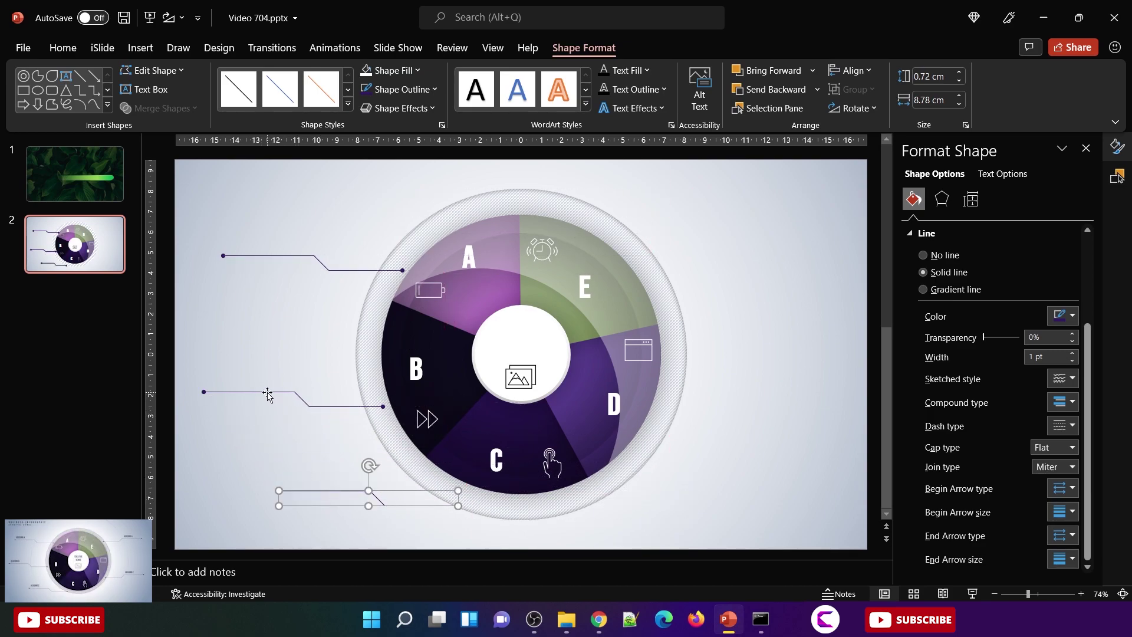
{"action": "left_click_drag", "start_coordinate": [267, 392], "coordinate": [259, 369]}
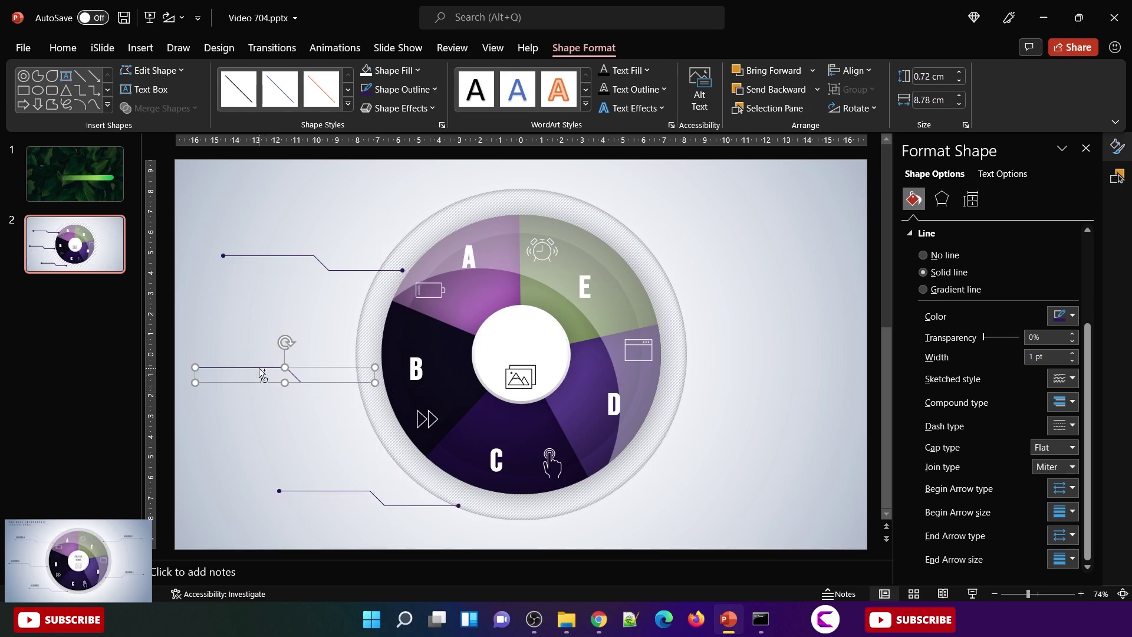
Step: Add a horizontally flipped connector beside slice E and a copy of it beside slice D
{"action": "key", "text": "ctrl+c"}
{"action": "key", "text": "ctrl+v"}
{"action": "left_click_drag", "start_coordinate": [260, 380], "coordinate": [672, 318]}
{"action": "left_click", "coordinate": [852, 108]}
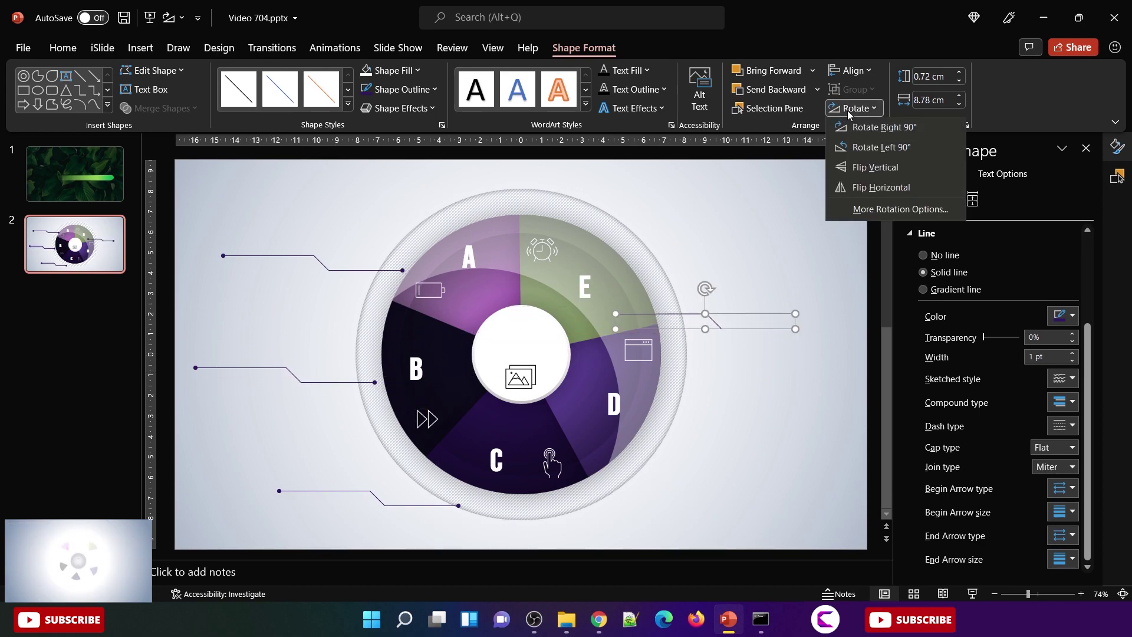
{"action": "left_click", "coordinate": [879, 190]}
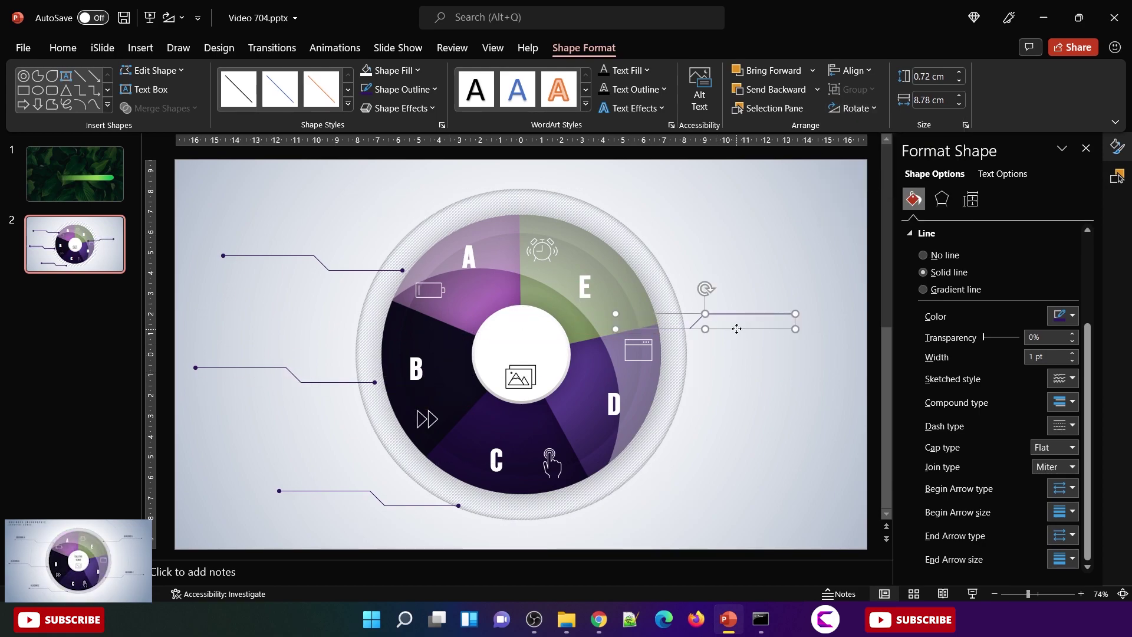
{"action": "left_click_drag", "start_coordinate": [737, 328], "coordinate": [764, 262]}
{"action": "key", "text": "ctrl+v"}
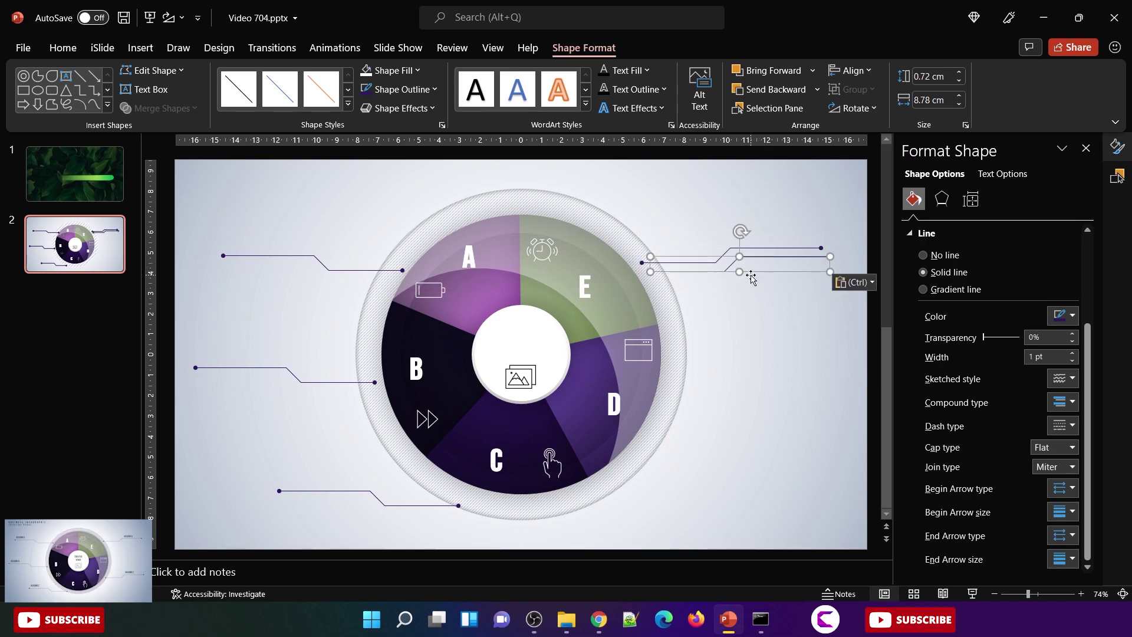
{"action": "left_click_drag", "start_coordinate": [753, 273], "coordinate": [754, 435]}
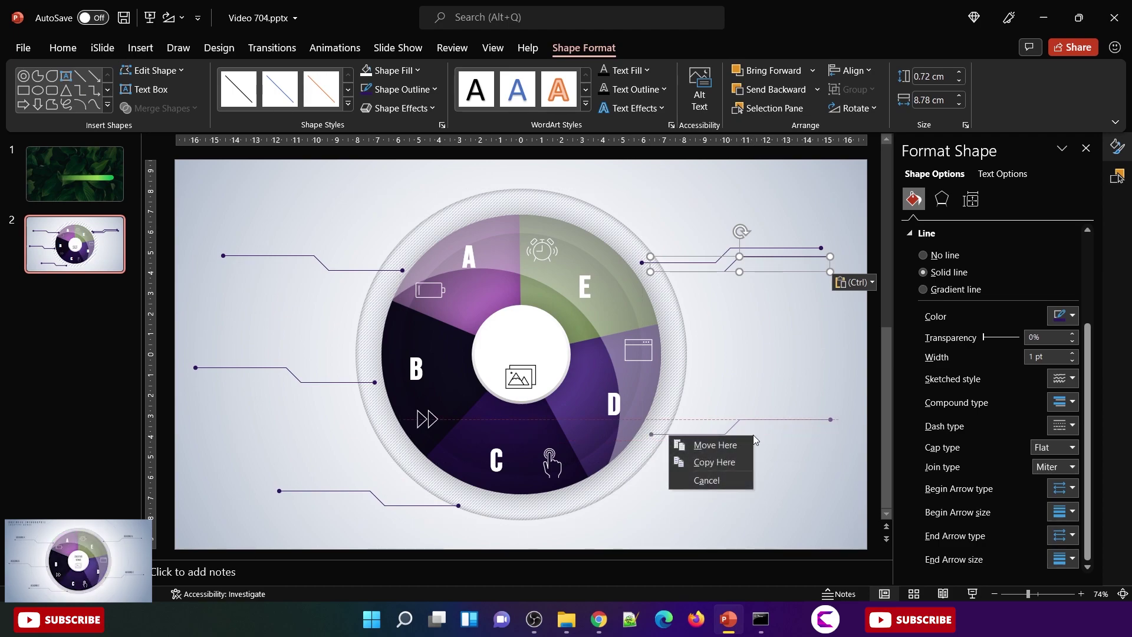
{"action": "left_click", "coordinate": [737, 445]}
Step: Nudge the lower-left connector slightly up and save the presentation
{"action": "left_click", "coordinate": [794, 351]}
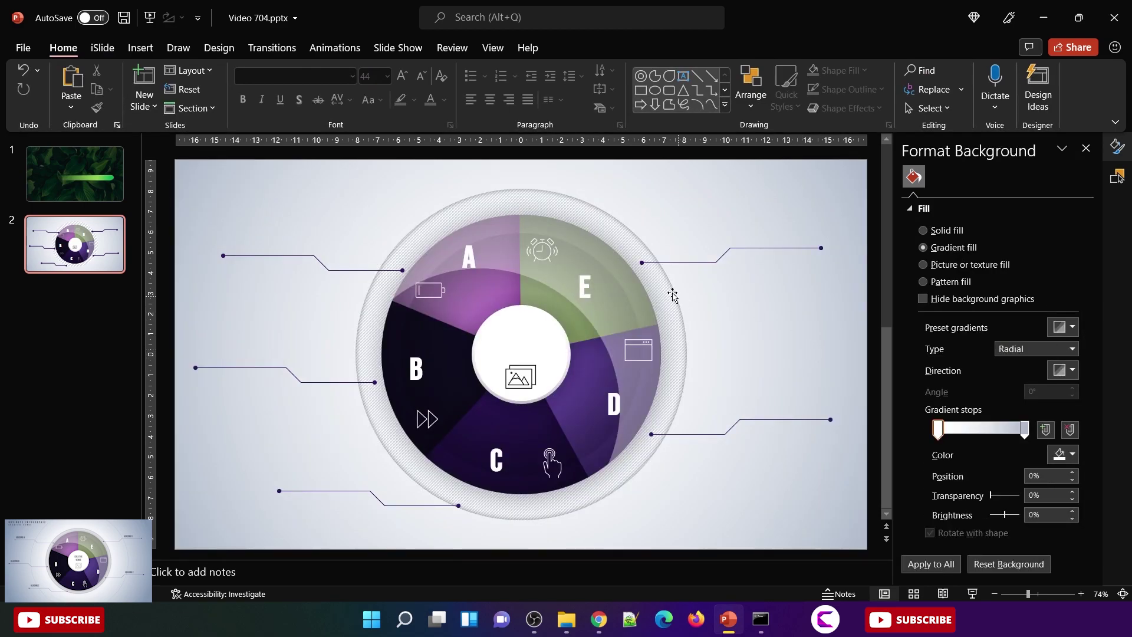
{"action": "left_click", "coordinate": [417, 505]}
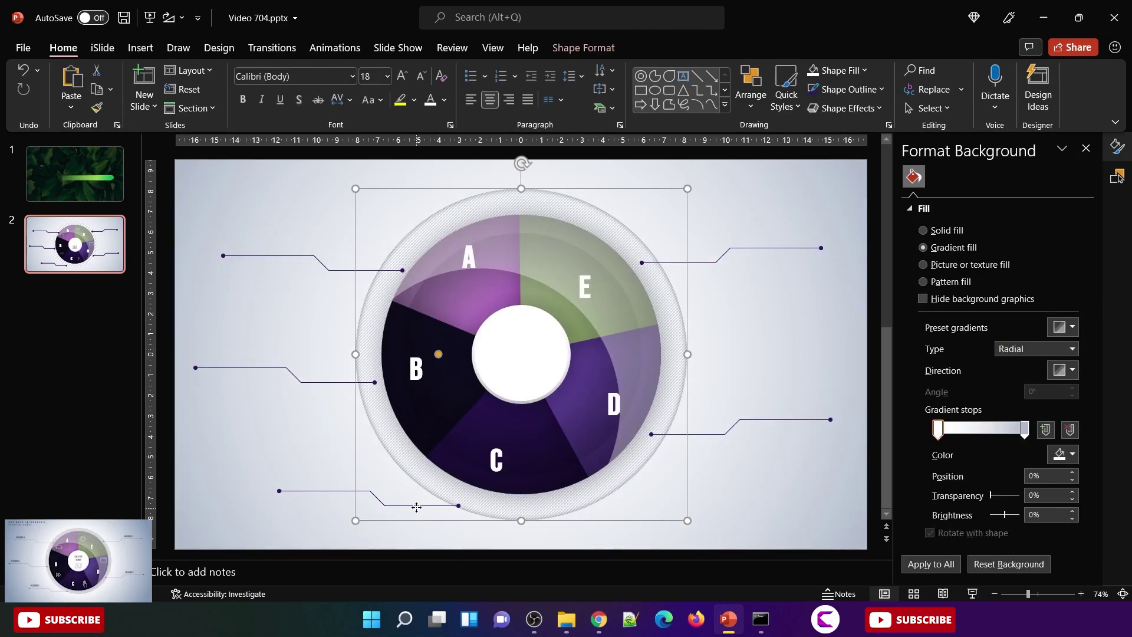
{"action": "key", "text": "Tab"}
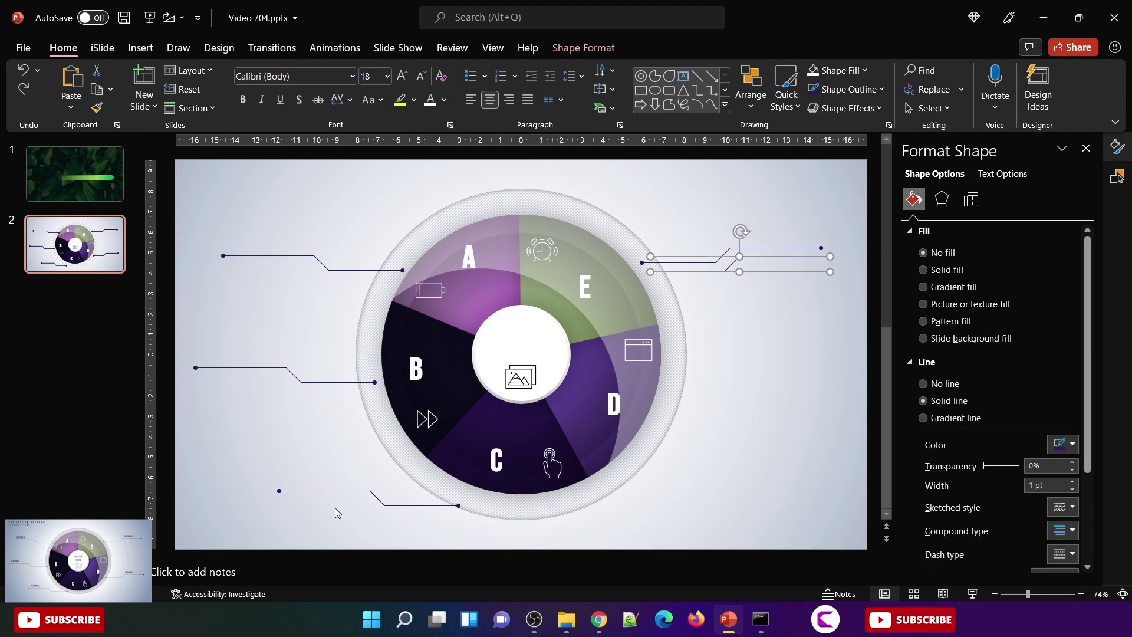
{"action": "key", "text": "ctrl+d"}
{"action": "left_click", "coordinate": [307, 497]}
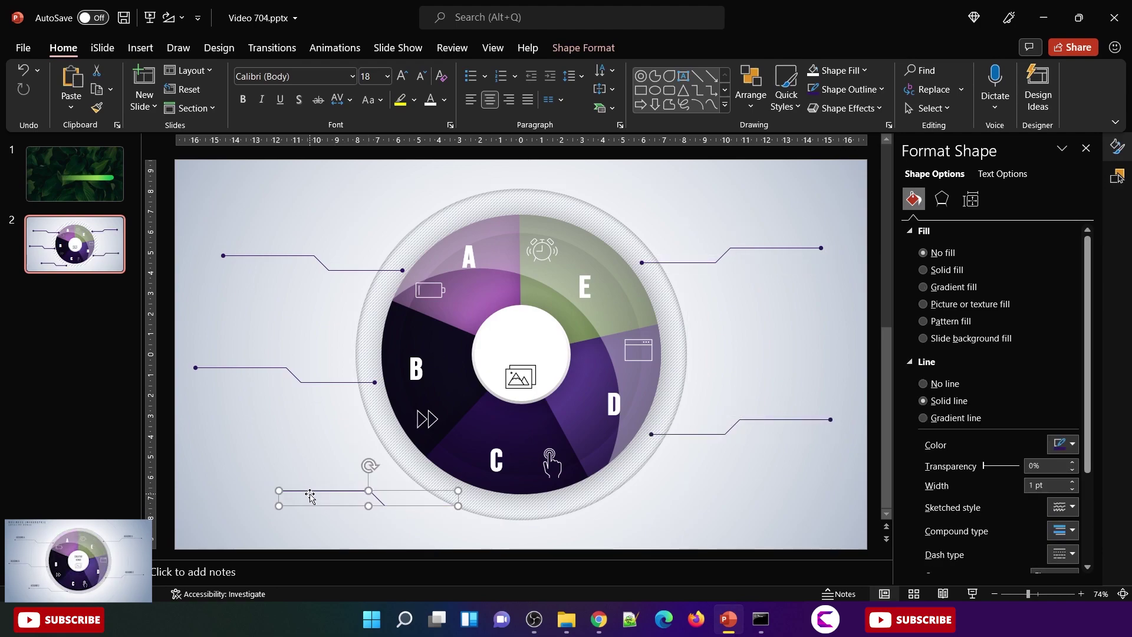
{"action": "left_click_drag", "start_coordinate": [310, 497], "coordinate": [322, 486]}
{"action": "left_click", "coordinate": [788, 464]}
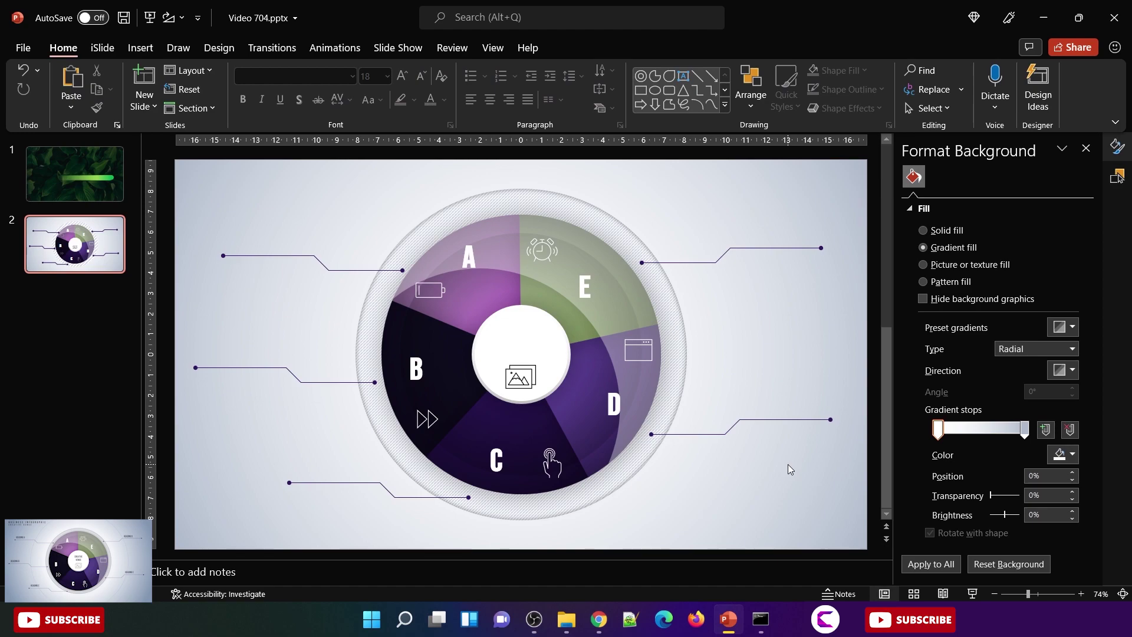
{"action": "key", "text": "ctrl+s"}
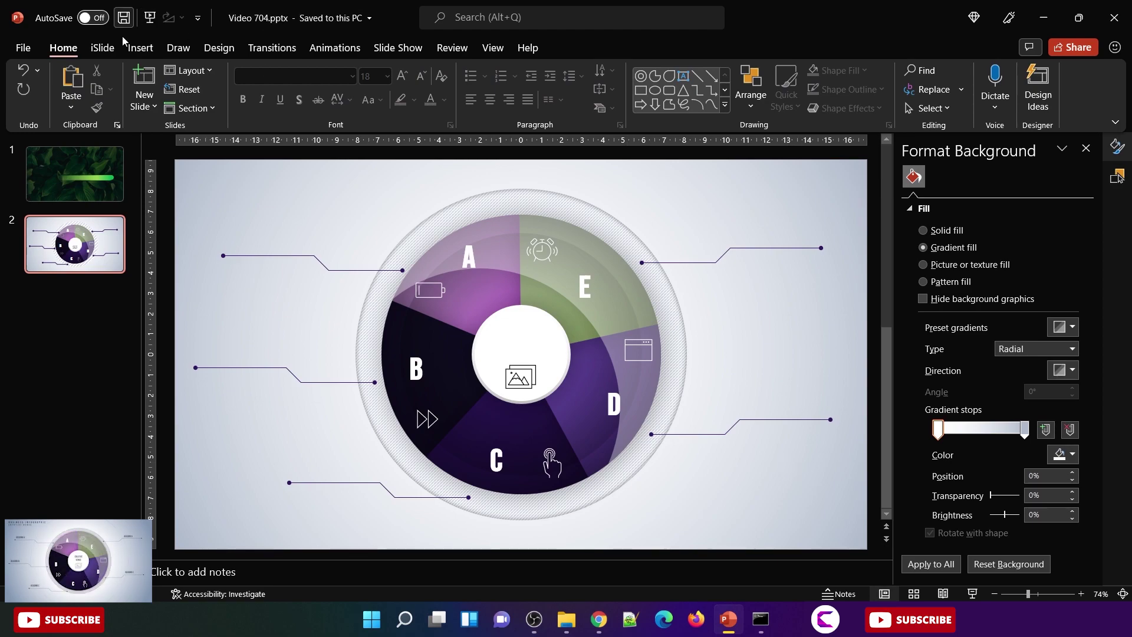
Step: Add a Bebas Neue 'Heading A' text box above the top-left connector line
{"action": "left_click", "coordinate": [133, 52]}
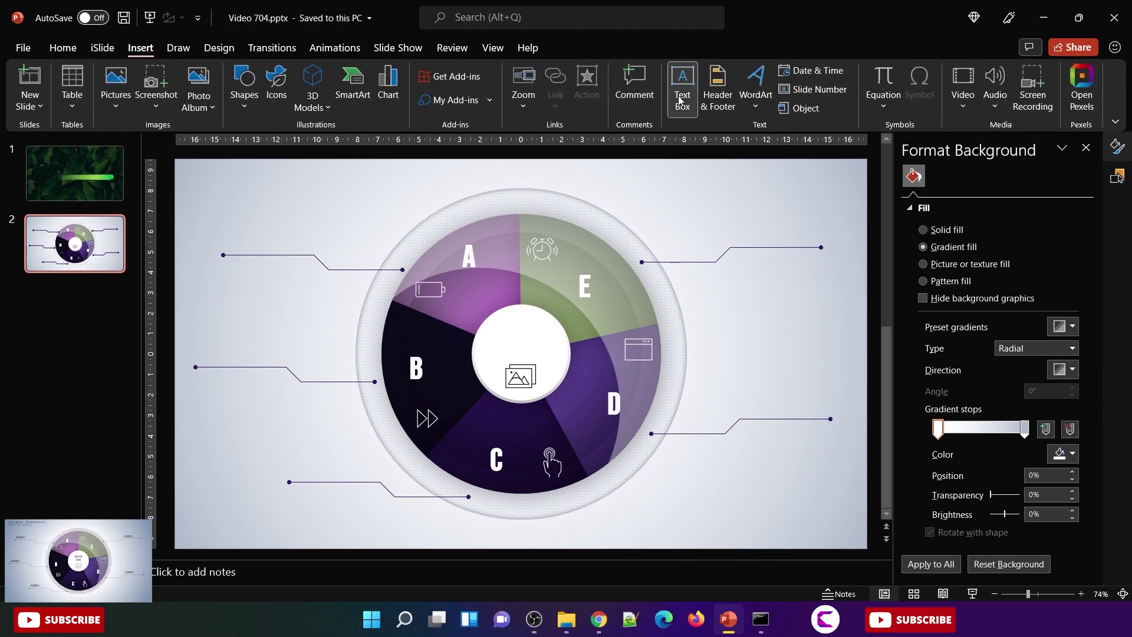
{"action": "left_click_drag", "start_coordinate": [223, 233], "coordinate": [335, 253]}
{"action": "type", "text": "Heading a"}
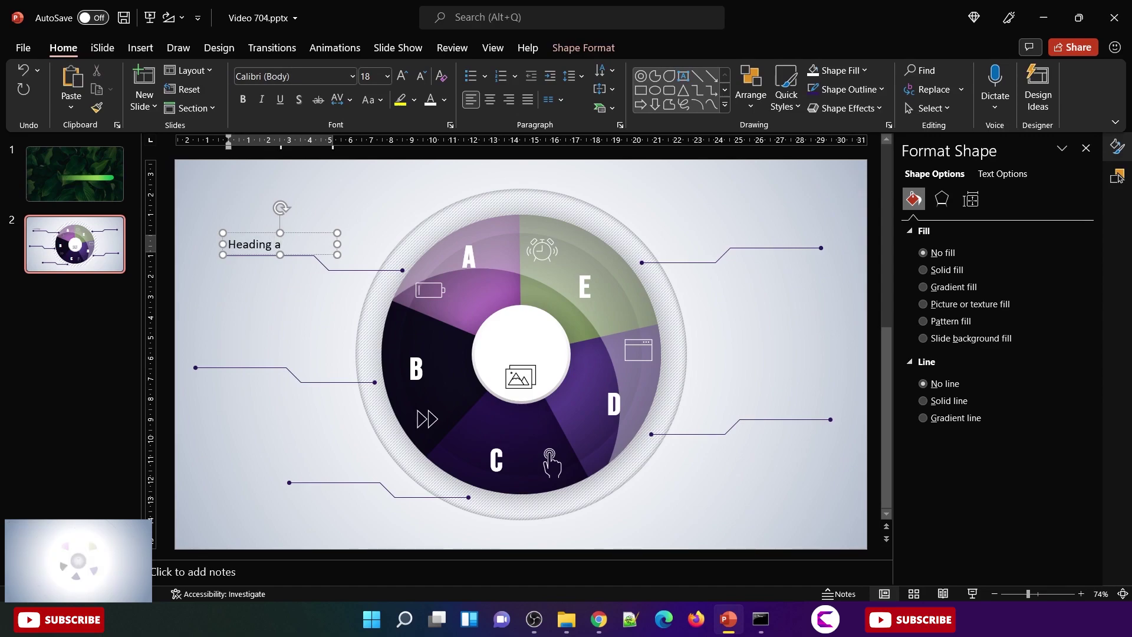
{"action": "key", "text": "ctrl+a"}
{"action": "left_click", "coordinate": [321, 77]}
{"action": "type", "text": "Bebas Neue"}
{"action": "key", "text": "Return"}
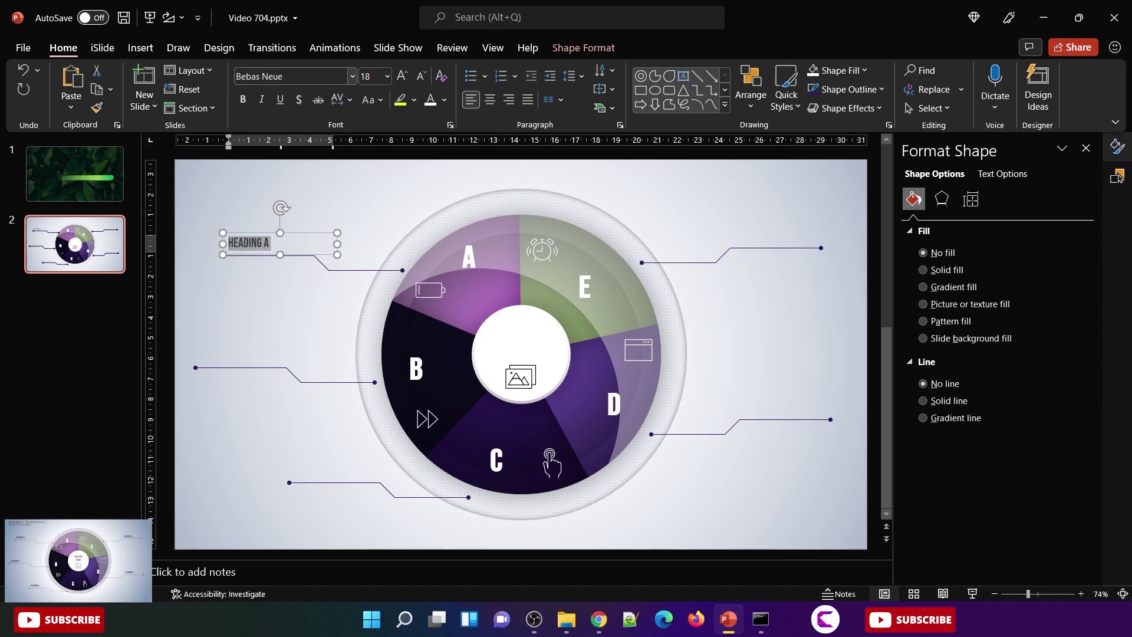
Step: Give the heading a dark font colour and paste a copy above the B line
{"action": "left_click", "coordinate": [444, 100]}
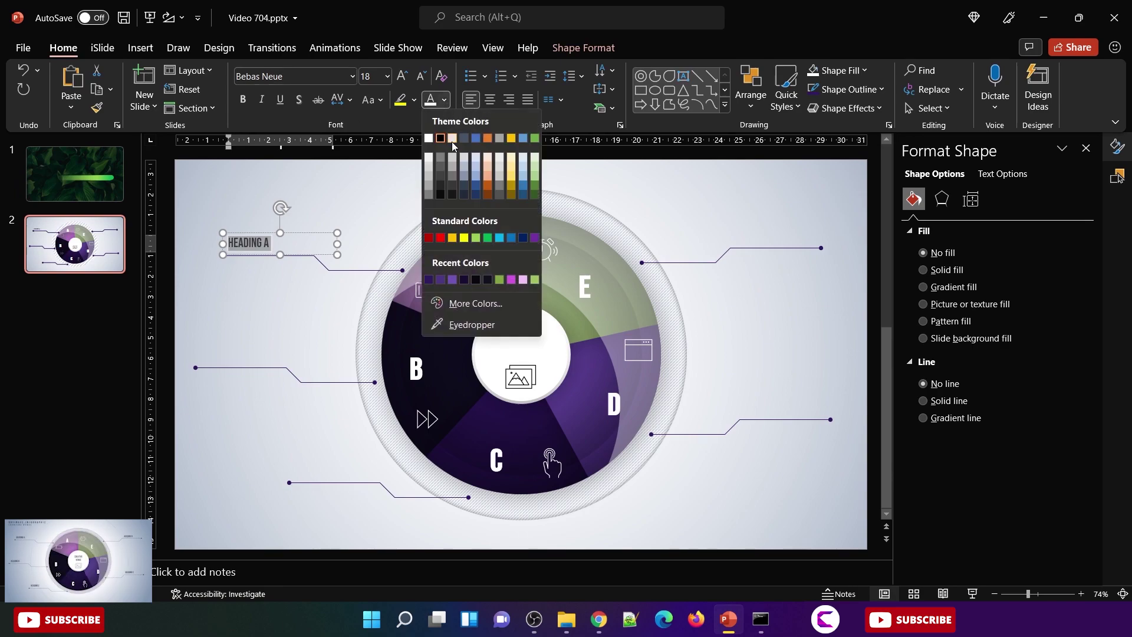
{"action": "left_click", "coordinate": [464, 182]}
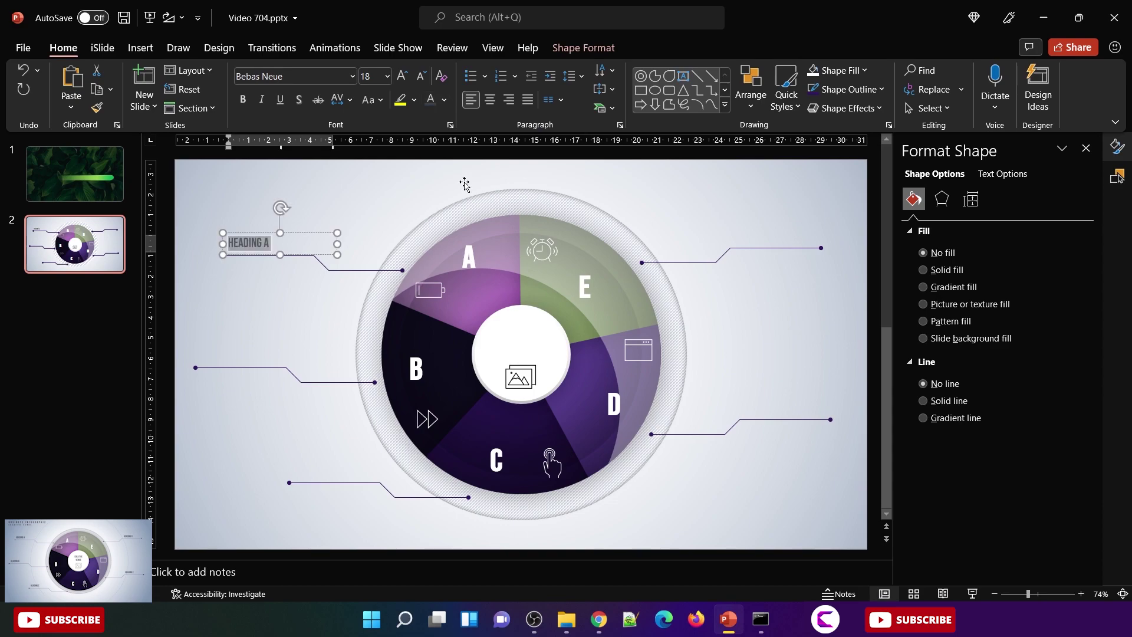
{"action": "left_click_drag", "start_coordinate": [305, 235], "coordinate": [270, 343]}
{"action": "key", "text": "ctrl+v"}
{"action": "left_click", "coordinate": [240, 356]}
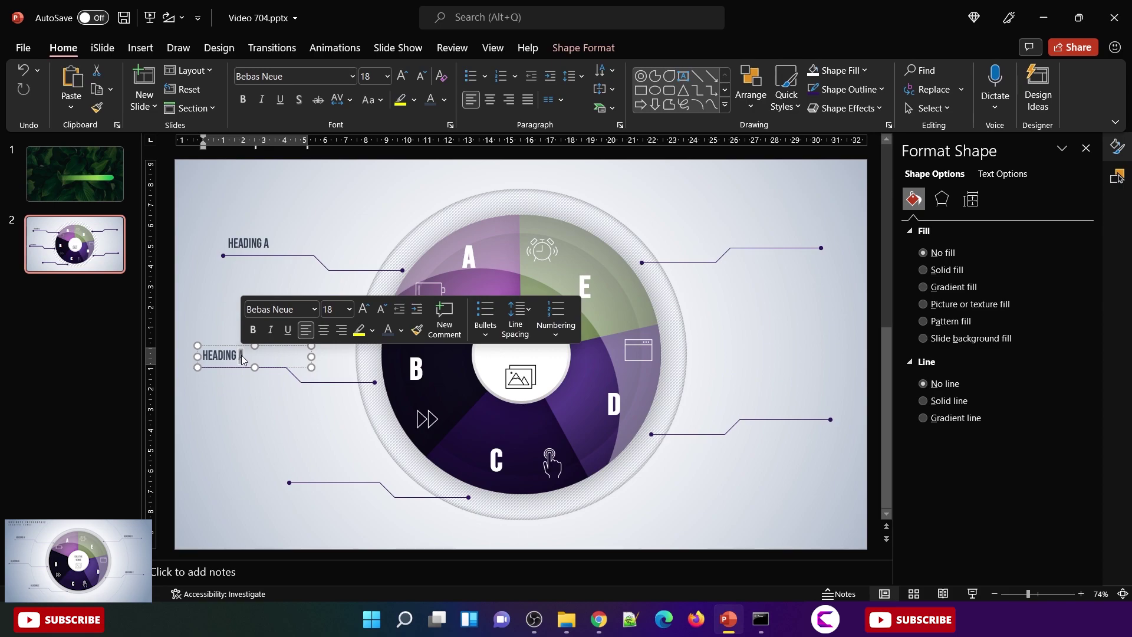
Step: Retype the copy as HEADING B and duplicate it beside the C connector line
{"action": "type", "text": "B"}
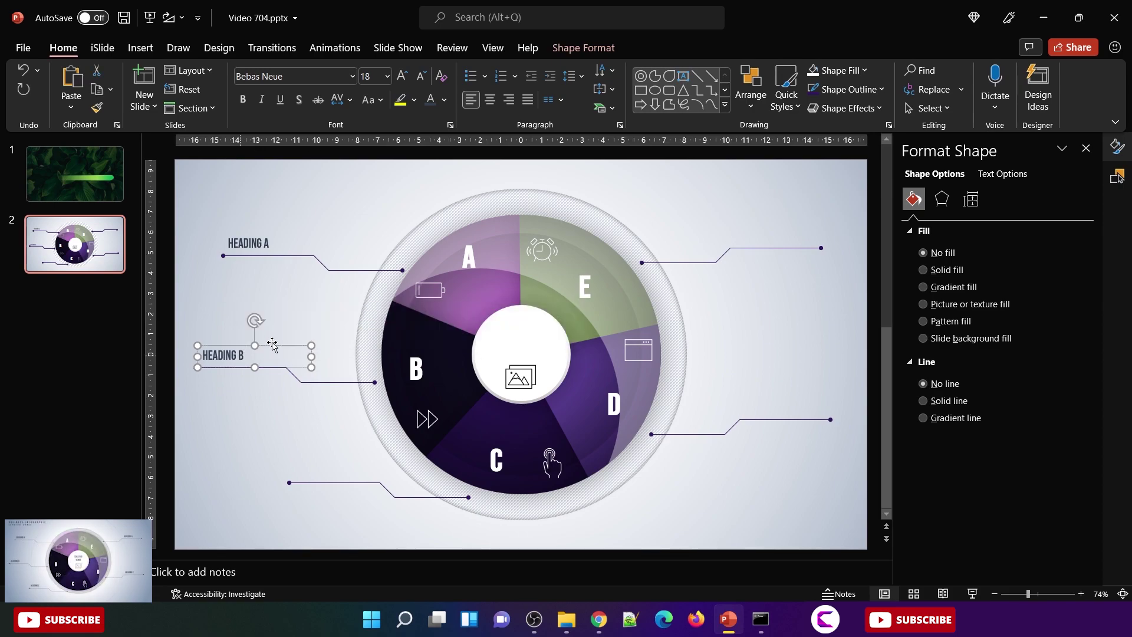
{"action": "left_click", "coordinate": [276, 348]}
{"action": "key", "text": "ctrl+d"}
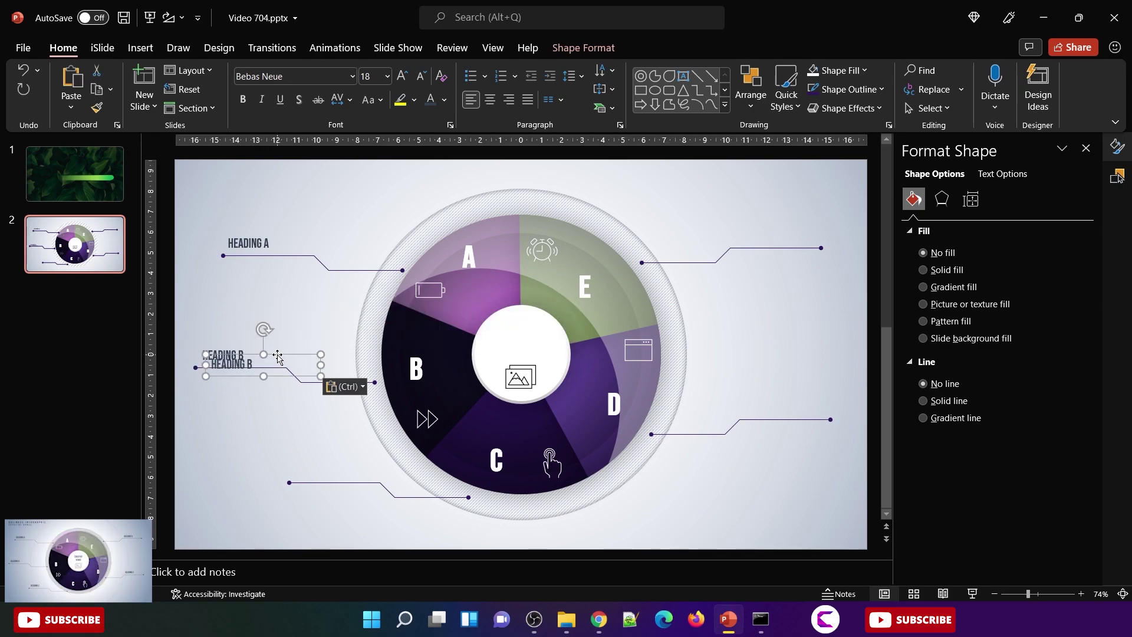
{"action": "left_click_drag", "start_coordinate": [278, 354], "coordinate": [362, 458]}
{"action": "left_click", "coordinate": [334, 467]}
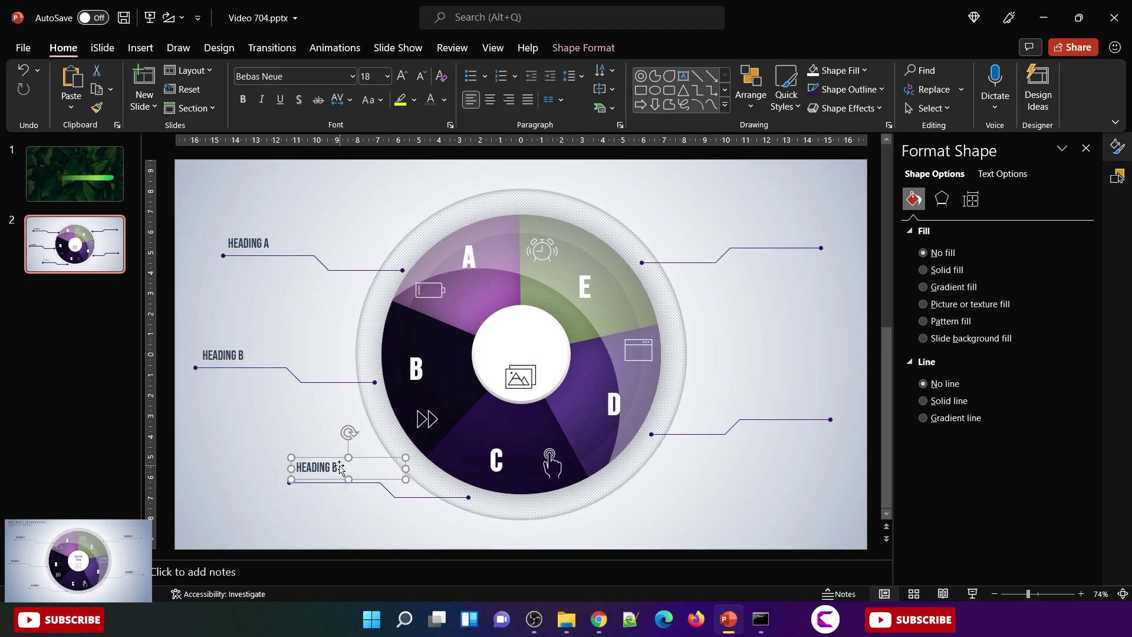
{"action": "left_click", "coordinate": [334, 468]}
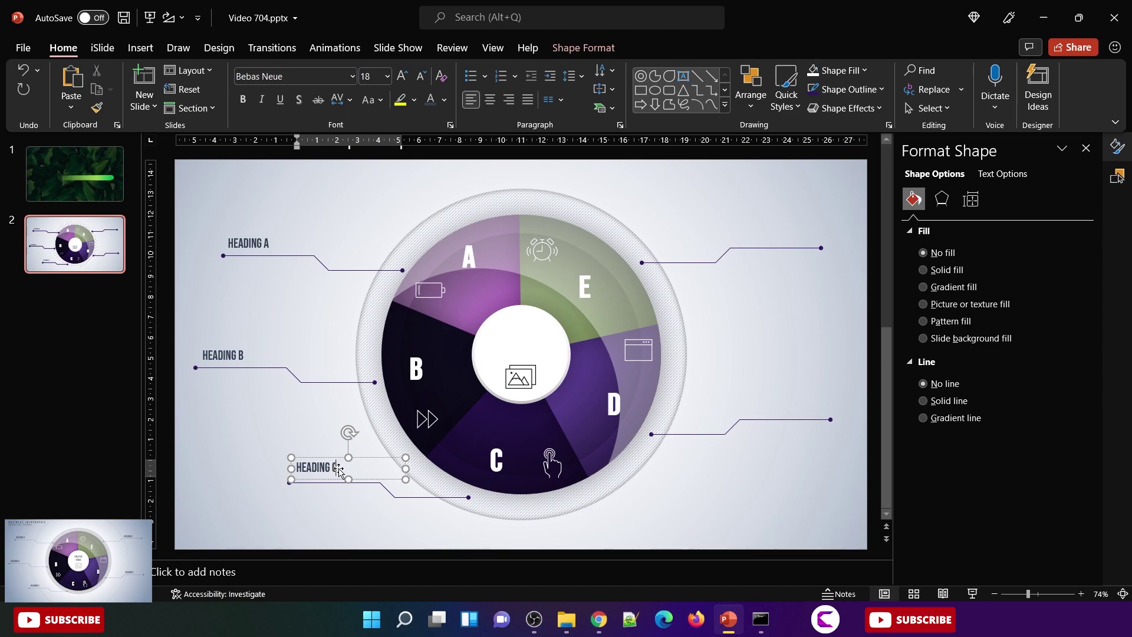
{"action": "left_click", "coordinate": [336, 459]}
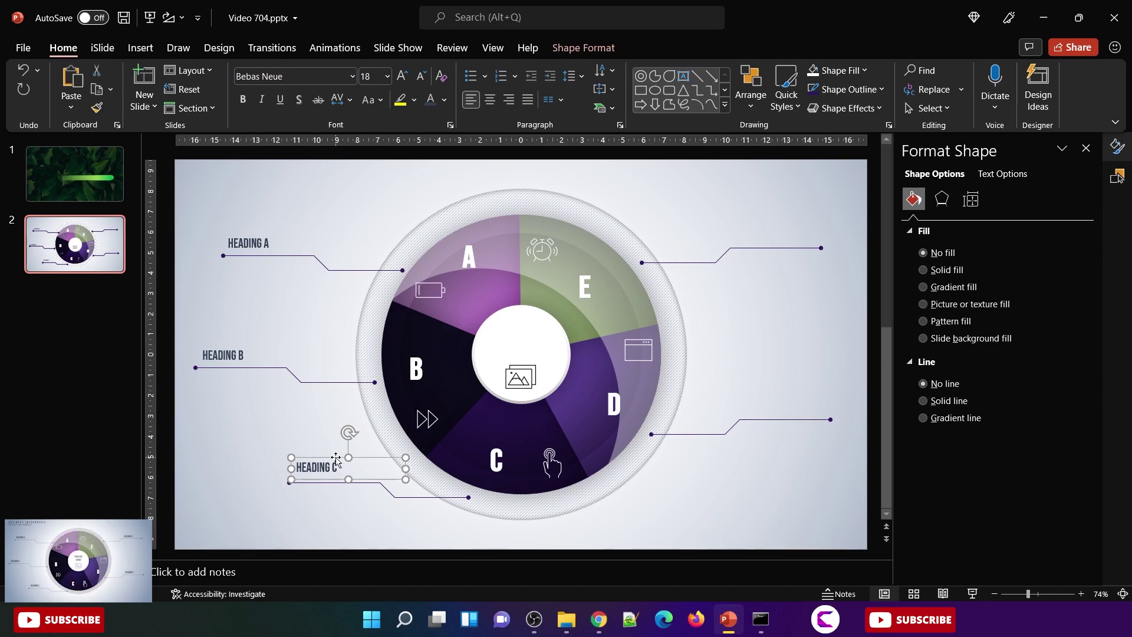
Step: Place a heading copy on the right-hand connector as HEADING E and nudge HEADING C down
{"action": "key", "text": "ctrl+v"}
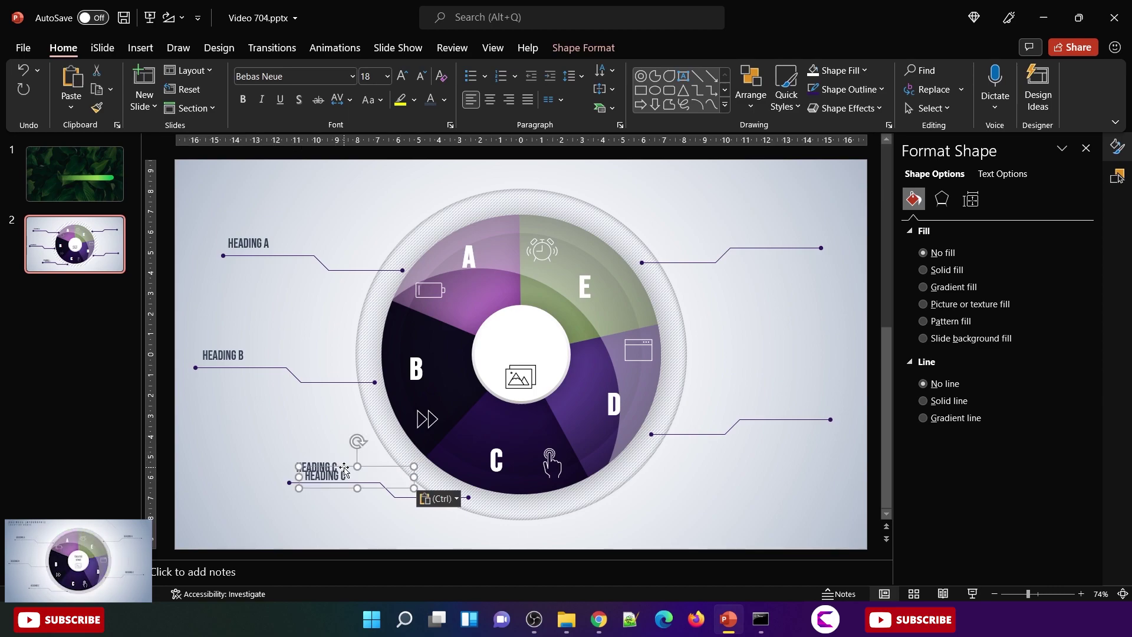
{"action": "left_click_drag", "start_coordinate": [345, 470], "coordinate": [765, 395]}
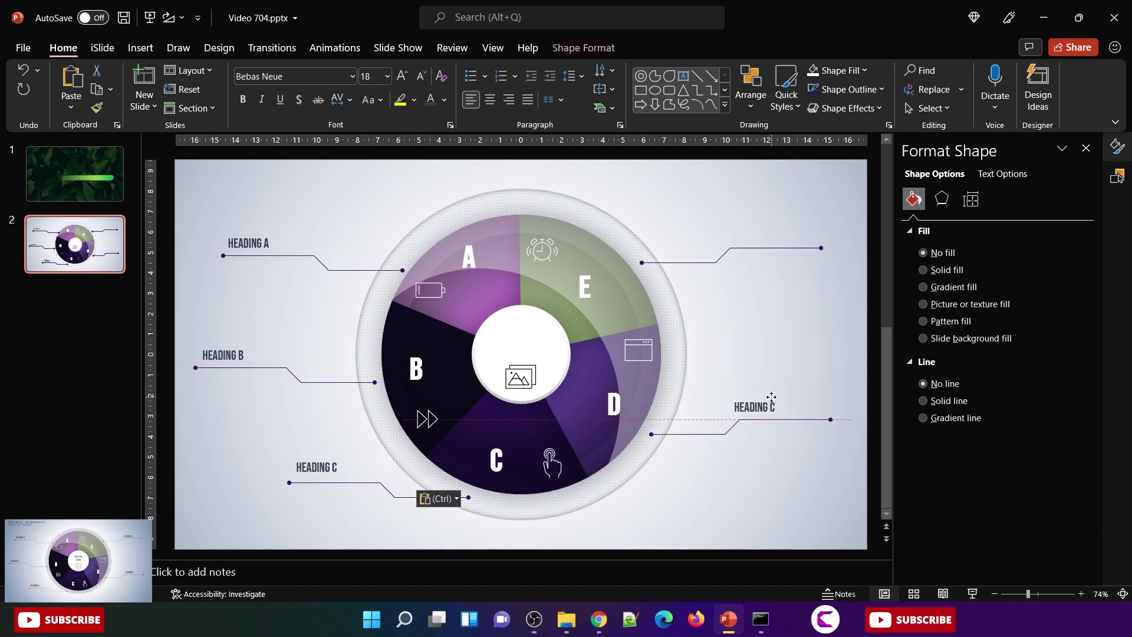
{"action": "left_click_drag", "start_coordinate": [772, 397], "coordinate": [777, 398]}
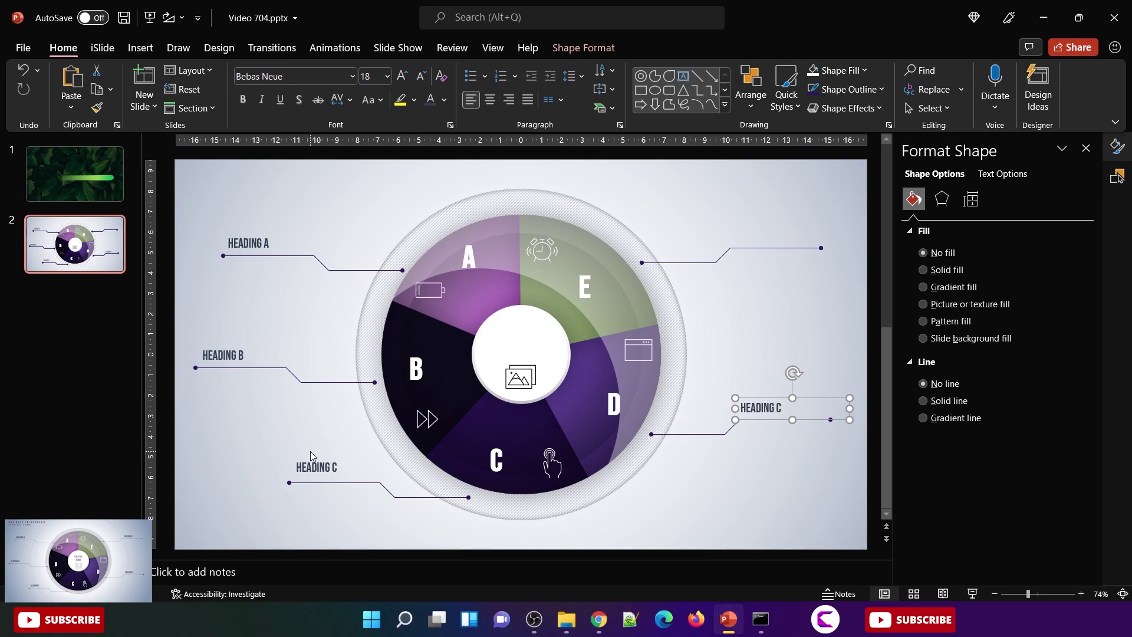
{"action": "left_click_drag", "start_coordinate": [311, 454], "coordinate": [311, 459]}
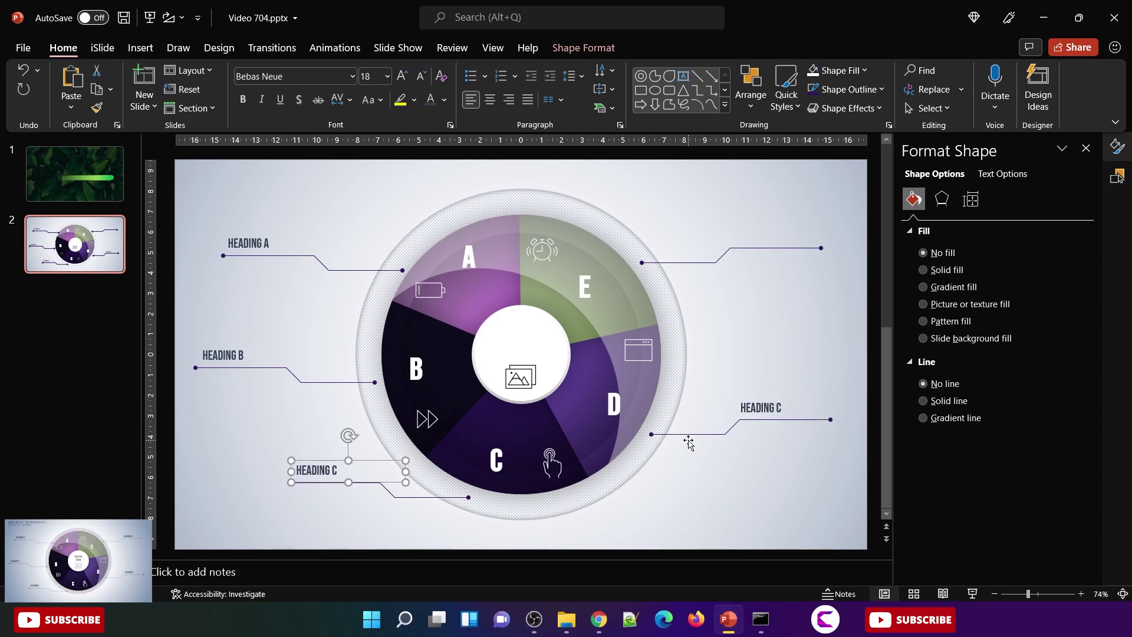
{"action": "left_click", "coordinate": [775, 412]}
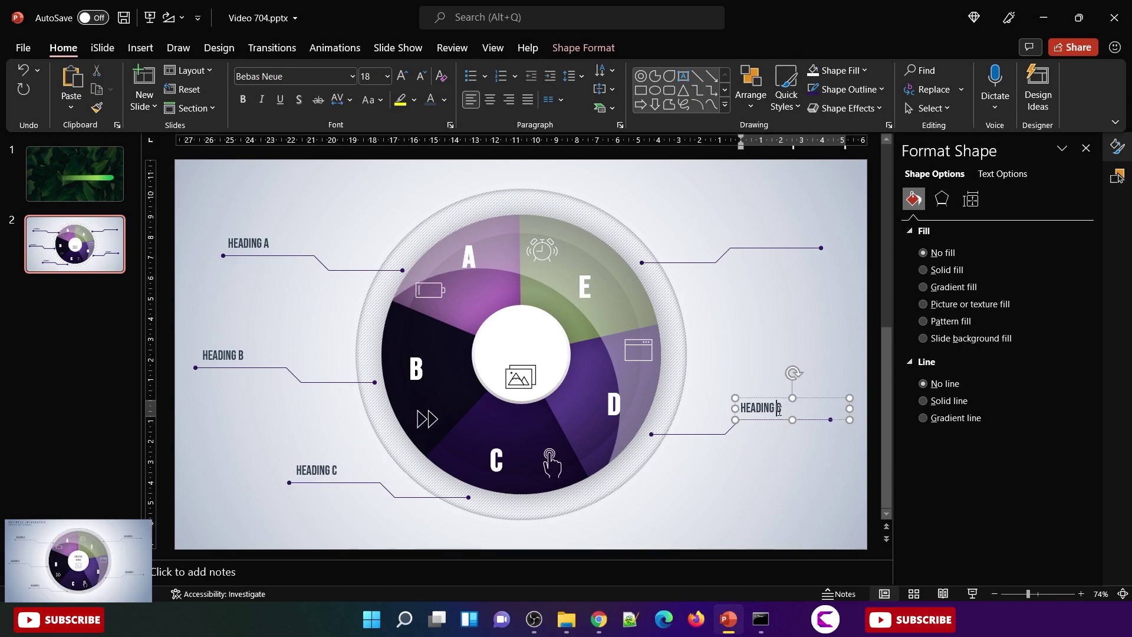
{"action": "key", "text": "BackSpace"}
{"action": "type", "text": "E"}
{"action": "left_click", "coordinate": [780, 399]}
Step: Duplicate HEADING E onto the upper-right connector and change it to HEADING D
{"action": "key", "text": "ctrl+c"}
{"action": "key", "text": "ctrl+v"}
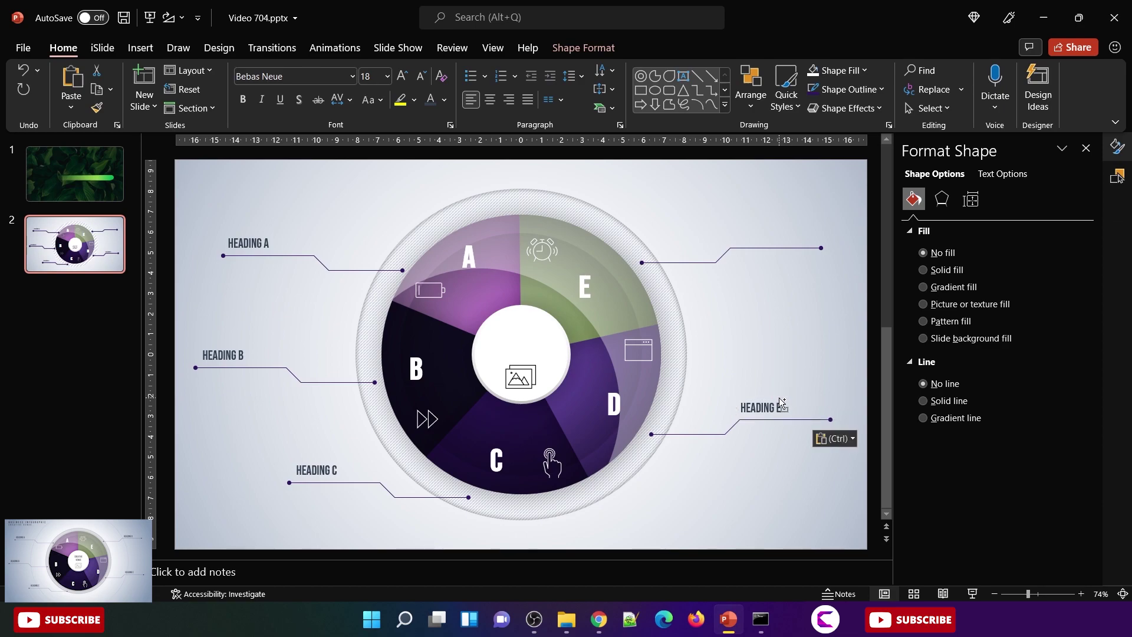
{"action": "left_click_drag", "start_coordinate": [795, 408], "coordinate": [778, 230]}
{"action": "left_click", "coordinate": [772, 238]}
{"action": "key", "text": "BackSpace"}
{"action": "type", "text": "DING D"}
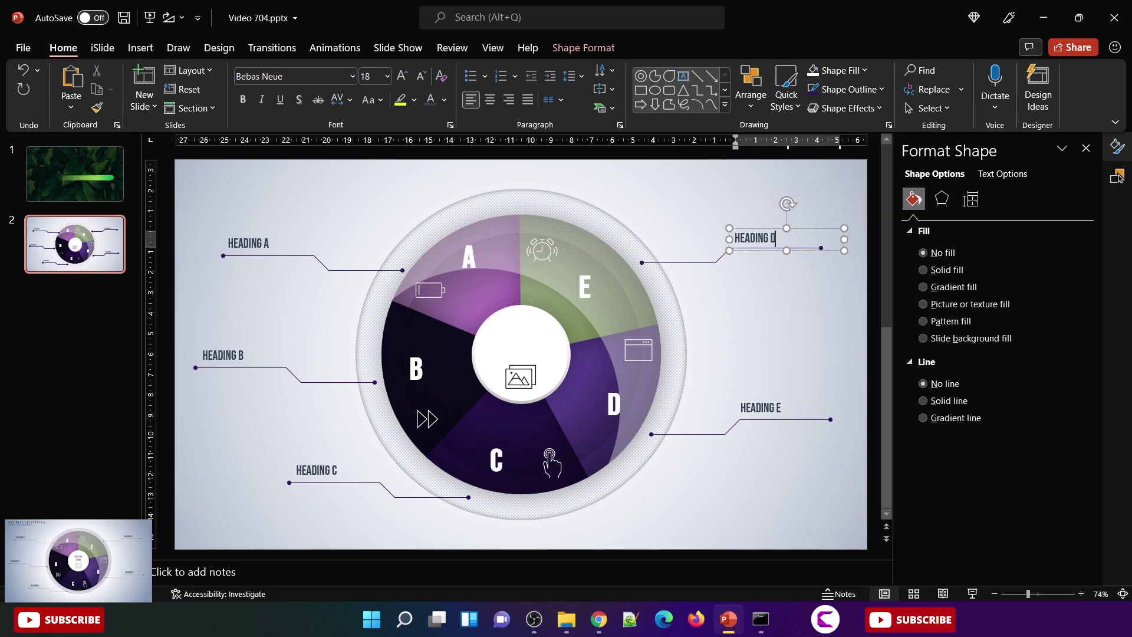
{"action": "left_click", "coordinate": [770, 305]}
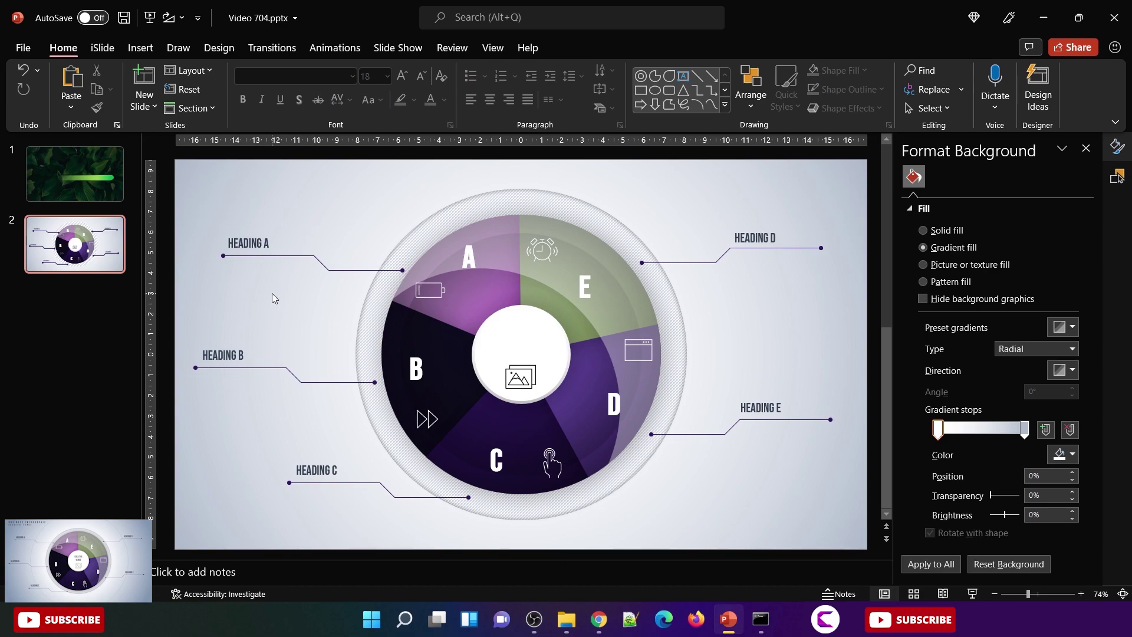